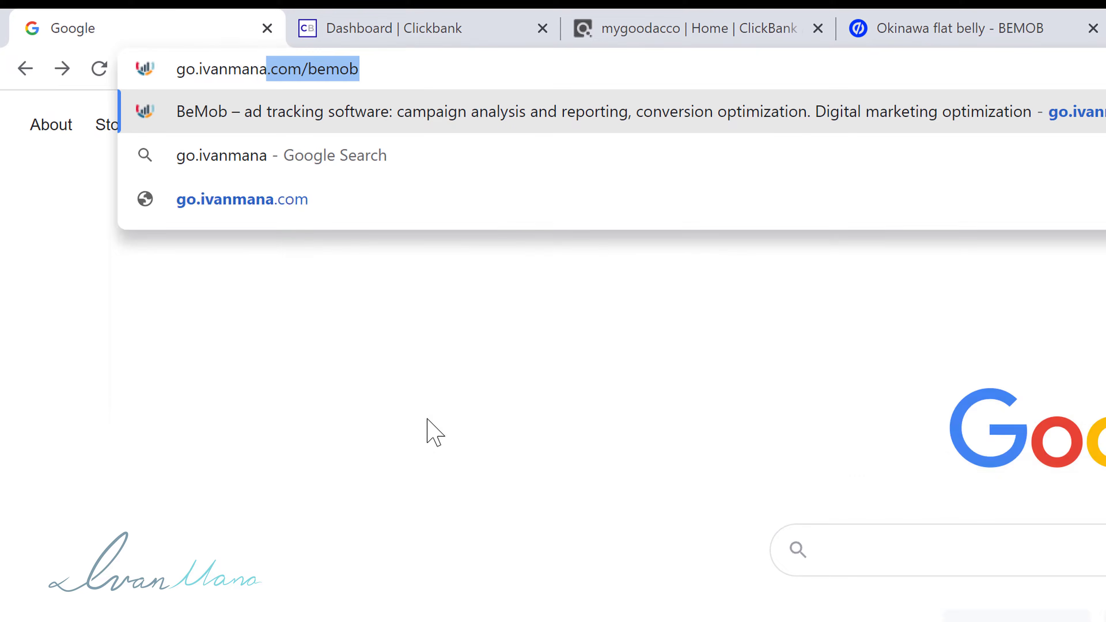
Open the BeMob website at go.ivanmana.com/bemob and start the account sign-up.
{"action": "key", "text": "Return"}
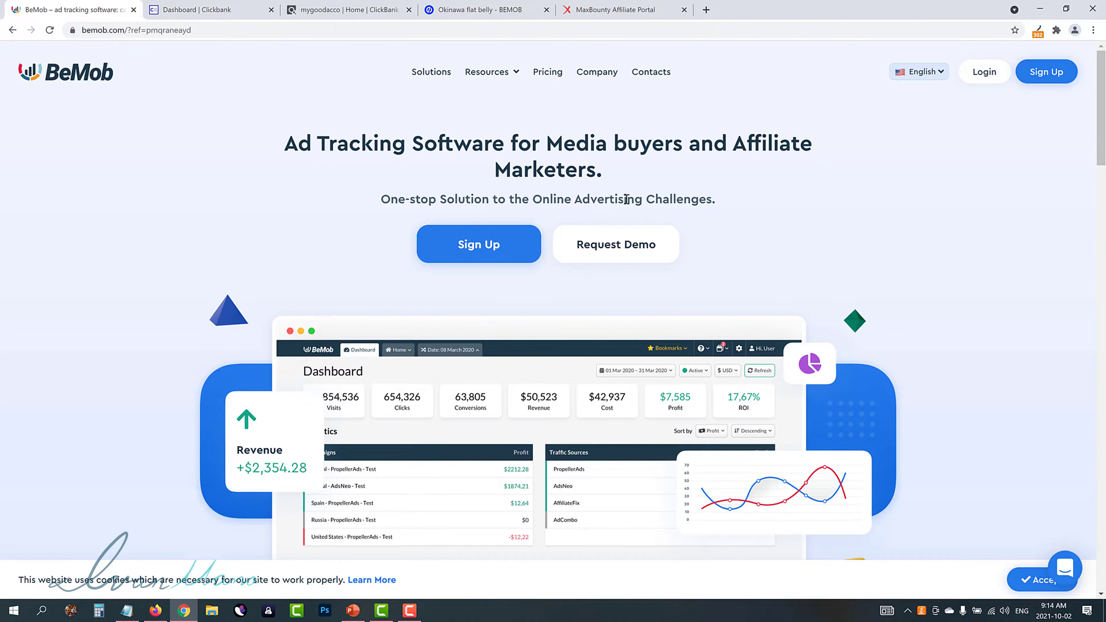
{"action": "left_click", "coordinate": [479, 256]}
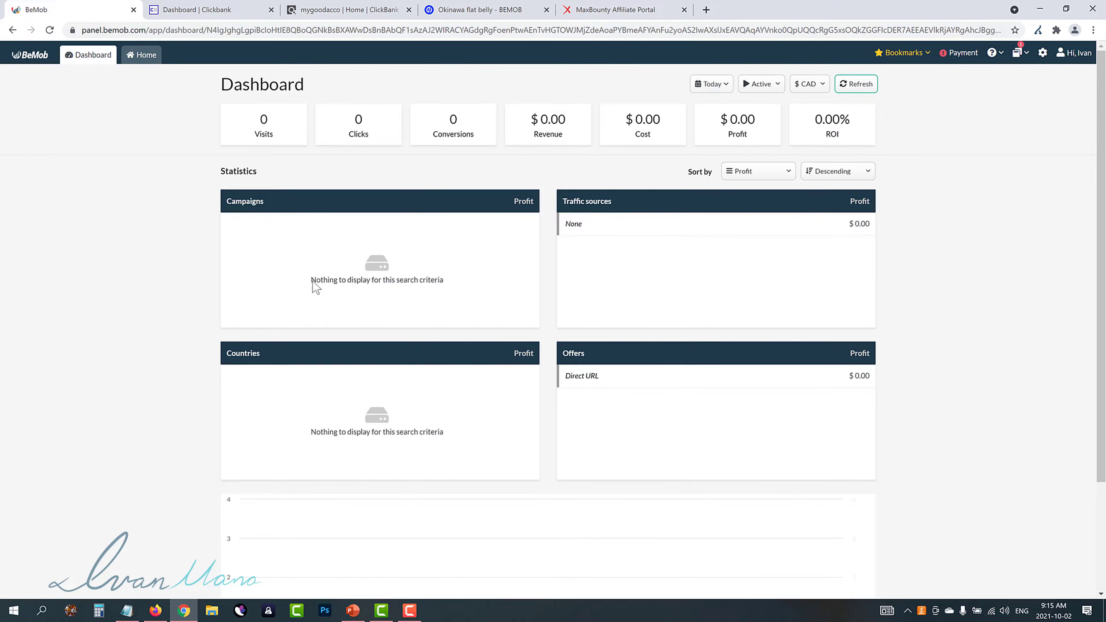
Switch to the PowerPoint presentation and add a green check mark emoji after the "Create a BeMob account" item on slide 4.
{"action": "left_click_drag", "start_coordinate": [360, 609], "coordinate": [410, 614]}
{"action": "left_click", "coordinate": [409, 611]}
{"action": "left_click", "coordinate": [696, 258]}
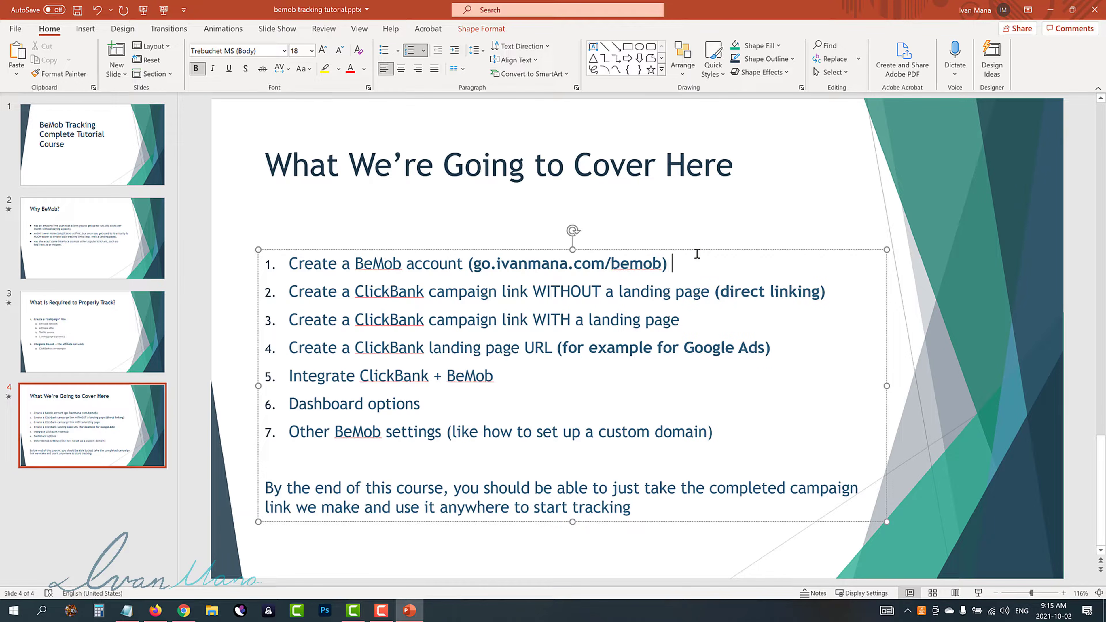
{"action": "key", "text": "super+period"}
{"action": "left_click", "coordinate": [682, 342]}
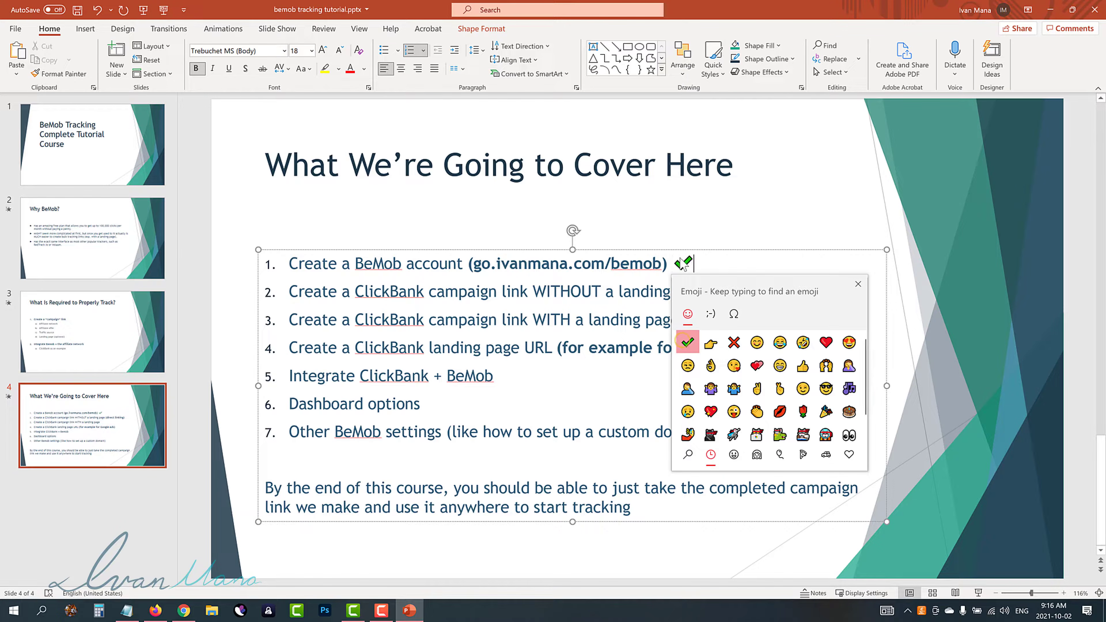
{"action": "left_click", "coordinate": [858, 284]}
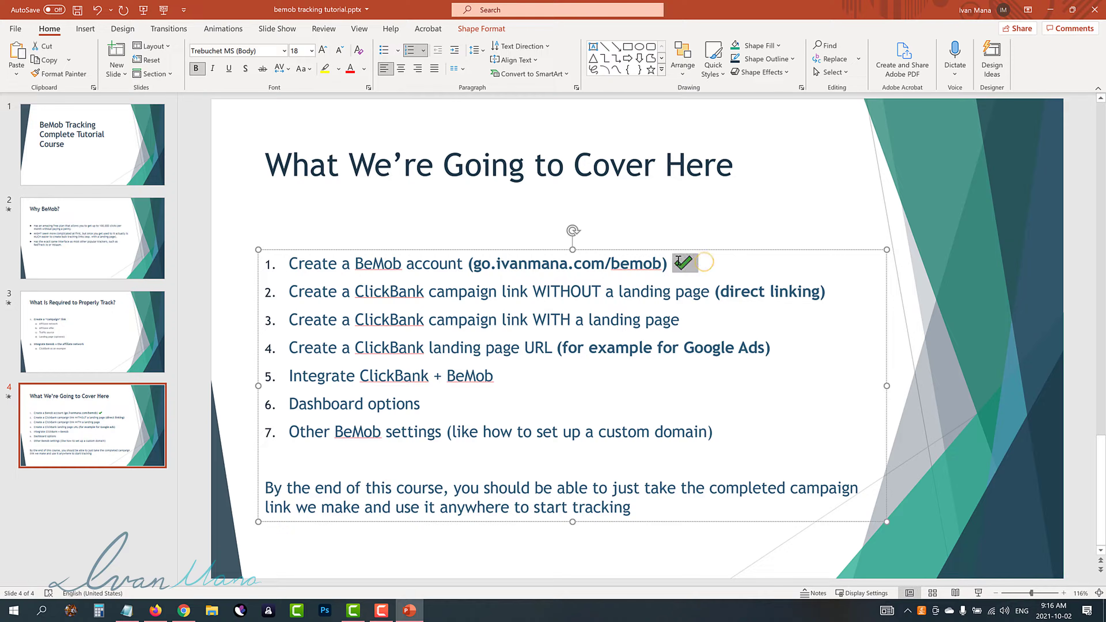
{"action": "left_click", "coordinate": [662, 332]}
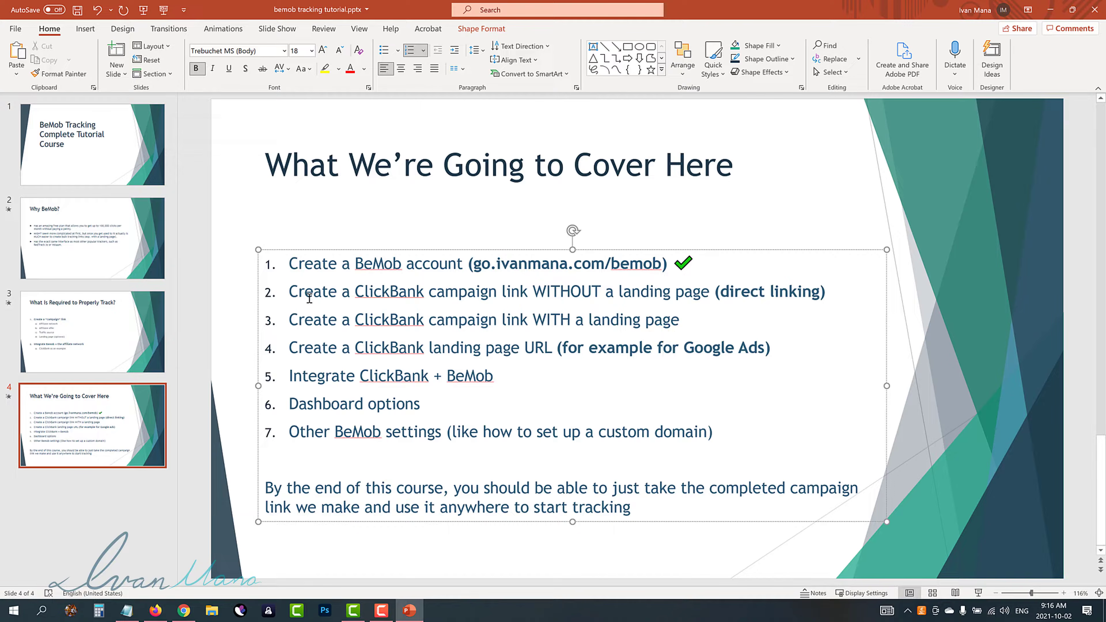
Review the direct linking item on slide 4 and the affiliate network, affiliate offer and traffic source items on slide 3.
{"action": "left_click_drag", "start_coordinate": [291, 291], "coordinate": [842, 292]}
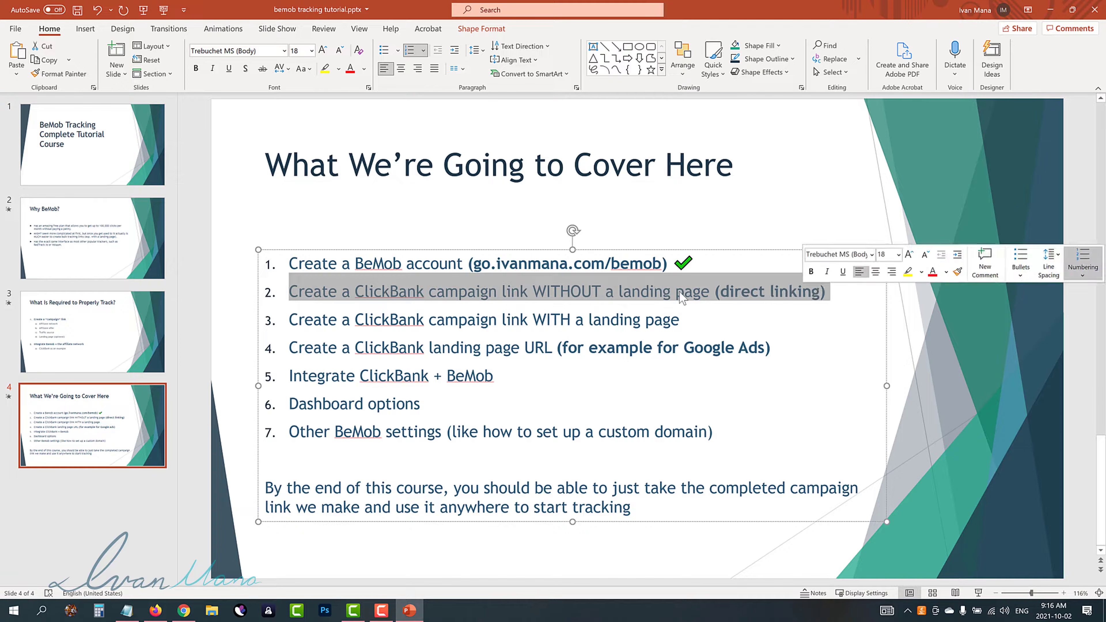
{"action": "left_click", "coordinate": [644, 395]}
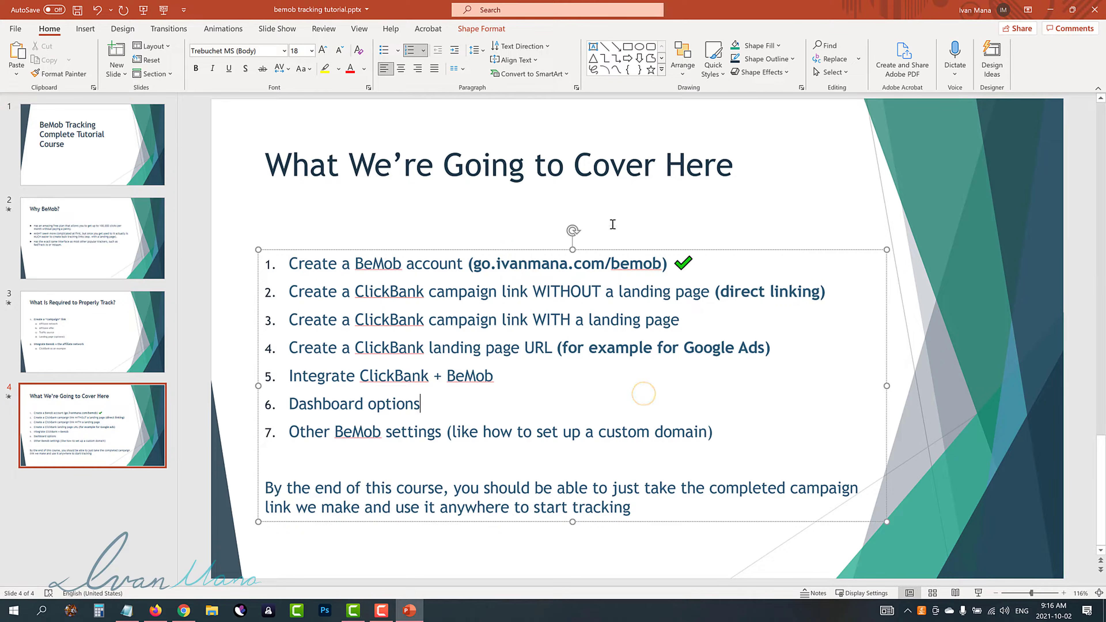
{"action": "left_click", "coordinate": [610, 214]}
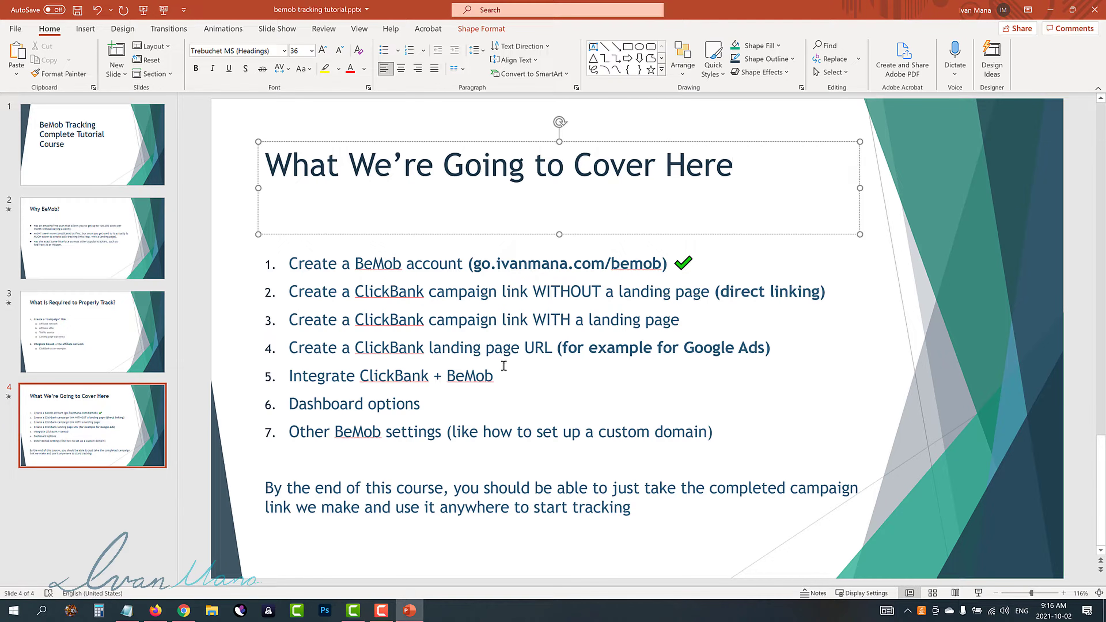
{"action": "scroll", "coordinate": [503, 366], "scroll_direction": "up", "scroll_amount": 2}
{"action": "left_click_drag", "start_coordinate": [324, 290], "coordinate": [414, 335]}
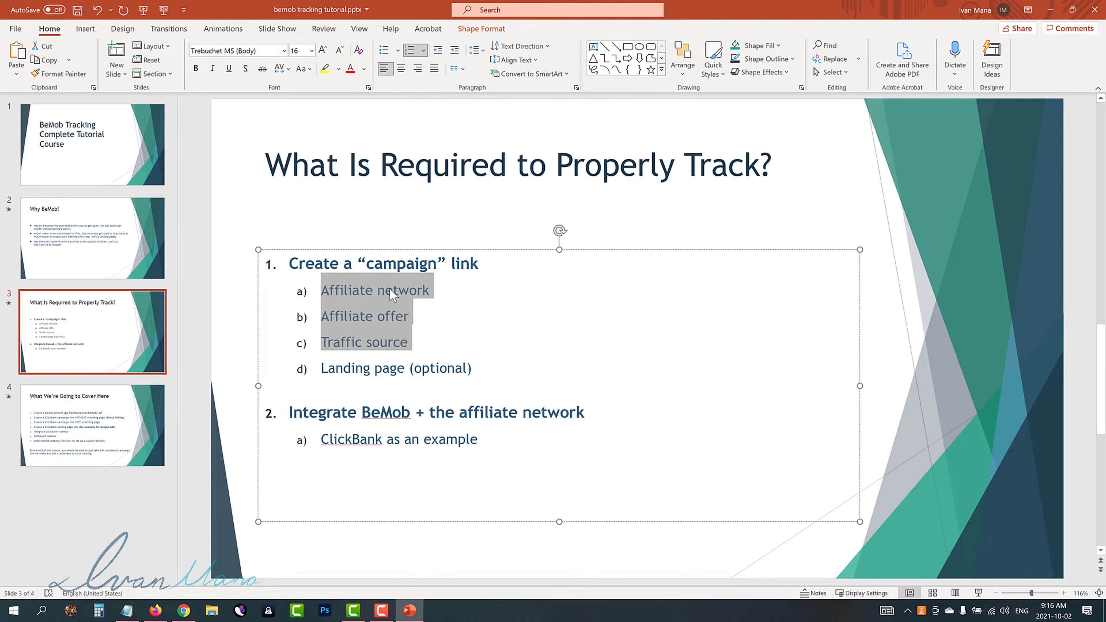
Switch to BeMob in Chrome and start a new affiliate network from a template.
{"action": "left_click", "coordinate": [184, 610]}
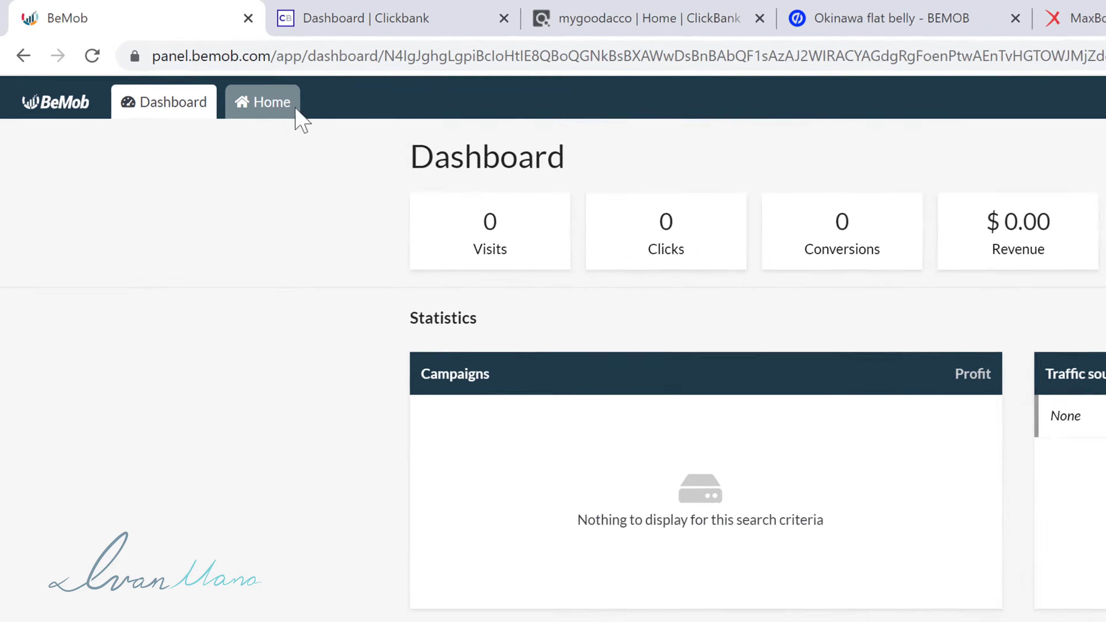
{"action": "left_click", "coordinate": [149, 54]}
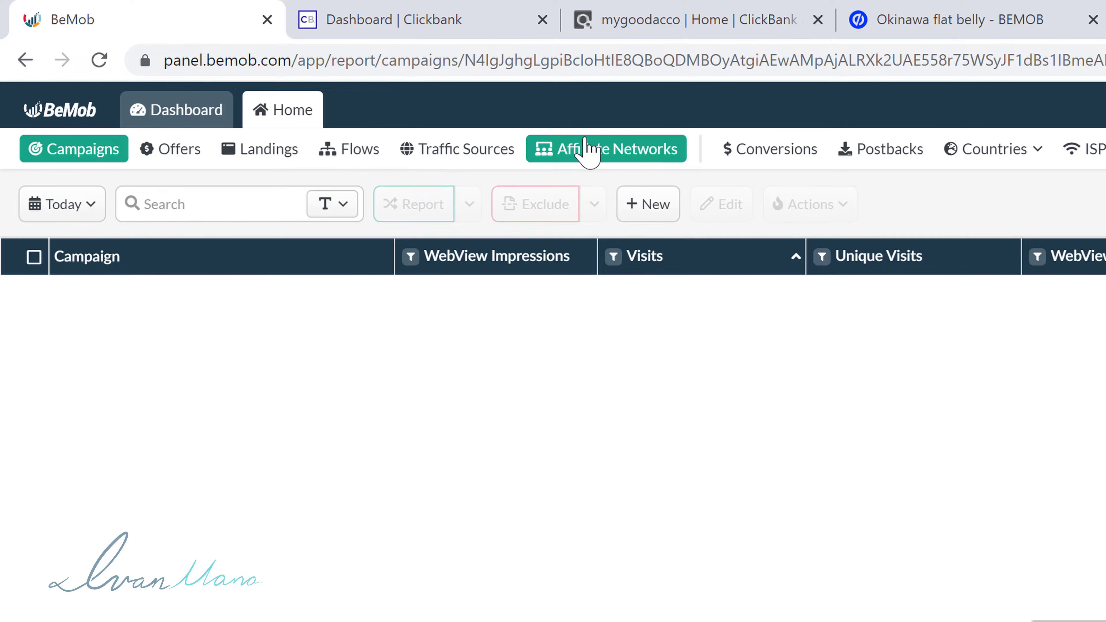
{"action": "left_click", "coordinate": [591, 151]}
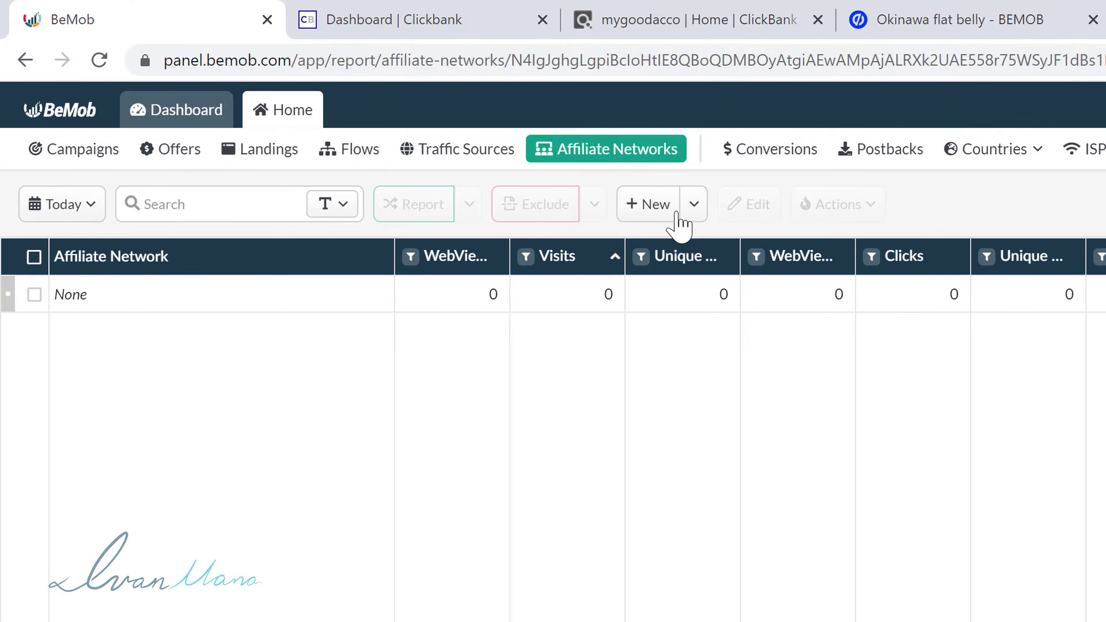
{"action": "left_click", "coordinate": [653, 209]}
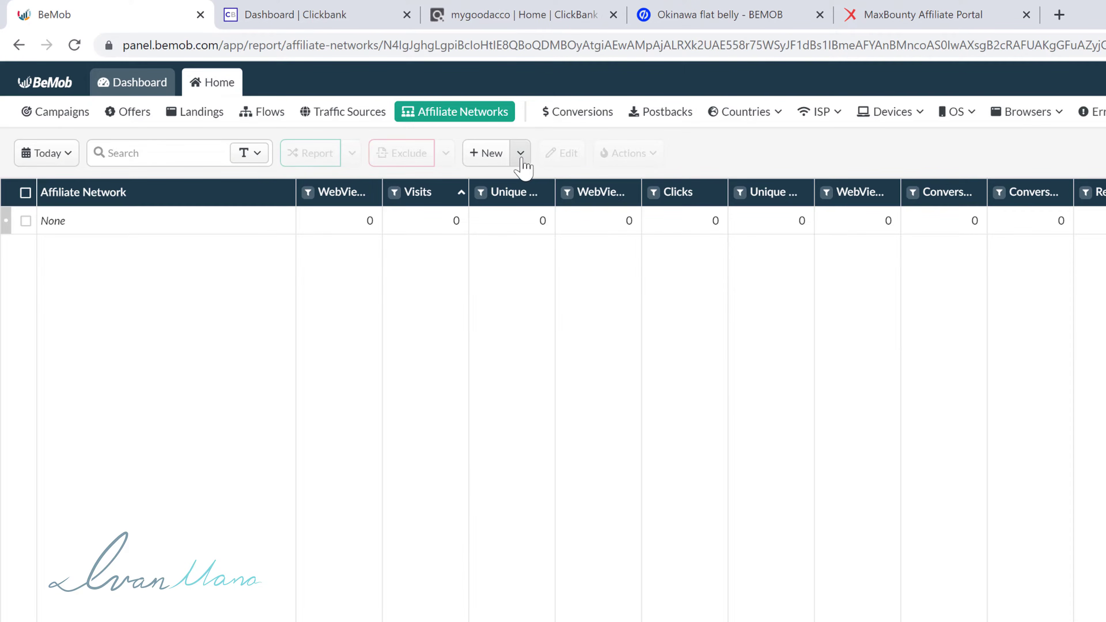
{"action": "left_click", "coordinate": [521, 157]}
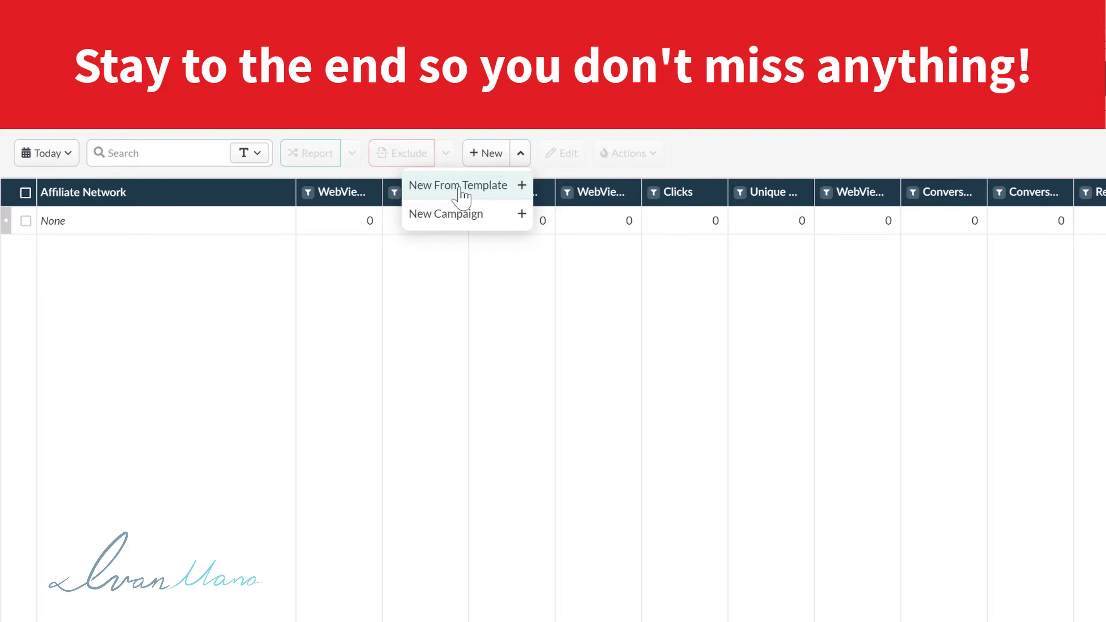
{"action": "left_click", "coordinate": [459, 187]}
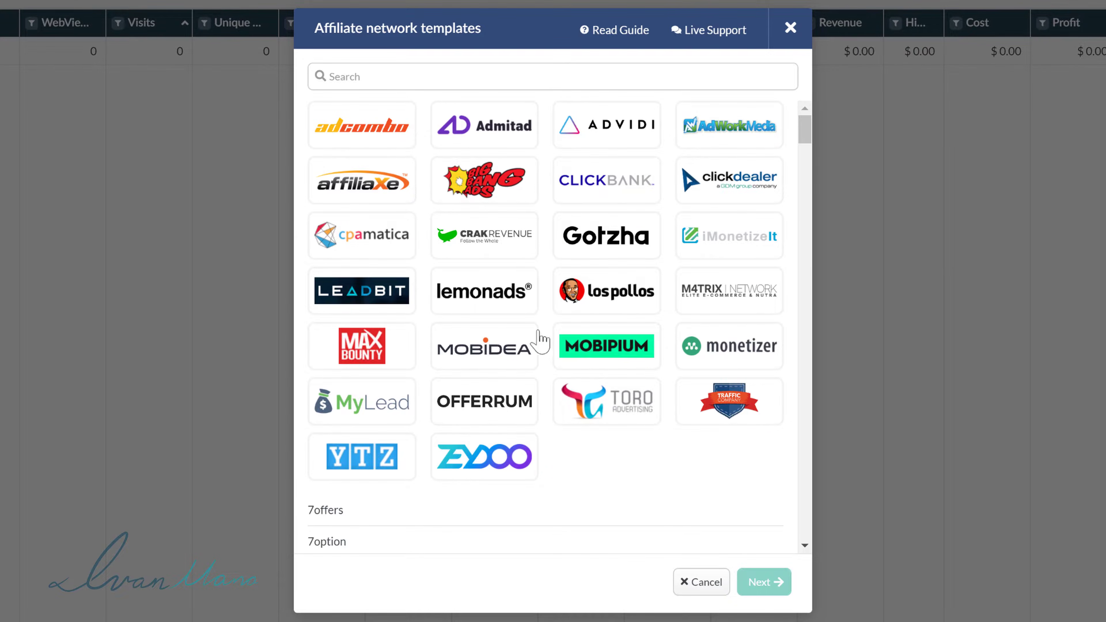
Browse the affiliate network templates and continue with the ClickBank template.
{"action": "scroll", "coordinate": [539, 321], "scroll_direction": "down", "scroll_amount": 20}
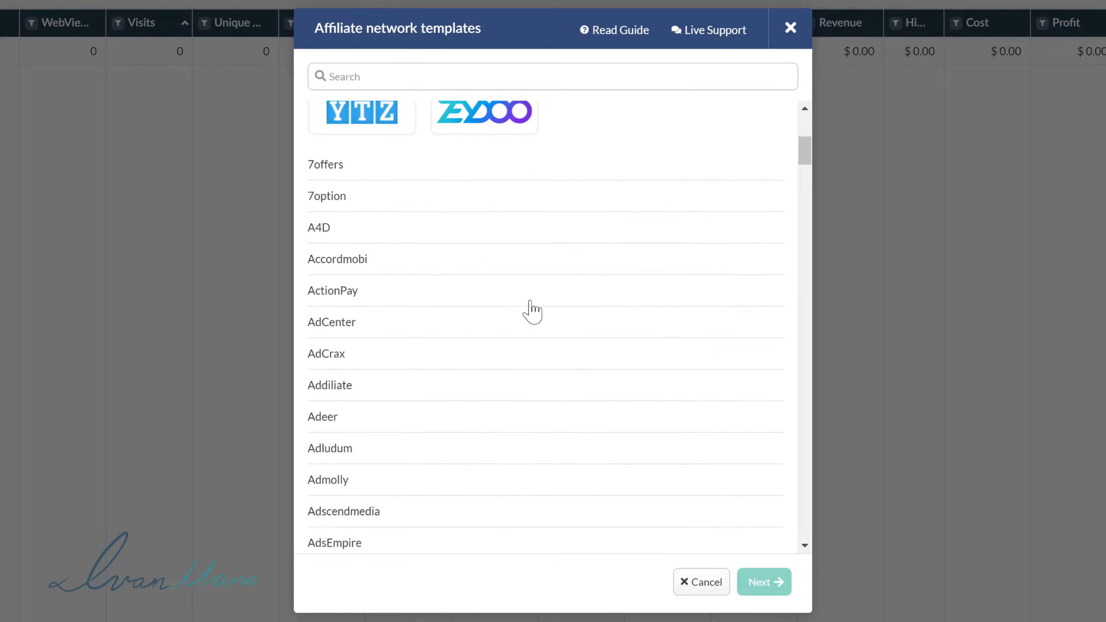
{"action": "scroll", "coordinate": [490, 397], "scroll_direction": "down", "scroll_amount": 10}
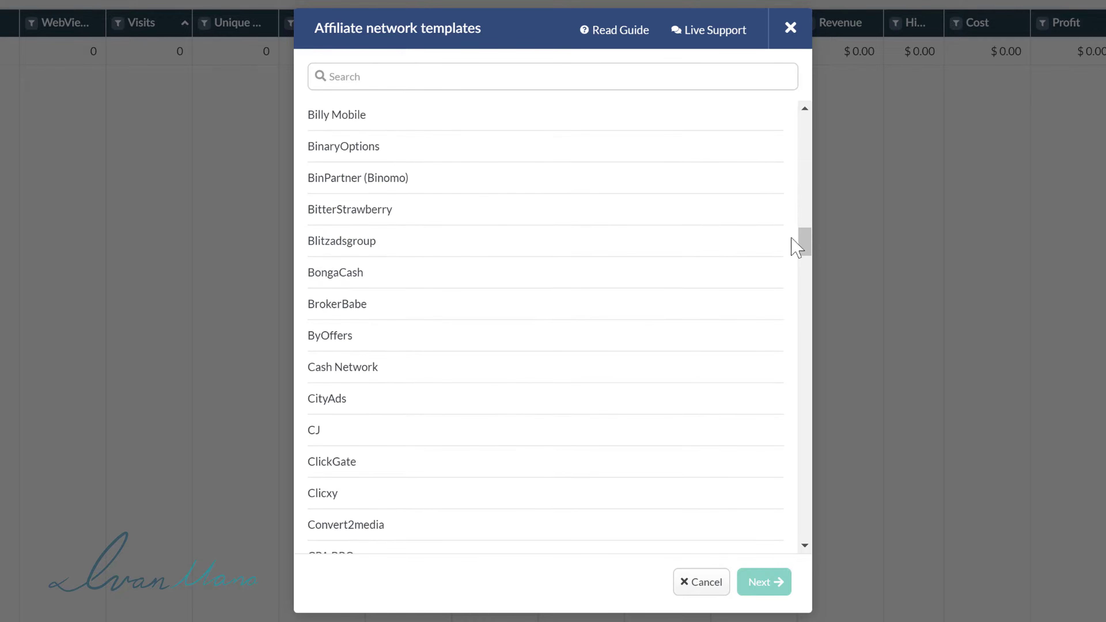
{"action": "left_click_drag", "start_coordinate": [805, 238], "coordinate": [835, 106]}
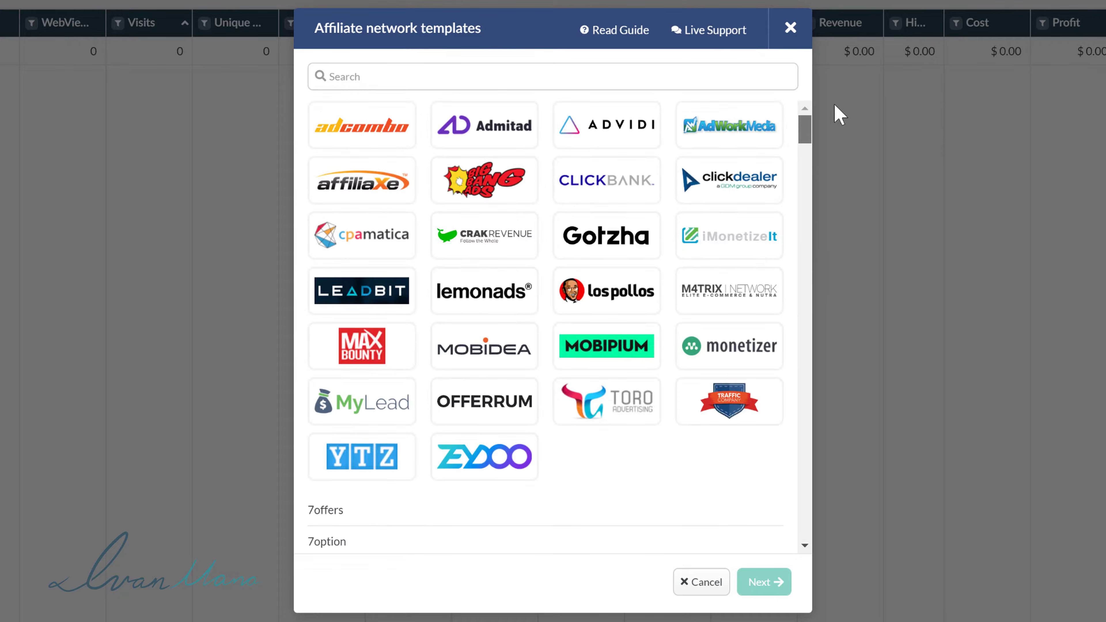
{"action": "left_click", "coordinate": [589, 180]}
{"action": "left_click", "coordinate": [766, 584]}
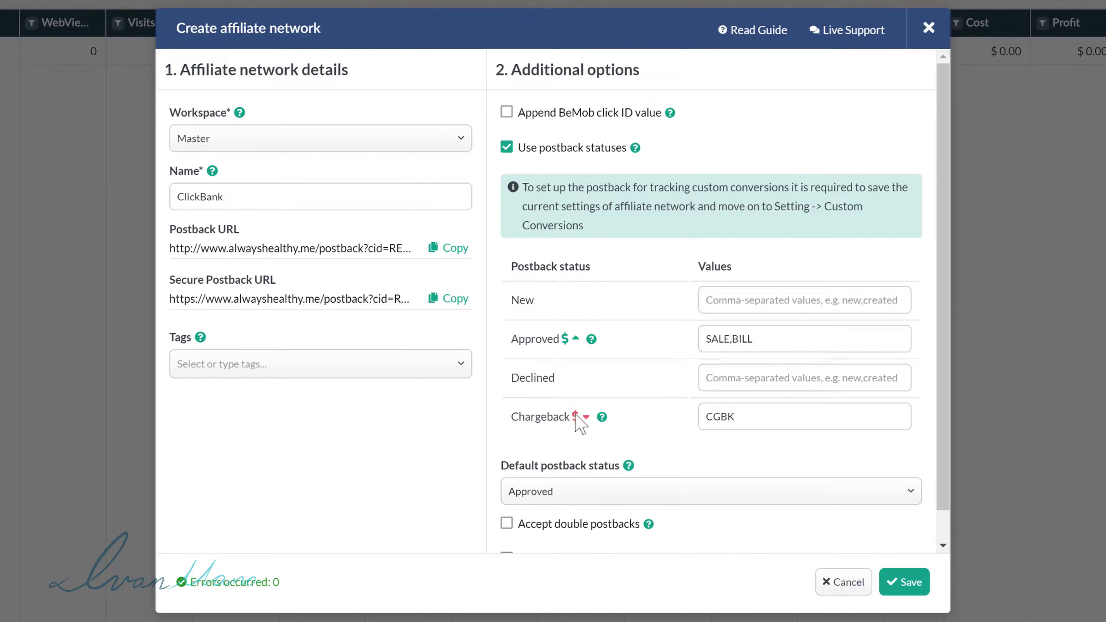
Examine the ClickBank network's additional options, including the query string parameter for Append BeMob click ID value and the postback statuses.
{"action": "scroll", "coordinate": [630, 371], "scroll_direction": "down", "scroll_amount": 1}
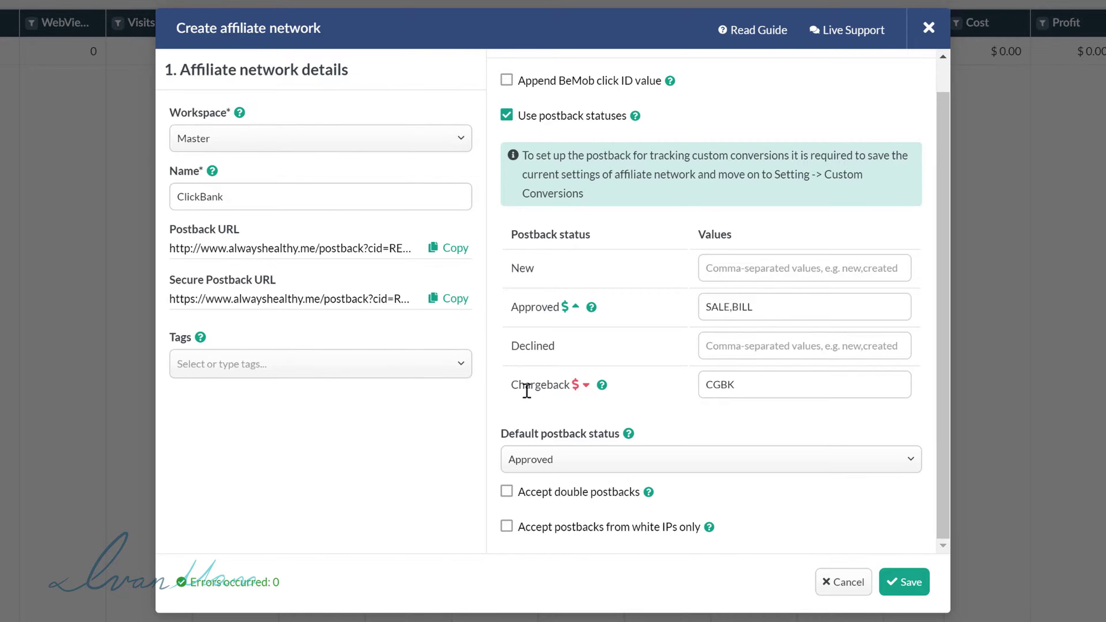
{"action": "scroll", "coordinate": [527, 391], "scroll_direction": "up", "scroll_amount": 1}
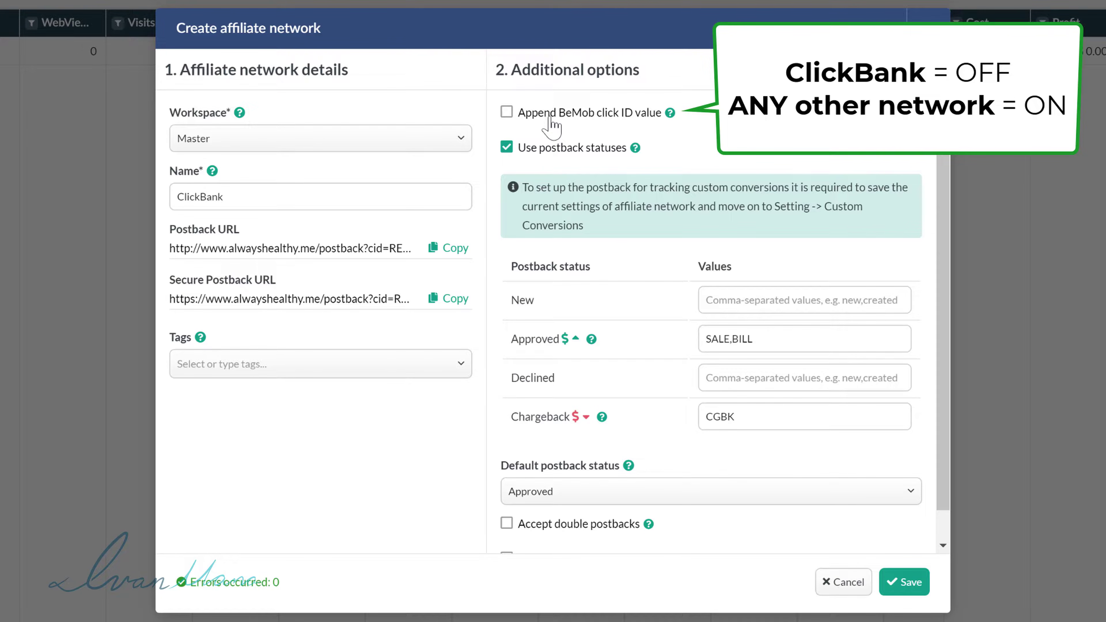
{"action": "left_click", "coordinate": [508, 113]}
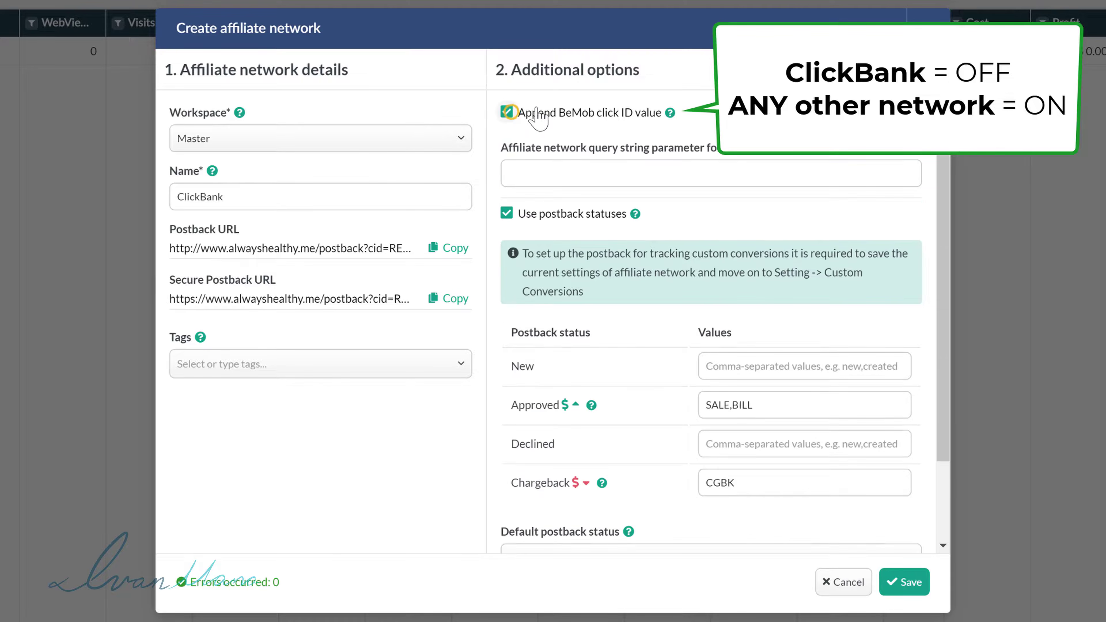
{"action": "left_click", "coordinate": [533, 175]}
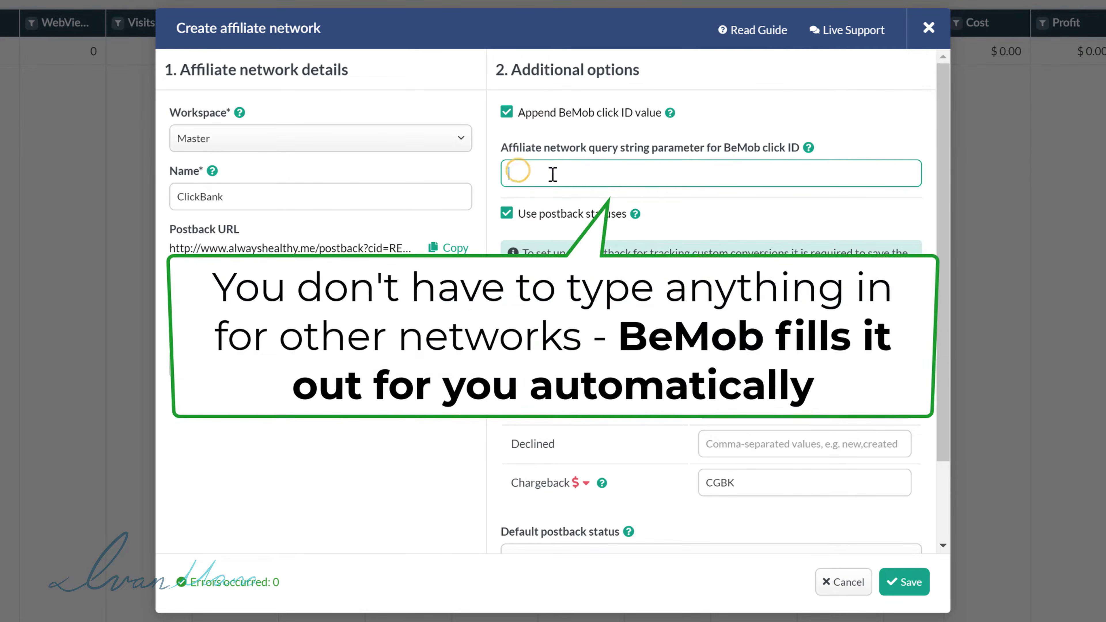
{"action": "left_click_drag", "start_coordinate": [509, 148], "coordinate": [760, 159]}
{"action": "left_click", "coordinate": [635, 170]}
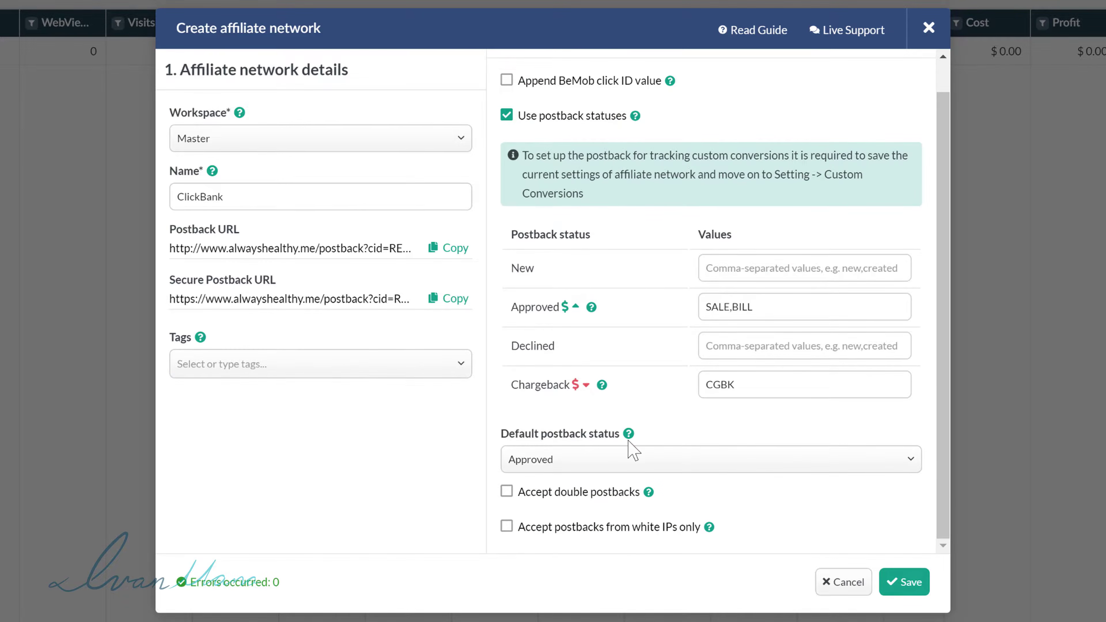
{"action": "scroll", "coordinate": [628, 441], "scroll_direction": "up", "scroll_amount": 1}
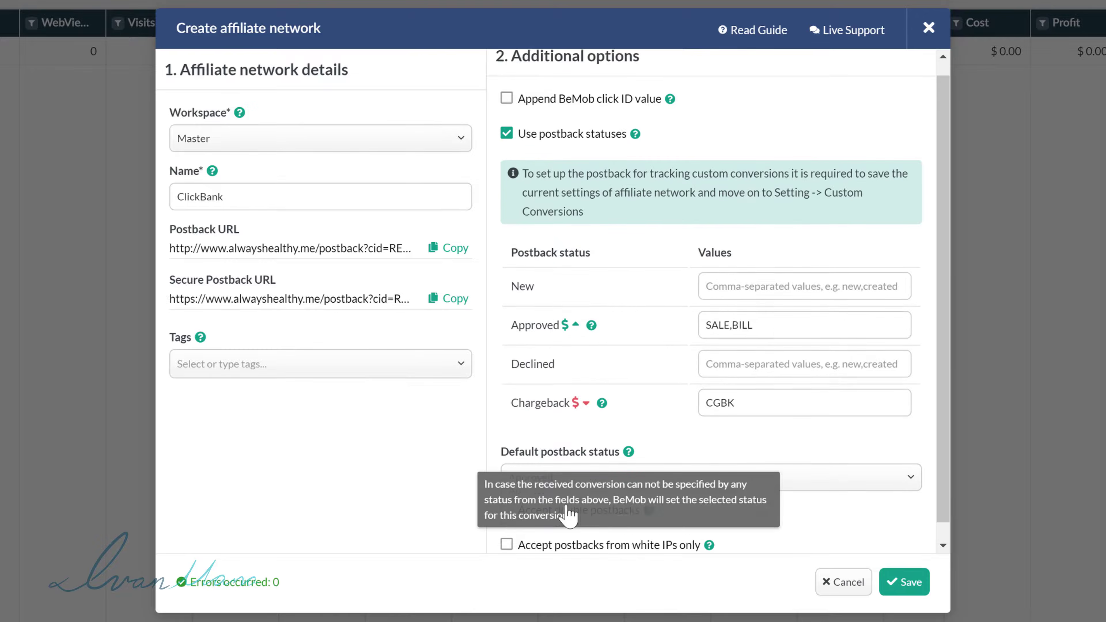
{"action": "scroll", "coordinate": [566, 508], "scroll_direction": "down", "scroll_amount": 1}
{"action": "scroll", "coordinate": [709, 272], "scroll_direction": "up", "scroll_amount": 2}
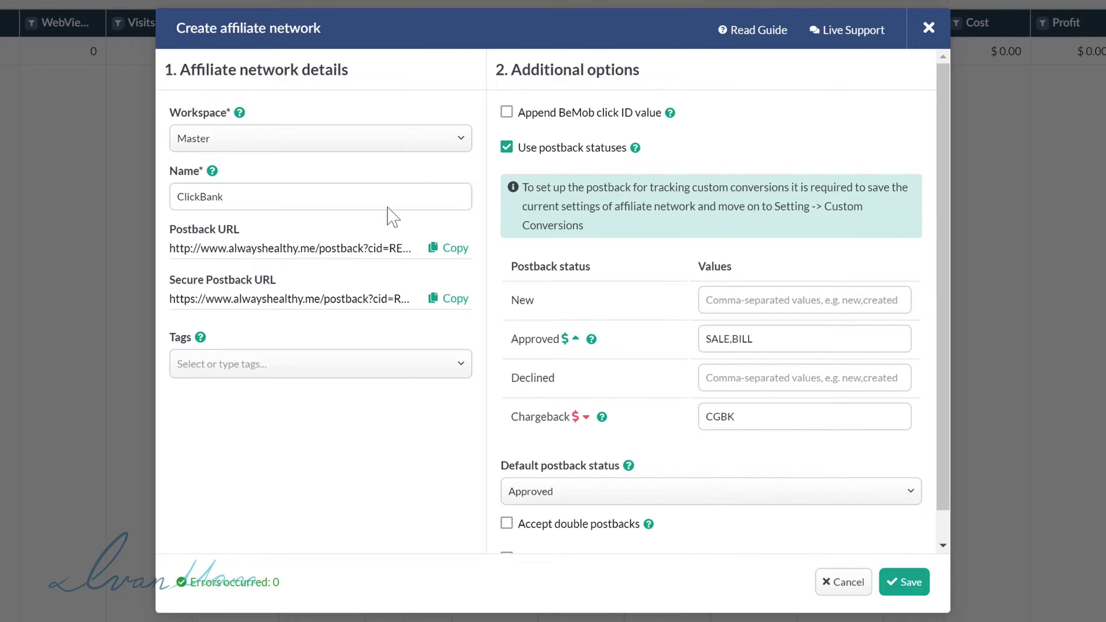
Assign the ClickBank affiliate network to the YouTube workspace and save it.
{"action": "left_click", "coordinate": [324, 137]}
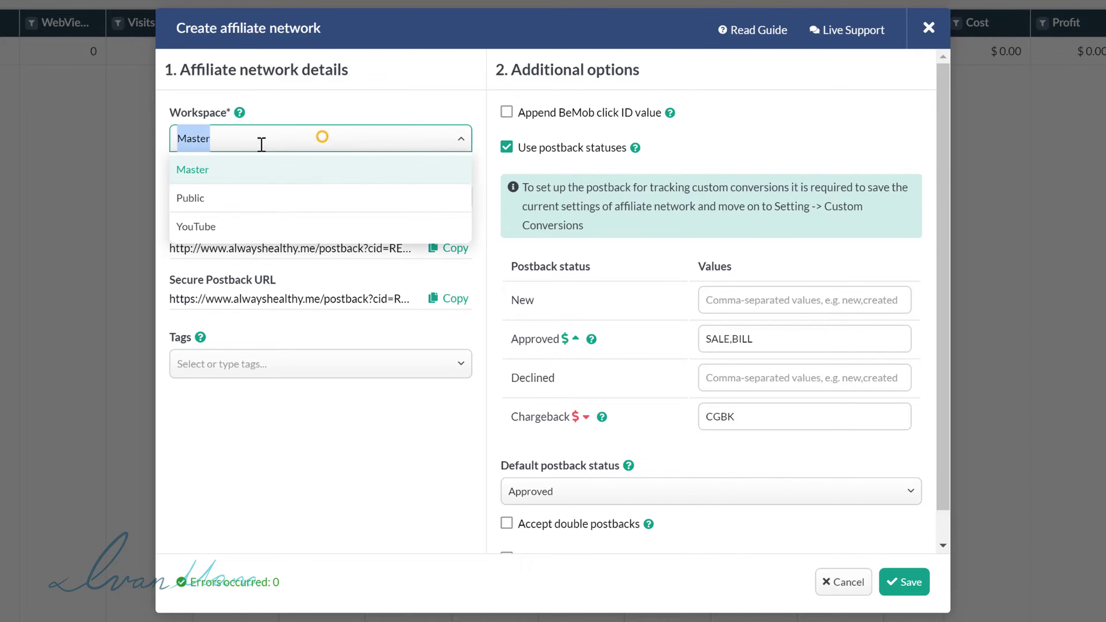
{"action": "left_click", "coordinate": [218, 227]}
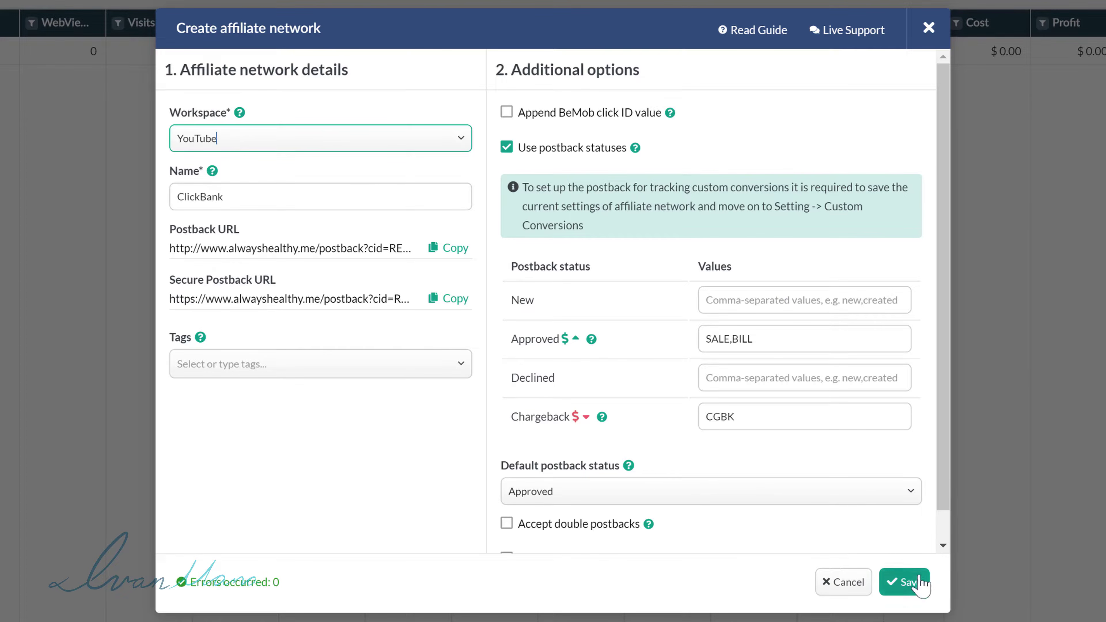
{"action": "left_click", "coordinate": [911, 582]}
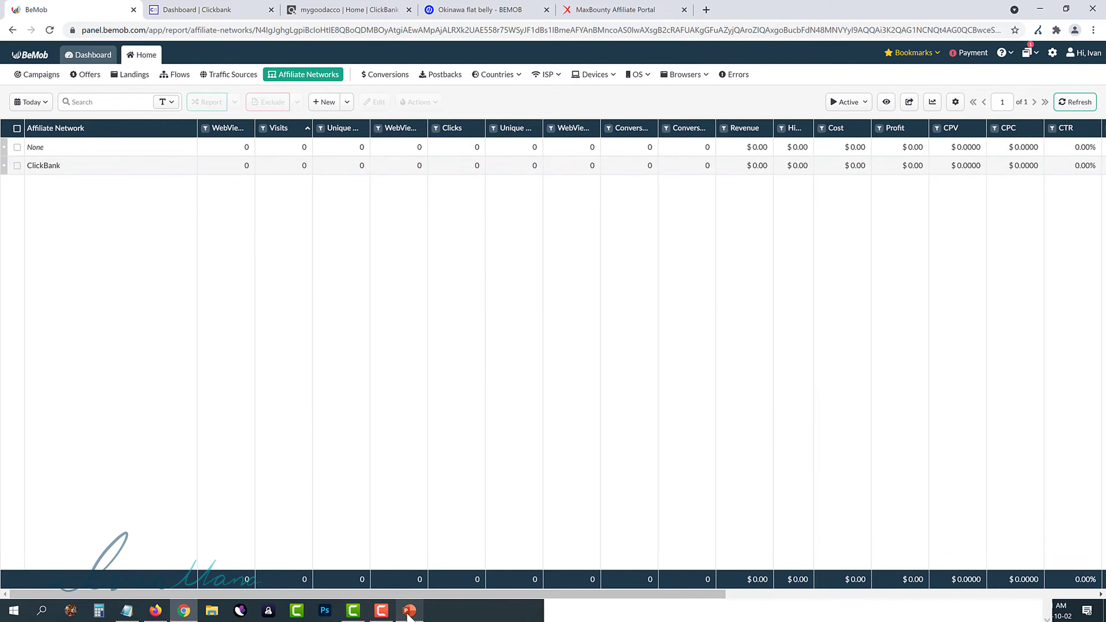
Switch to the PowerPoint presentation and highlight the "Affiliate offer" item on slide 3.
{"action": "left_click", "coordinate": [408, 610]}
{"action": "left_click_drag", "start_coordinate": [320, 317], "coordinate": [413, 318]}
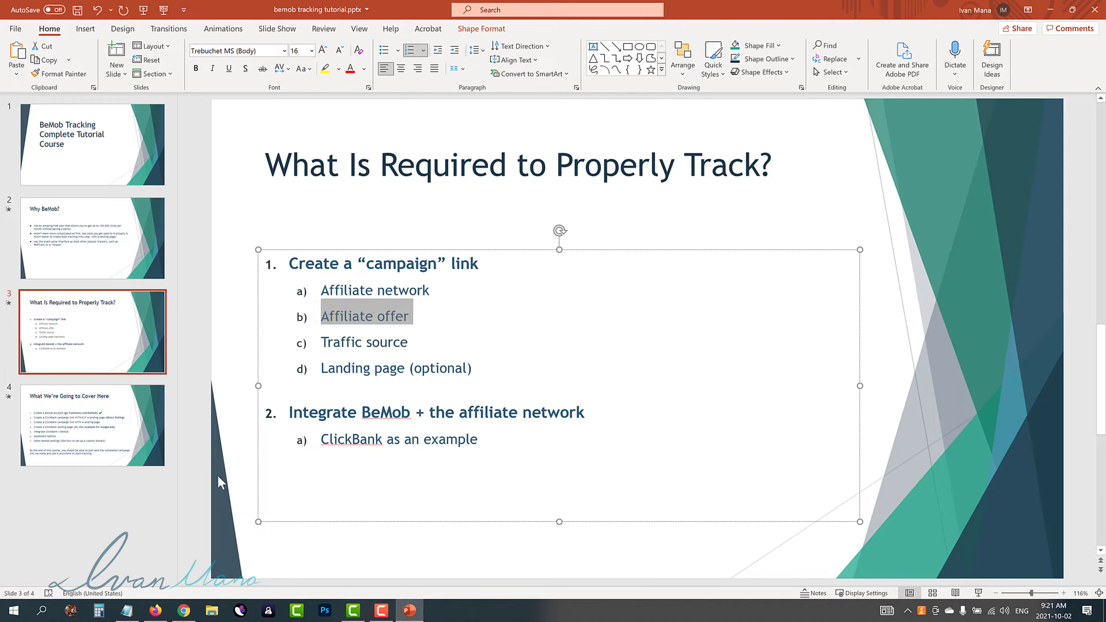
Switch back to BeMob in Chrome and open the form for creating a new offer.
{"action": "left_click", "coordinate": [184, 610]}
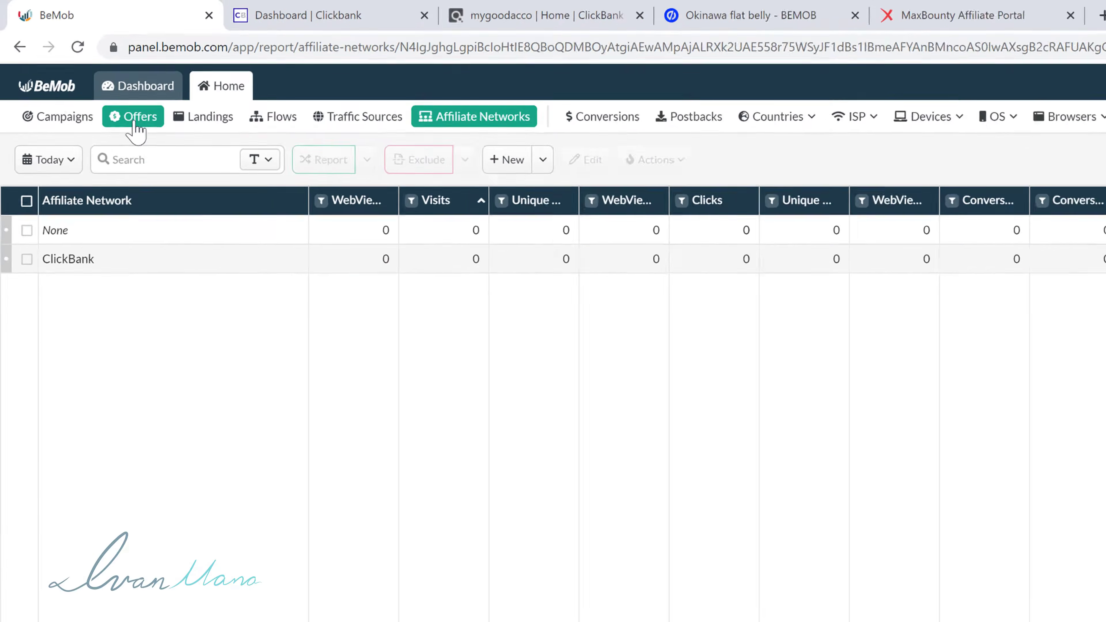
{"action": "left_click", "coordinate": [136, 126]}
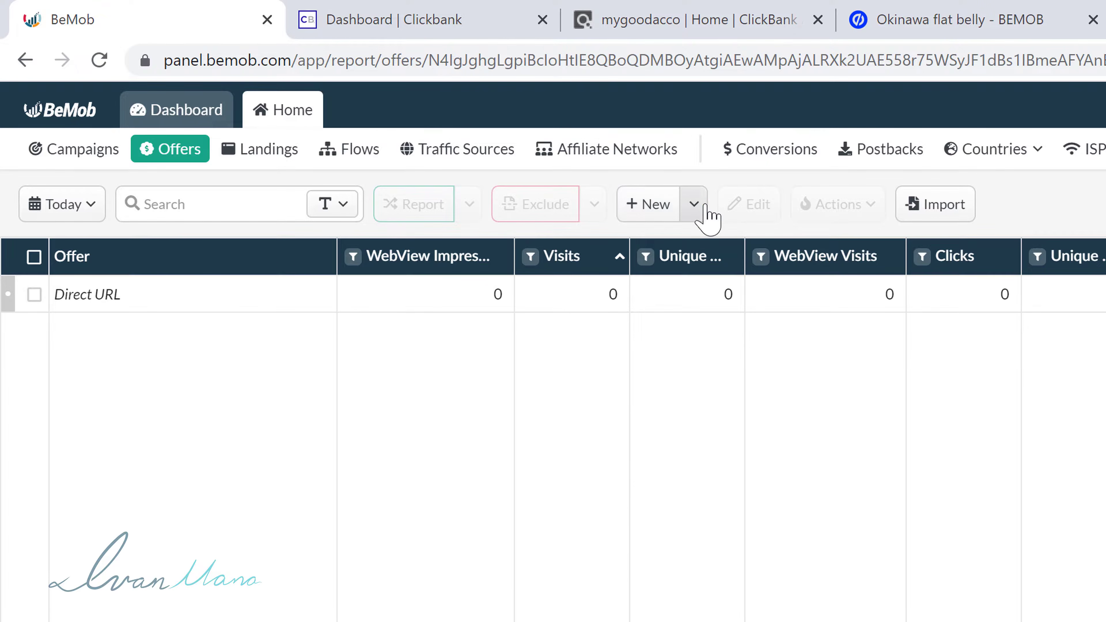
{"action": "left_click", "coordinate": [695, 204]}
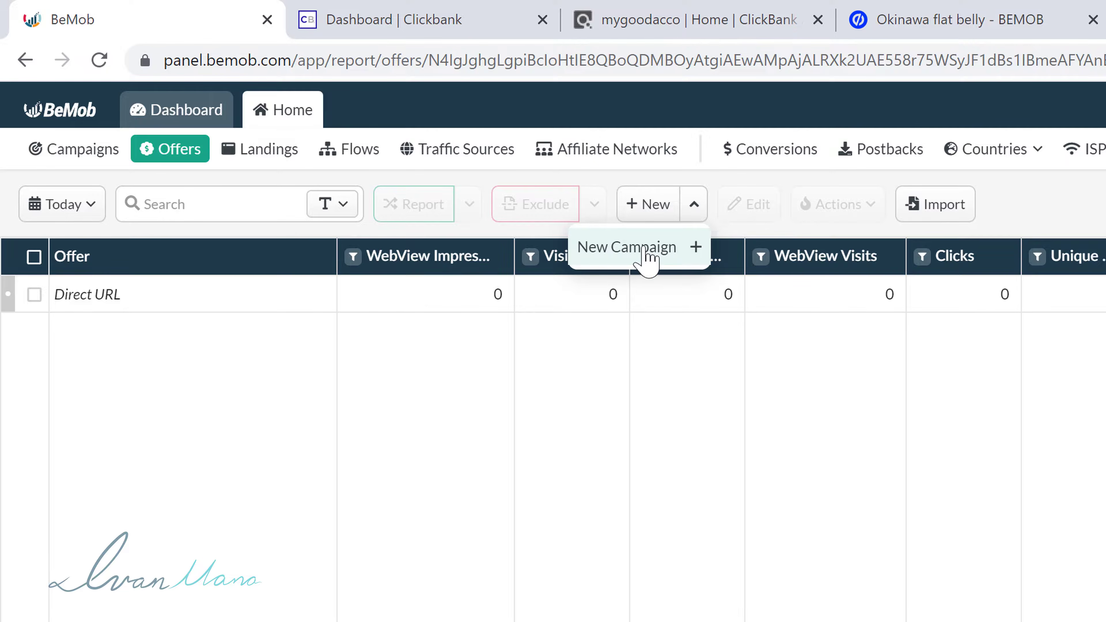
{"action": "left_click", "coordinate": [651, 204]}
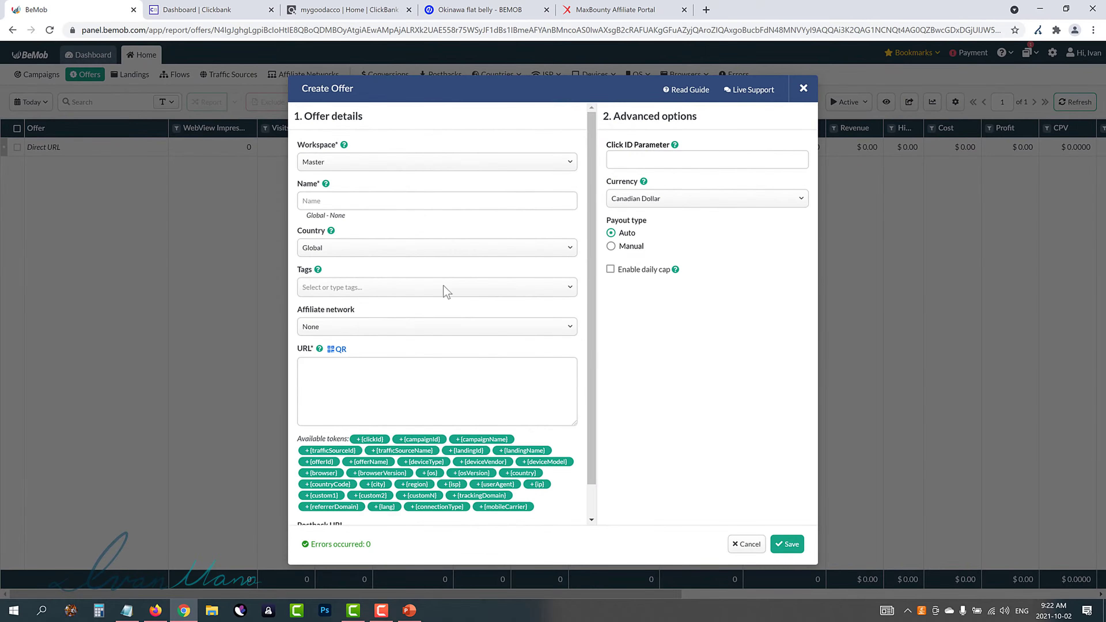
Switch to the ClickBank account, open the marketplace and list all products with an empty search.
{"action": "left_click", "coordinate": [344, 10]}
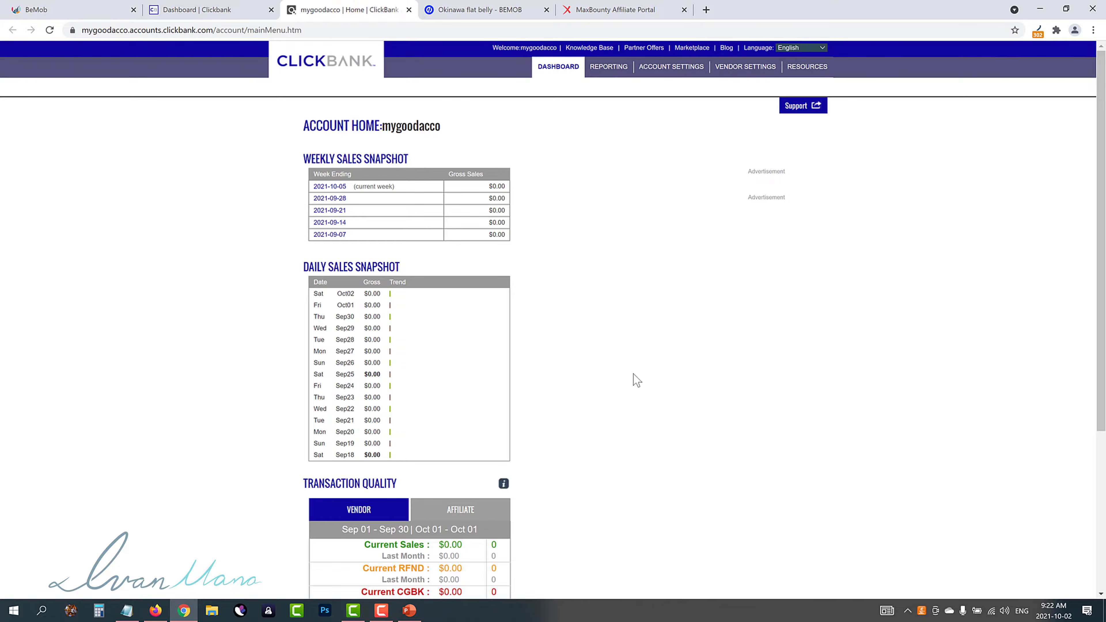
{"action": "left_click", "coordinate": [691, 49]}
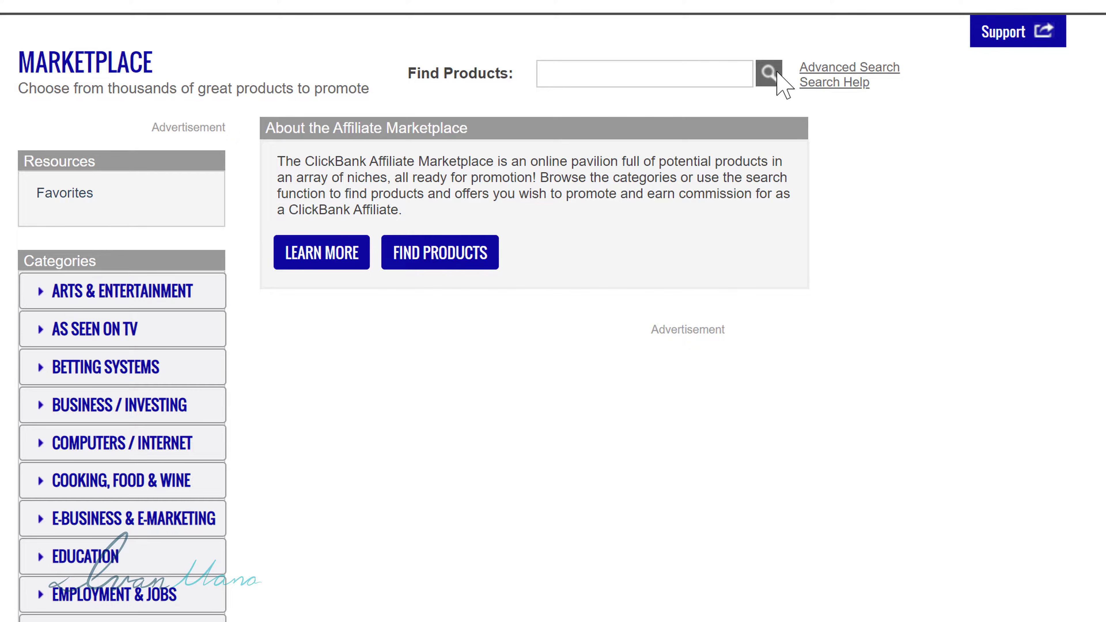
{"action": "left_click", "coordinate": [768, 73]}
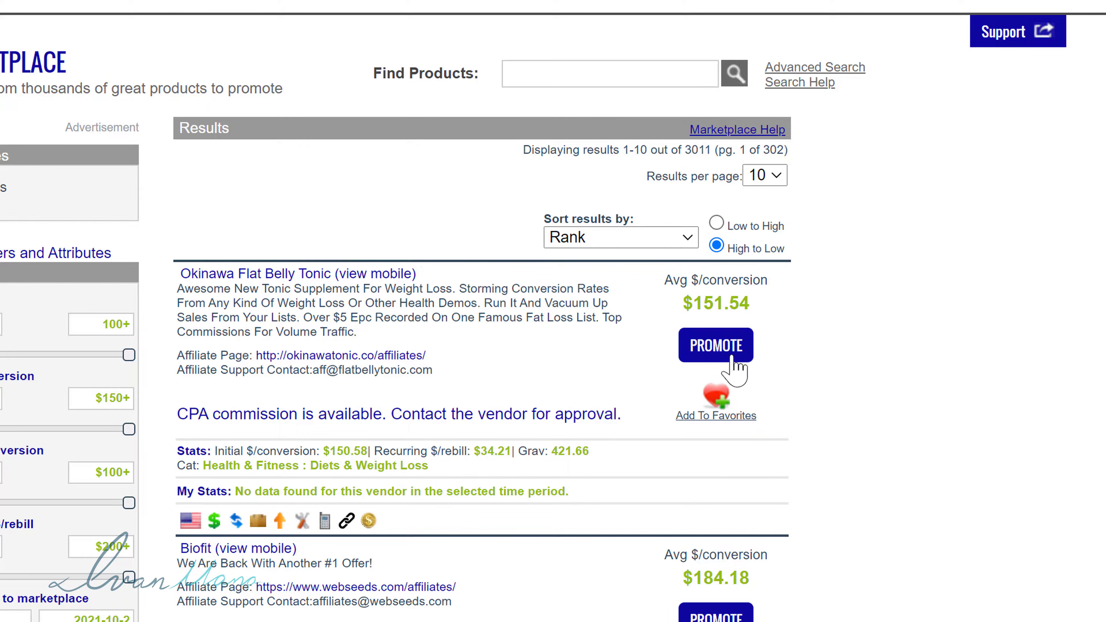
Generate the HopLink for Okinawa Flat Belly Tonic without a tracking ID, copy it and close the generator.
{"action": "left_click", "coordinate": [718, 342]}
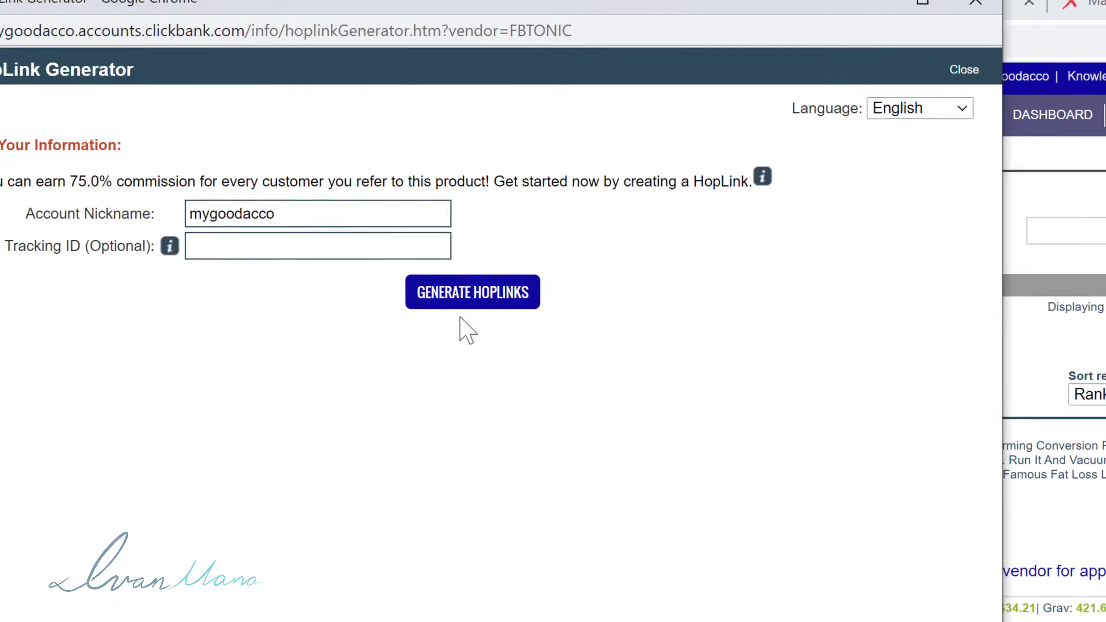
{"action": "left_click", "coordinate": [532, 322]}
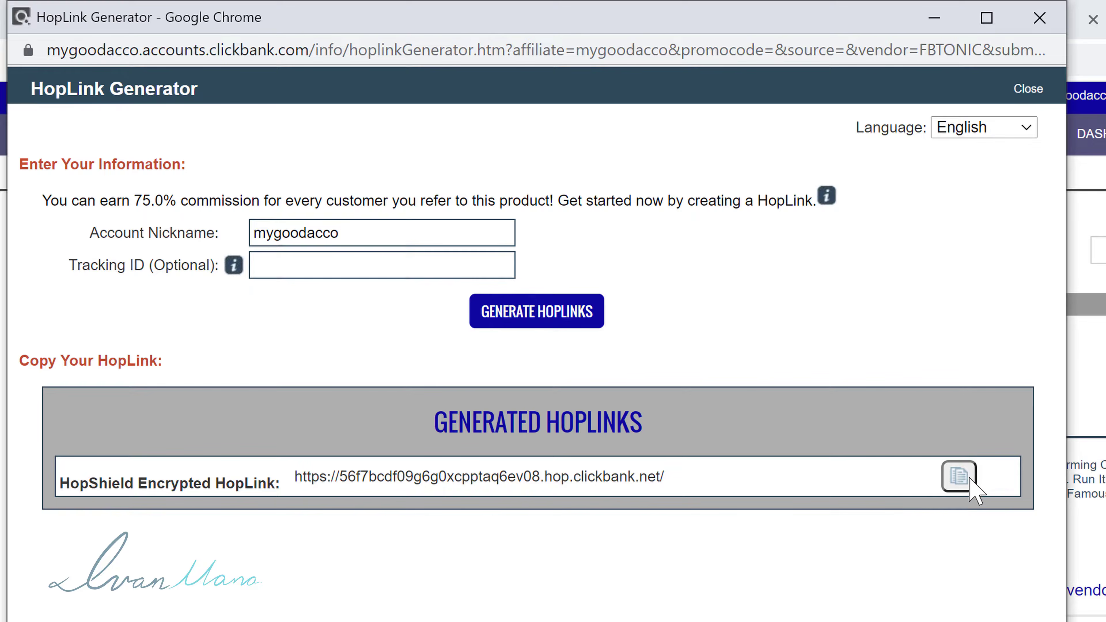
{"action": "left_click", "coordinate": [959, 475]}
{"action": "left_click", "coordinate": [1028, 88]}
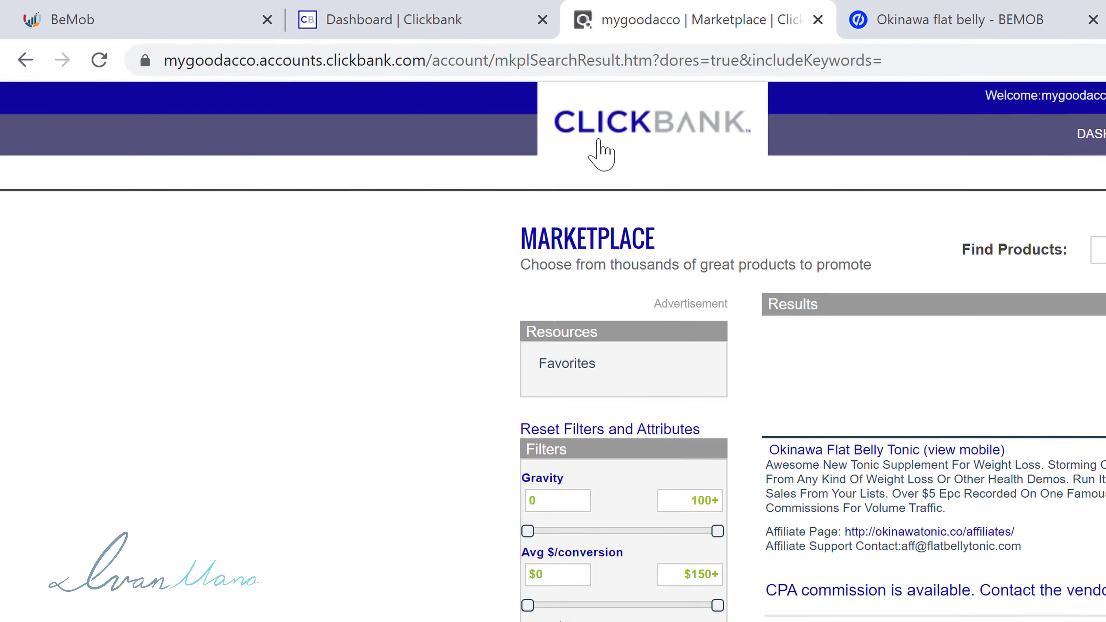
Return to the BeMob offer form and paste the copied HopLink as the offer's URL.
{"action": "left_click", "coordinate": [160, 8]}
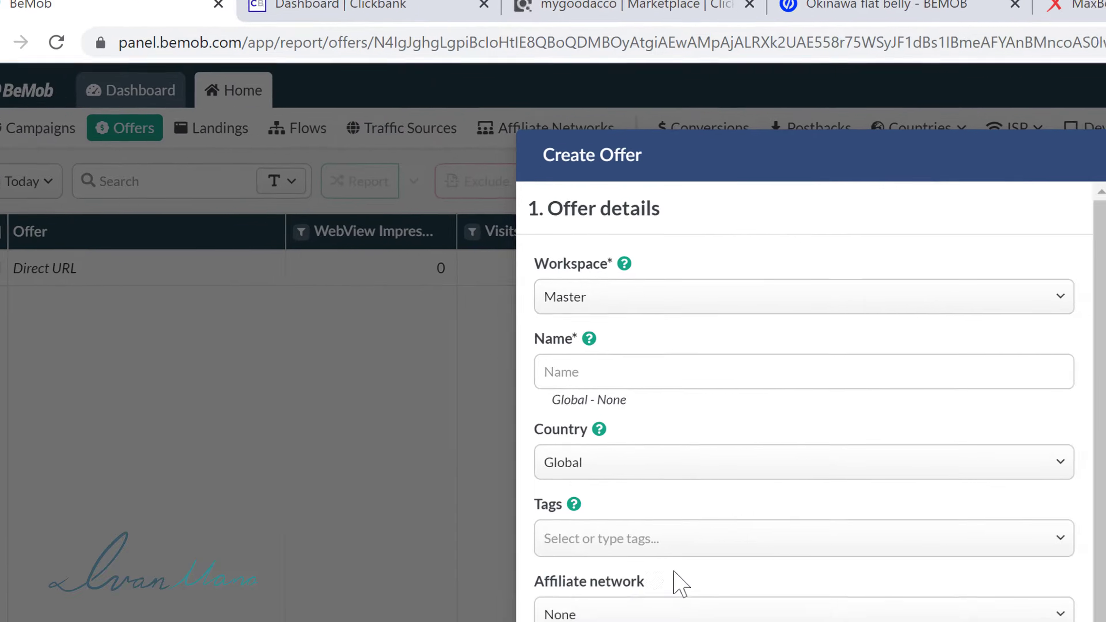
{"action": "left_click", "coordinate": [203, 442]}
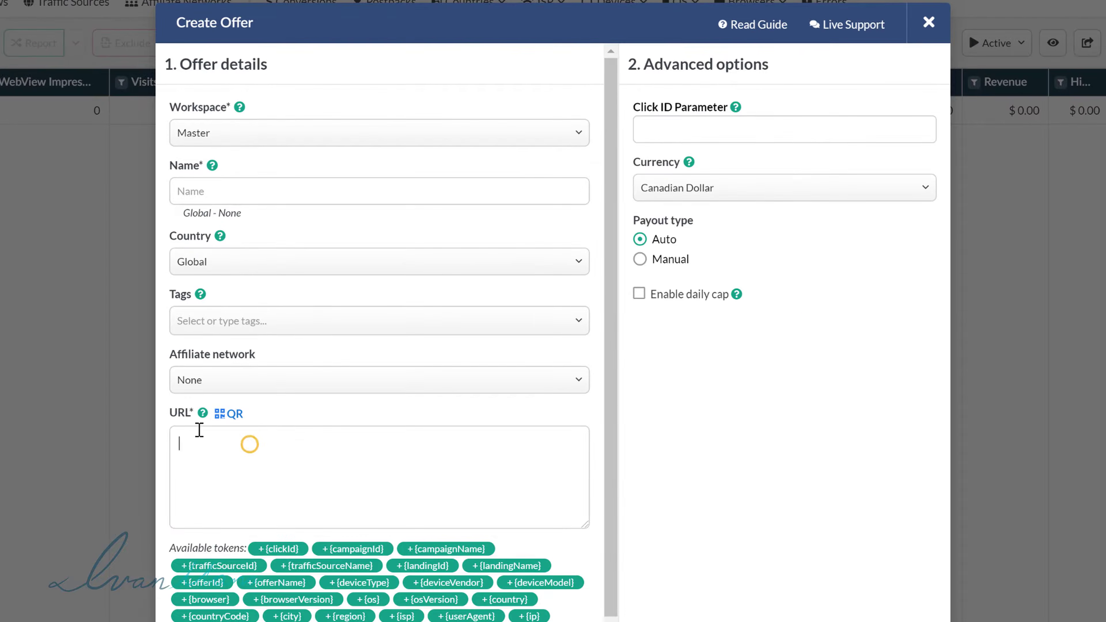
{"action": "right_click", "coordinate": [206, 445]}
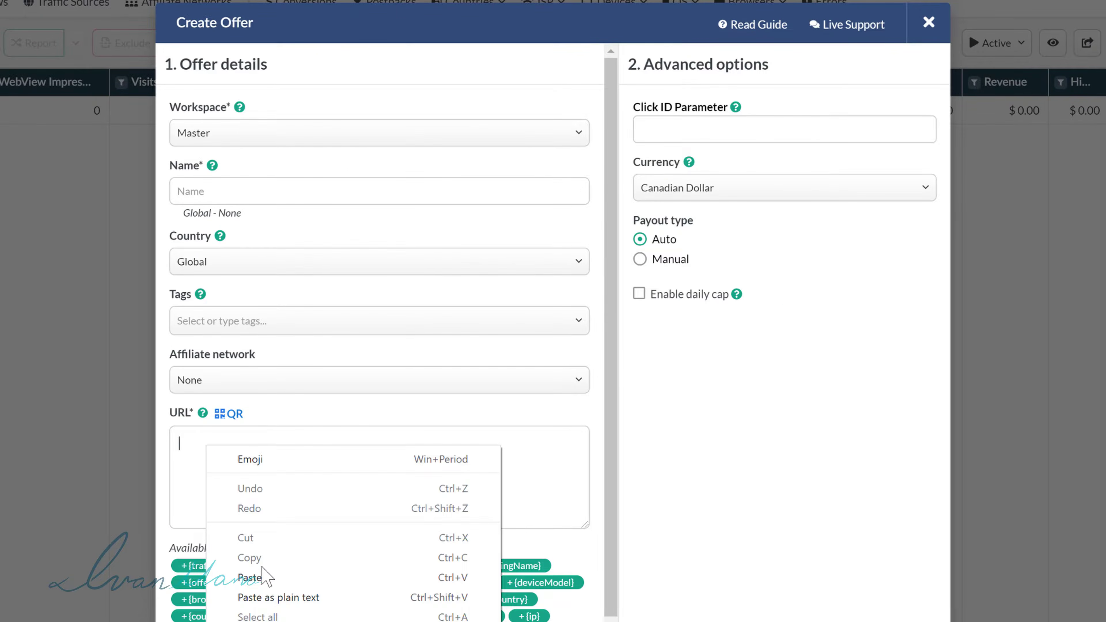
{"action": "left_click", "coordinate": [274, 576]}
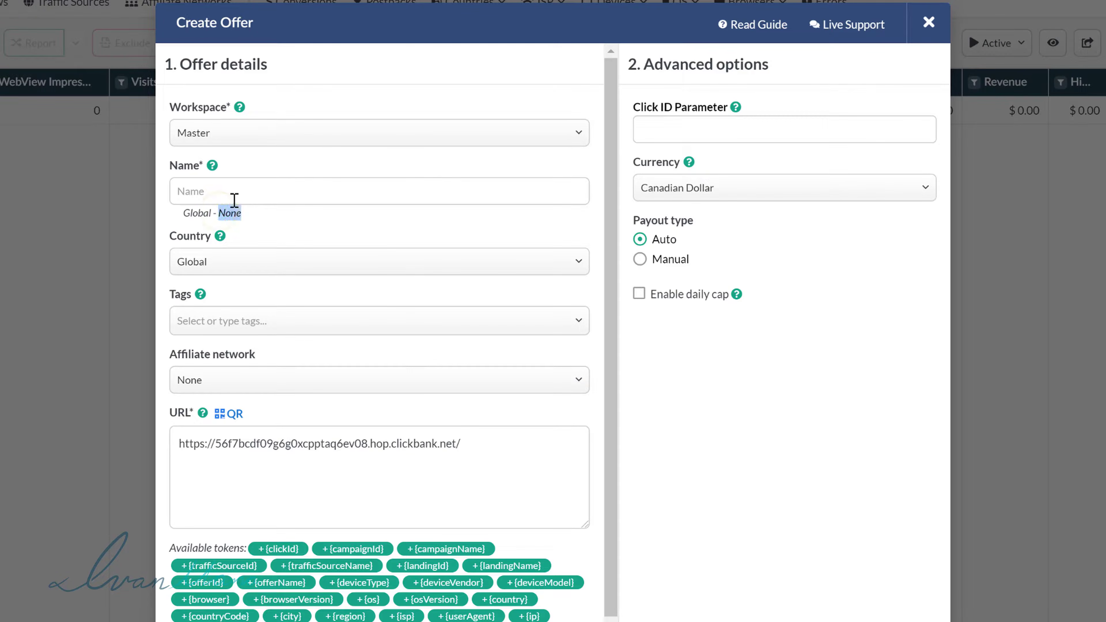
Name the offer "Okinaway Flat Belly Tonic" and assign it to the YouTube workspace.
{"action": "left_click", "coordinate": [225, 193]}
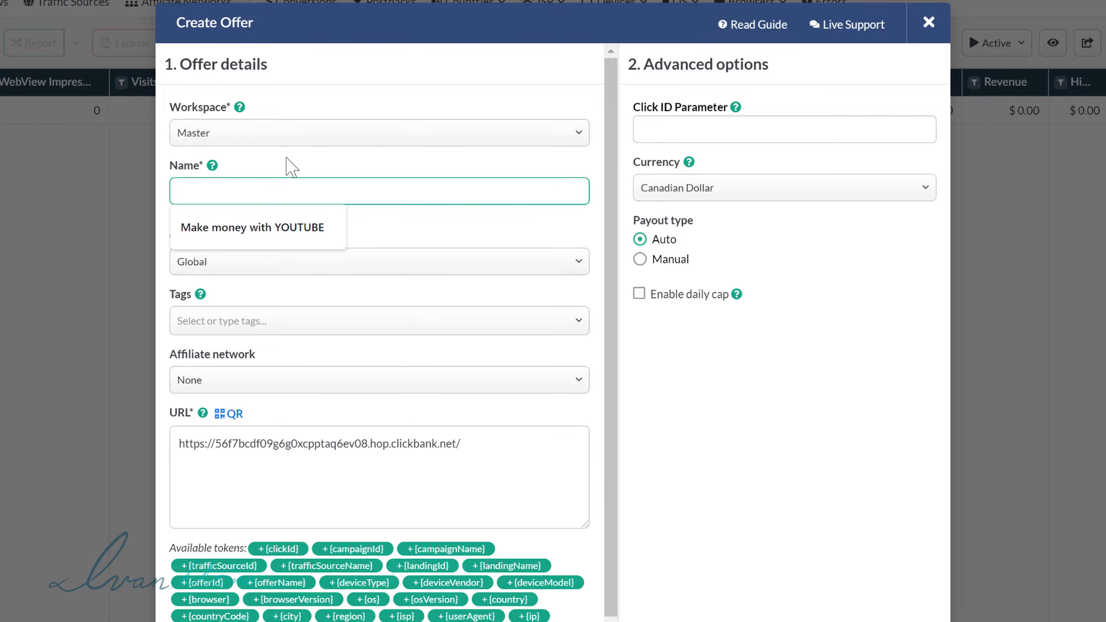
{"action": "left_click", "coordinate": [264, 158]}
{"action": "left_click", "coordinate": [221, 185]}
{"action": "type", "text": "Okinaway Flat Belly Tonic"}
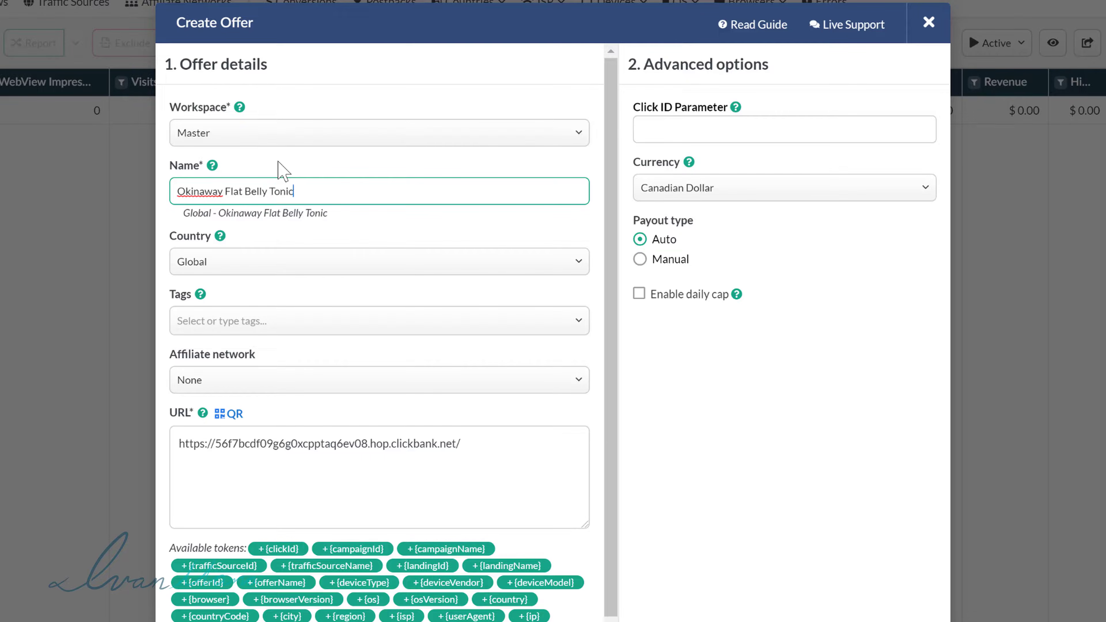
{"action": "left_click", "coordinate": [277, 138]}
{"action": "left_click", "coordinate": [212, 218]}
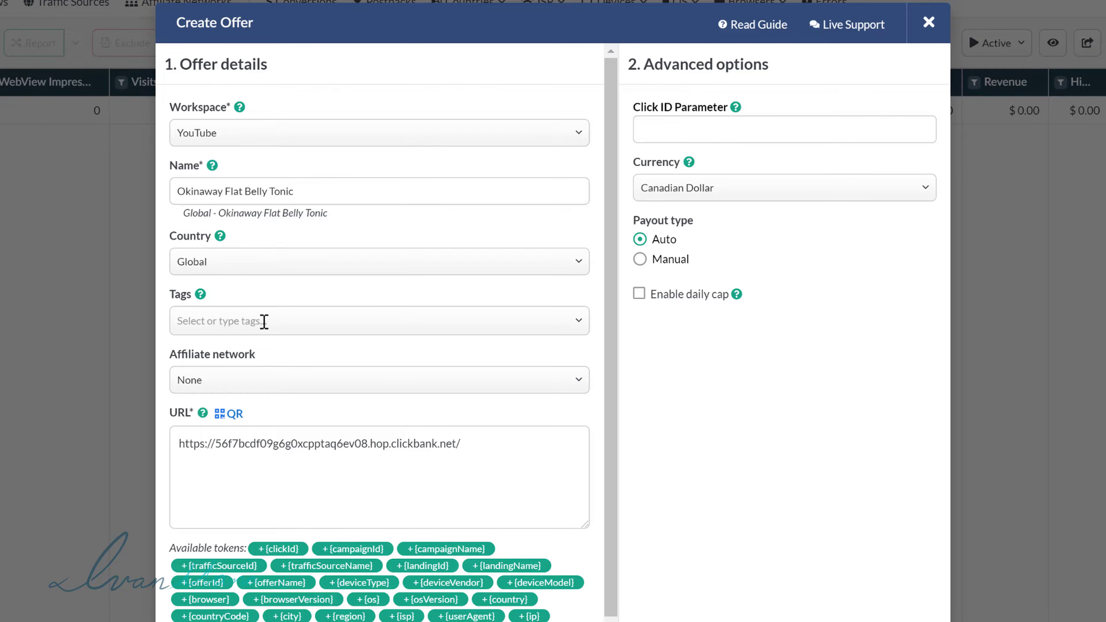
Tag the offer with the existing "weight loss" tag and a new "health" tag.
{"action": "left_click", "coordinate": [215, 321]}
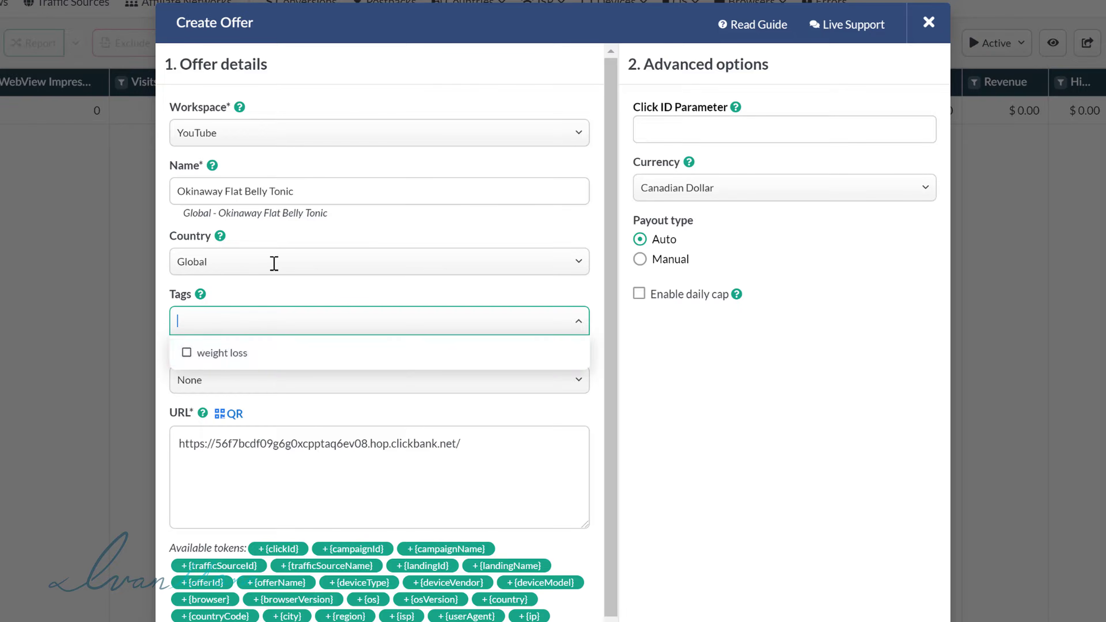
{"action": "left_click", "coordinate": [215, 353]}
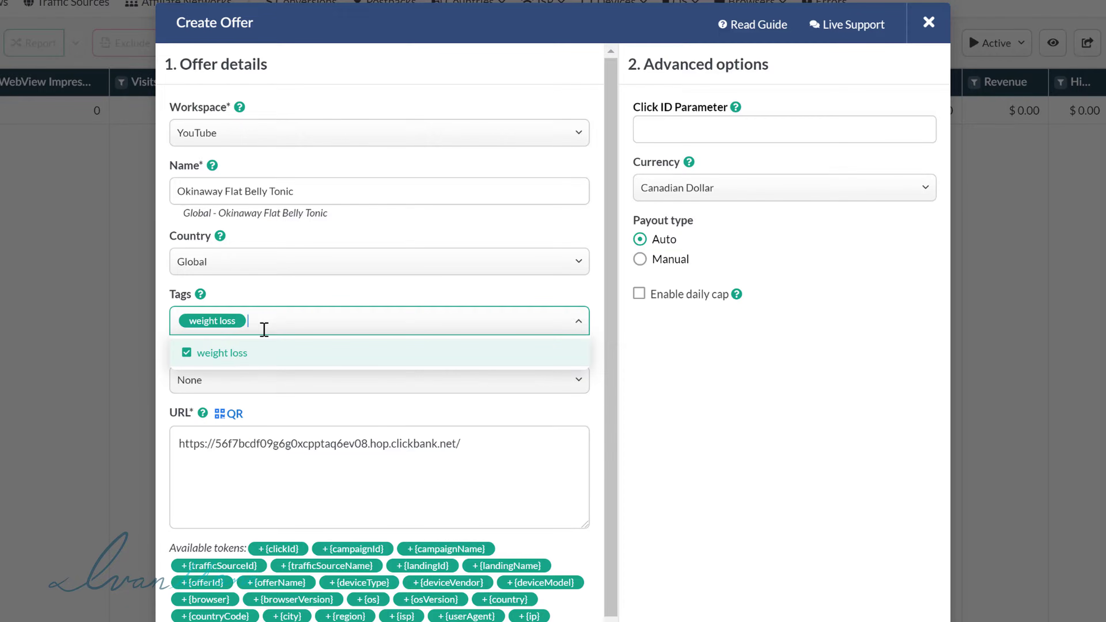
{"action": "type", "text": "health"}
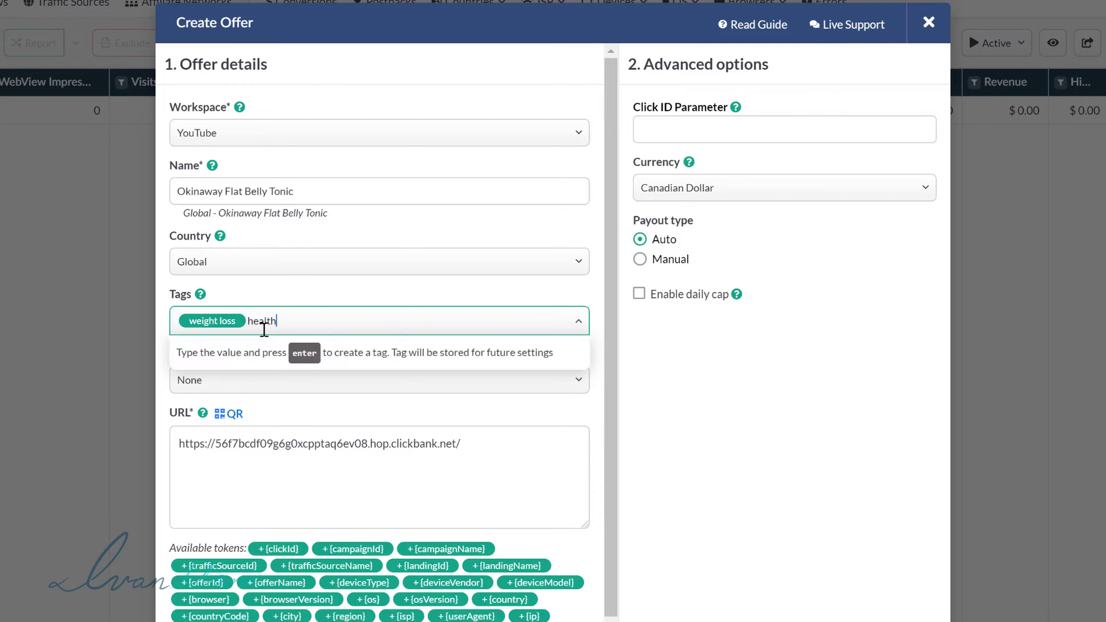
{"action": "key", "text": "Return"}
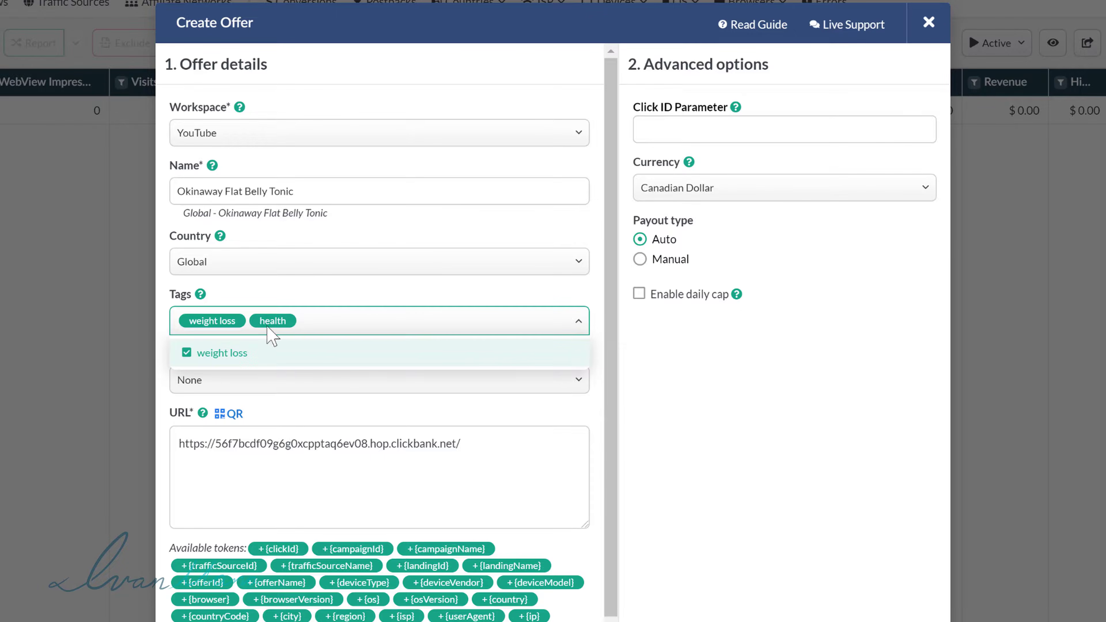
{"action": "left_click", "coordinate": [264, 299]}
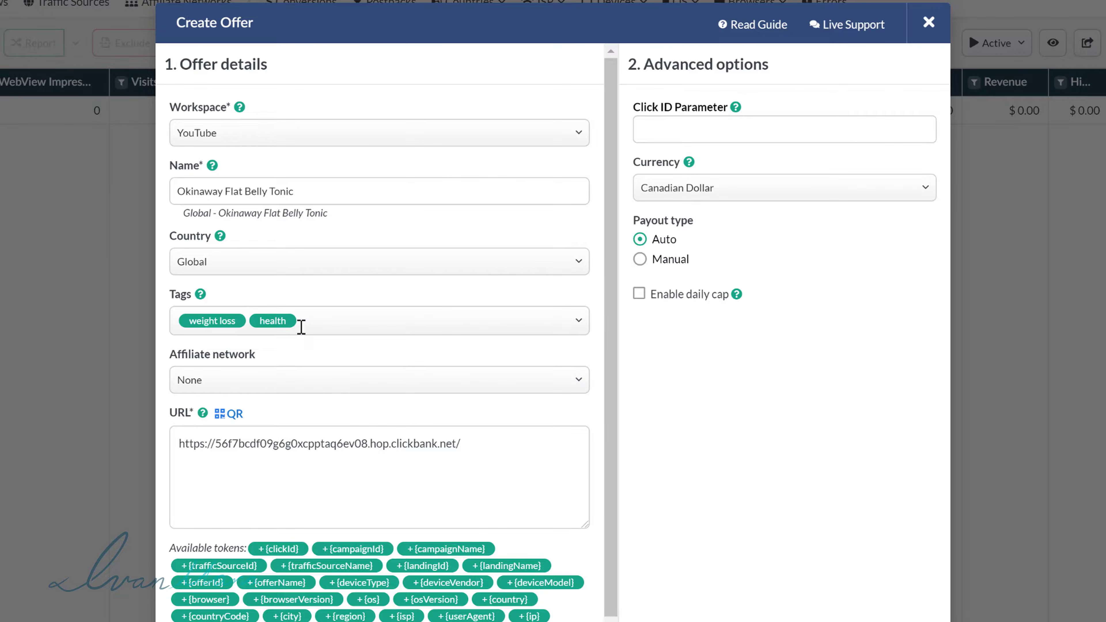
Set the offer's affiliate network to ClickBank and append ?tid={clickIdLong} to its URL.
{"action": "left_click", "coordinate": [261, 380]}
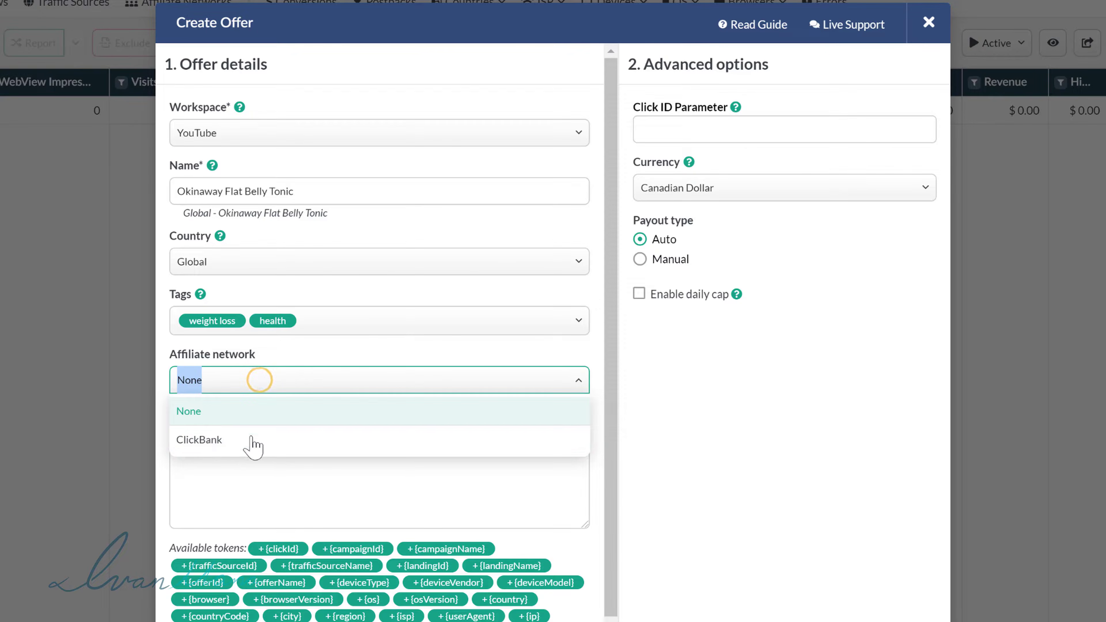
{"action": "left_click", "coordinate": [230, 438]}
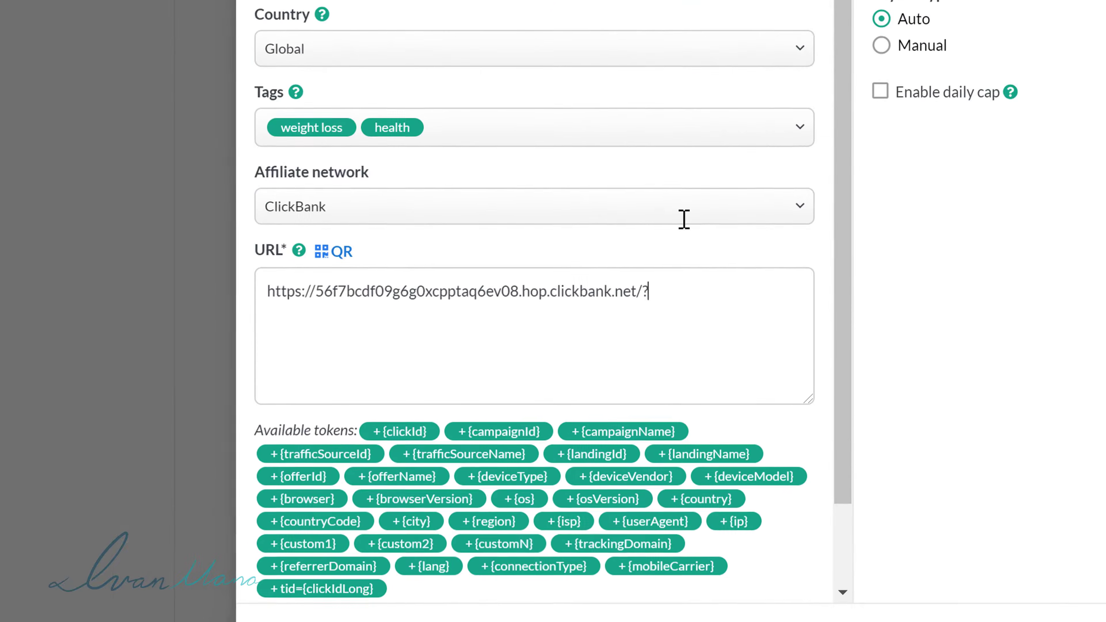
{"action": "type", "text": "tid={clickIdLong"}
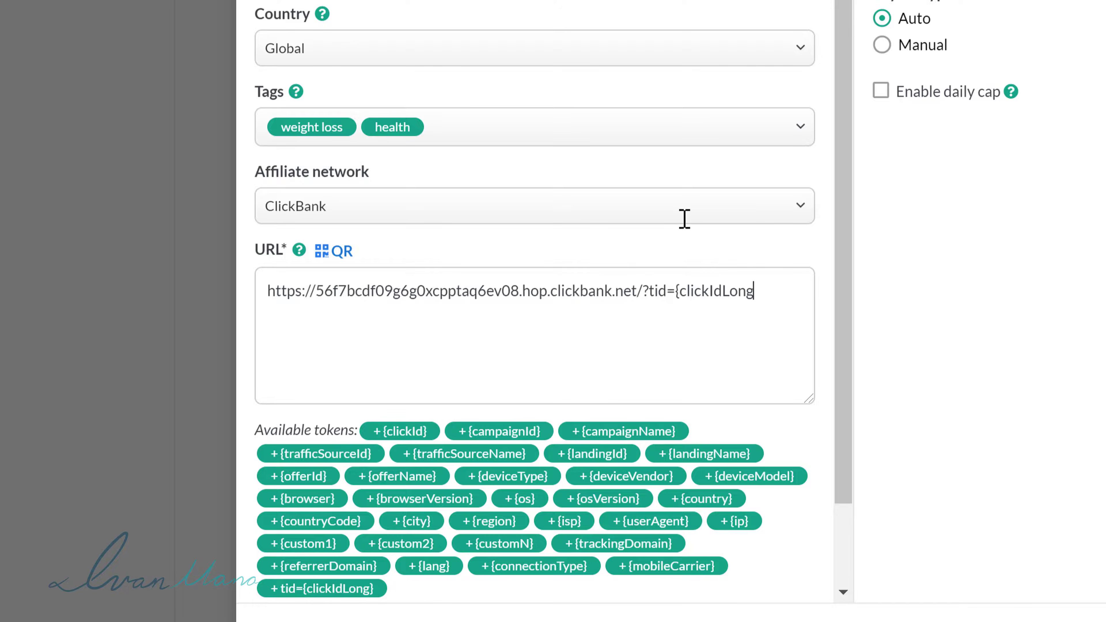
{"action": "type", "text": "}"}
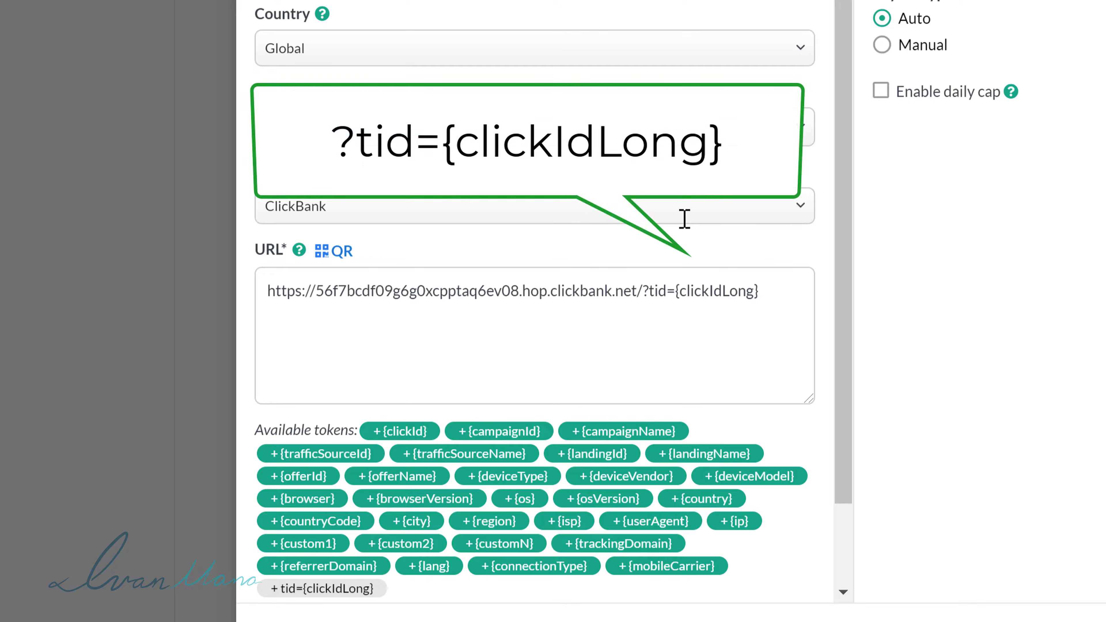
Examine the {clickIdLong} token and its capitalisation at the end of the offer's URL.
{"action": "left_click_drag", "start_coordinate": [759, 291], "coordinate": [680, 291]}
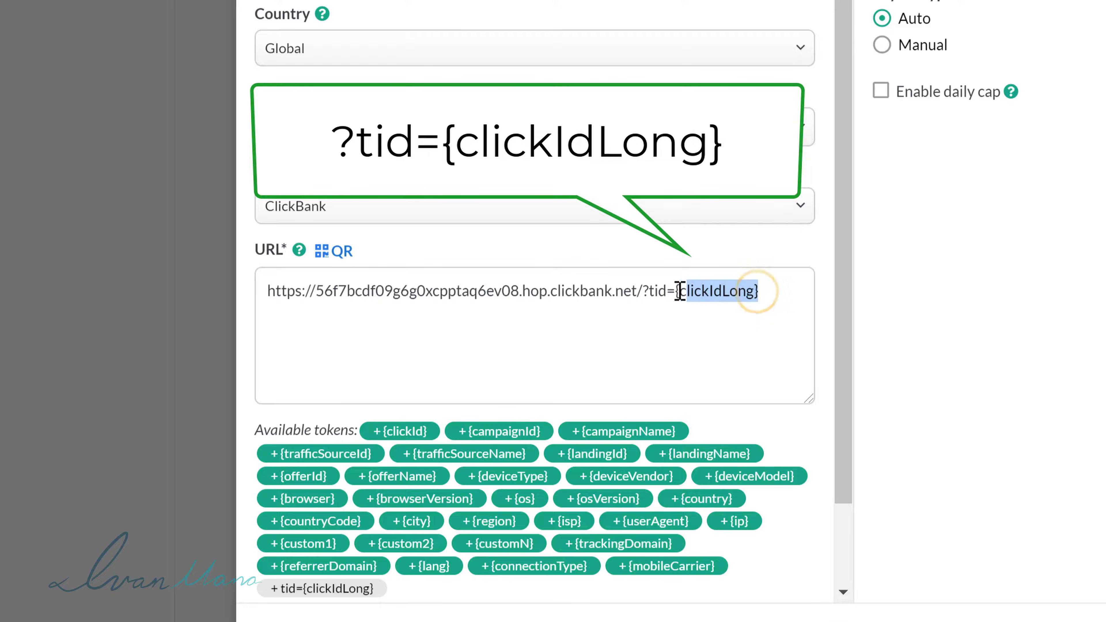
{"action": "left_click", "coordinate": [728, 291]}
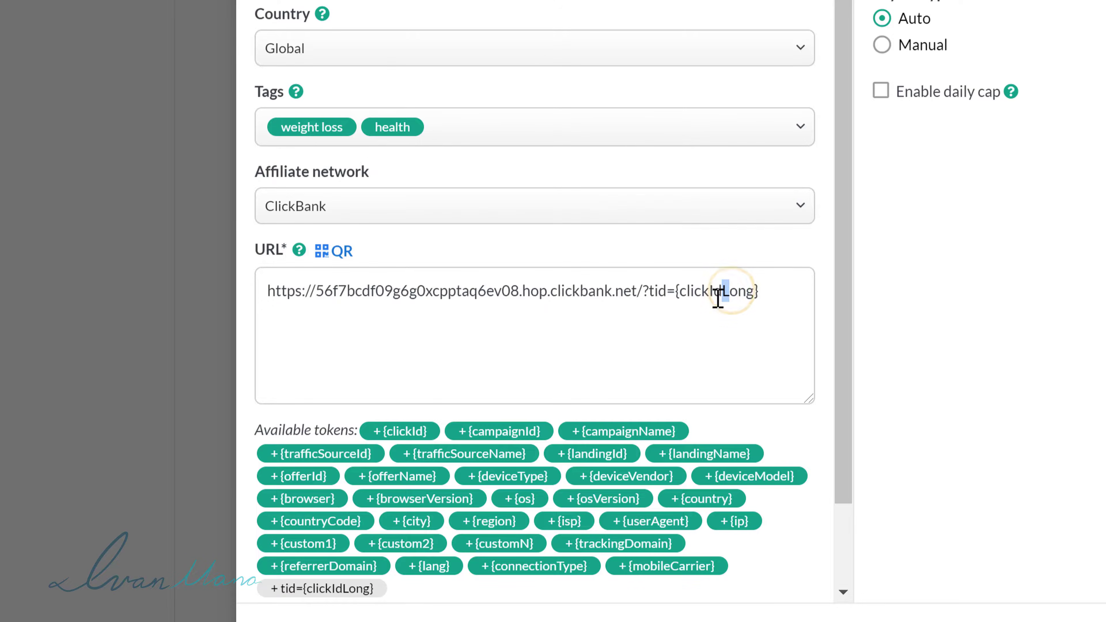
{"action": "left_click_drag", "start_coordinate": [716, 296], "coordinate": [711, 295]}
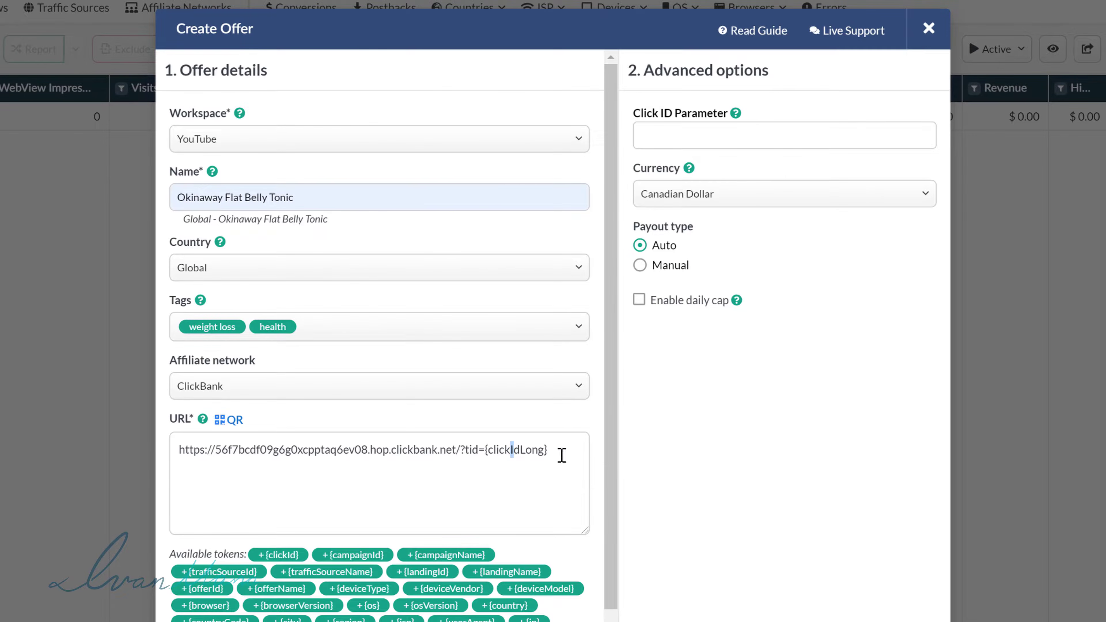
Copy and remove ?tid={clickIdLong} from the offer's URL, then paste it back at the end of the HopLink.
{"action": "left_click", "coordinate": [564, 424]}
{"action": "left_click_drag", "start_coordinate": [558, 446], "coordinate": [461, 448]}
{"action": "key", "text": "ctrl+c"}
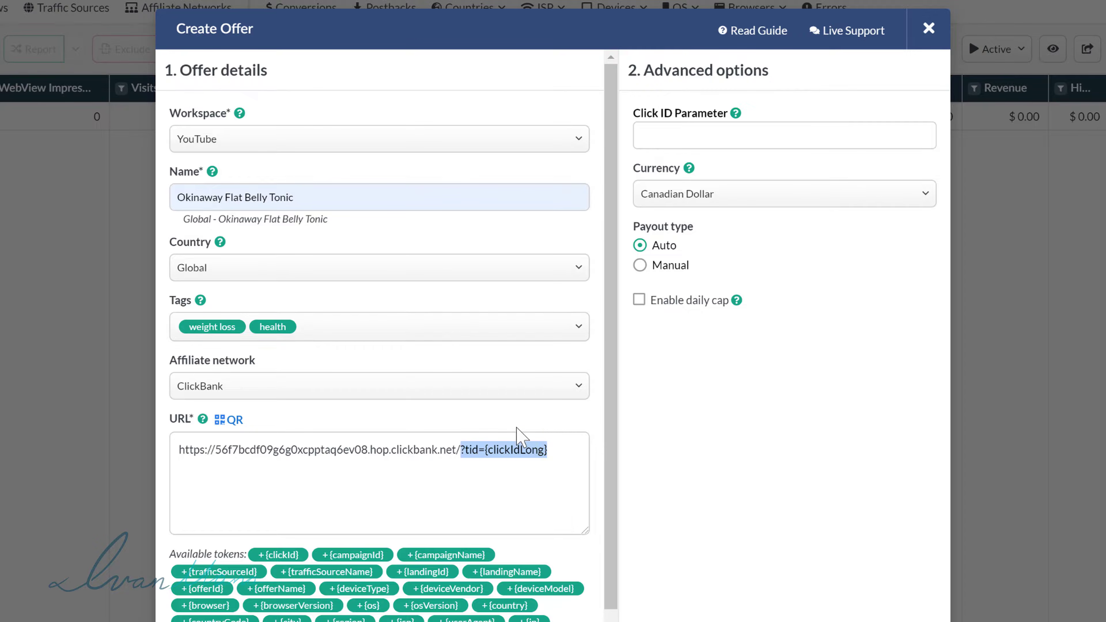
{"action": "key", "text": "BackSpace"}
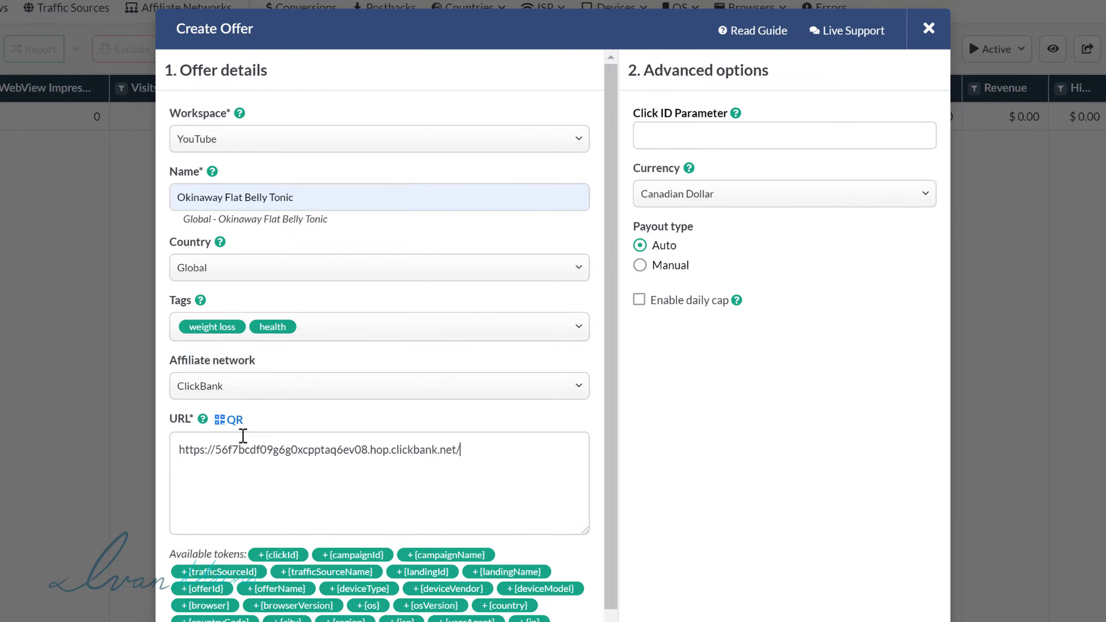
{"action": "left_click_drag", "start_coordinate": [510, 448], "coordinate": [174, 433]}
{"action": "left_click", "coordinate": [512, 448]}
{"action": "key", "text": "ctrl+v"}
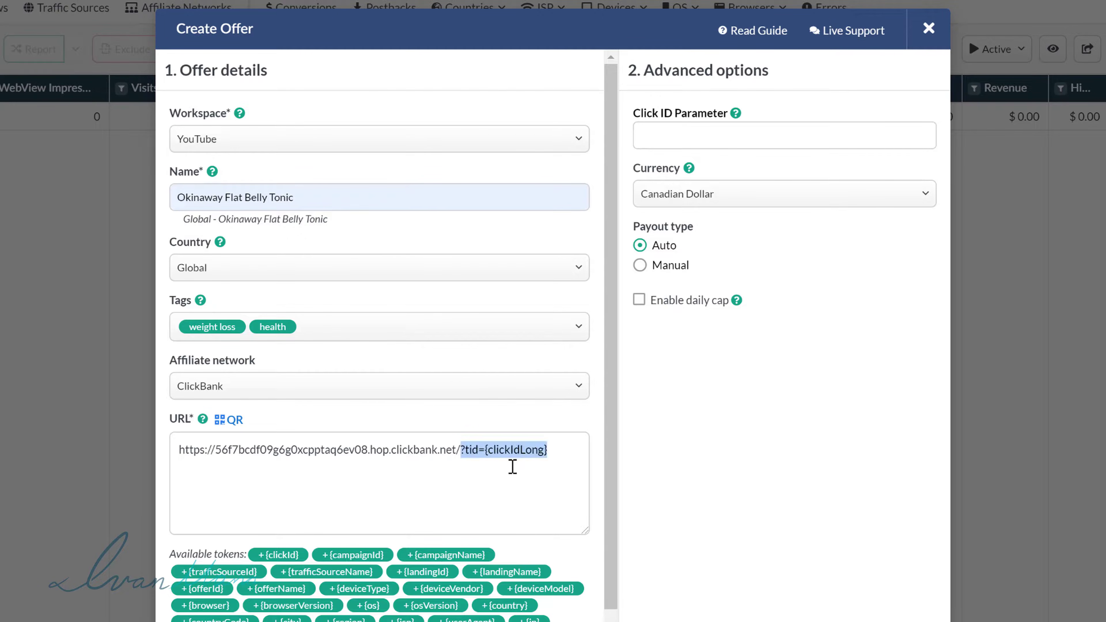
{"action": "left_click", "coordinate": [513, 470]}
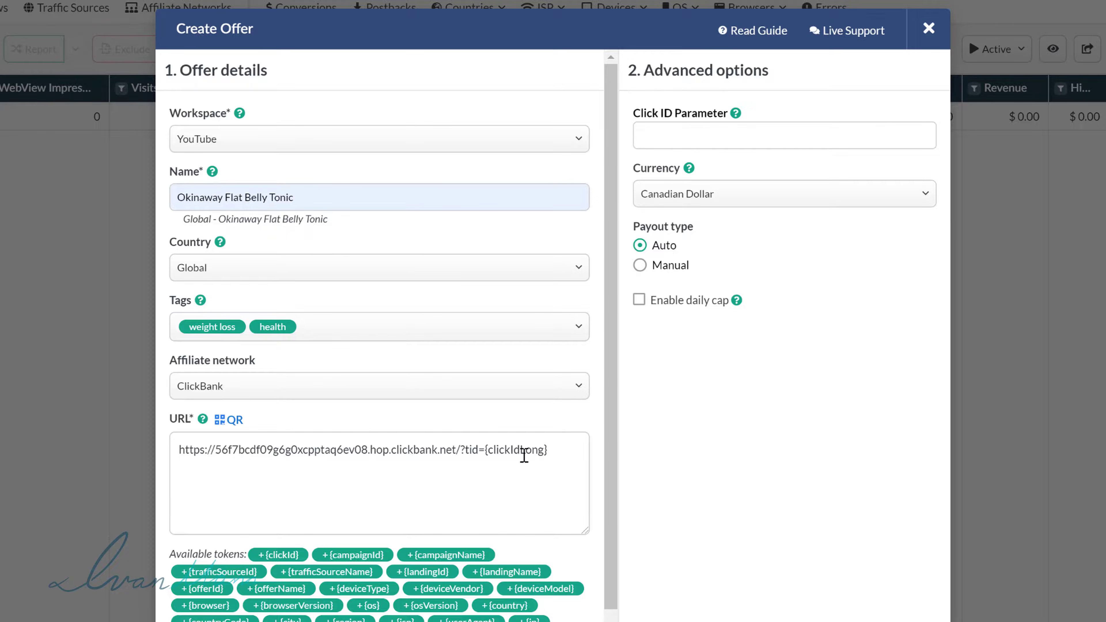
Review the rest of the offer's details and save the offer.
{"action": "scroll", "coordinate": [516, 435], "scroll_direction": "down", "scroll_amount": 5}
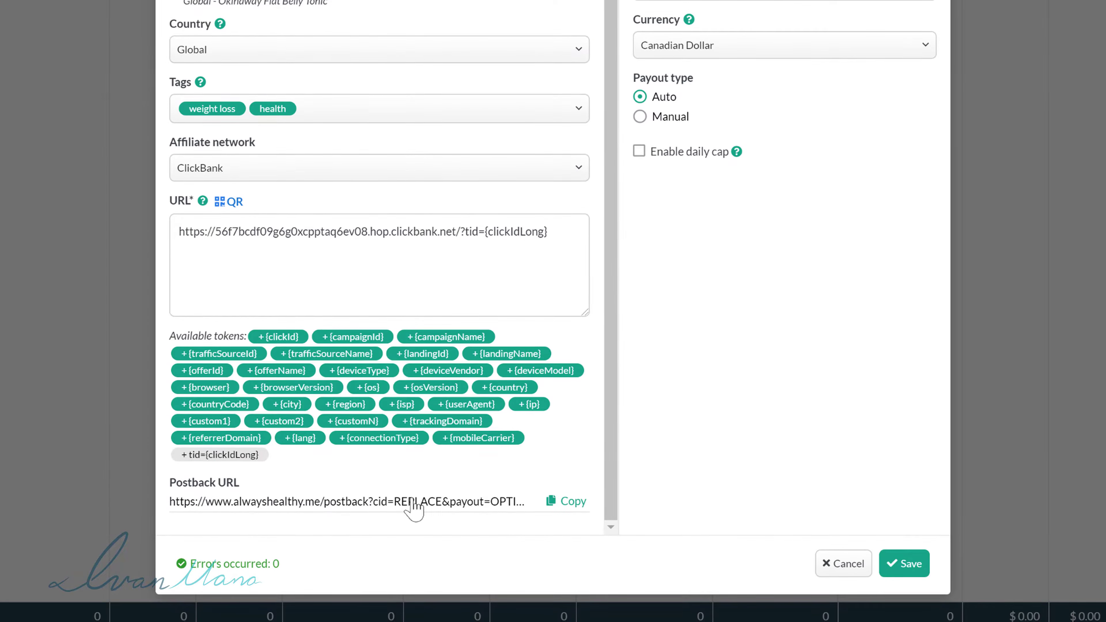
{"action": "scroll", "coordinate": [540, 484], "scroll_direction": "up", "scroll_amount": 2}
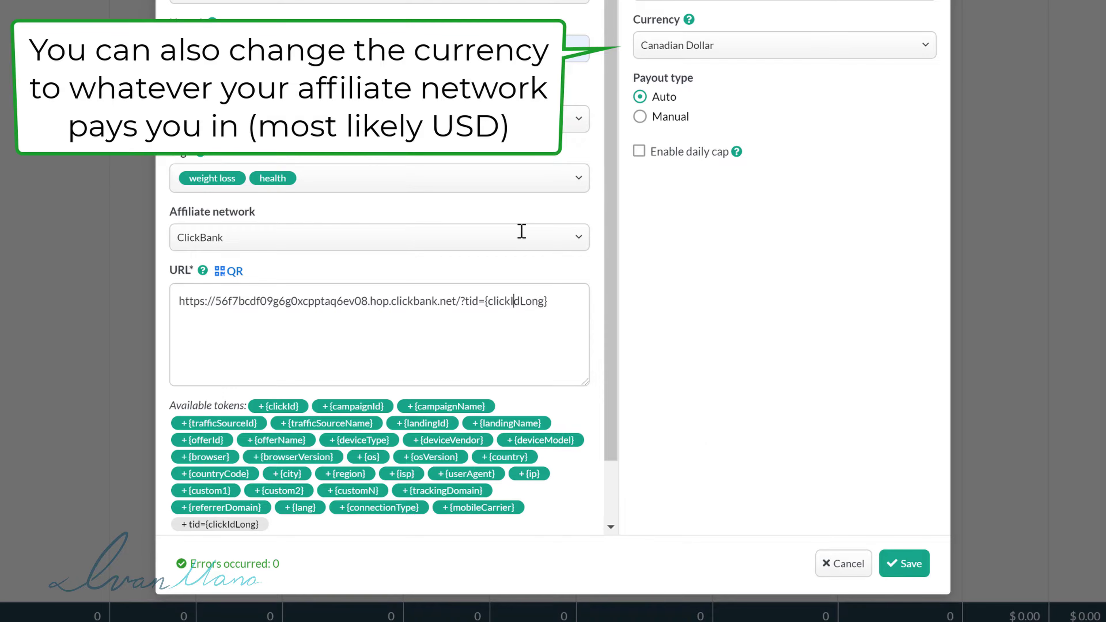
{"action": "left_click", "coordinate": [904, 564]}
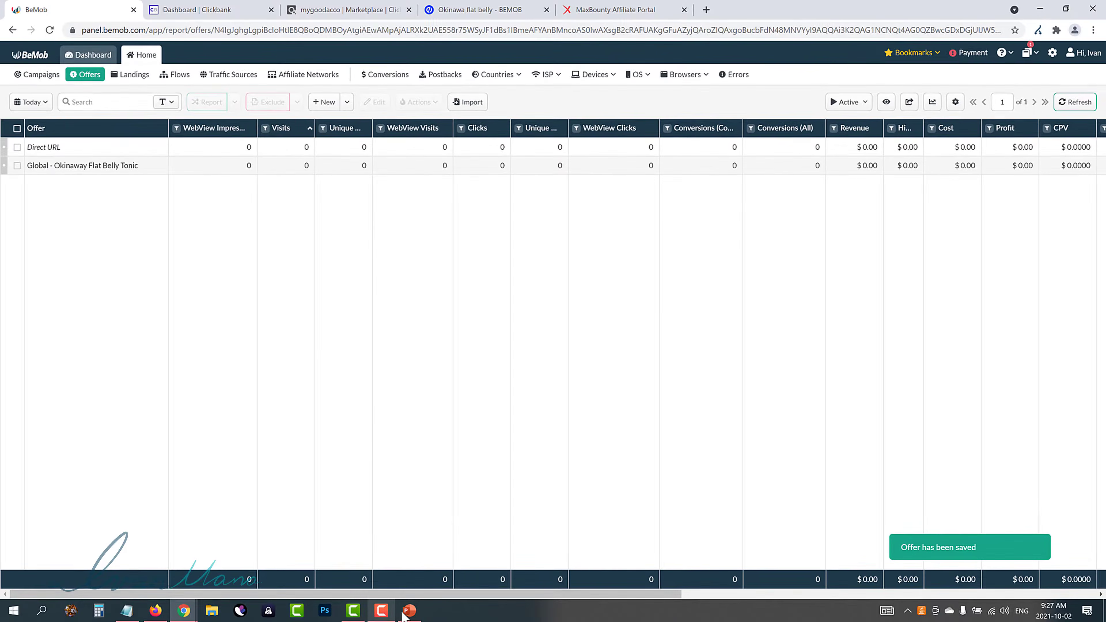
Switch to the PowerPoint presentation and highlight the "Traffic source" item on slide 3.
{"action": "left_click", "coordinate": [410, 610]}
{"action": "left_click", "coordinate": [364, 316]}
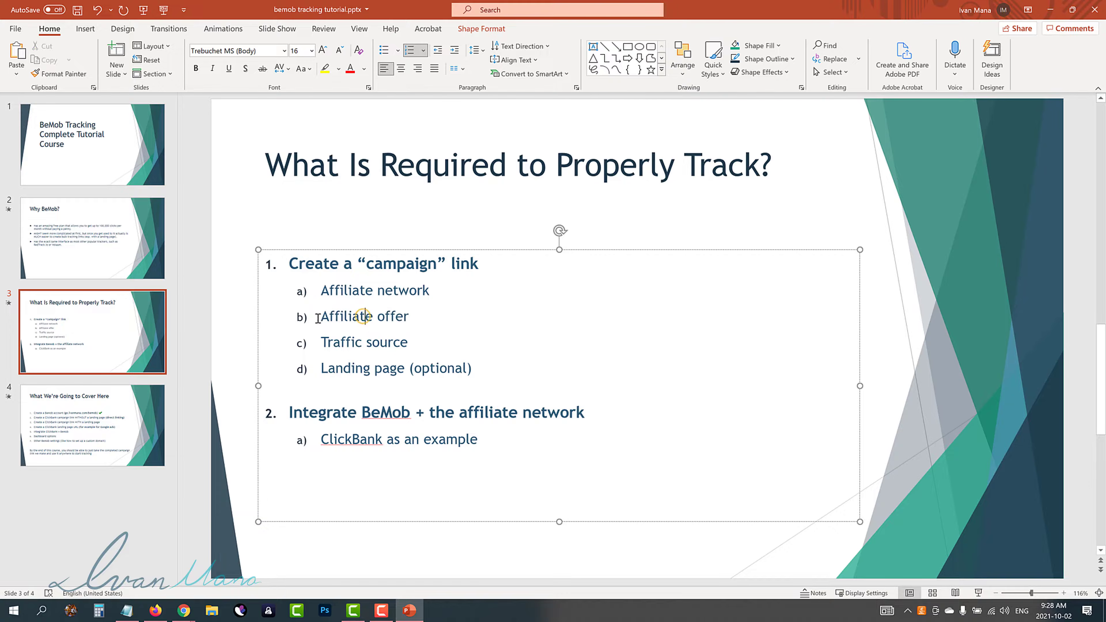
{"action": "triple_click", "coordinate": [318, 318]}
{"action": "triple_click", "coordinate": [321, 341]}
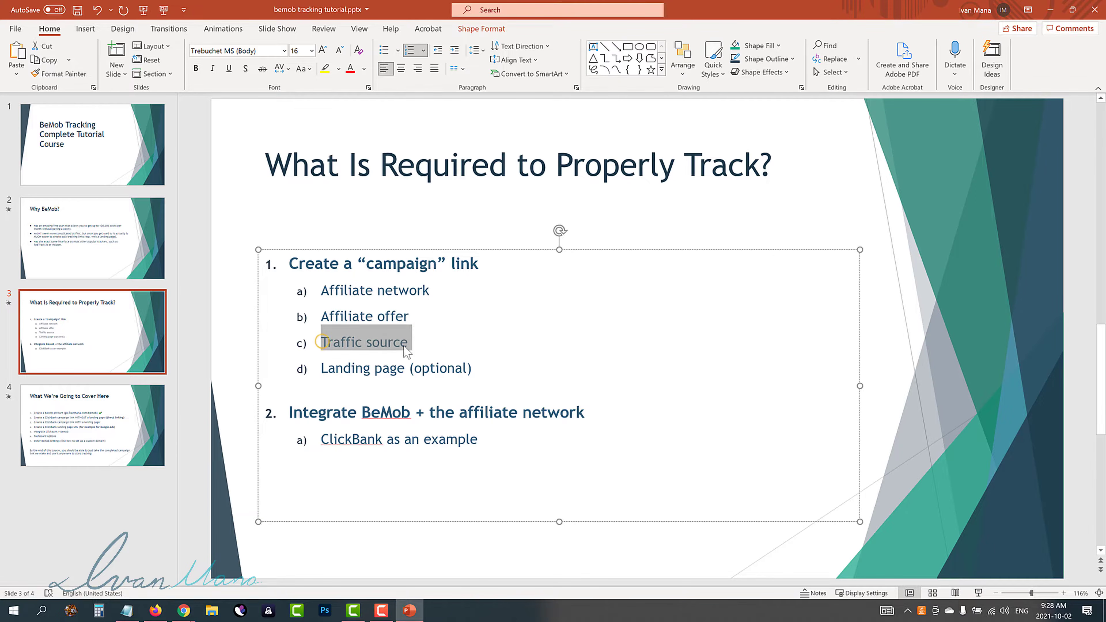
Switch back to BeMob in Chrome and start a new traffic source from a template.
{"action": "mouse_move", "coordinate": [184, 612]}
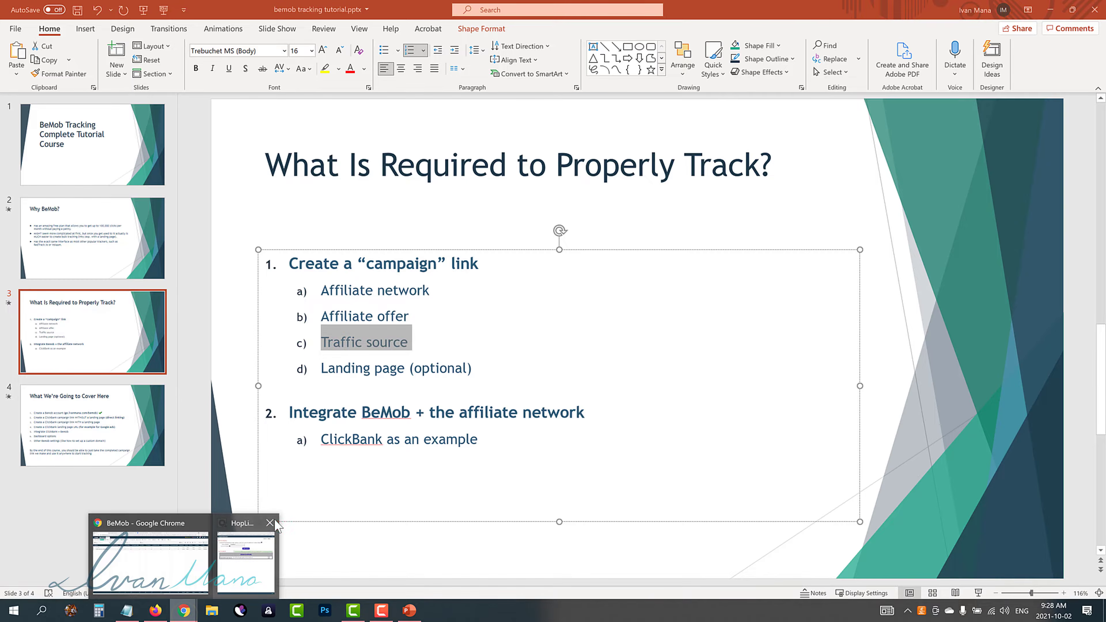
{"action": "left_click", "coordinate": [191, 549]}
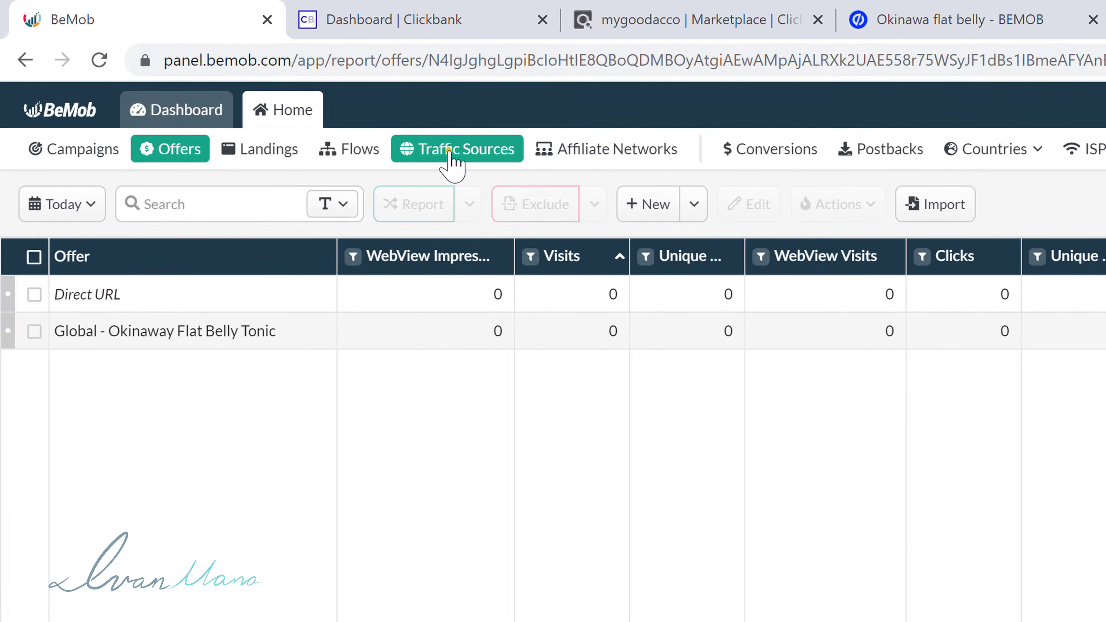
{"action": "left_click", "coordinate": [224, 75]}
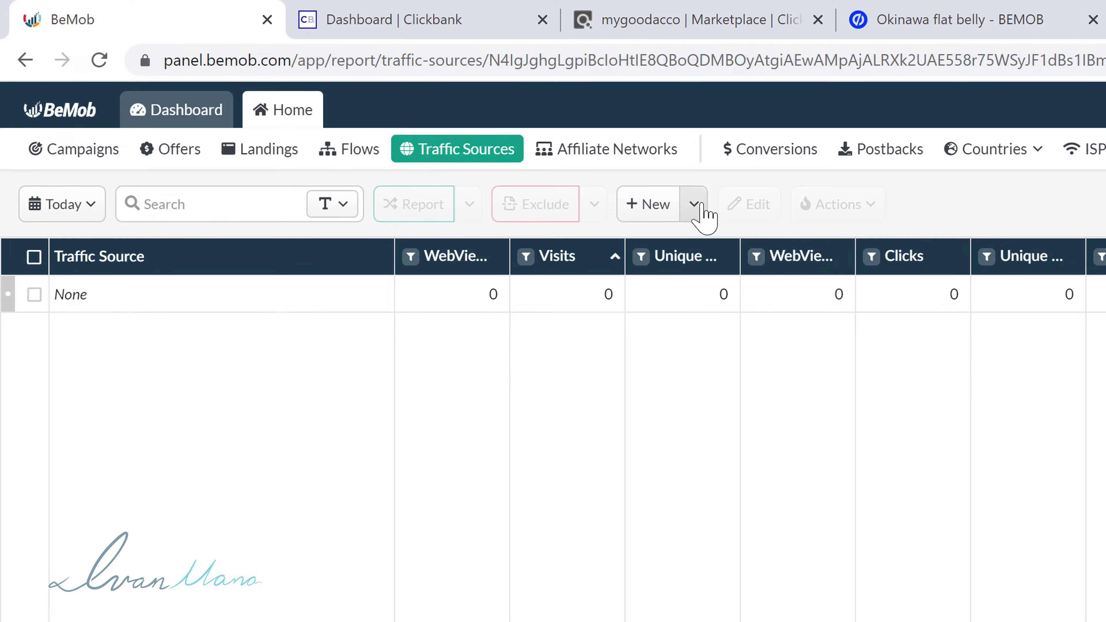
{"action": "left_click", "coordinate": [696, 203]}
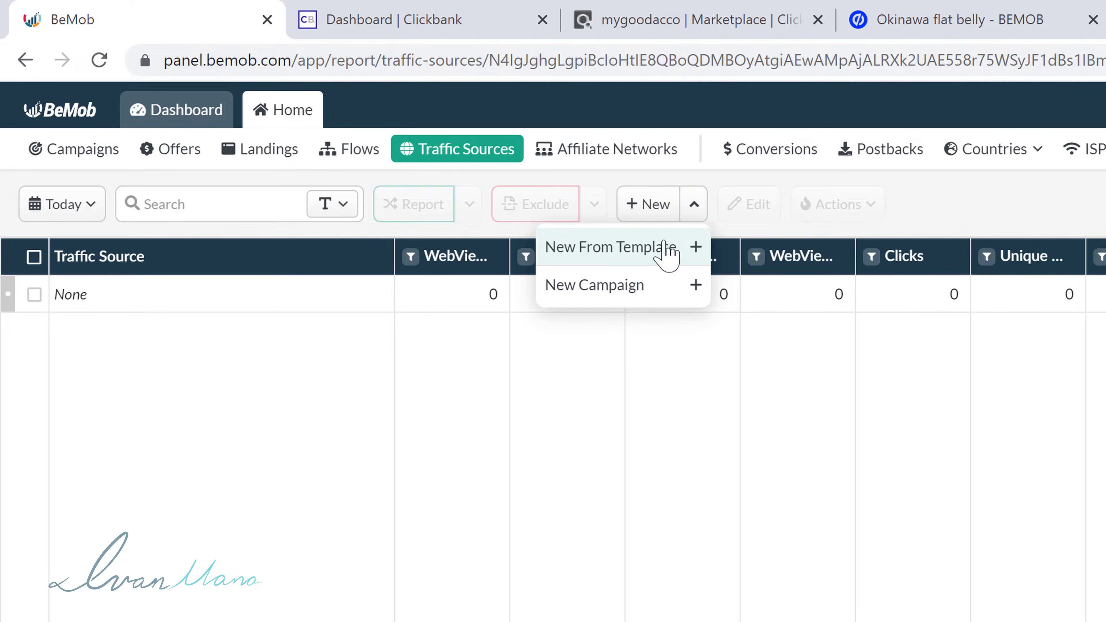
{"action": "left_click", "coordinate": [617, 247]}
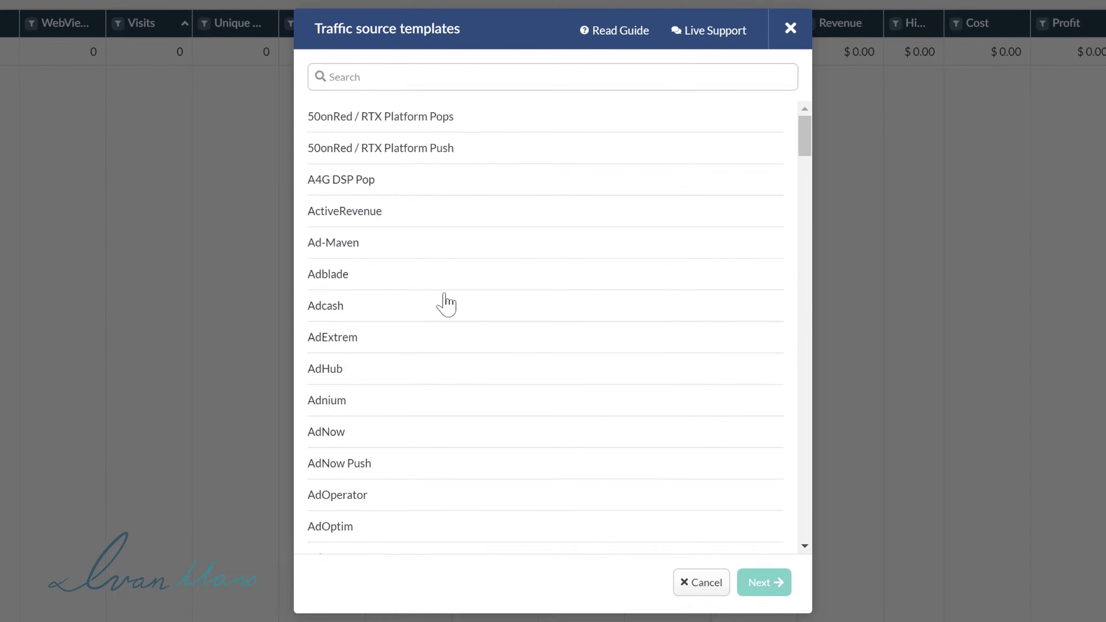
Browse the list of traffic source templates to see which ad platforms are offered.
{"action": "scroll", "coordinate": [410, 183], "scroll_direction": "down", "scroll_amount": 5}
{"action": "scroll", "coordinate": [414, 320], "scroll_direction": "down", "scroll_amount": 15}
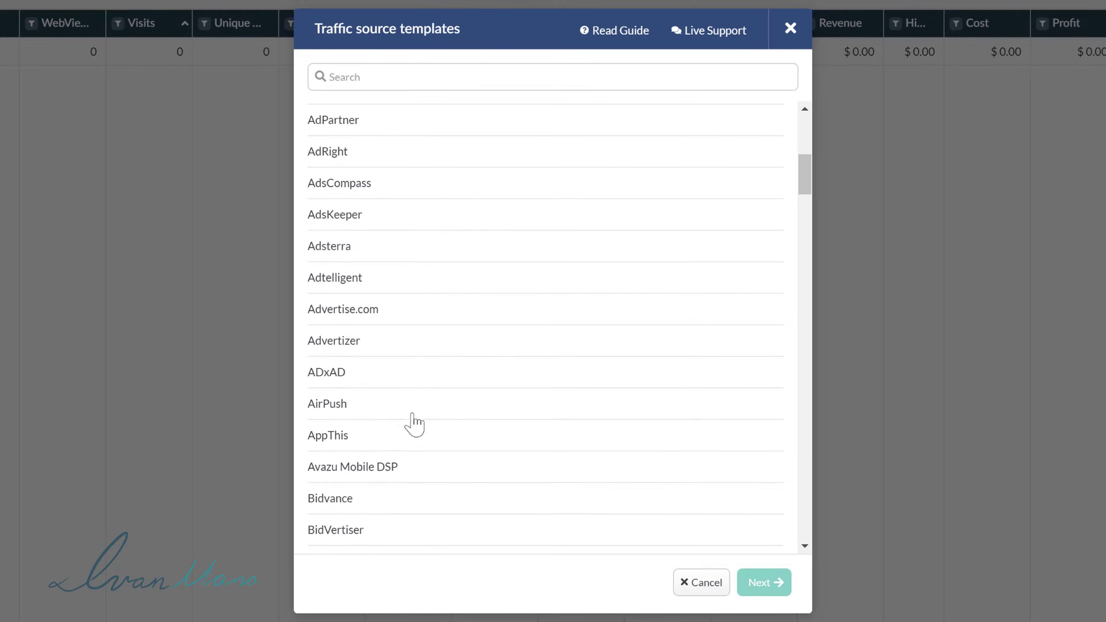
{"action": "scroll", "coordinate": [431, 383], "scroll_direction": "down", "scroll_amount": 10}
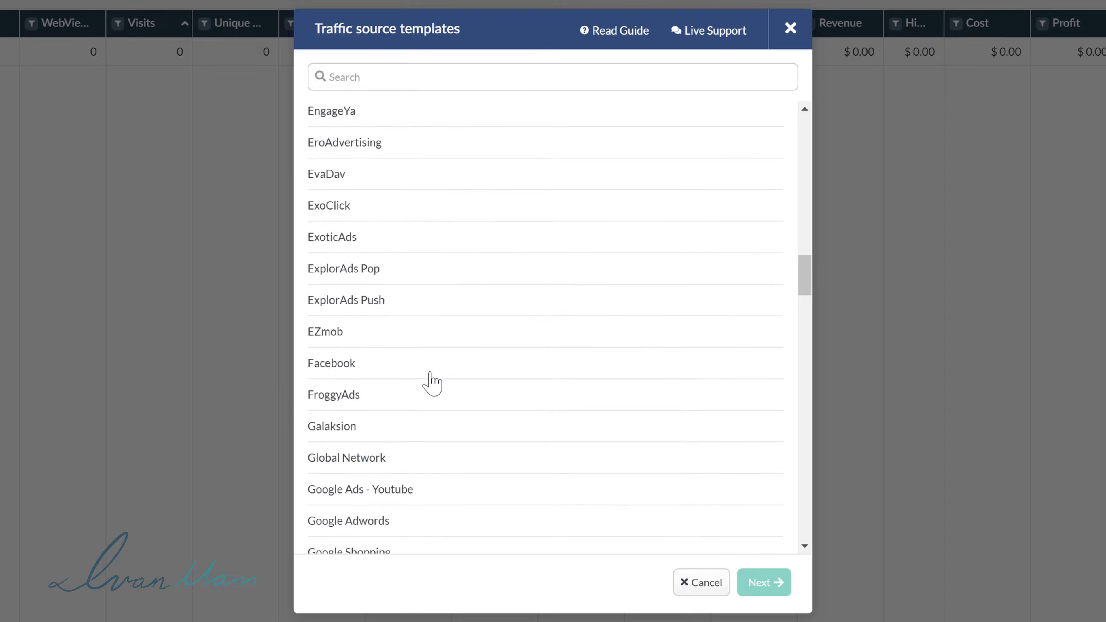
{"action": "scroll", "coordinate": [431, 384], "scroll_direction": "down", "scroll_amount": 6}
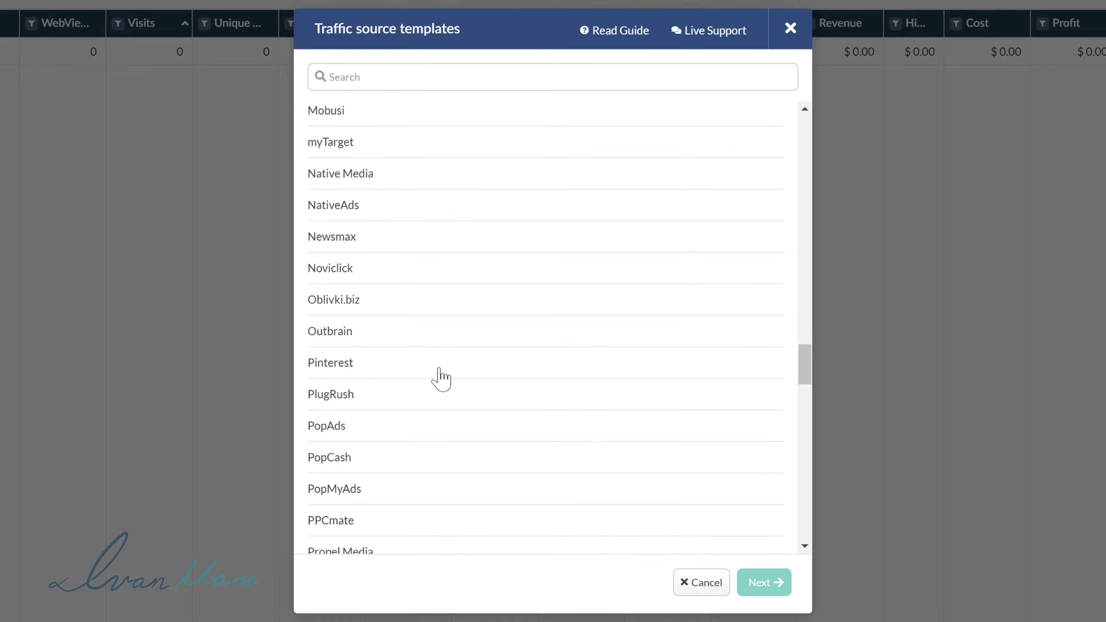
{"action": "scroll", "coordinate": [439, 375], "scroll_direction": "down", "scroll_amount": 6}
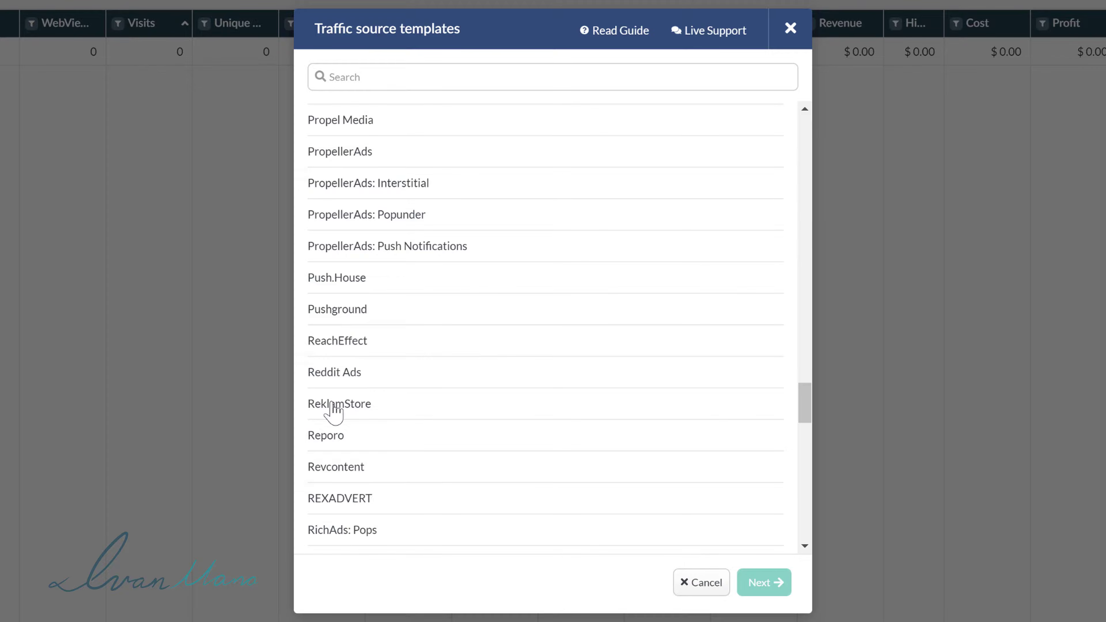
{"action": "scroll", "coordinate": [439, 347], "scroll_direction": "down", "scroll_amount": 3}
{"action": "scroll", "coordinate": [440, 349], "scroll_direction": "down", "scroll_amount": 3}
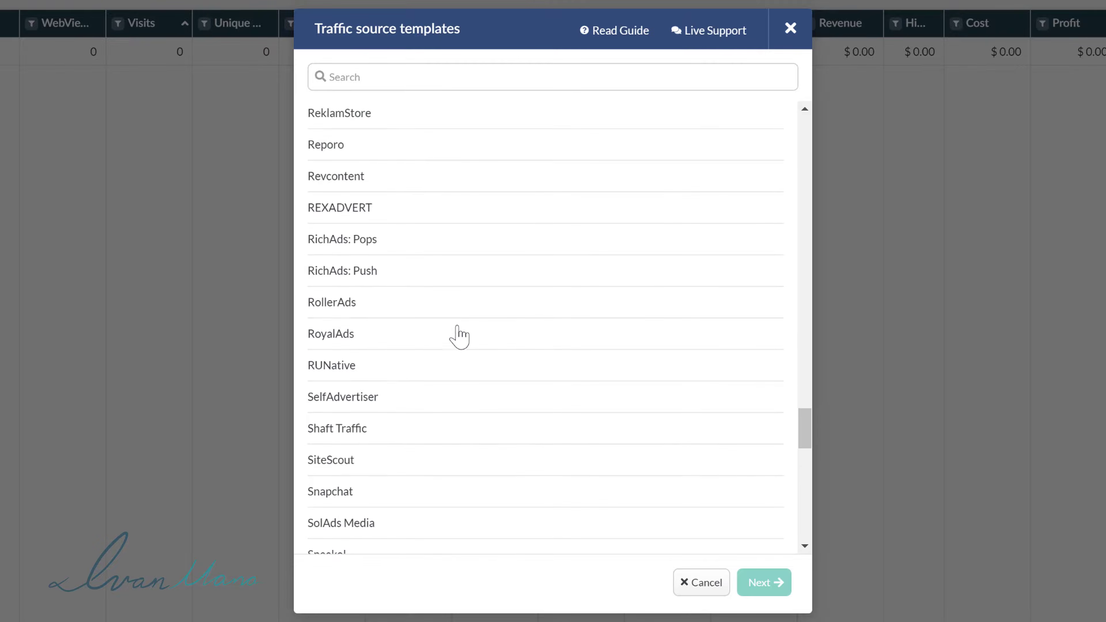
{"action": "scroll", "coordinate": [512, 469], "scroll_direction": "up", "scroll_amount": 10}
{"action": "scroll", "coordinate": [514, 470], "scroll_direction": "up", "scroll_amount": 20}
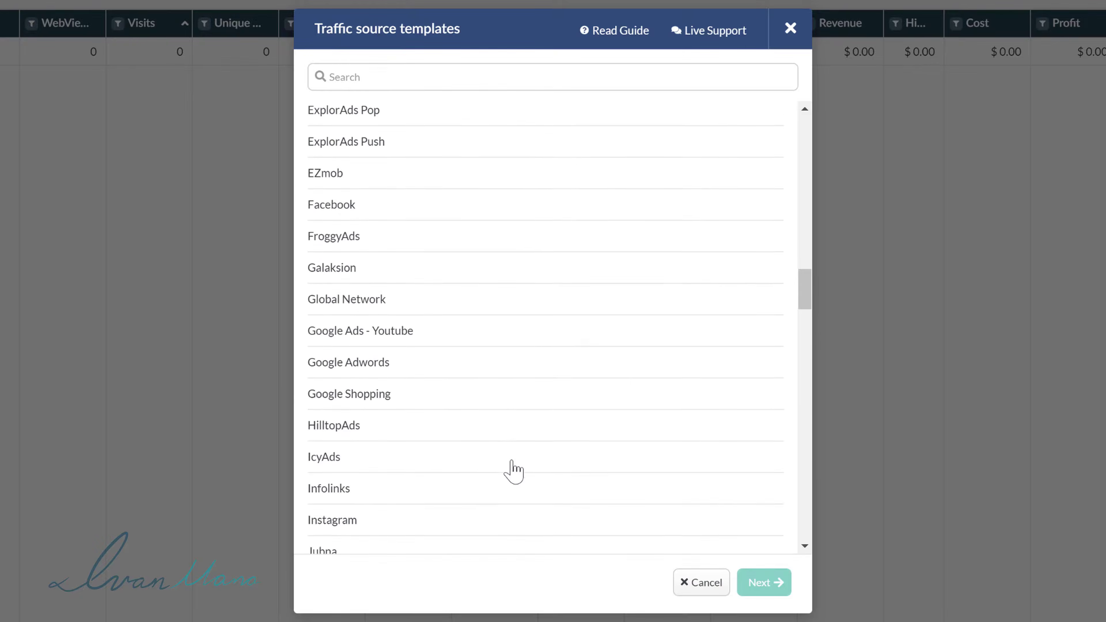
{"action": "scroll", "coordinate": [510, 469], "scroll_direction": "up", "scroll_amount": 6}
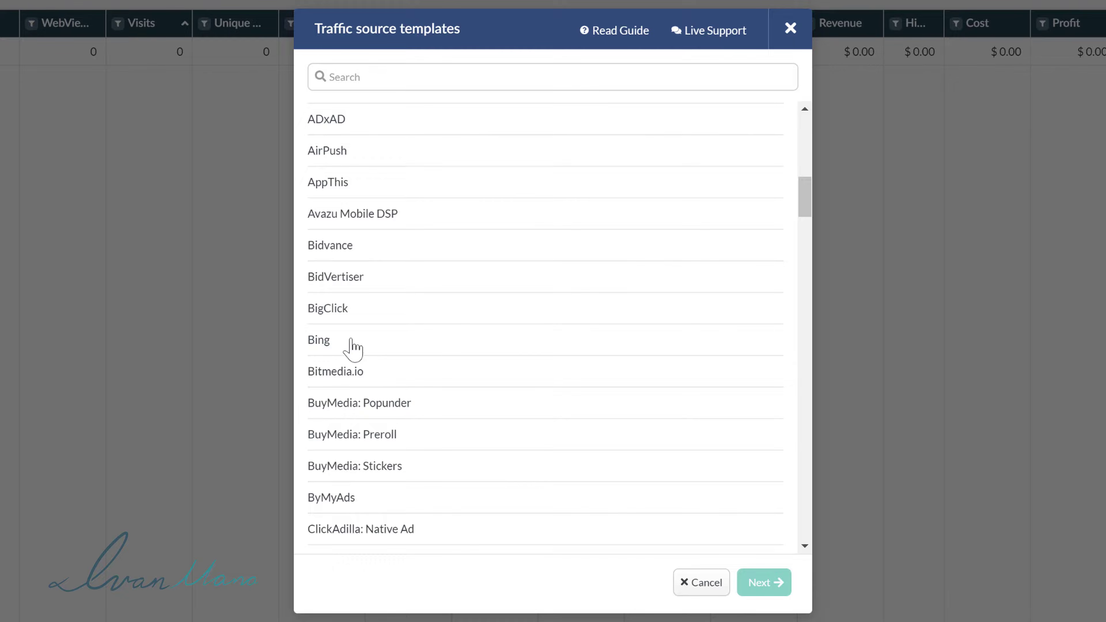
Search the traffic source templates for "bing" and clear the search.
{"action": "left_click", "coordinate": [369, 87]}
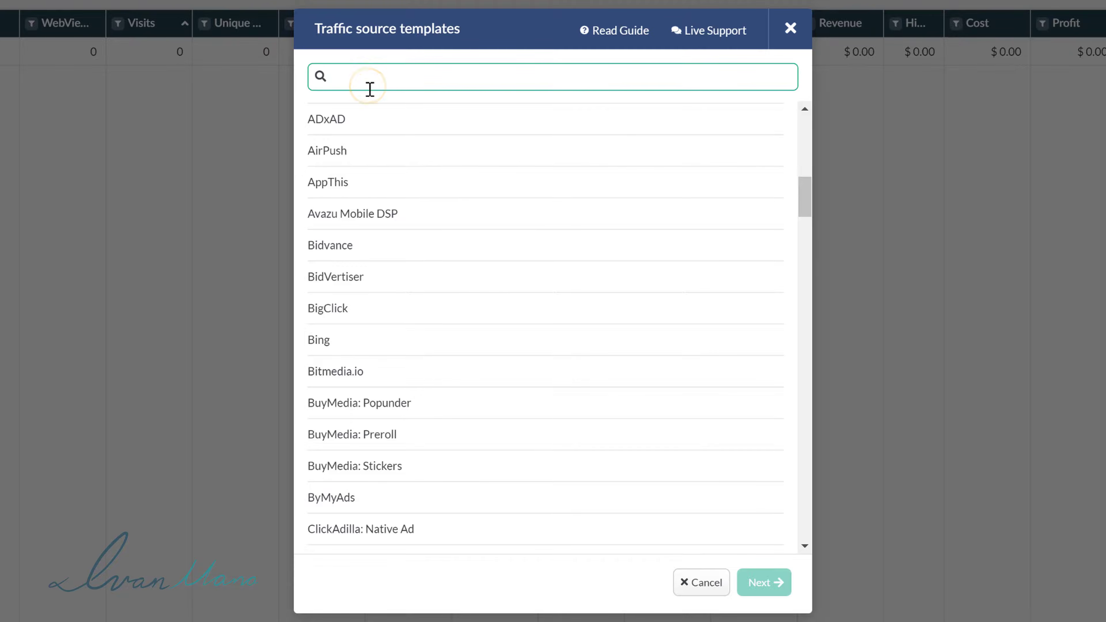
{"action": "type", "text": "bing"}
{"action": "key", "text": "BackSpace"}
{"action": "key", "text": "BackSpace"}
{"action": "key", "text": "BackSpace"}
{"action": "key", "text": "BackSpace"}
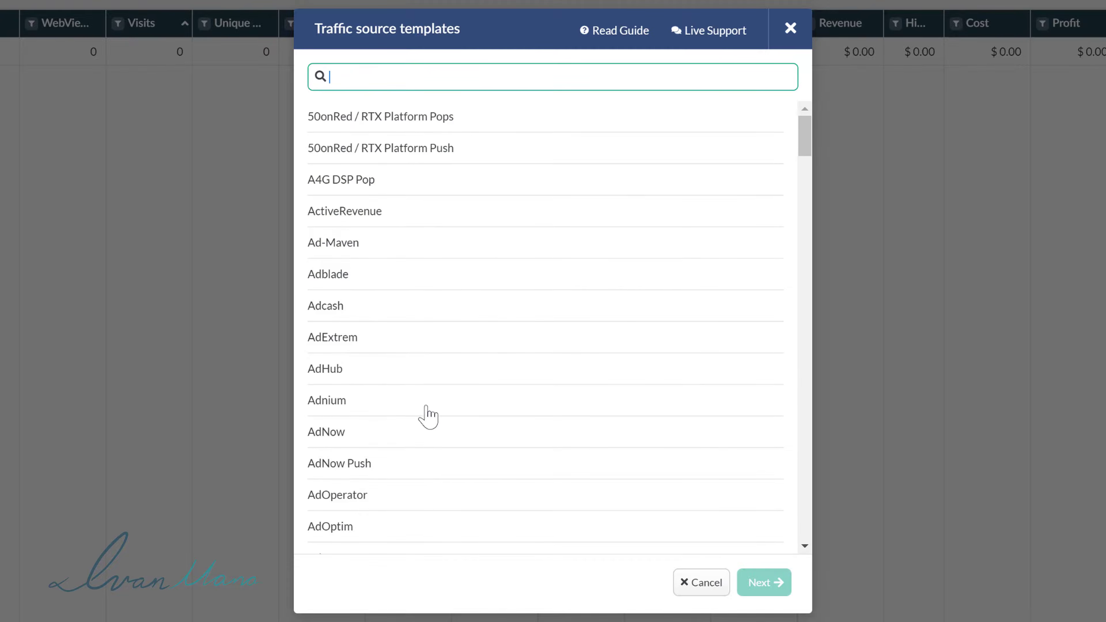
Create the traffic source from the Bing template and assign it to the YouTube workspace.
{"action": "scroll", "coordinate": [427, 412], "scroll_direction": "down", "scroll_amount": 5}
{"action": "scroll", "coordinate": [429, 418], "scroll_direction": "down", "scroll_amount": 10}
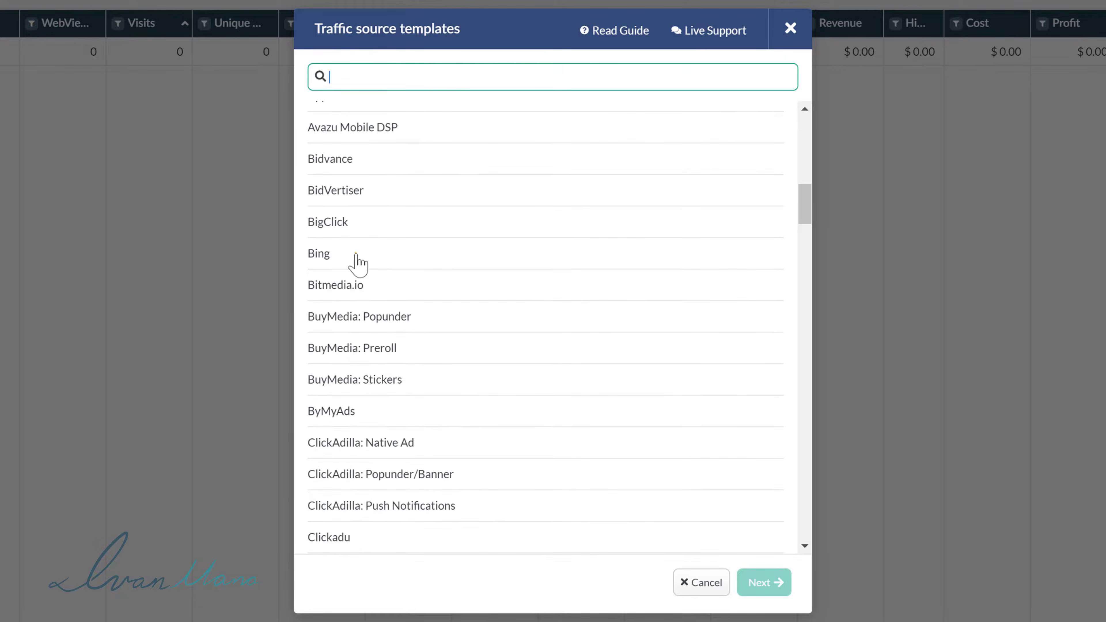
{"action": "left_click", "coordinate": [356, 254]}
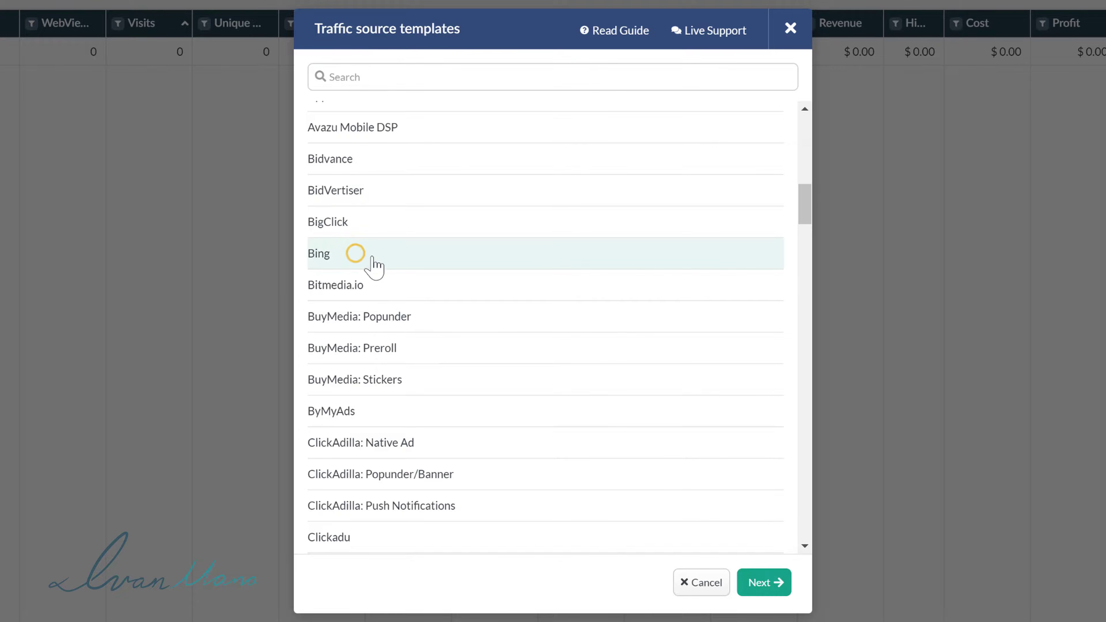
{"action": "left_click", "coordinate": [770, 588]}
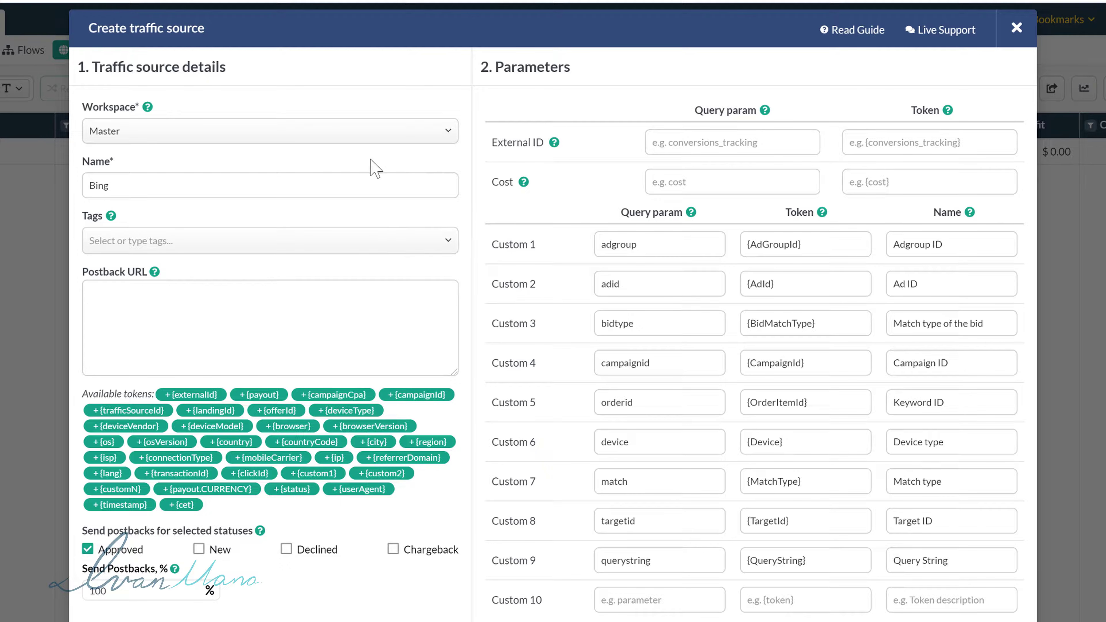
{"action": "left_click", "coordinate": [295, 140]}
{"action": "left_click", "coordinate": [155, 208]}
Replace the Custom 7 query parameter of the Bing traffic source with keyword.
{"action": "double_click", "coordinate": [638, 488]}
{"action": "key", "text": "BackSpace"}
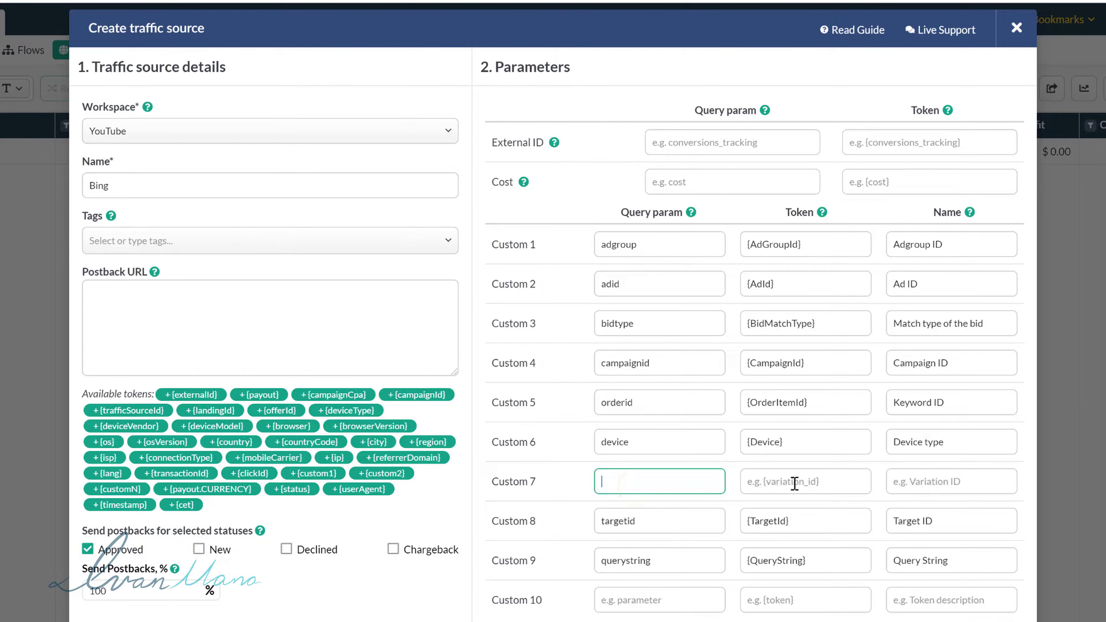
{"action": "left_click", "coordinate": [658, 608]}
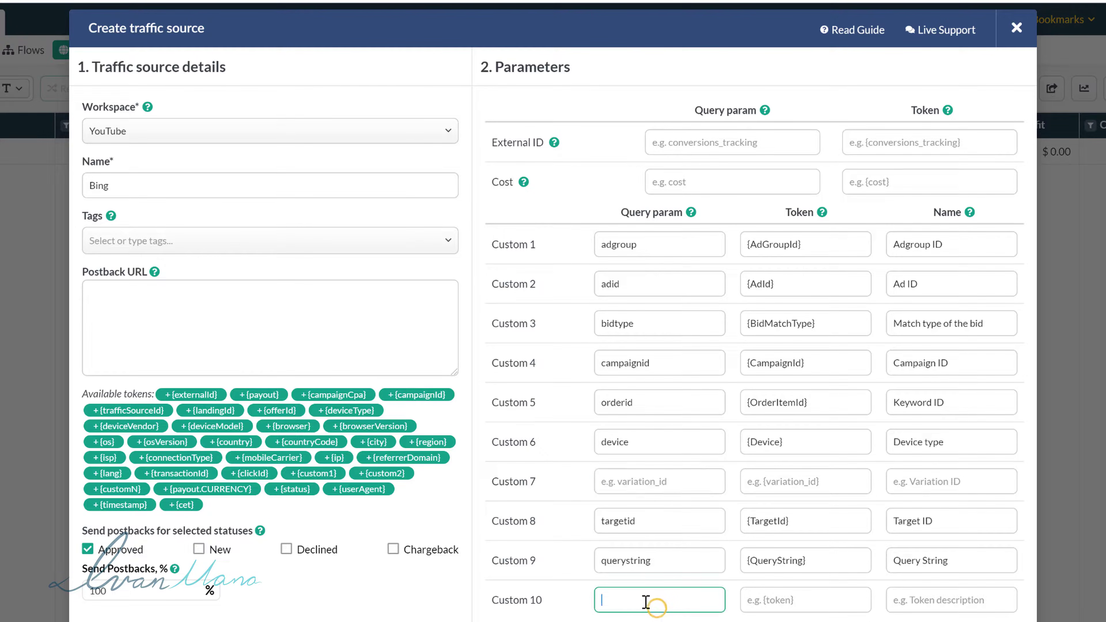
{"action": "left_click", "coordinate": [624, 488]}
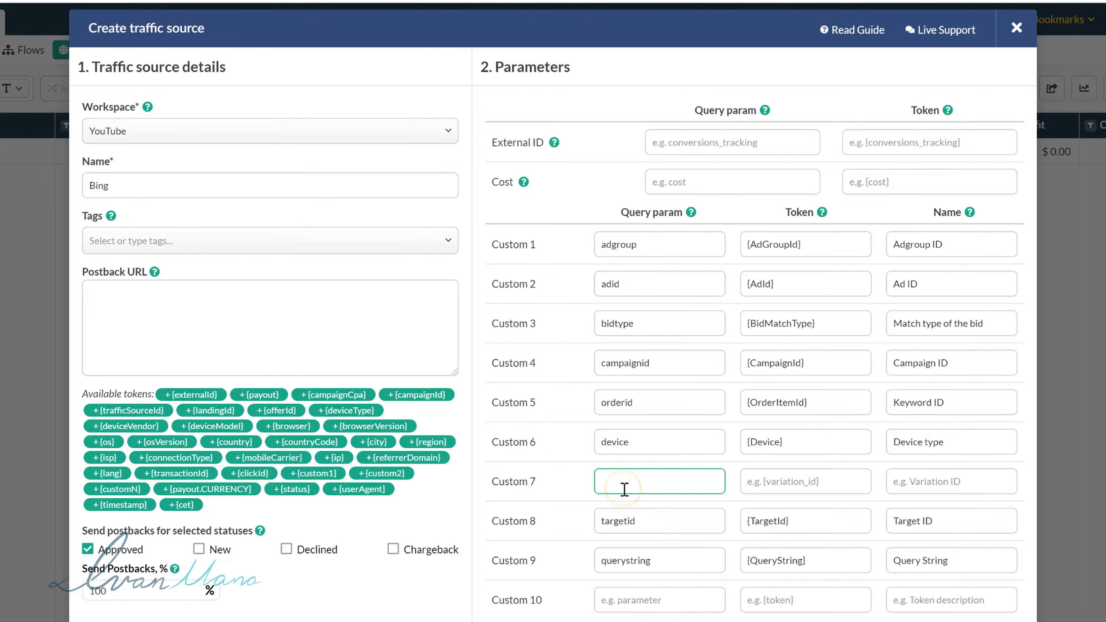
{"action": "type", "text": "keyword"}
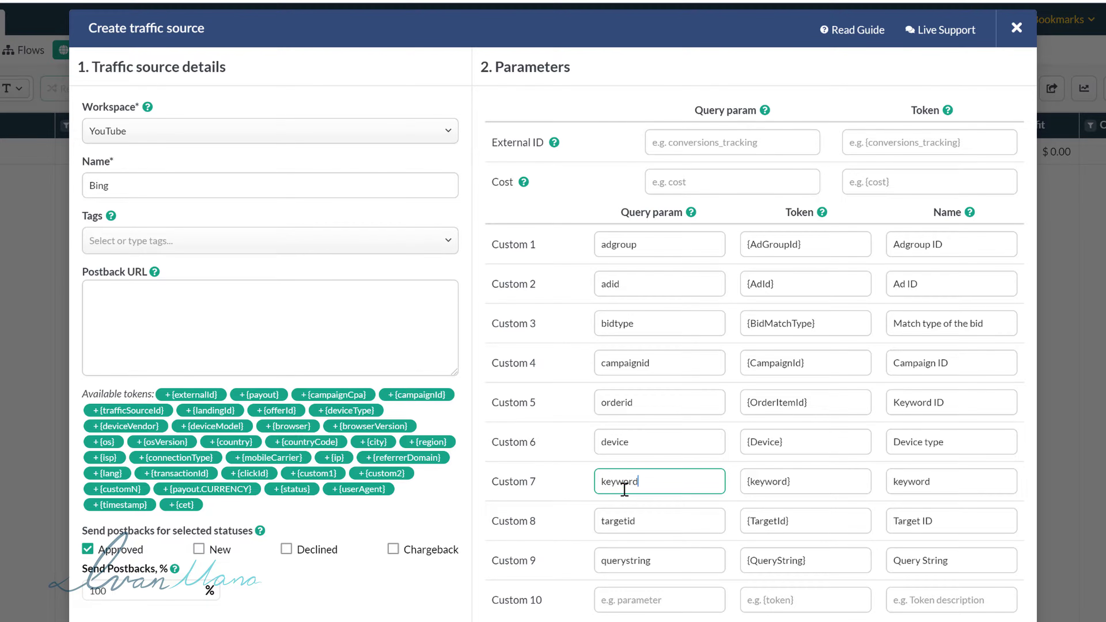
Review the keyword and querystring parameters and save the Bing traffic source.
{"action": "left_click_drag", "start_coordinate": [788, 482], "coordinate": [749, 478]}
{"action": "double_click", "coordinate": [667, 483]}
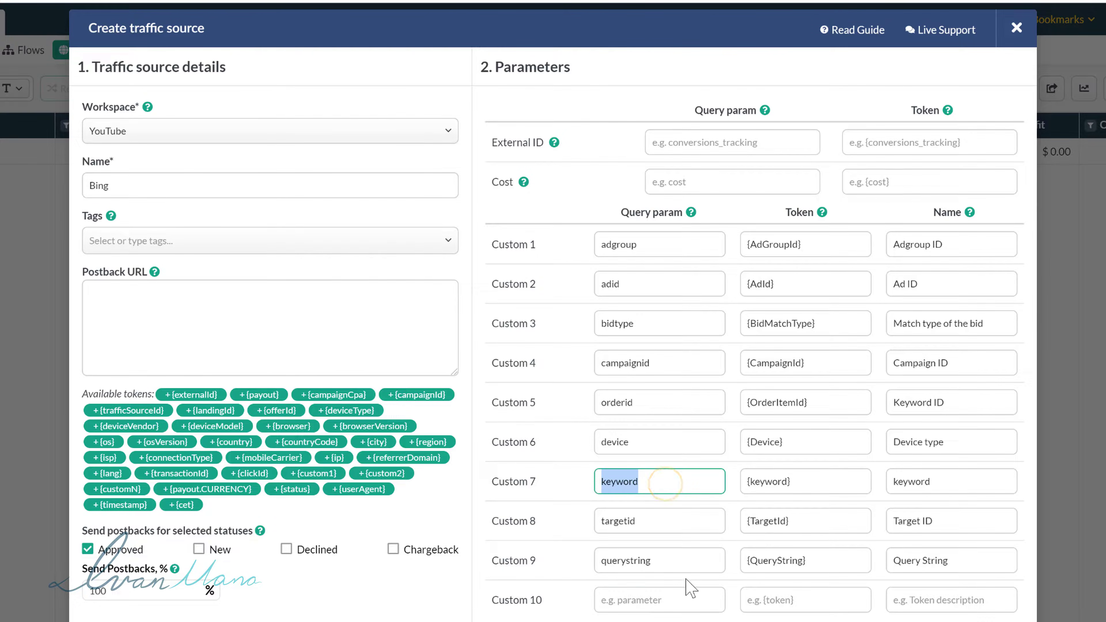
{"action": "double_click", "coordinate": [682, 559]}
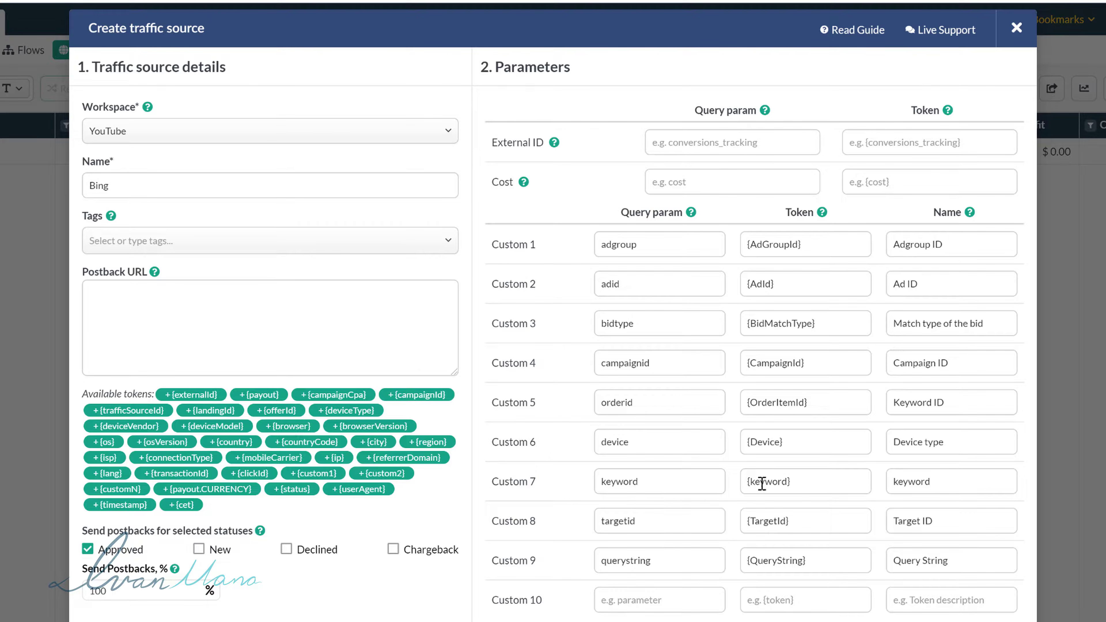
{"action": "double_click", "coordinate": [689, 557]}
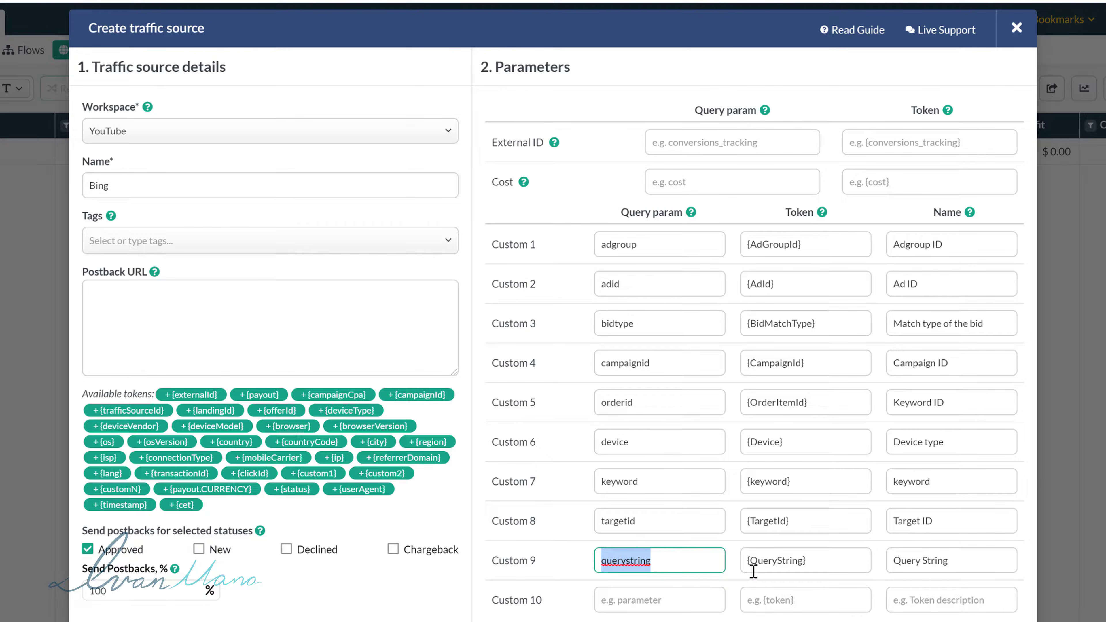
{"action": "scroll", "coordinate": [753, 279], "scroll_direction": "down", "scroll_amount": 4}
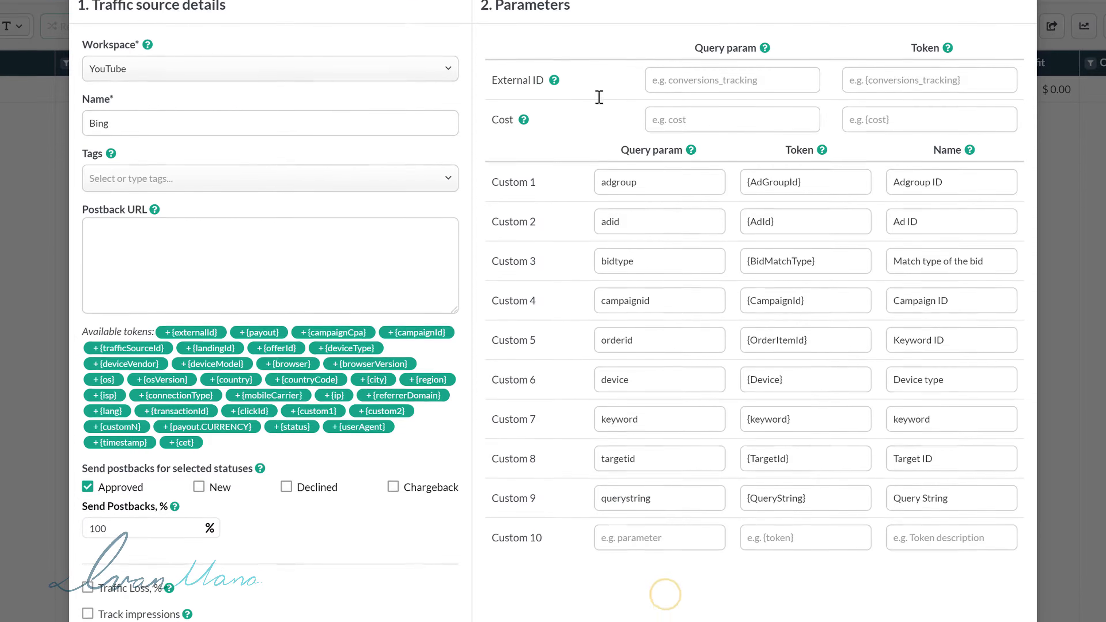
{"action": "left_click", "coordinate": [1007, 587]}
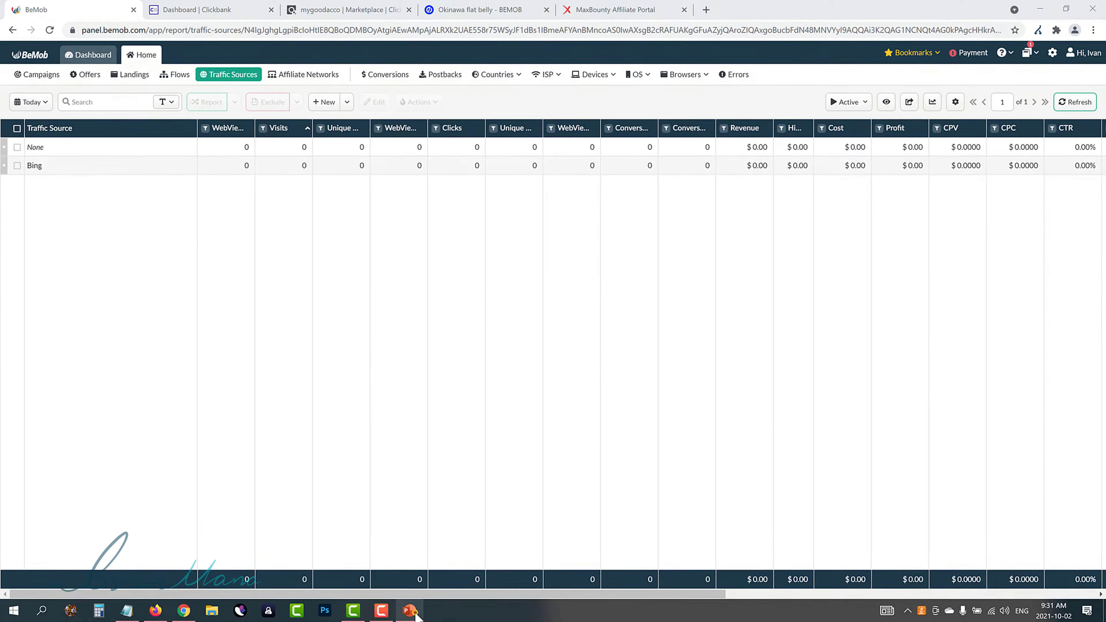
Switch to the PowerPoint presentation and highlight the affiliate network, offer and traffic source items, then the "Create a 'campaign' link" heading.
{"action": "left_click", "coordinate": [415, 613]}
{"action": "left_click_drag", "start_coordinate": [327, 295], "coordinate": [405, 347]}
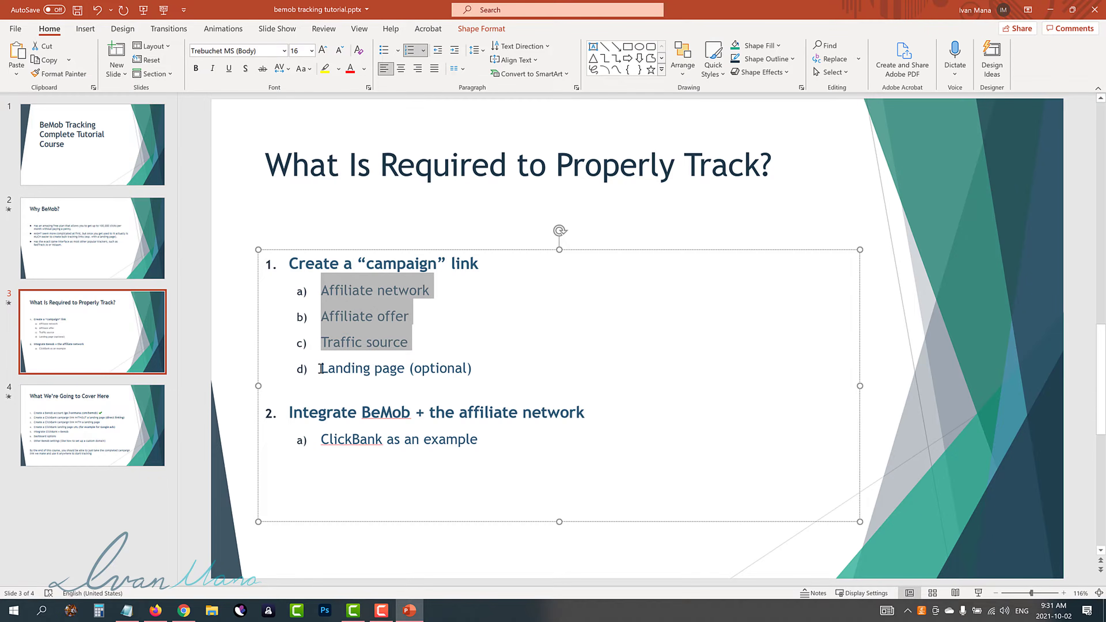
{"action": "left_click_drag", "start_coordinate": [292, 263], "coordinate": [469, 262]}
Switch back to BeMob in Chrome and start a new campaign in the YouTube workspace.
{"action": "left_click", "coordinate": [184, 610]}
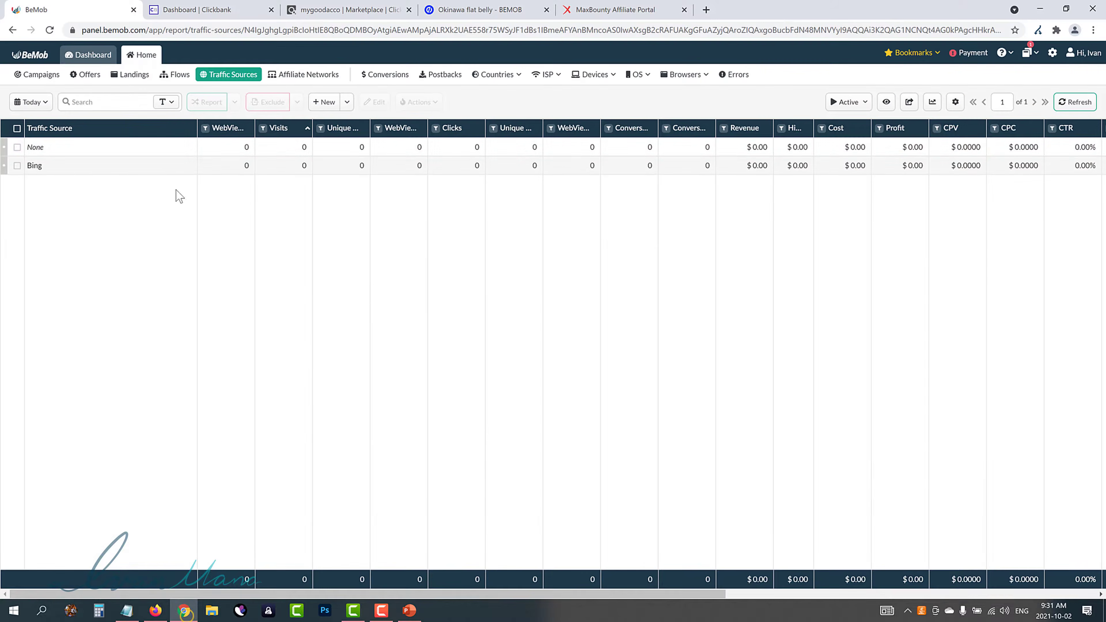
{"action": "left_click", "coordinate": [39, 75]}
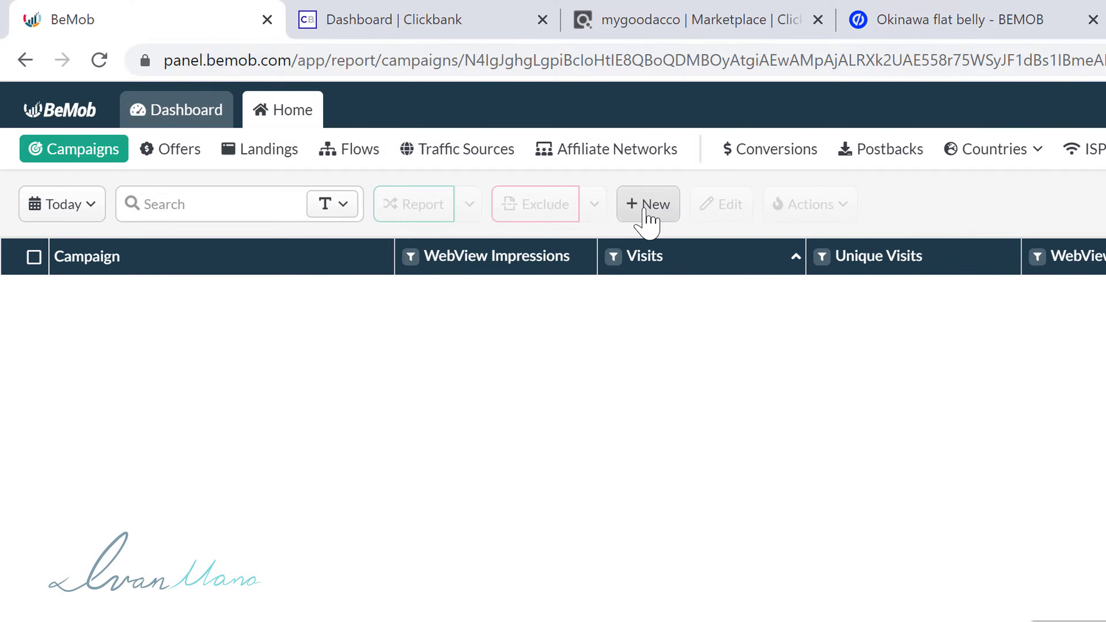
{"action": "left_click", "coordinate": [649, 213]}
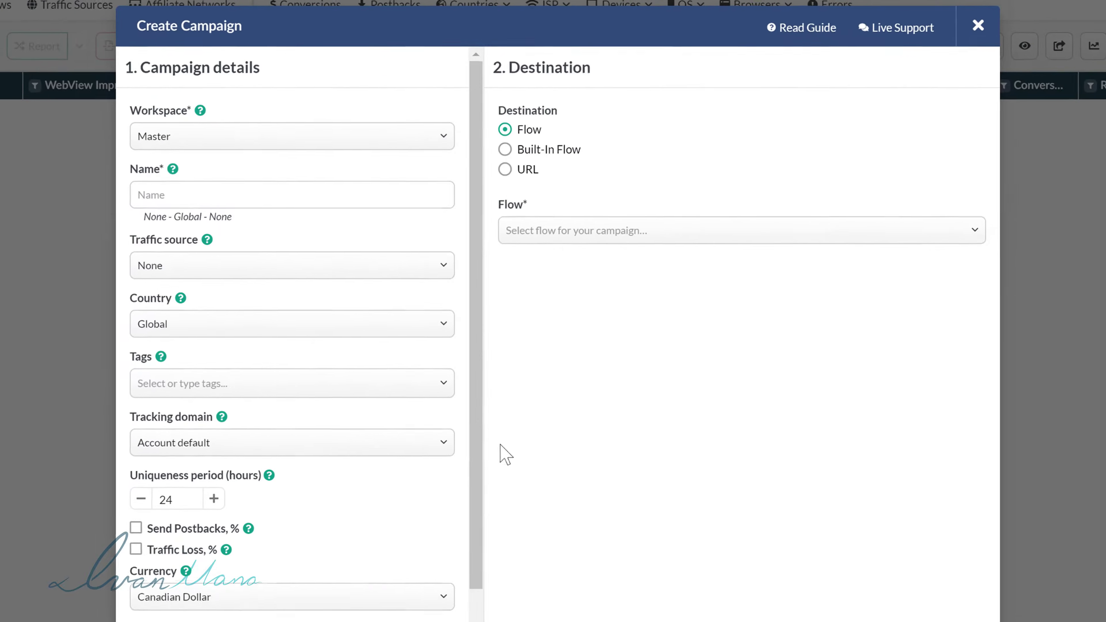
{"action": "left_click", "coordinate": [226, 146]}
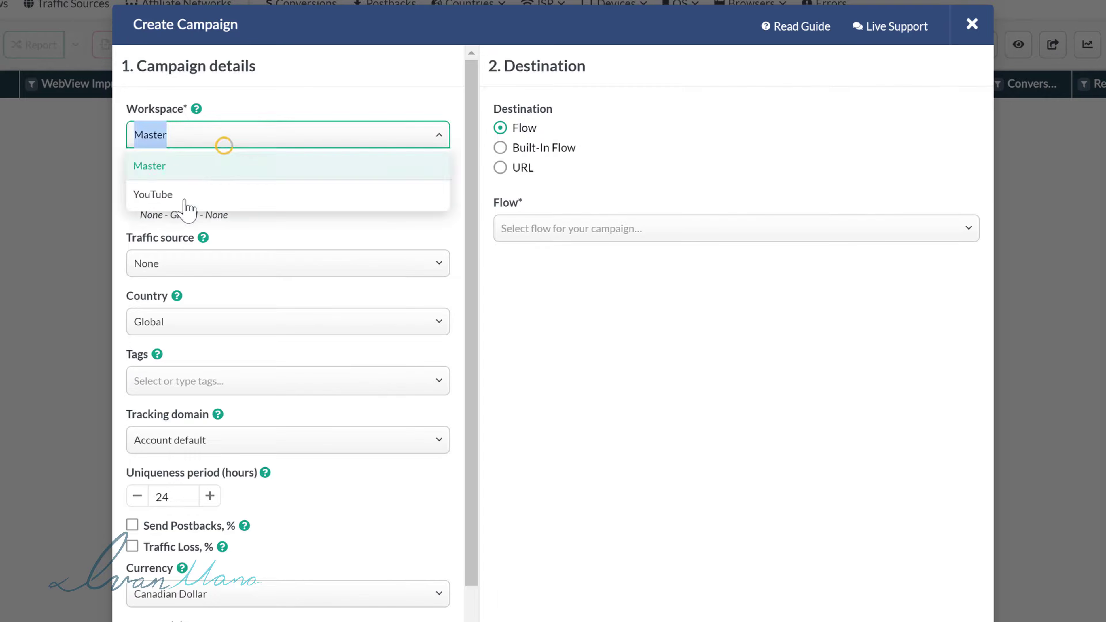
{"action": "left_click", "coordinate": [173, 188]}
Name the campaign "Okinawa Flat Belly Tonic".
{"action": "left_click", "coordinate": [191, 188]}
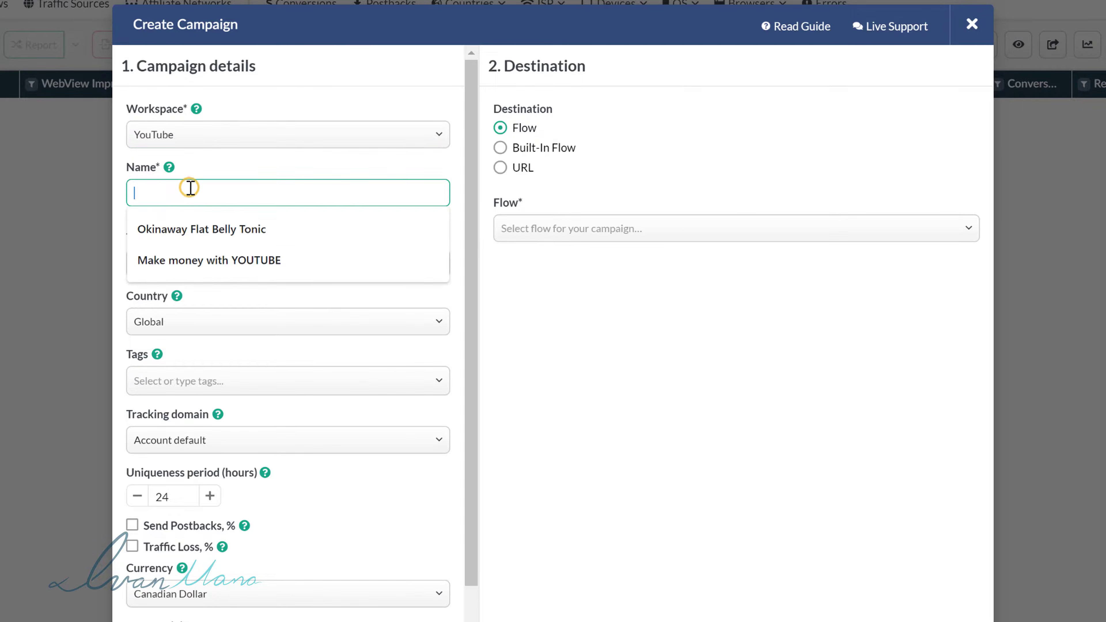
{"action": "left_click", "coordinate": [219, 167]}
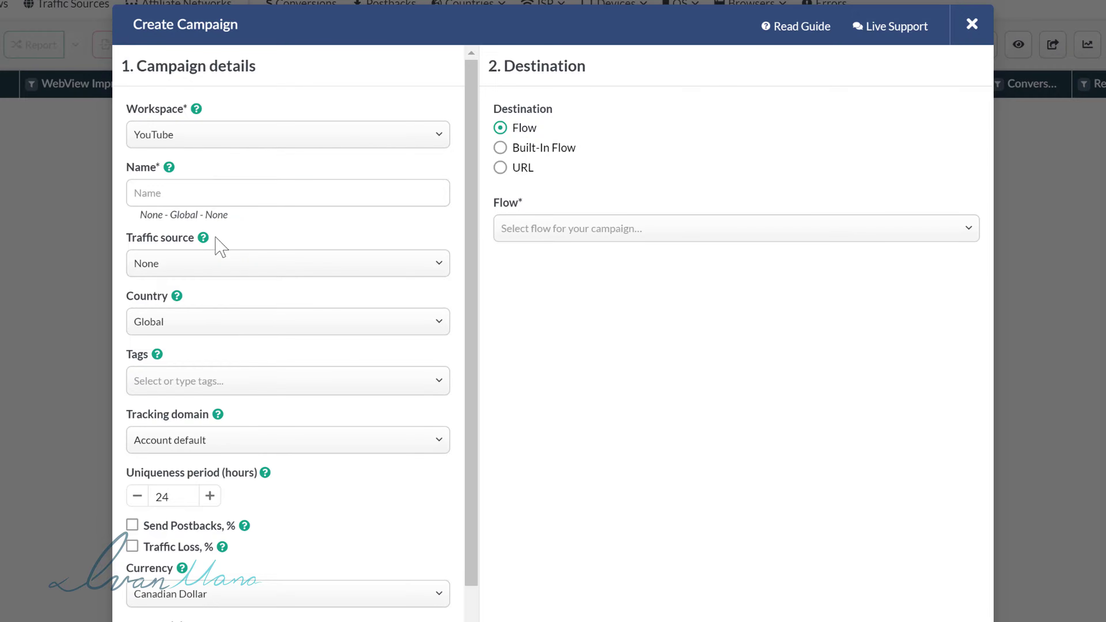
{"action": "left_click", "coordinate": [185, 191]}
{"action": "left_click", "coordinate": [260, 229]}
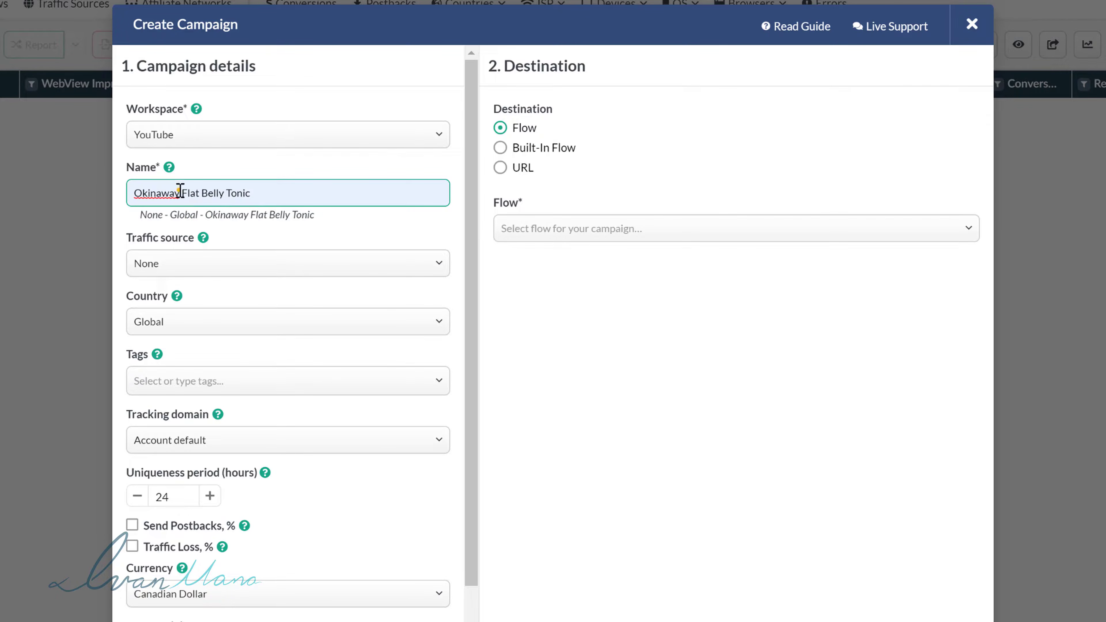
{"action": "key", "text": "BackSpace"}
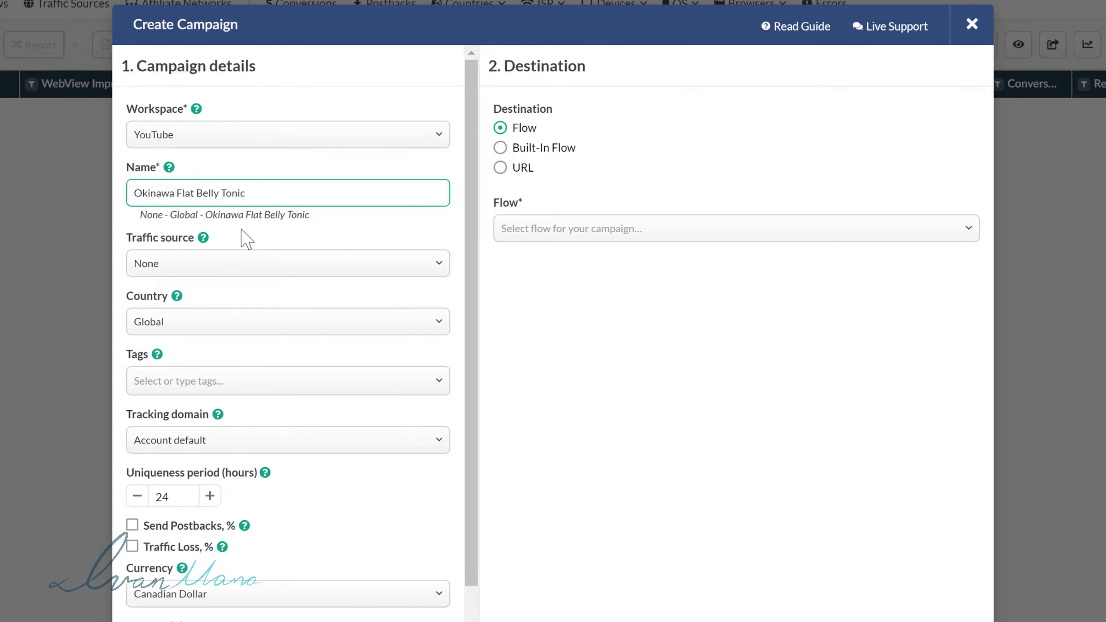
Set the campaign's traffic source to Bing and highlight the generated campaign name preview.
{"action": "left_click", "coordinate": [229, 262]}
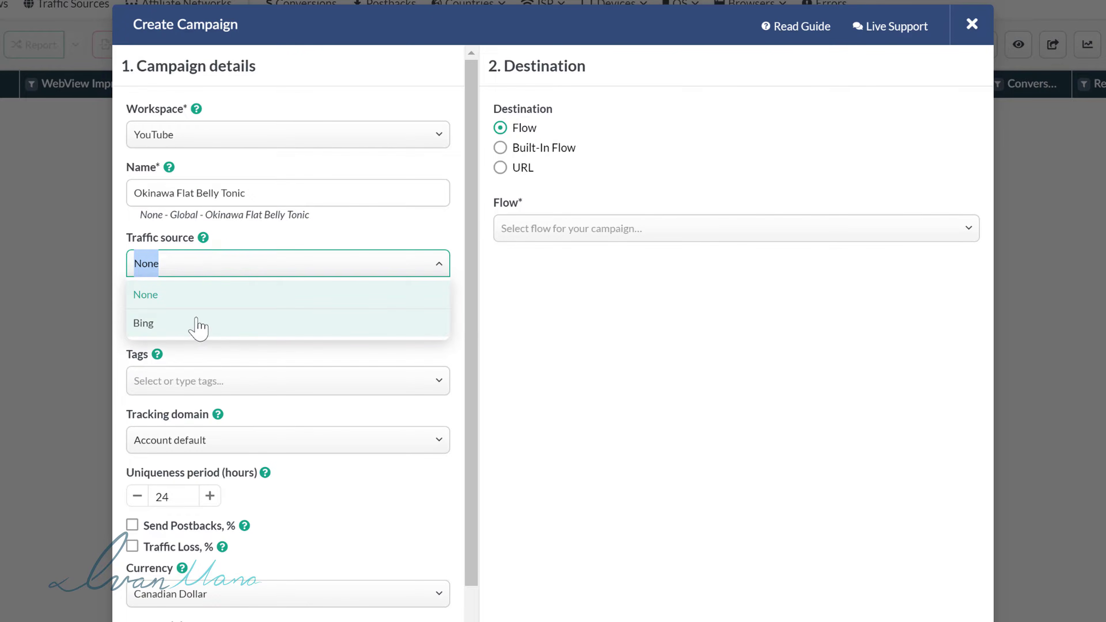
{"action": "left_click", "coordinate": [183, 323]}
{"action": "left_click", "coordinate": [249, 290]}
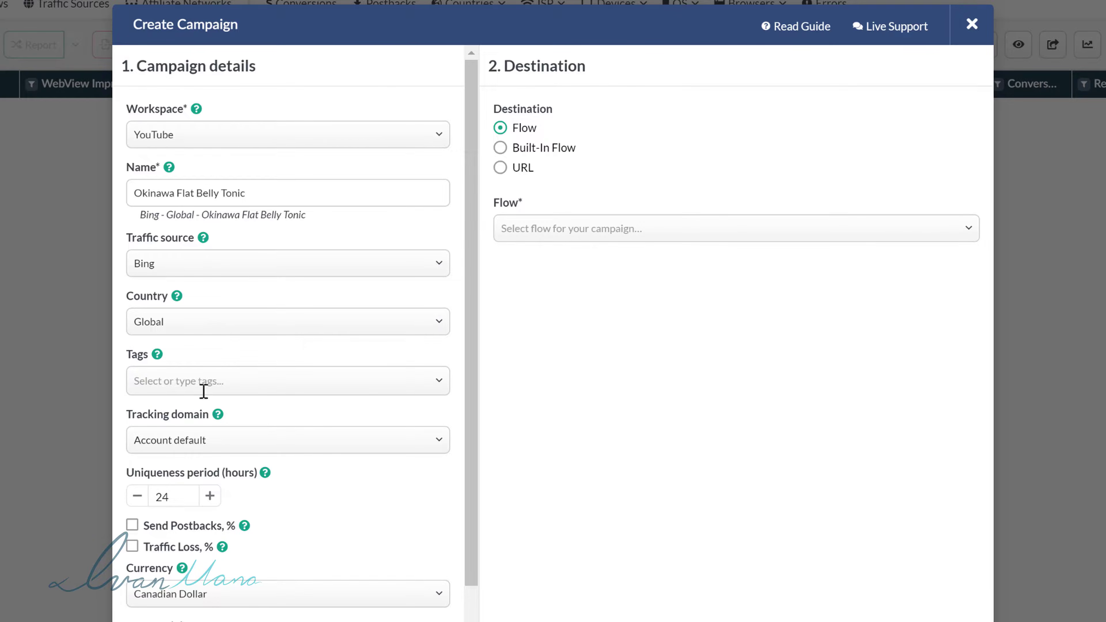
{"action": "left_click_drag", "start_coordinate": [211, 215], "coordinate": [308, 217]}
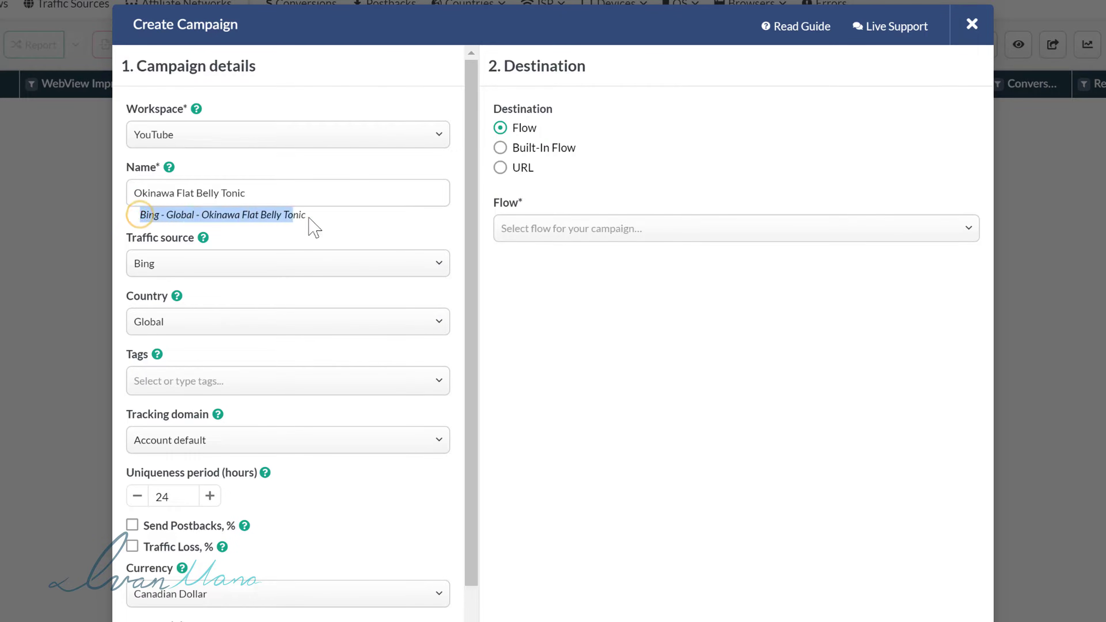
{"action": "left_click", "coordinate": [301, 218]}
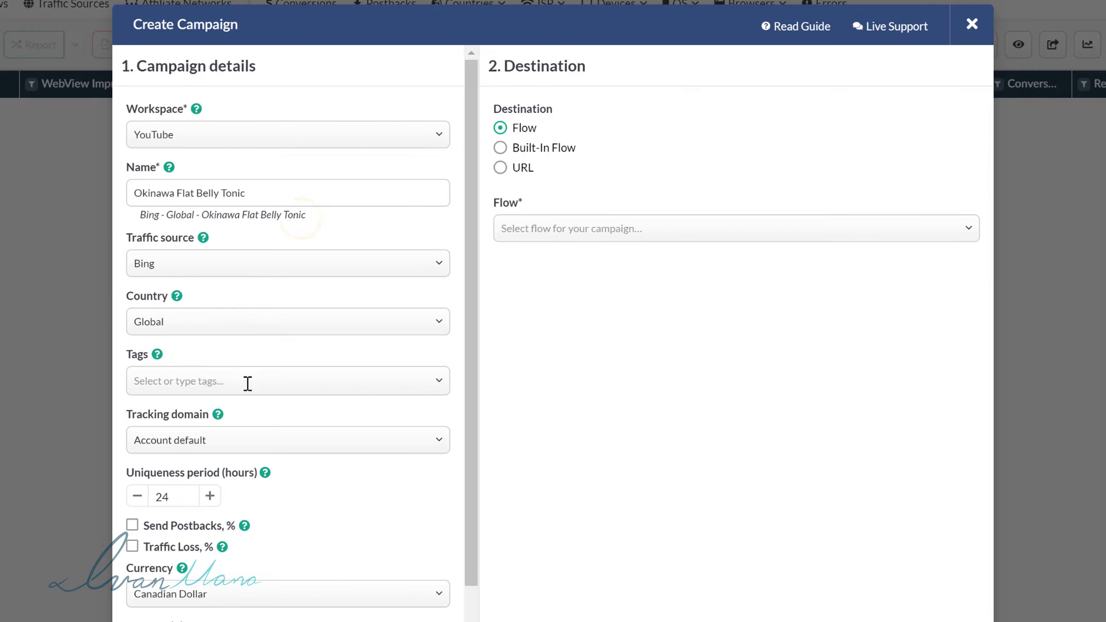
{"action": "left_click", "coordinate": [249, 382]}
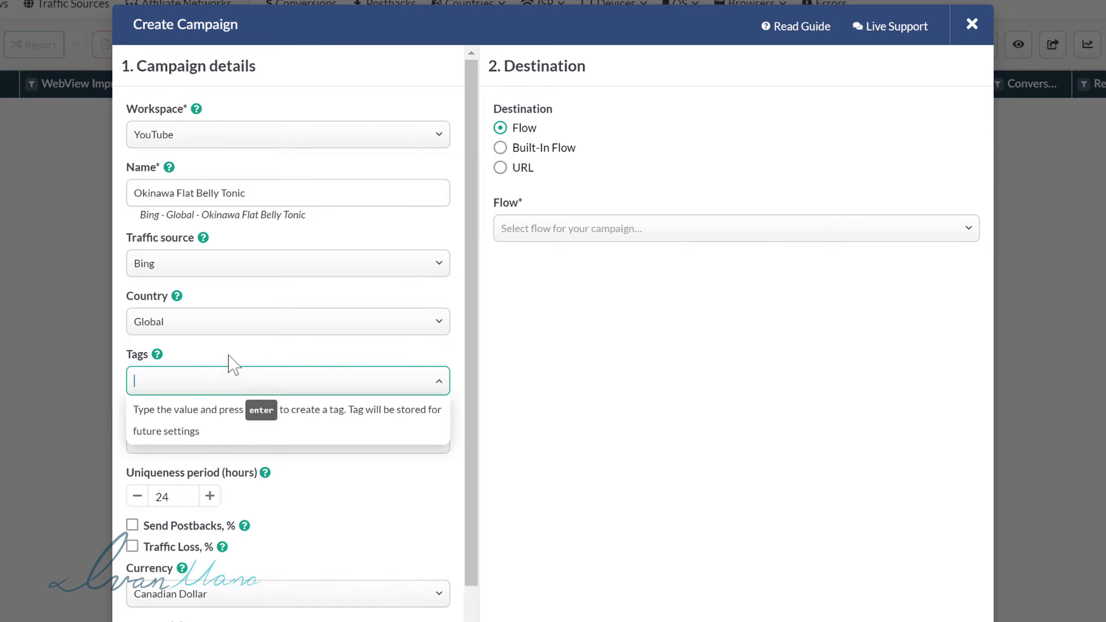
{"action": "left_click", "coordinate": [212, 354]}
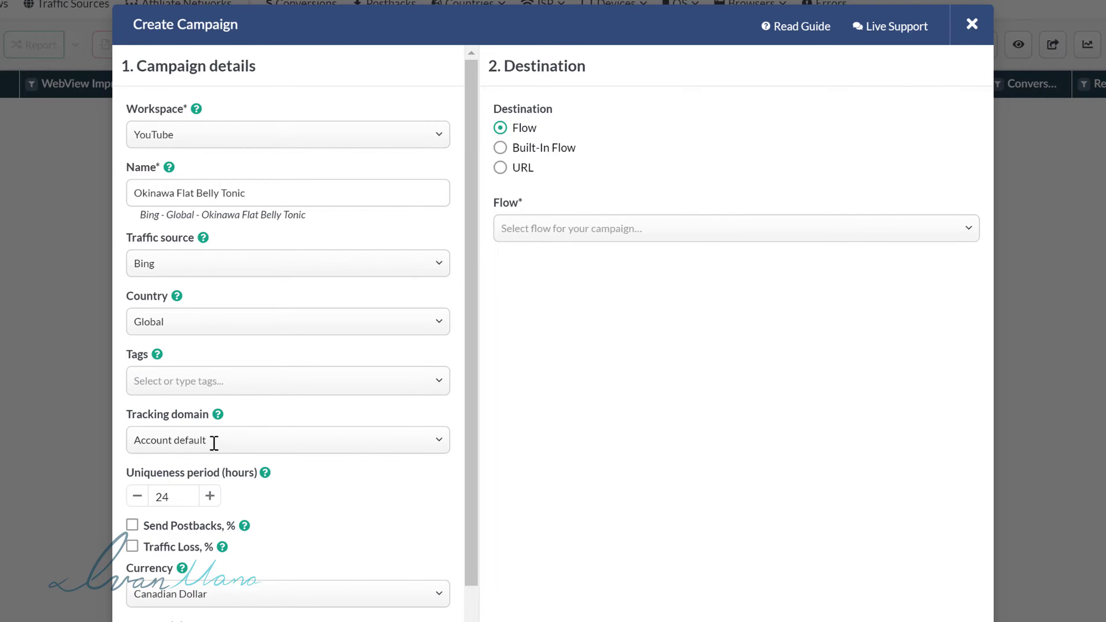
{"action": "left_click", "coordinate": [228, 440]}
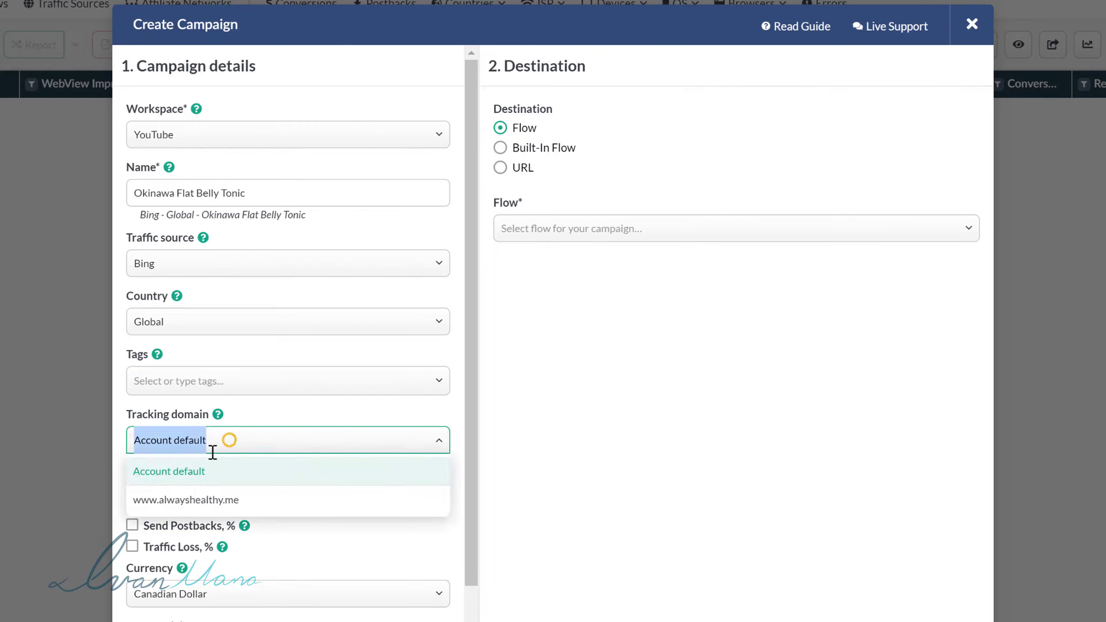
{"action": "left_click", "coordinate": [203, 496]}
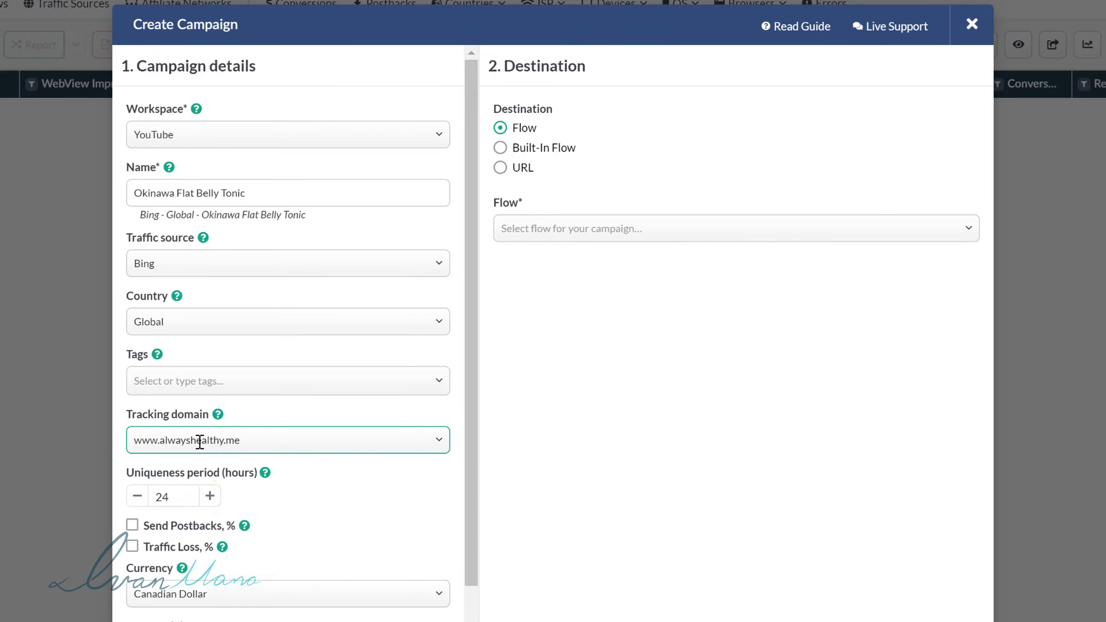
{"action": "left_click", "coordinate": [199, 441]}
{"action": "left_click", "coordinate": [189, 472]}
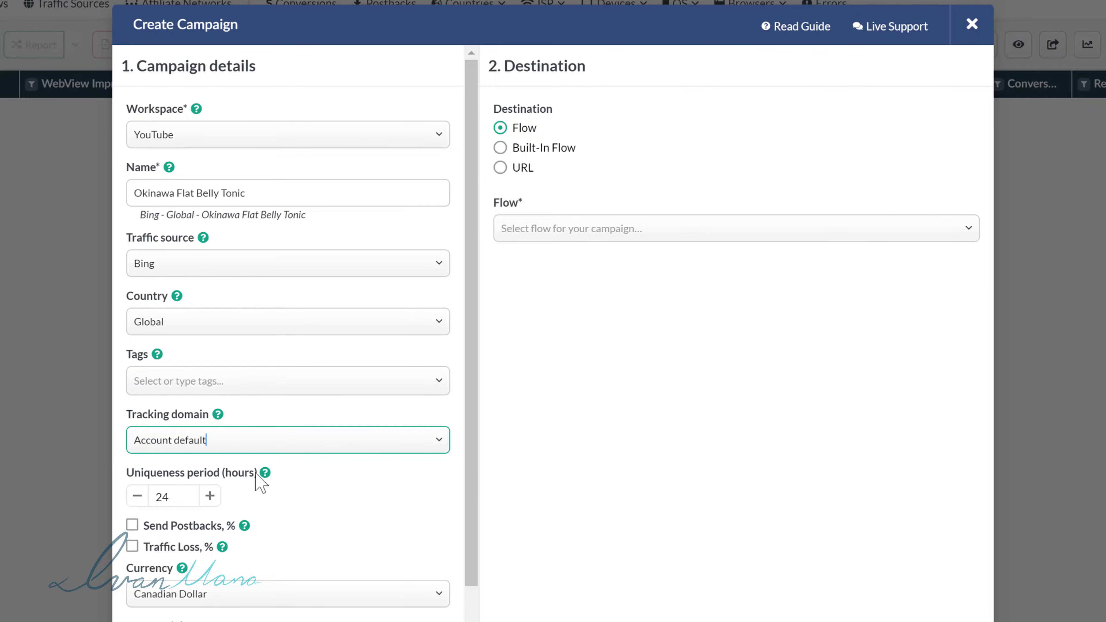
Set the campaign currency to US Dollar and the cost model to Do Not Track.
{"action": "scroll", "coordinate": [291, 532], "scroll_direction": "down", "scroll_amount": 5}
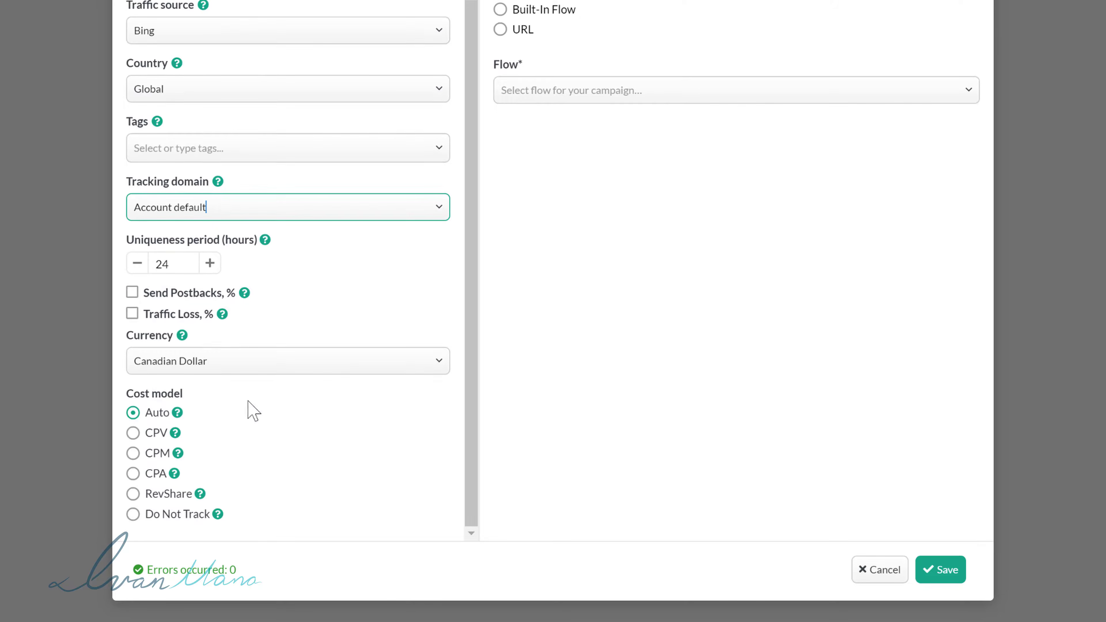
{"action": "left_click", "coordinate": [215, 365]}
{"action": "left_click", "coordinate": [179, 392]}
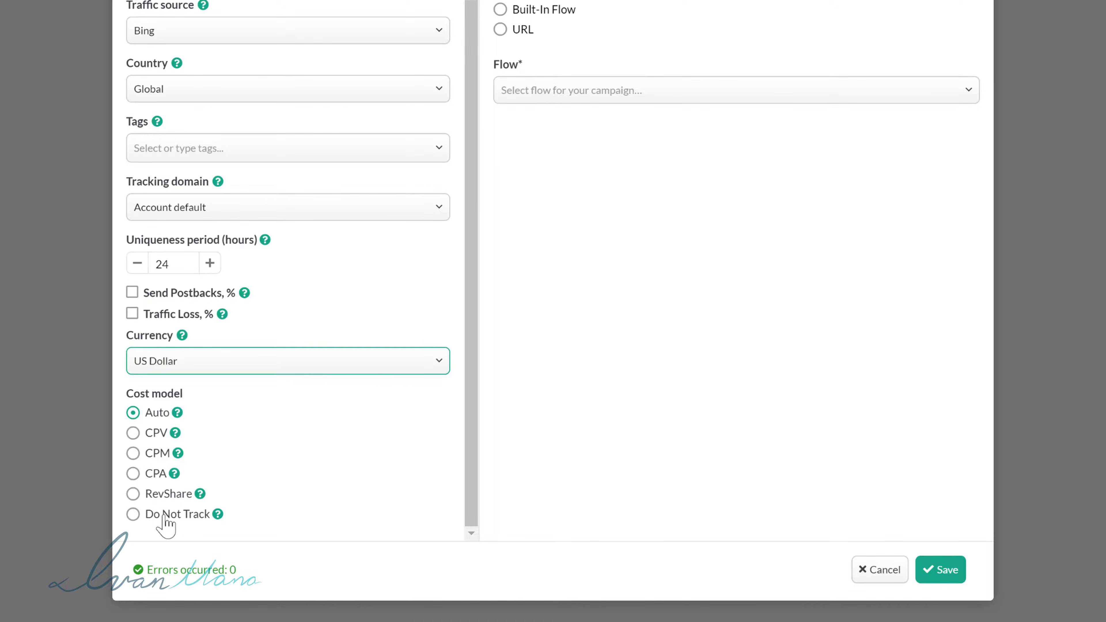
{"action": "left_click", "coordinate": [134, 515]}
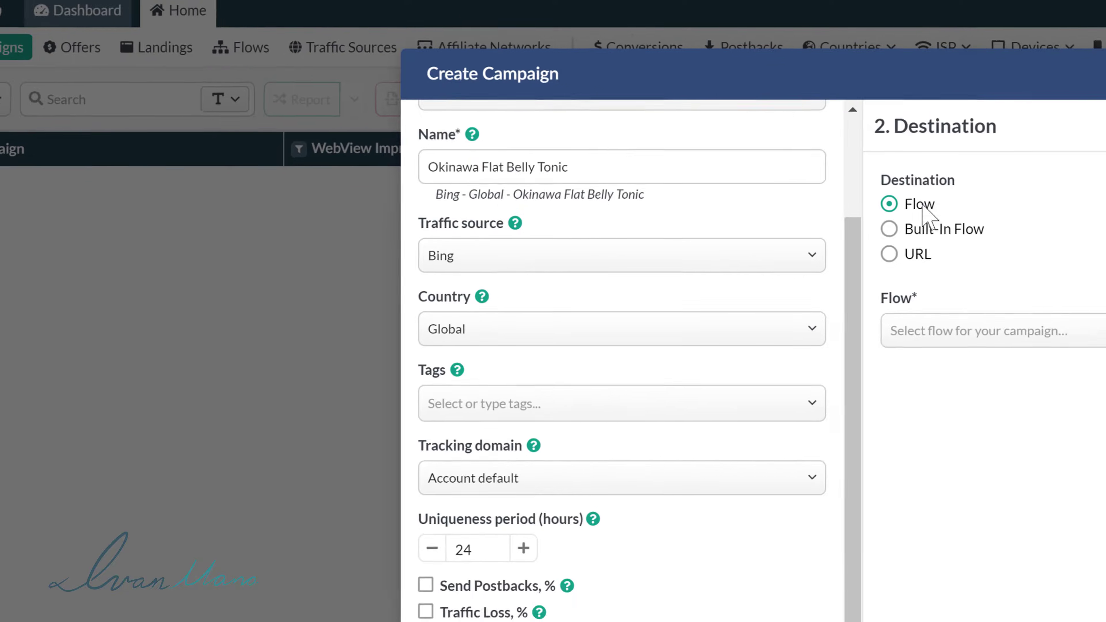
Check the available flows, switch the destination to Built-In Flow and point out its redirect mode options.
{"action": "left_click", "coordinate": [967, 333]}
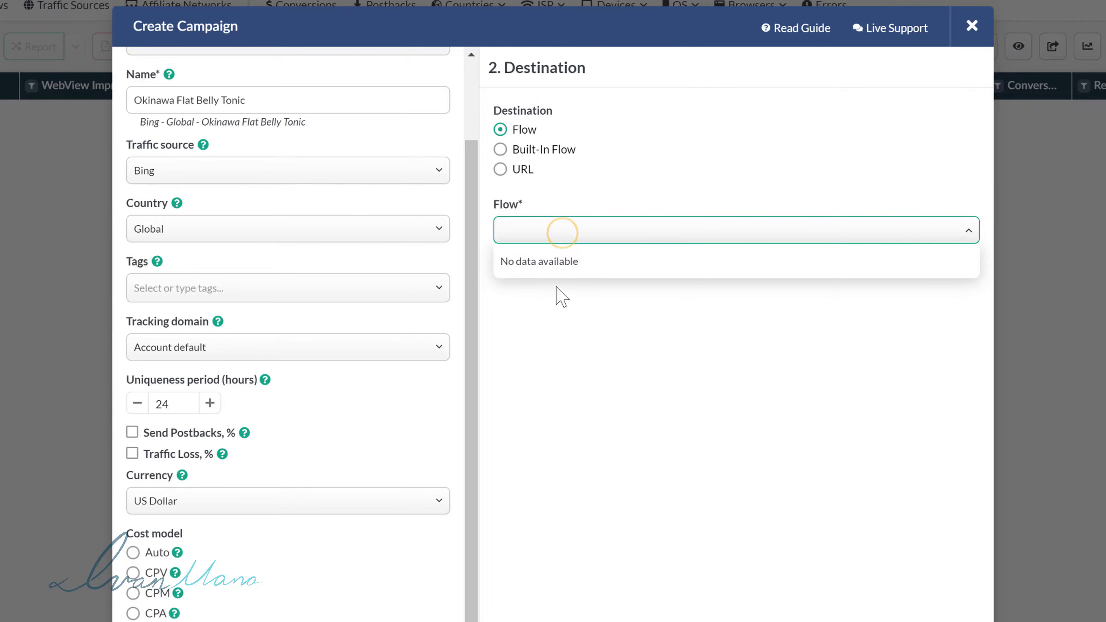
{"action": "left_click", "coordinate": [577, 334]}
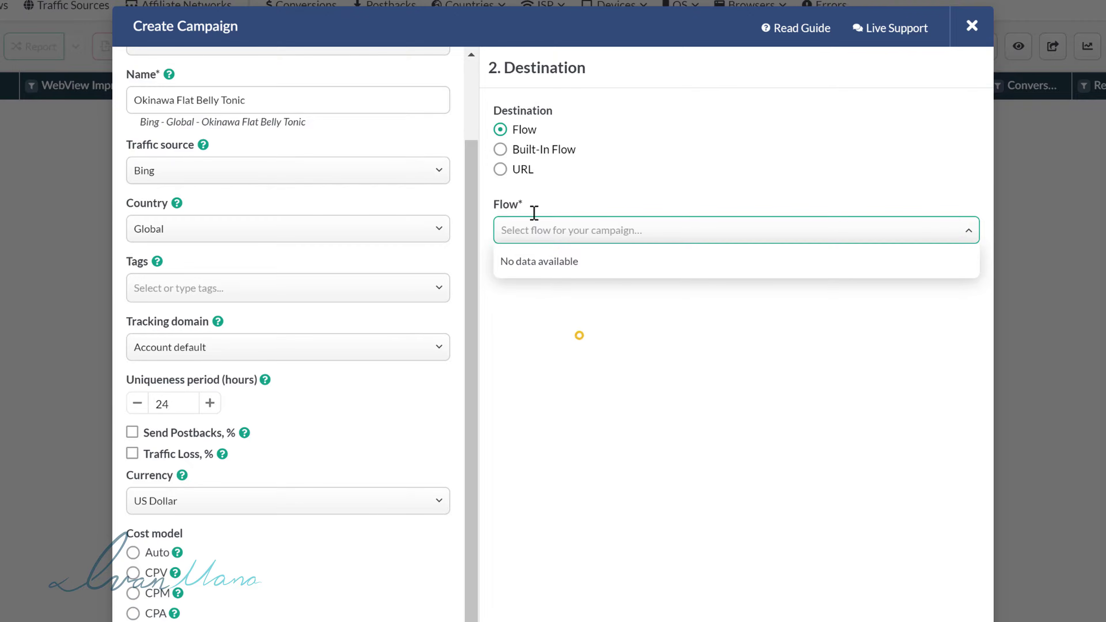
{"action": "left_click", "coordinate": [501, 150]}
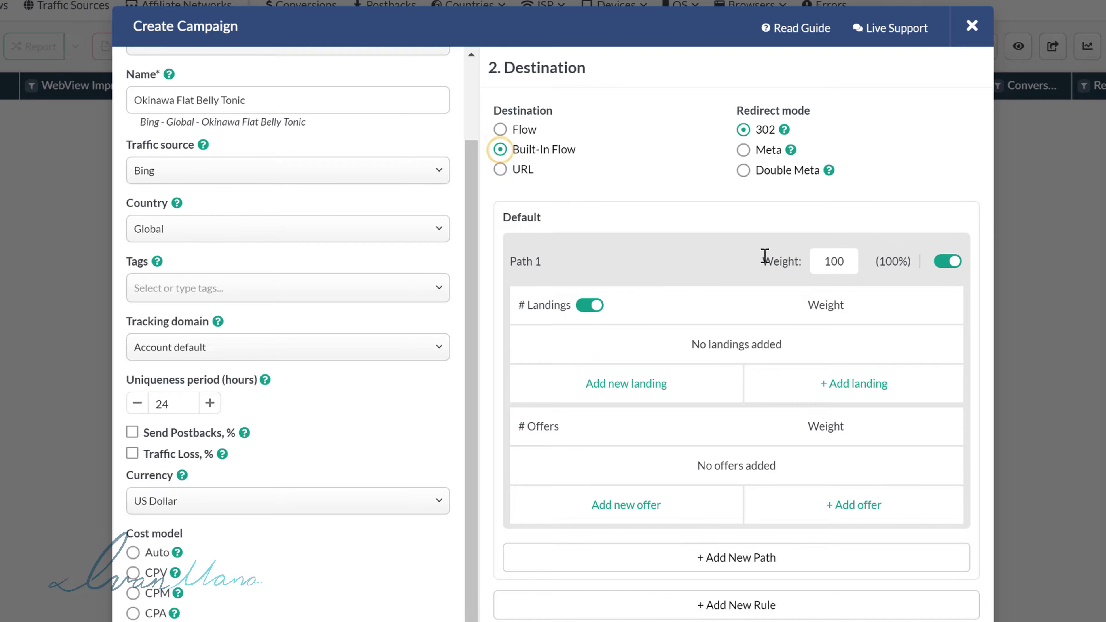
{"action": "triple_click", "coordinate": [773, 106]}
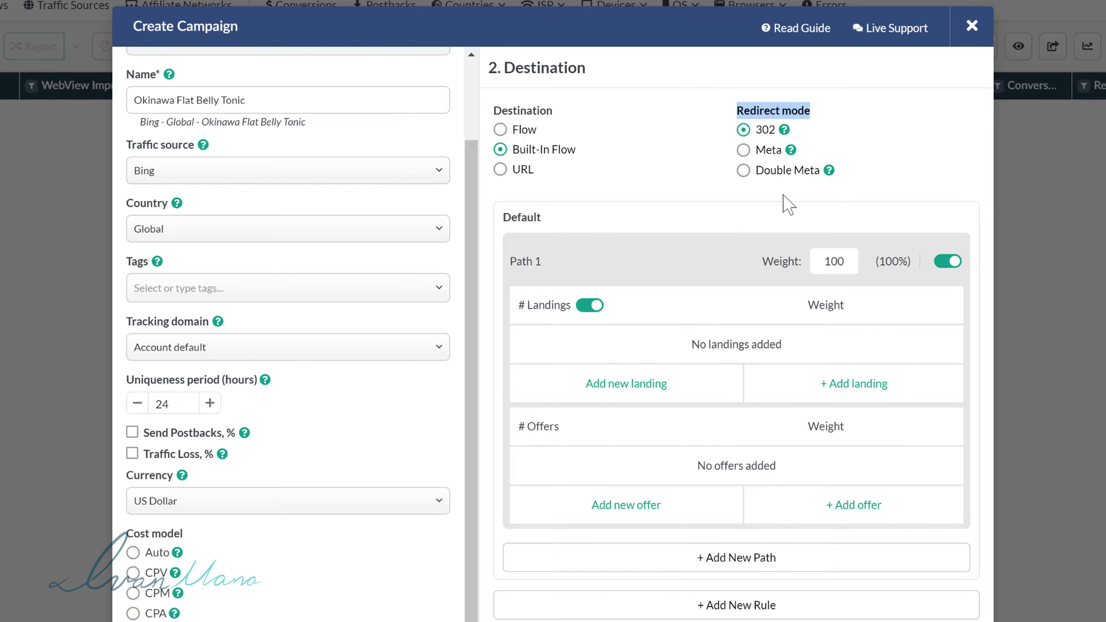
{"action": "left_click", "coordinate": [716, 204]}
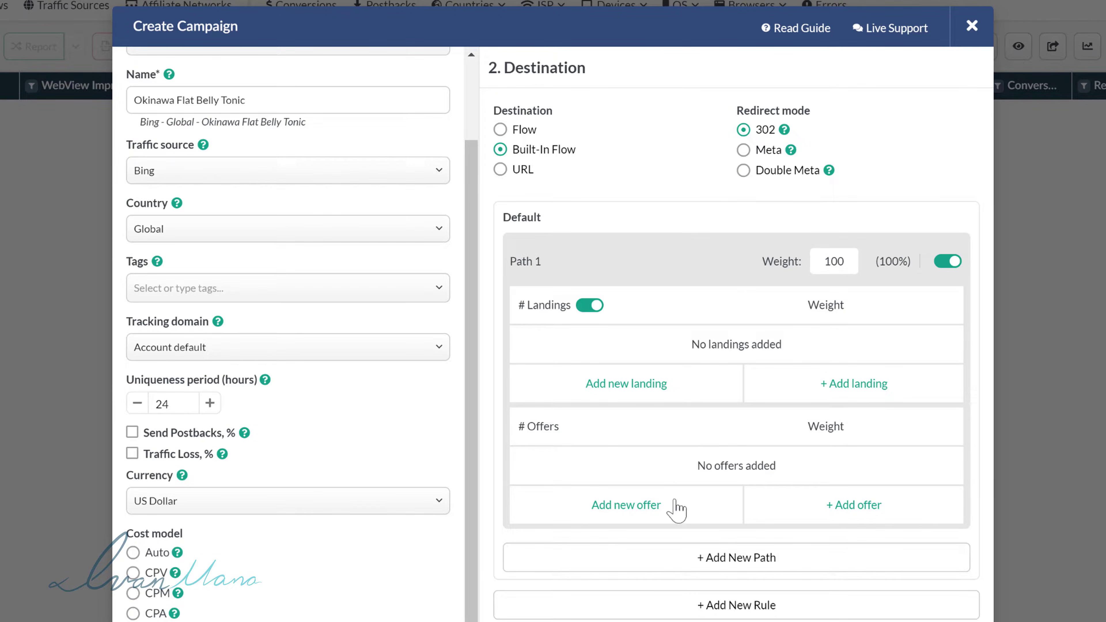
{"action": "mouse_move", "coordinate": [792, 152]}
Disable landings in Path 1 for direct linking and add the ClickBank offer "Global - Okinaway Flat Belly Tonic".
{"action": "left_click", "coordinate": [591, 306]}
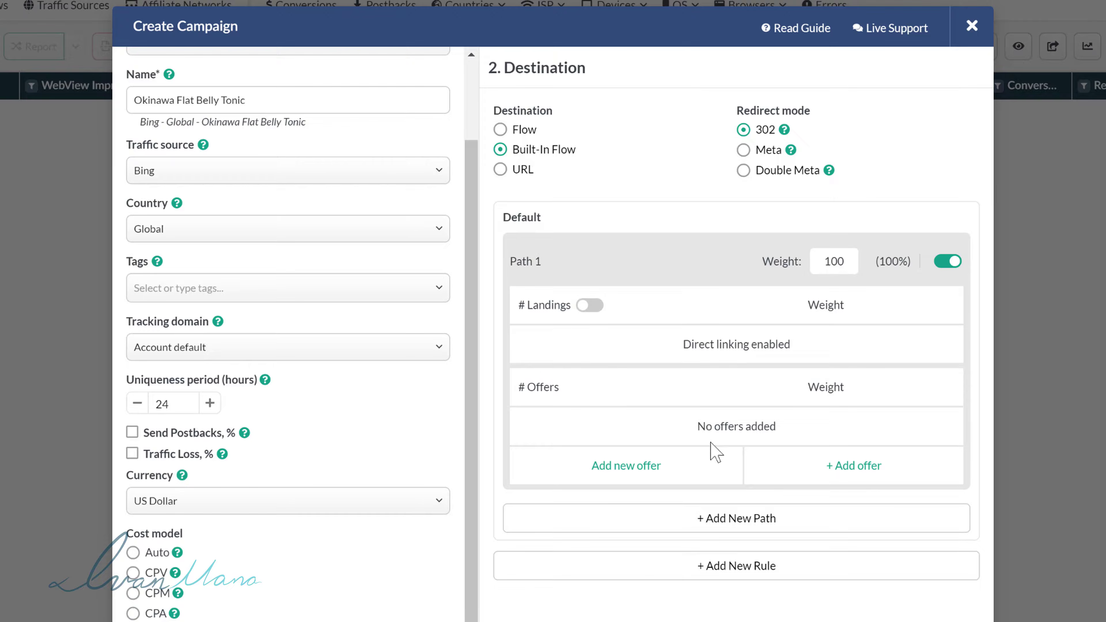
{"action": "left_click", "coordinate": [856, 473]}
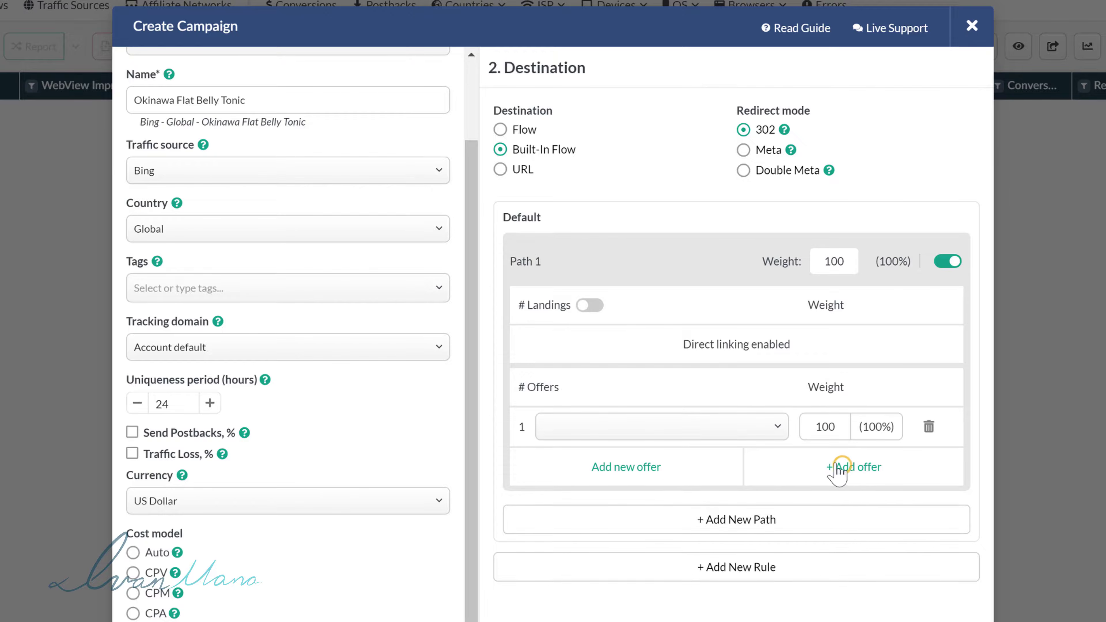
{"action": "left_click", "coordinate": [678, 427]}
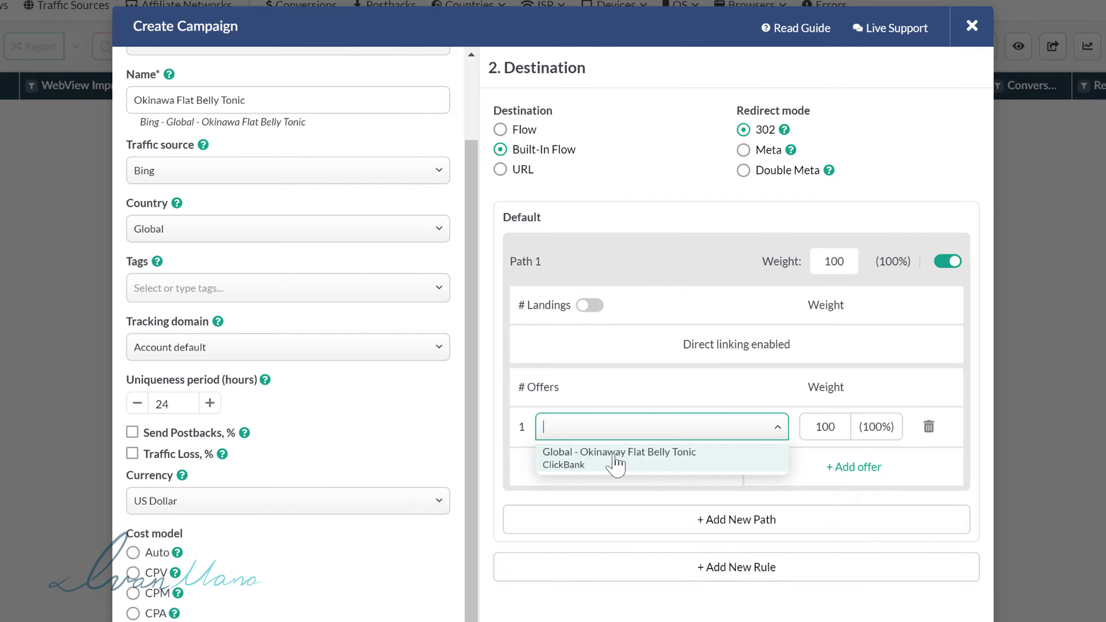
{"action": "left_click", "coordinate": [596, 456]}
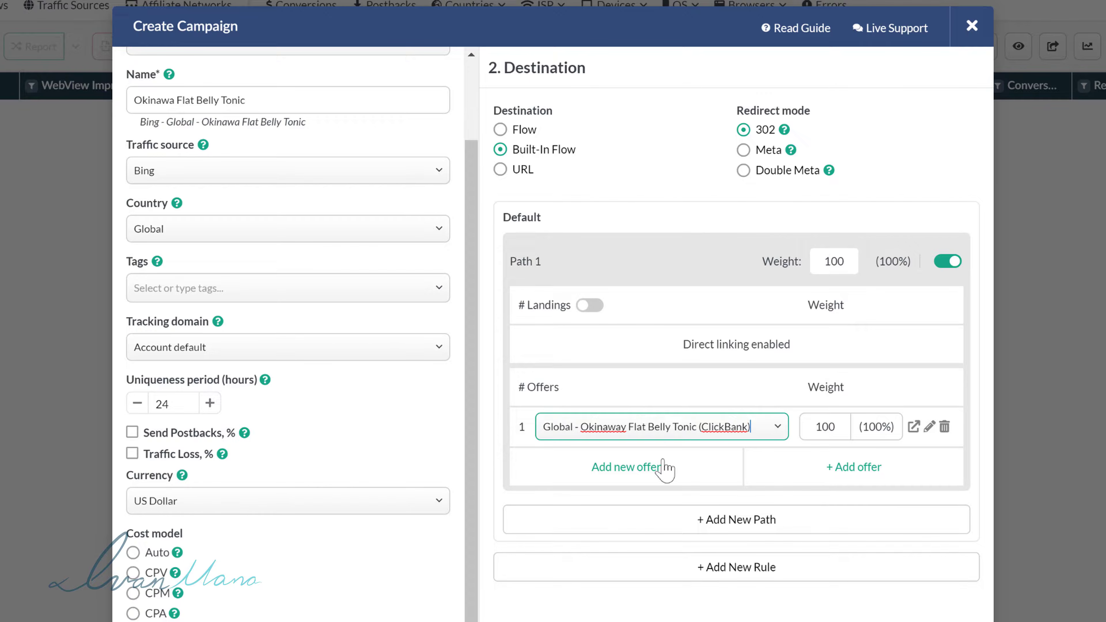
Try adding a second offer row to Path 1, check its available offers and remove the row.
{"action": "left_click", "coordinate": [851, 475]}
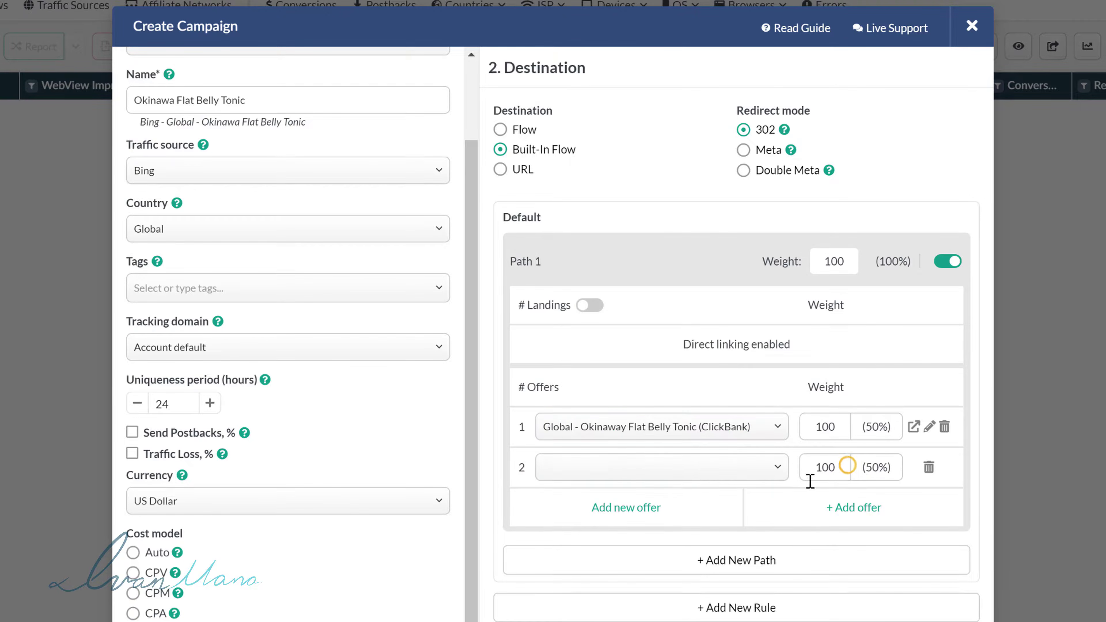
{"action": "left_click", "coordinate": [703, 470]}
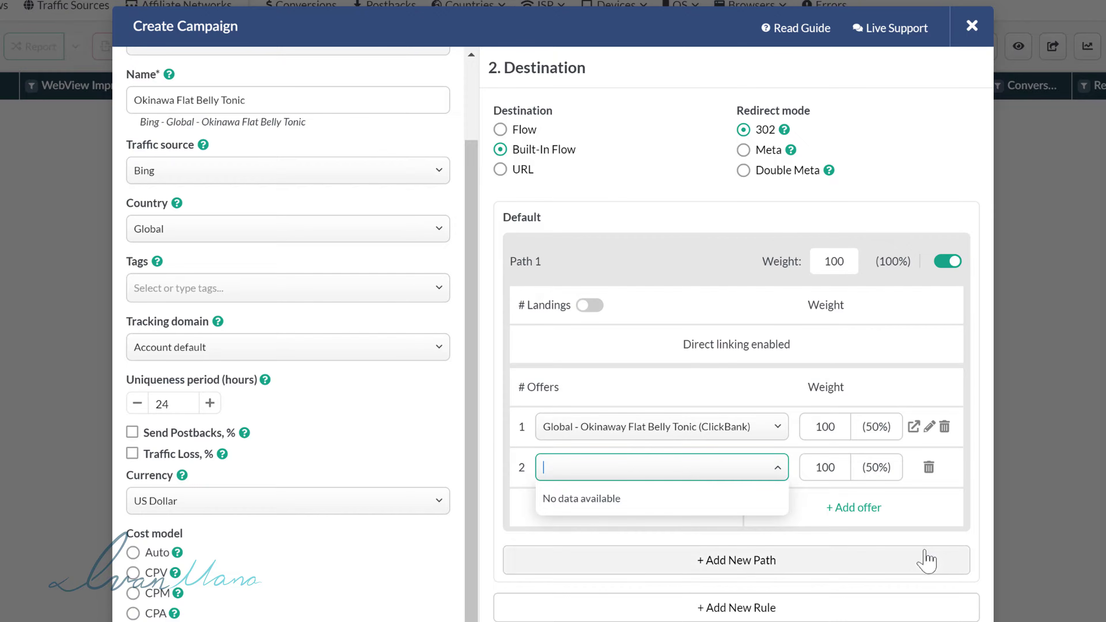
{"action": "left_click", "coordinate": [891, 535]}
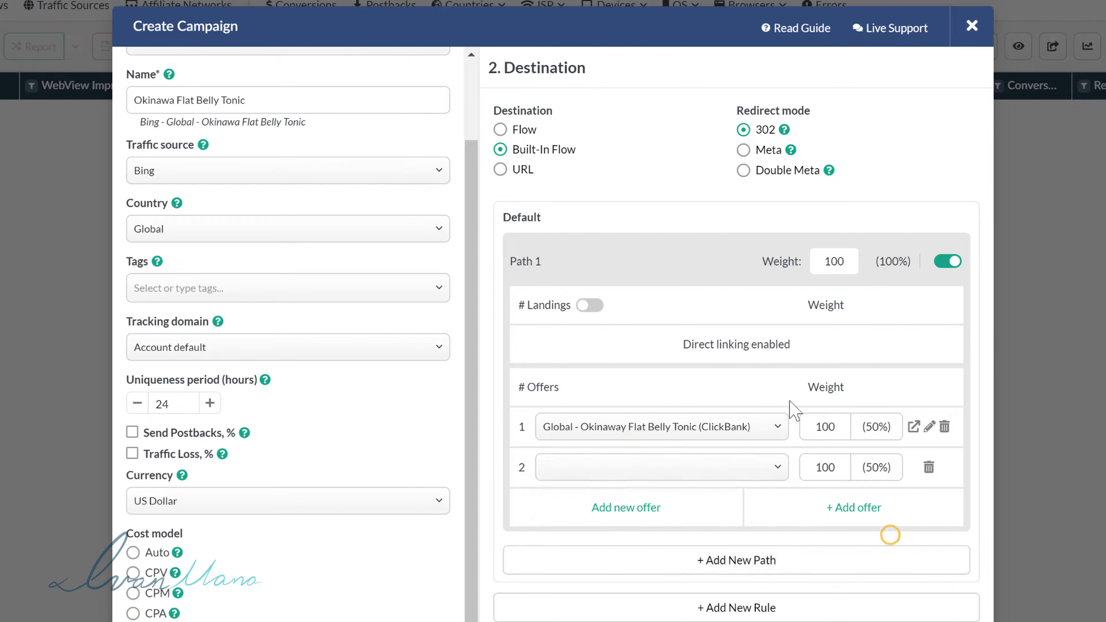
{"action": "left_click", "coordinate": [929, 467]}
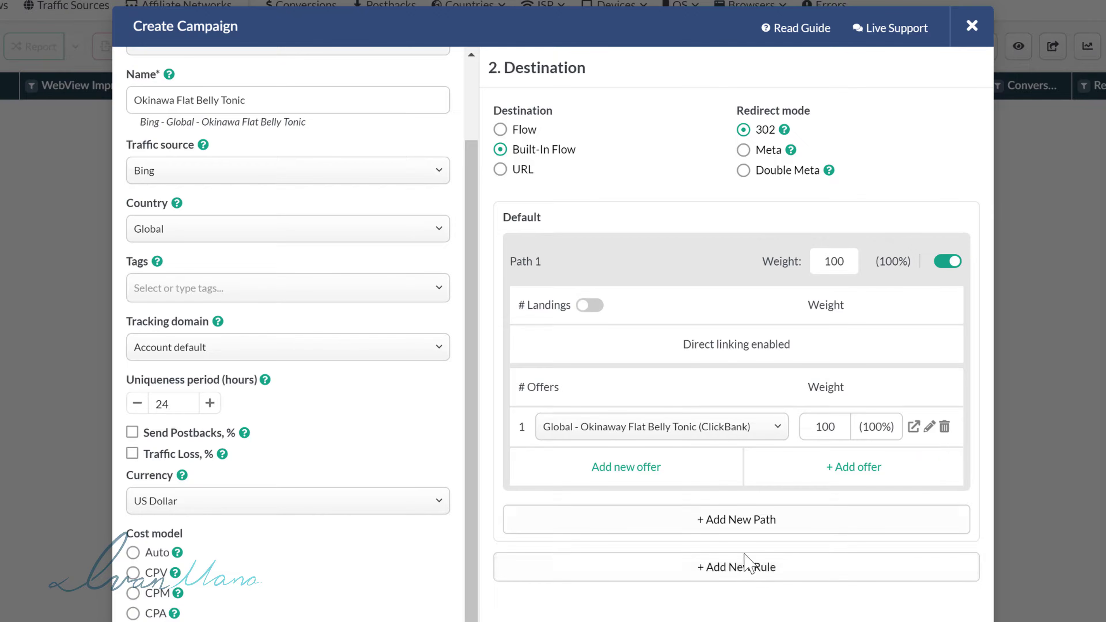
Add a second path to the default flow, compare its settings with Path 1 and delete it.
{"action": "left_click", "coordinate": [679, 520]}
{"action": "scroll", "coordinate": [714, 540], "scroll_direction": "down", "scroll_amount": 4}
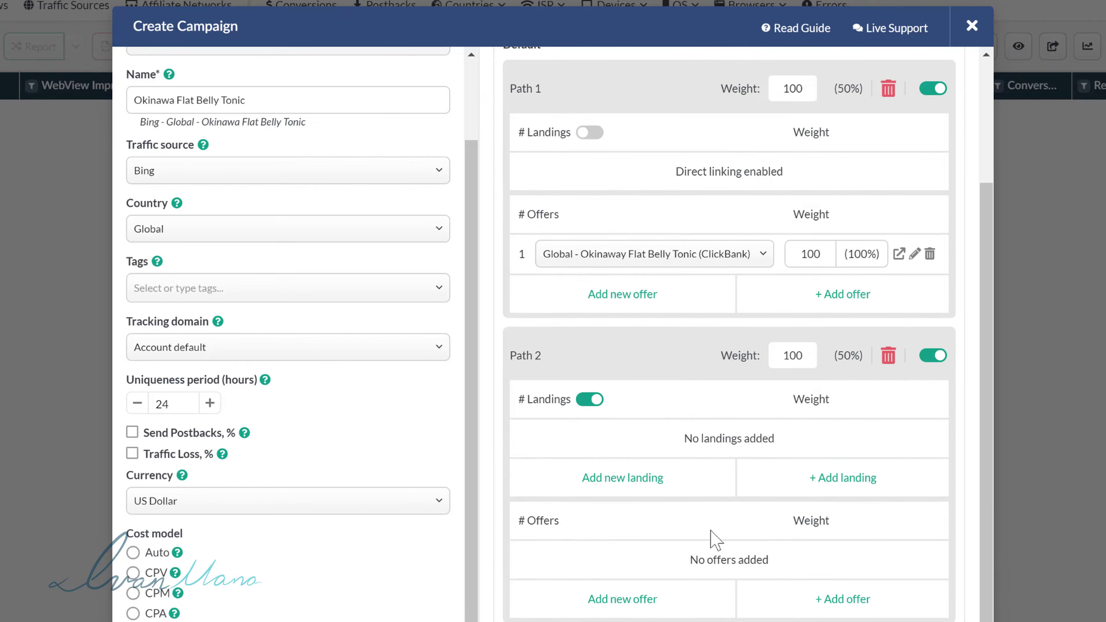
{"action": "scroll", "coordinate": [671, 248], "scroll_direction": "up", "scroll_amount": 2}
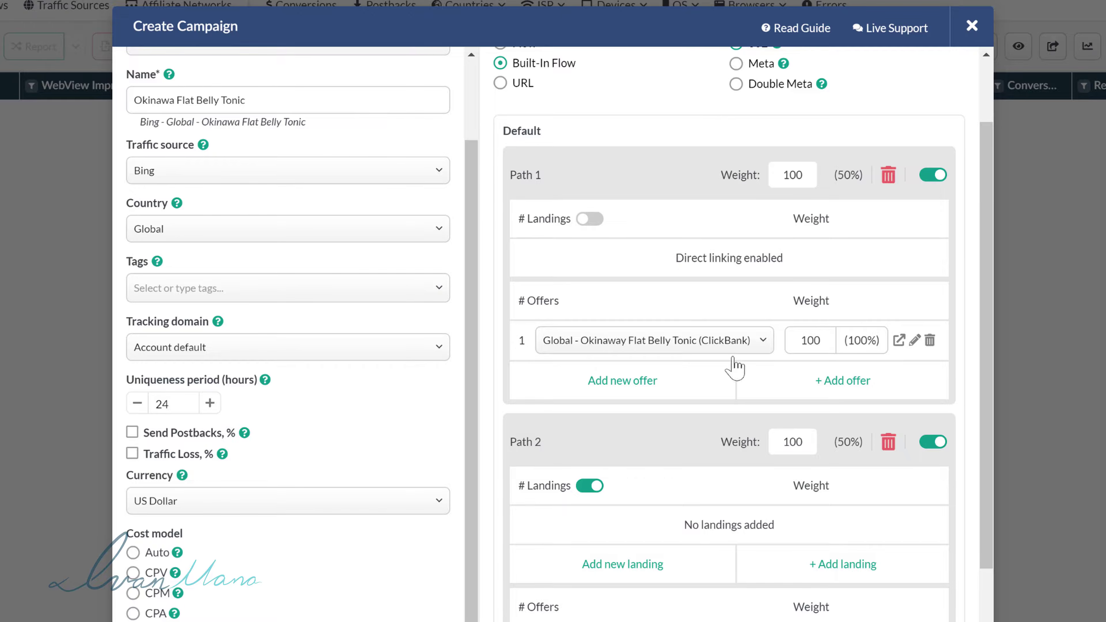
{"action": "scroll", "coordinate": [675, 370], "scroll_direction": "down", "scroll_amount": 3}
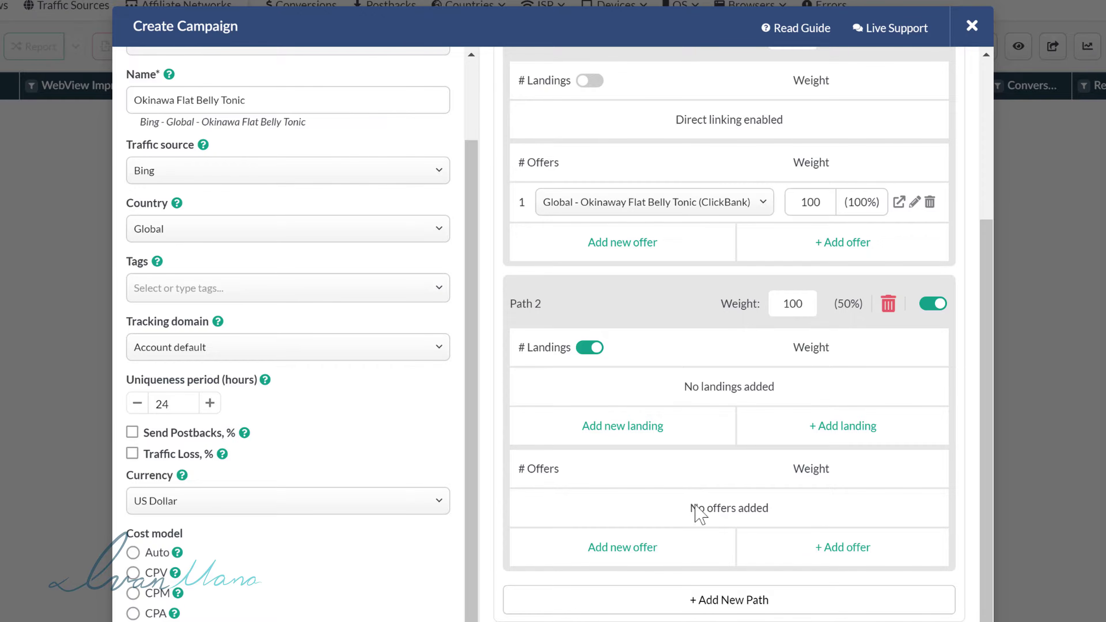
{"action": "scroll", "coordinate": [701, 506], "scroll_direction": "up", "scroll_amount": 2}
{"action": "scroll", "coordinate": [740, 479], "scroll_direction": "down", "scroll_amount": 2}
{"action": "left_click", "coordinate": [888, 305]}
{"action": "left_click", "coordinate": [649, 414]}
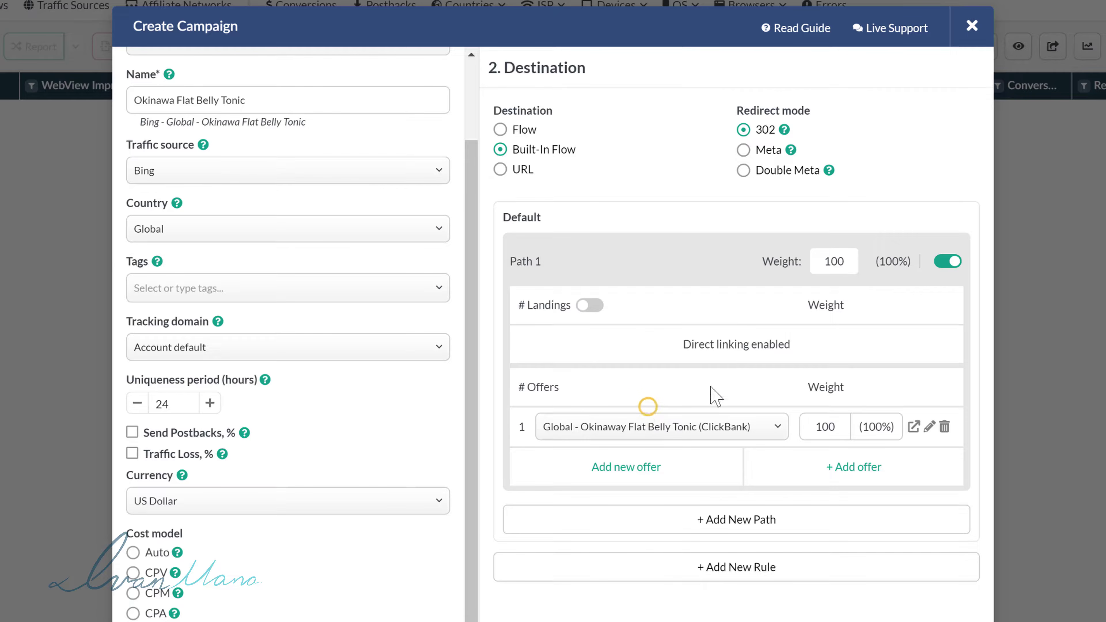
Add a rule with a Language Equals Afar condition and review the rule's landing and offer settings.
{"action": "left_click", "coordinate": [722, 569]}
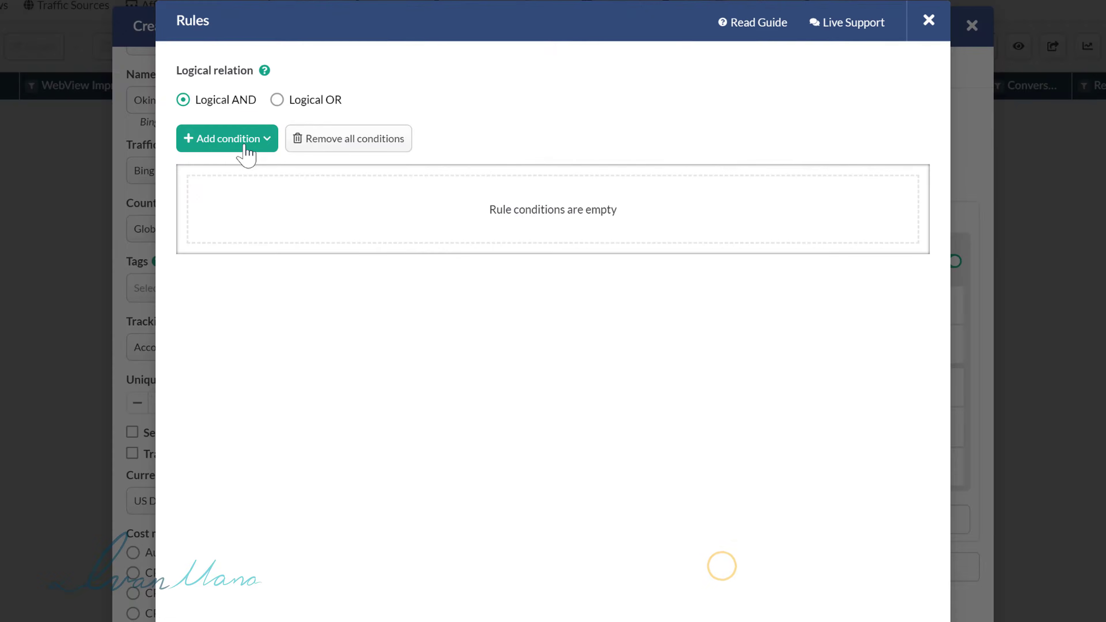
{"action": "left_click", "coordinate": [212, 140]}
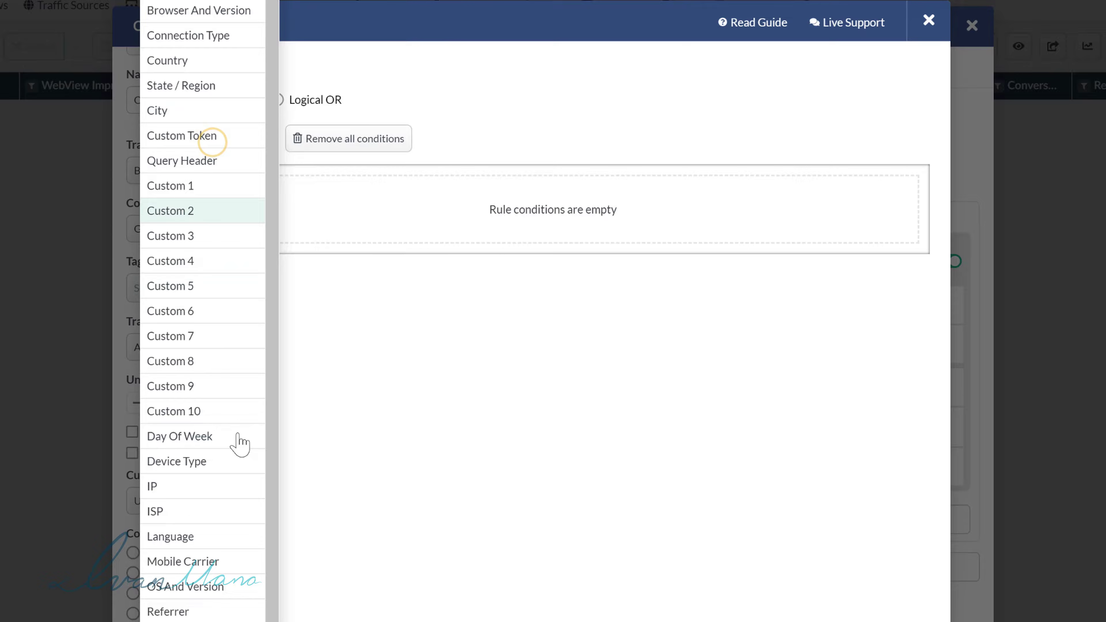
{"action": "left_click", "coordinate": [203, 533]}
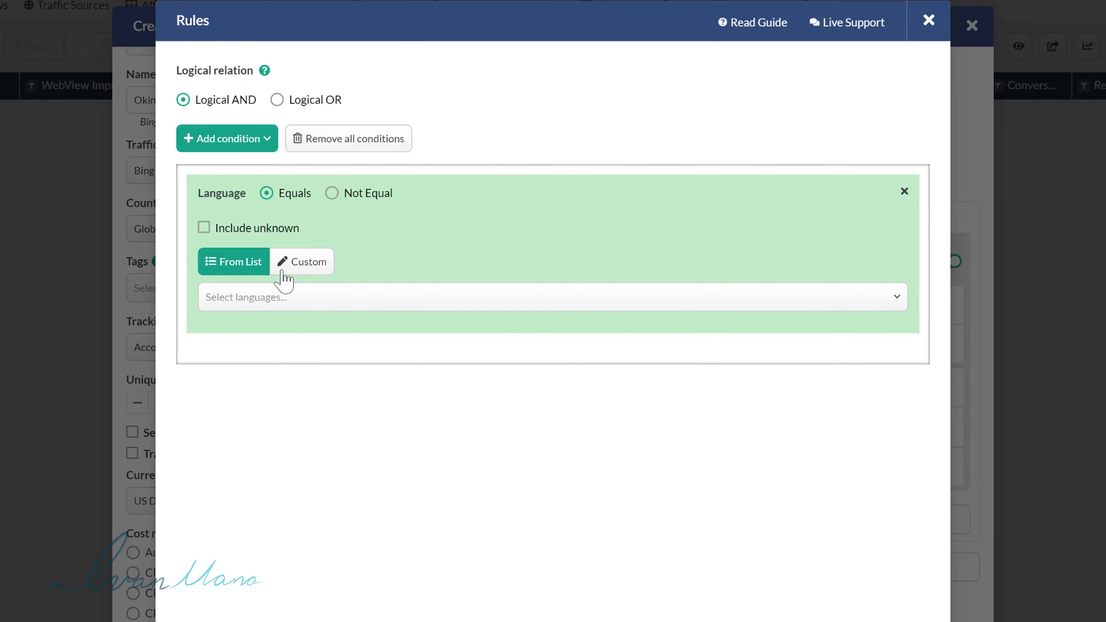
{"action": "left_click", "coordinate": [257, 299]}
{"action": "left_click", "coordinate": [260, 357]}
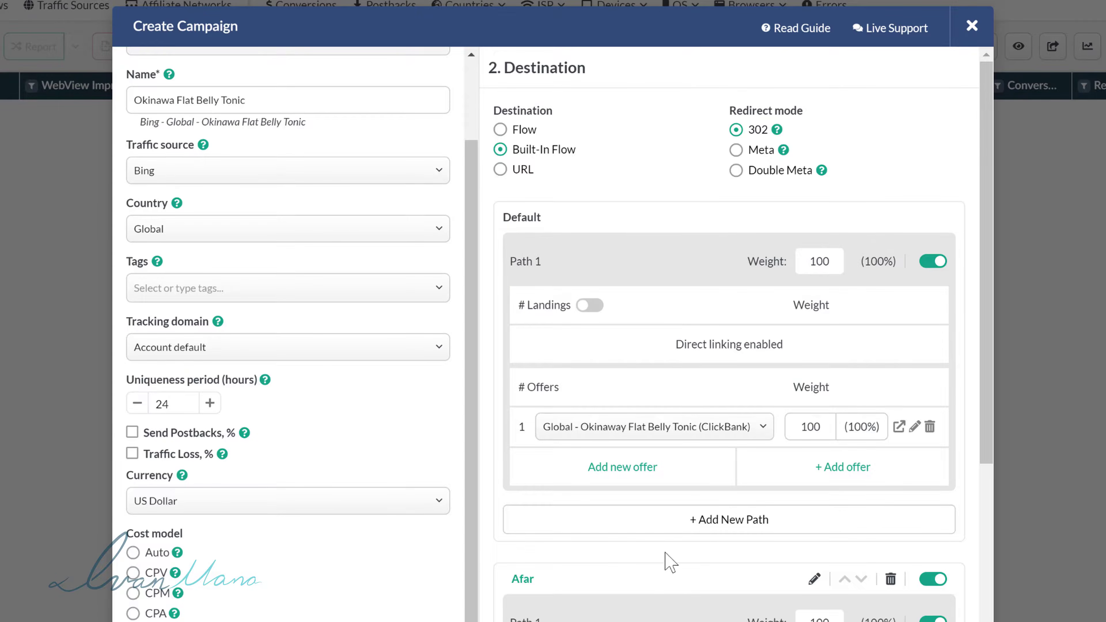
{"action": "scroll", "coordinate": [664, 563], "scroll_direction": "down", "scroll_amount": 5}
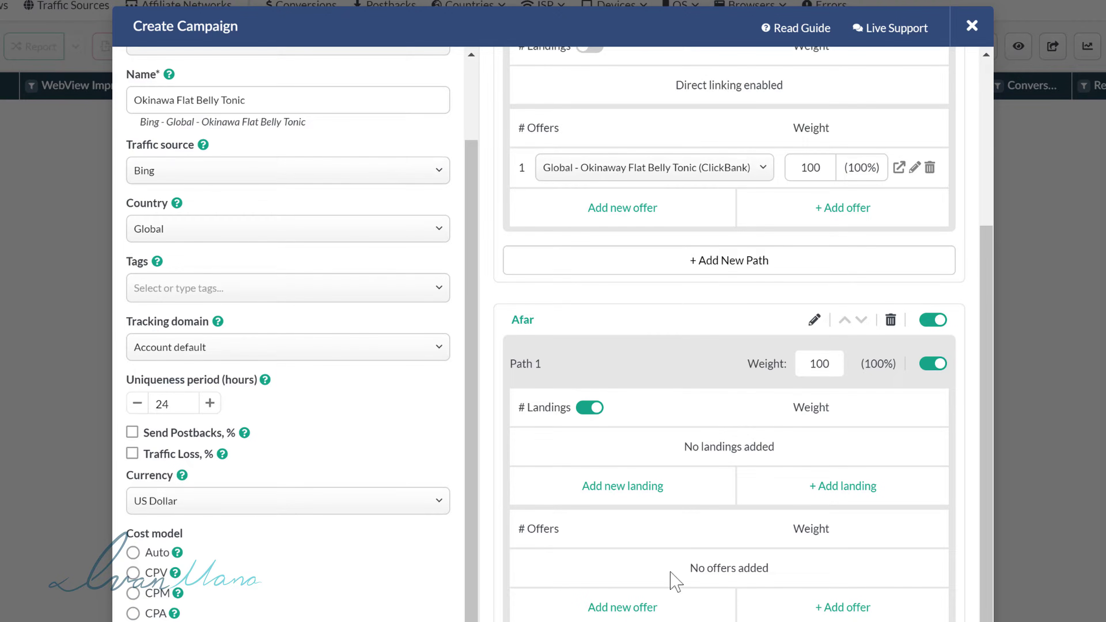
{"action": "scroll", "coordinate": [675, 582], "scroll_direction": "down", "scroll_amount": 2}
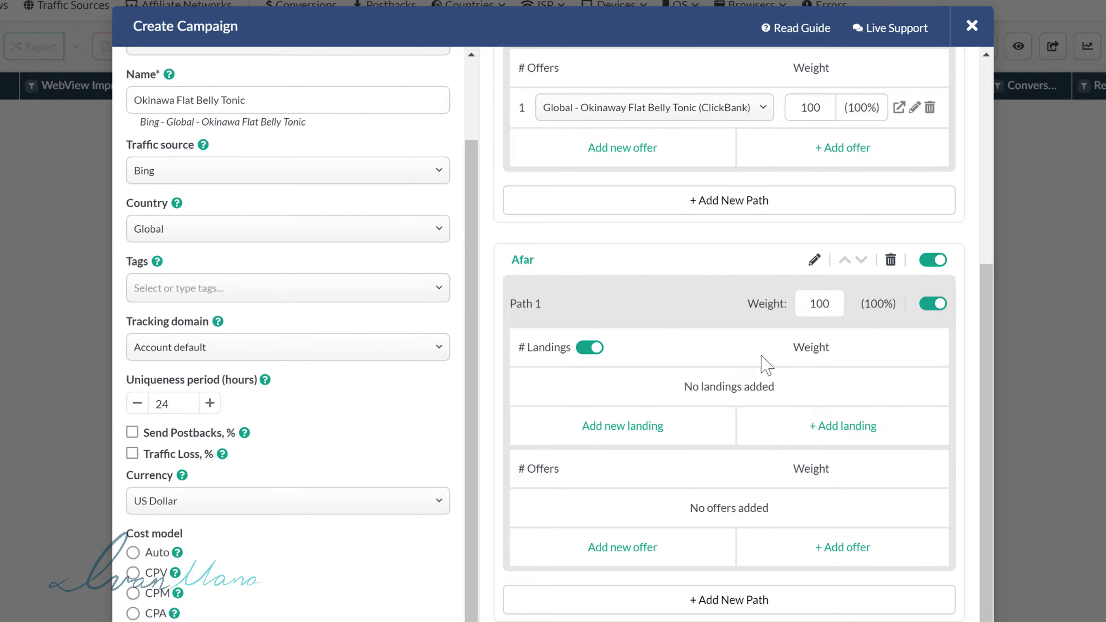
Delete the Afar rule from the built-in flow and save the Okinawa Flat Belly Tonic campaign.
{"action": "left_click", "coordinate": [933, 260]}
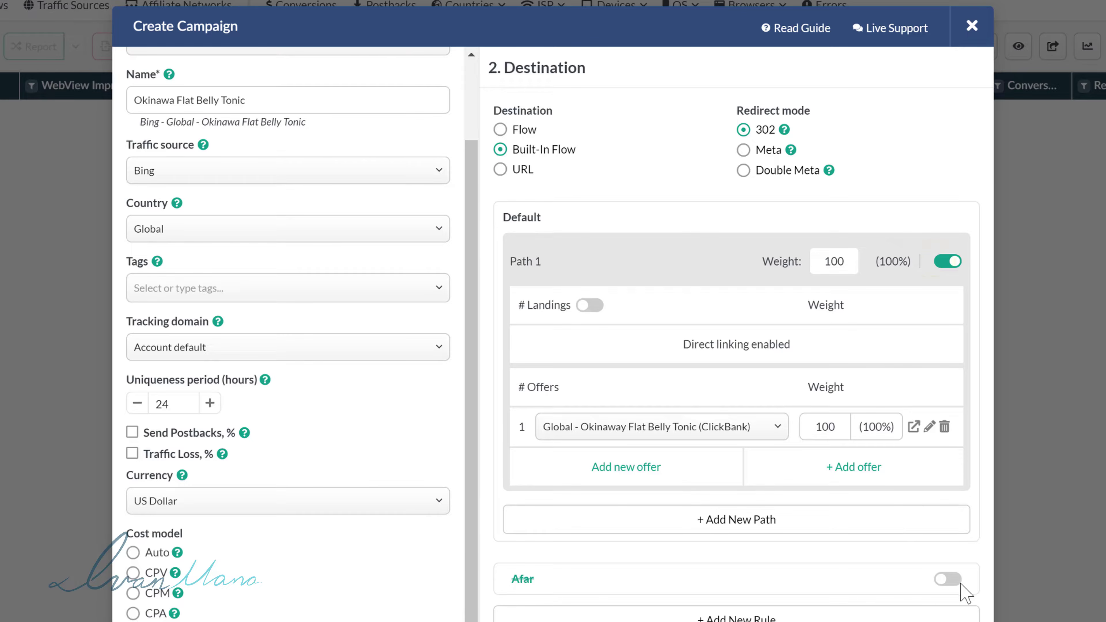
{"action": "left_click", "coordinate": [948, 580]}
{"action": "left_click", "coordinate": [891, 578]}
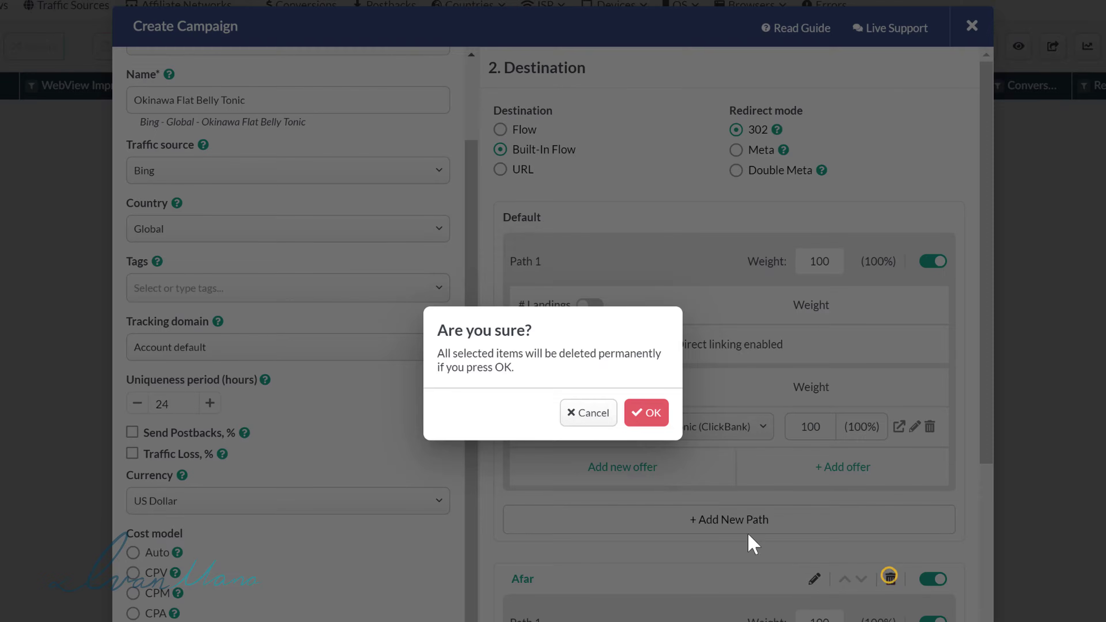
{"action": "left_click", "coordinate": [647, 413]}
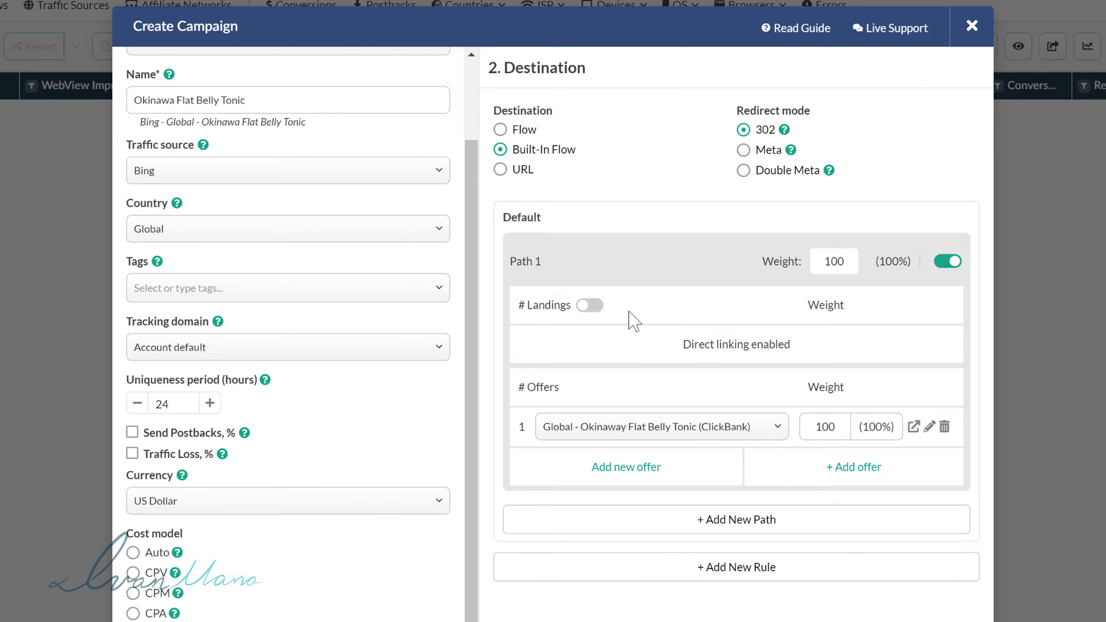
{"action": "scroll", "coordinate": [694, 423], "scroll_direction": "down", "scroll_amount": 3}
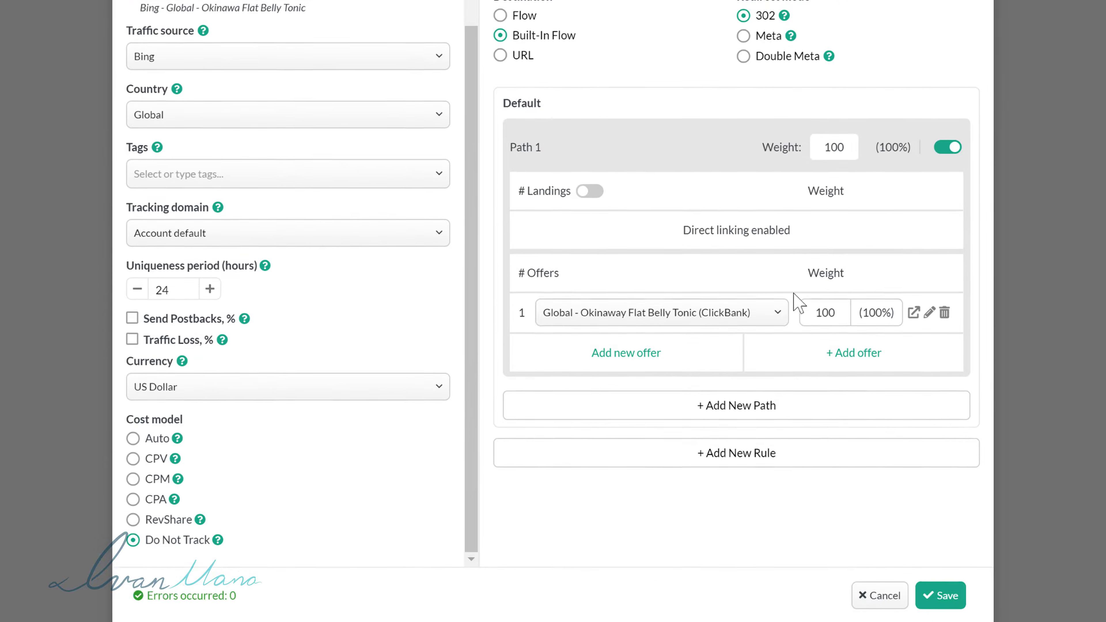
{"action": "left_click", "coordinate": [955, 584]}
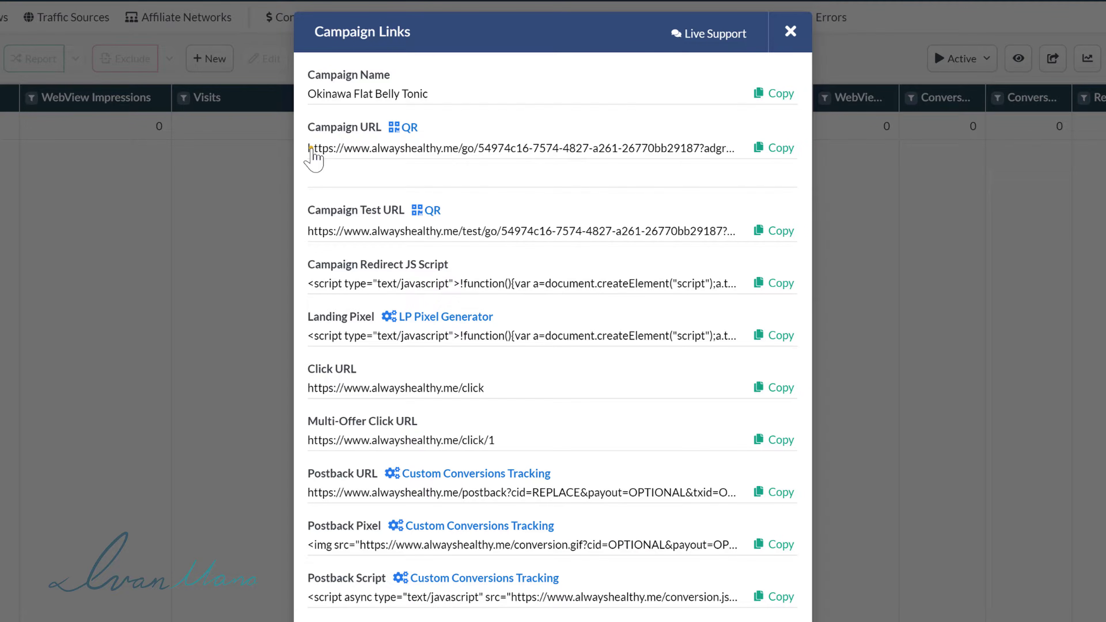
Copy the Campaign Test URL from the campaign links and load it in a new browser tab.
{"action": "left_click_drag", "start_coordinate": [310, 148], "coordinate": [437, 159]}
{"action": "left_click", "coordinate": [368, 243]}
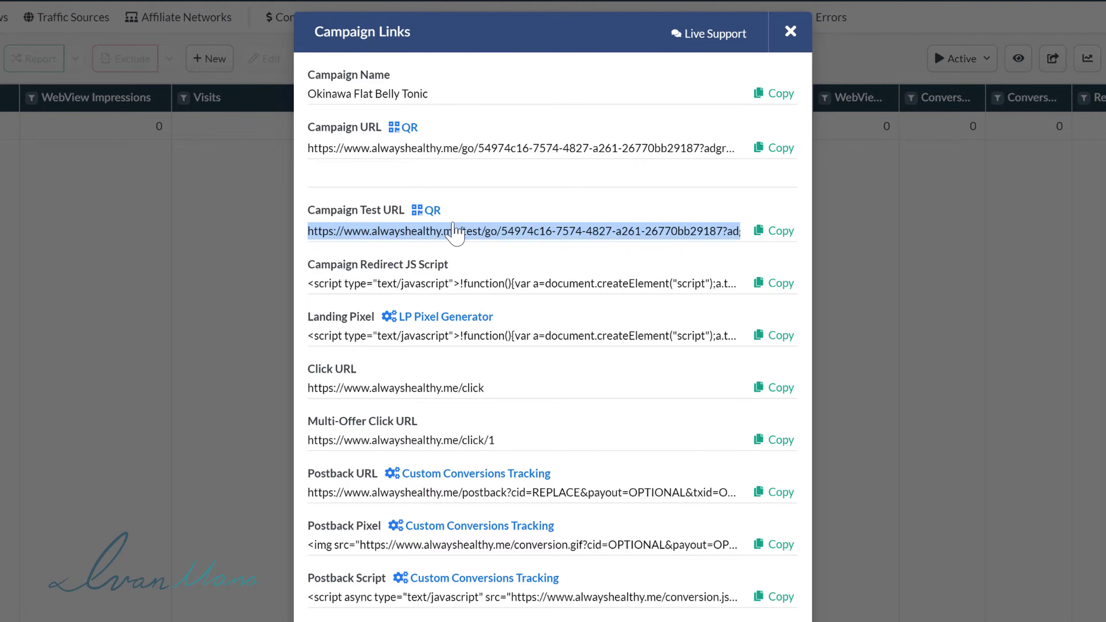
{"action": "right_click", "coordinate": [482, 239]}
{"action": "left_click", "coordinate": [558, 247]}
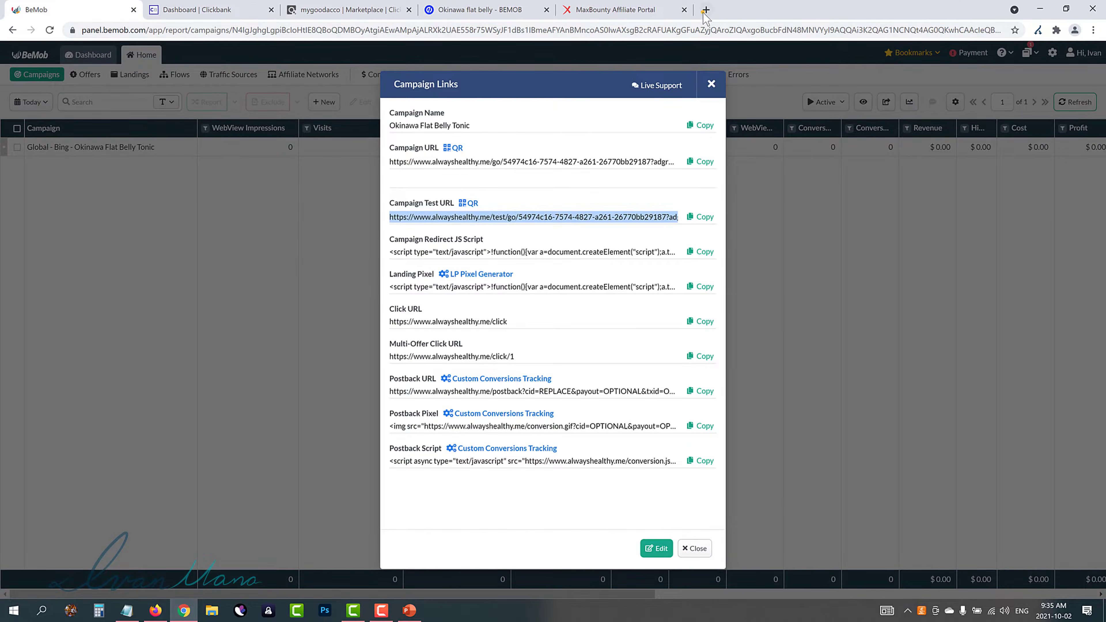
{"action": "left_click", "coordinate": [706, 10]}
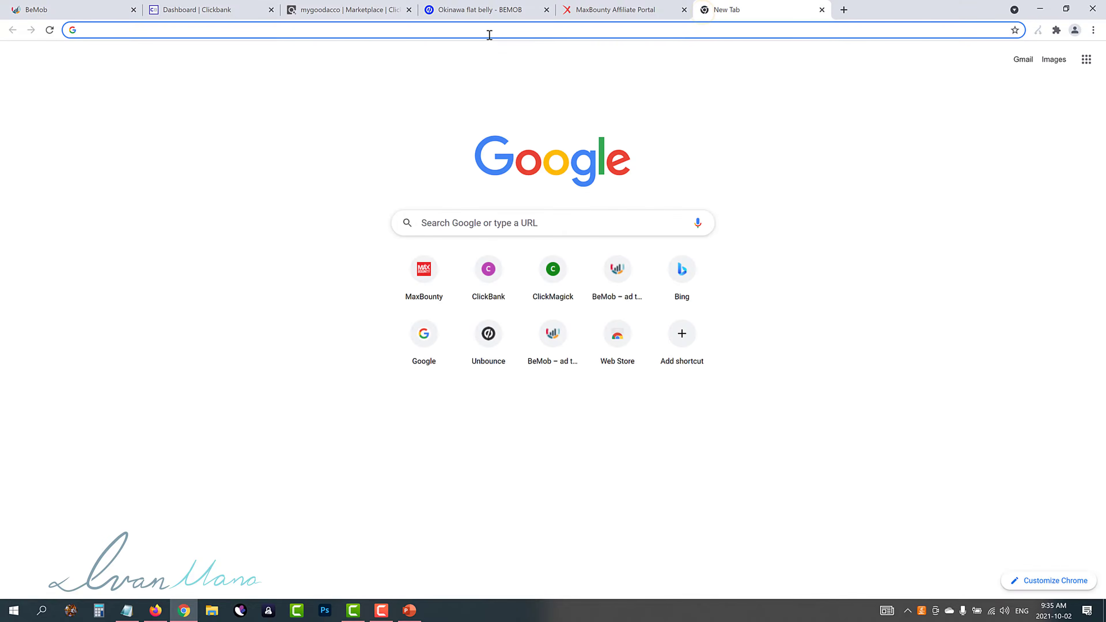
{"action": "right_click", "coordinate": [489, 34]}
{"action": "left_click", "coordinate": [532, 125]}
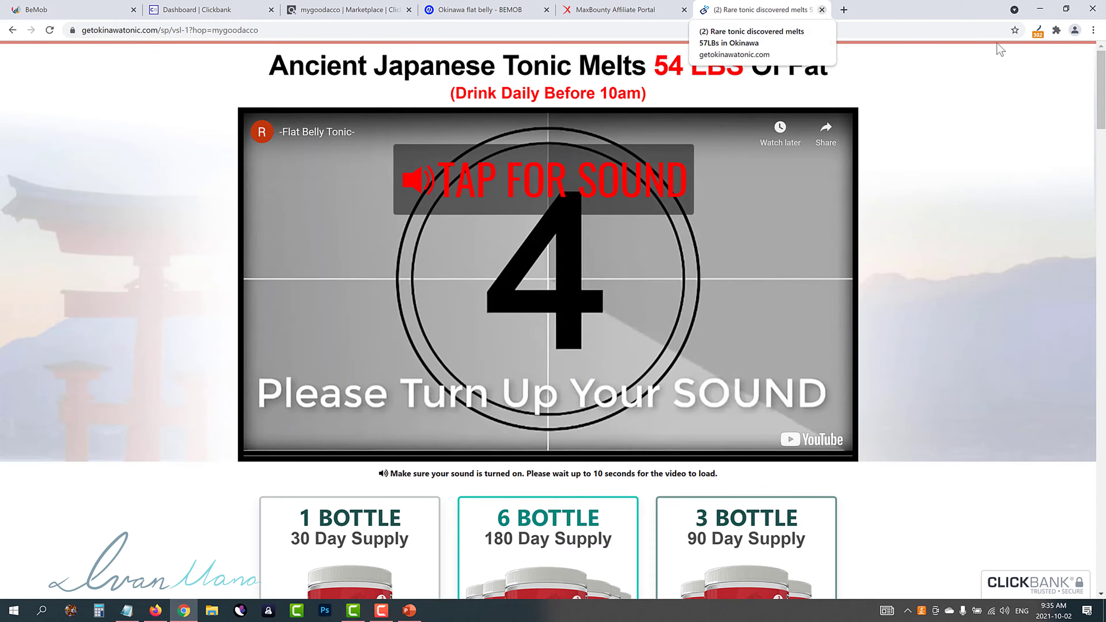
Inspect the test link's redirects and tracking parameters with the Redirect Path extension, closing the test page and campaign links when done.
{"action": "left_click", "coordinate": [1039, 31]}
{"action": "left_click", "coordinate": [1039, 30]}
{"action": "left_click", "coordinate": [1039, 30]}
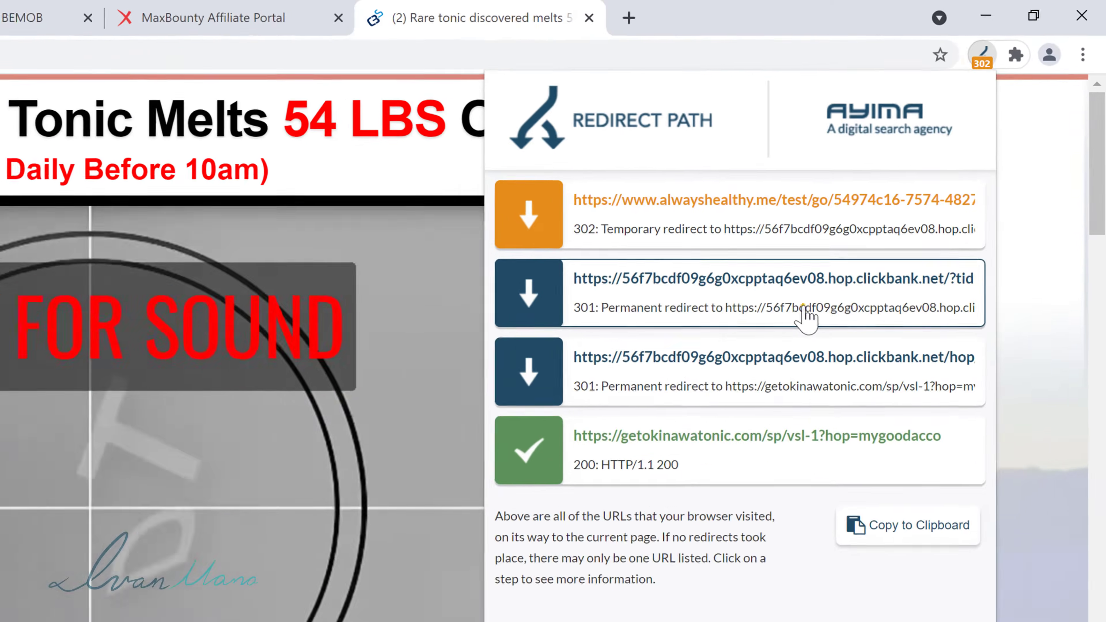
{"action": "left_click", "coordinate": [805, 318]}
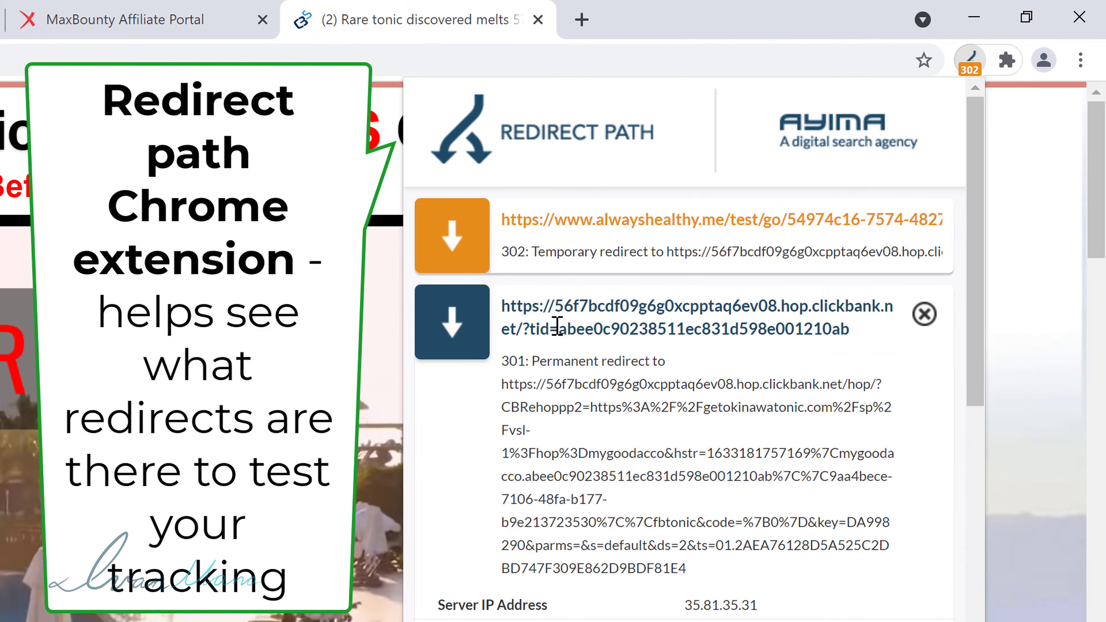
{"action": "left_click_drag", "start_coordinate": [557, 325], "coordinate": [849, 329]}
{"action": "left_click", "coordinate": [769, 237]}
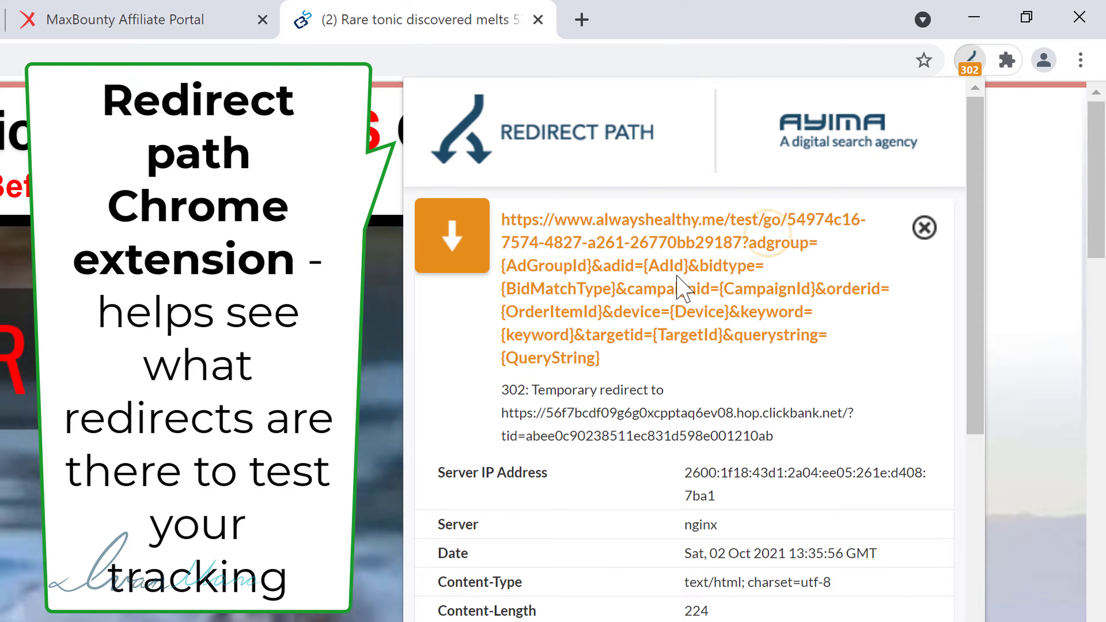
{"action": "left_click_drag", "start_coordinate": [659, 268], "coordinate": [684, 267]}
{"action": "left_click_drag", "start_coordinate": [601, 291], "coordinate": [522, 286]}
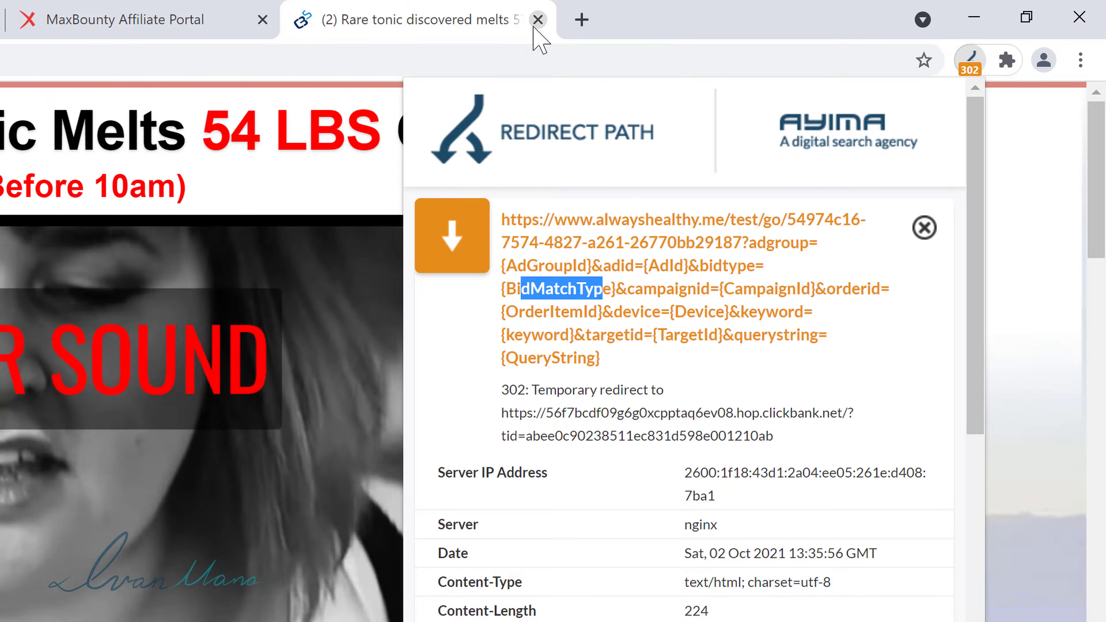
{"action": "left_click", "coordinate": [538, 19]}
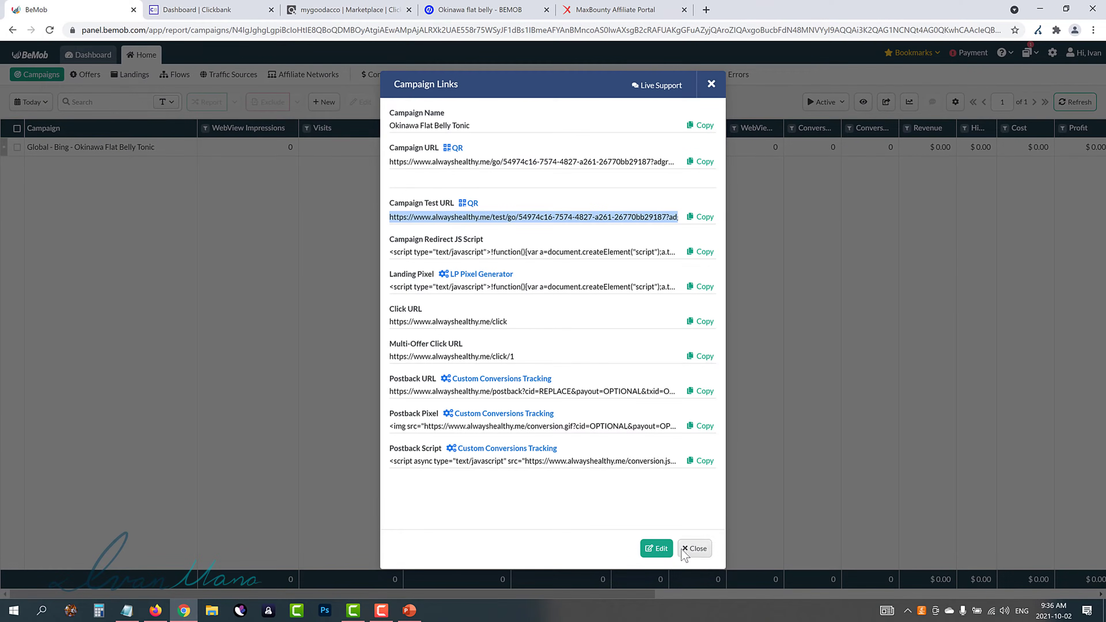
{"action": "left_click", "coordinate": [686, 548]}
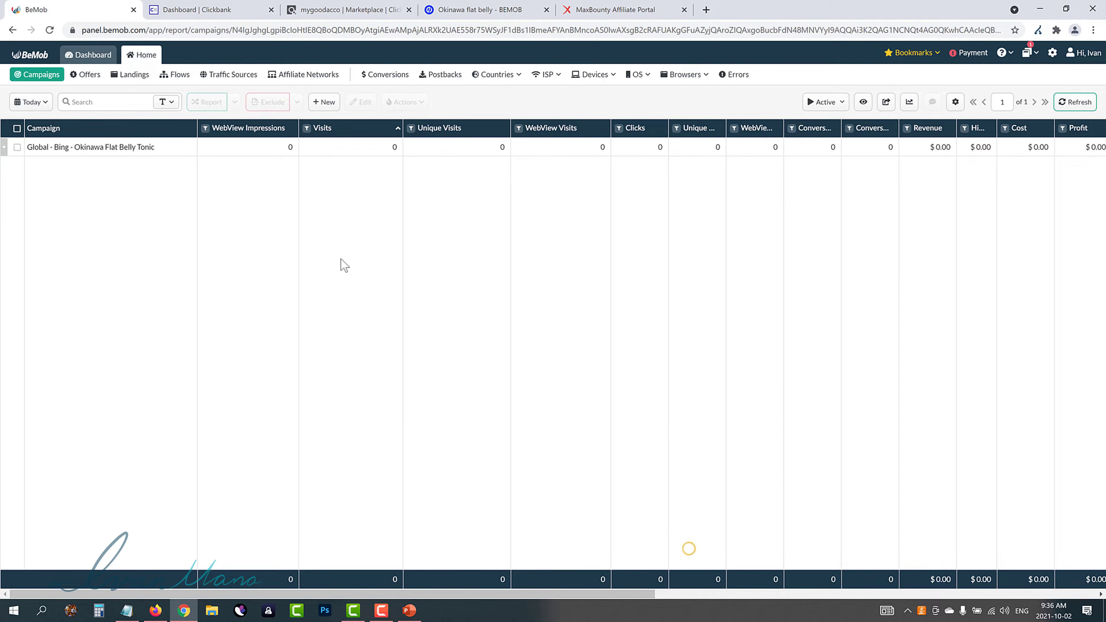
Try a manual cost update of 500 US dollars for the Okinawa Flat Belly Tonic campaign and discard it.
{"action": "left_click", "coordinate": [164, 148]}
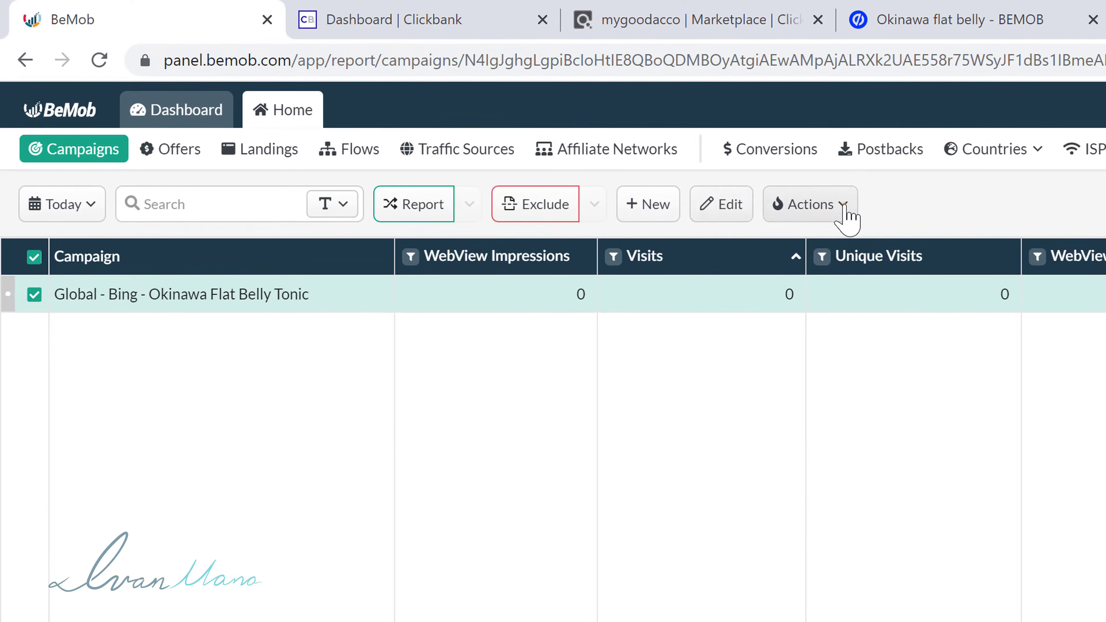
{"action": "left_click", "coordinate": [421, 101]}
{"action": "left_click", "coordinate": [784, 253]}
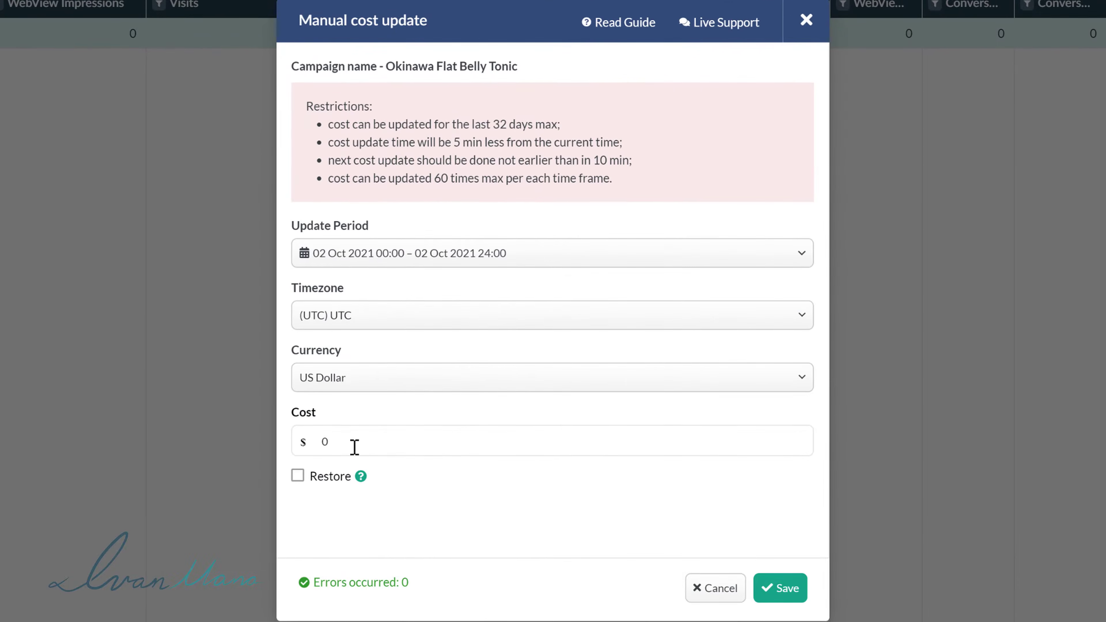
{"action": "key", "text": "BackSpace"}
{"action": "type", "text": "500"}
{"action": "left_click", "coordinate": [398, 492]}
{"action": "left_click", "coordinate": [804, 22]}
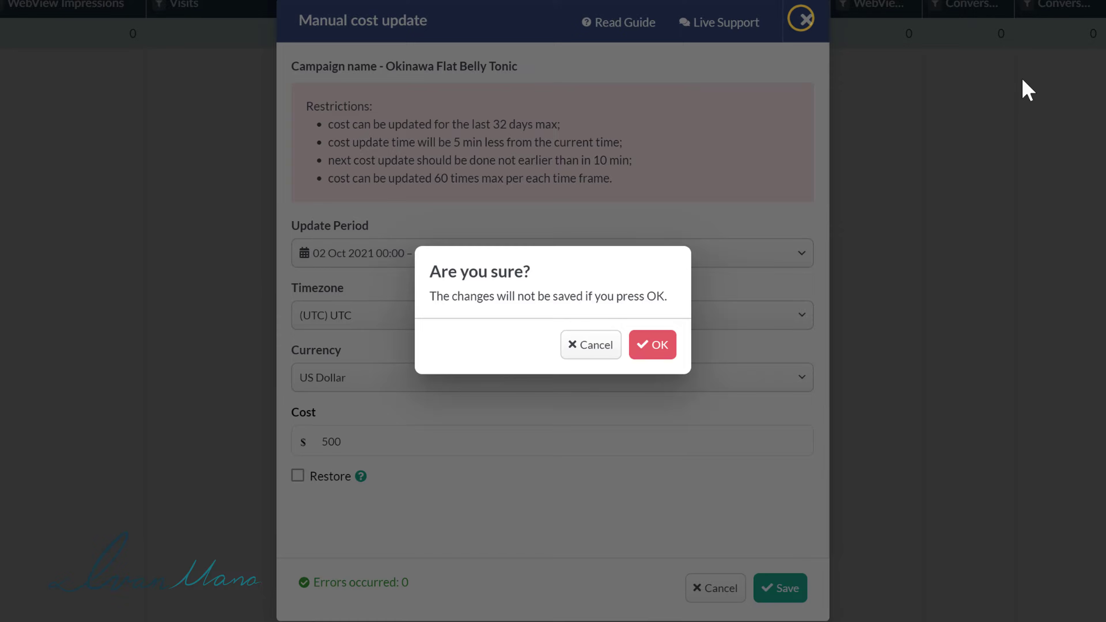
{"action": "left_click", "coordinate": [649, 344]}
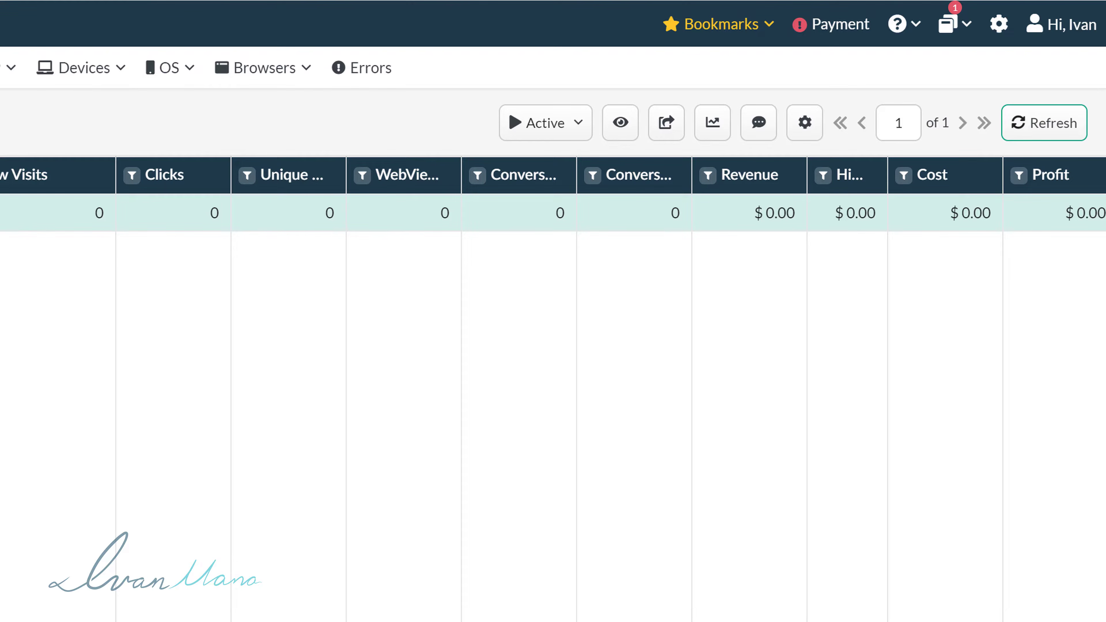
Switch to PowerPoint and add a green check mark emoji after the direct linking item on slide 4.
{"action": "left_click", "coordinate": [414, 607]}
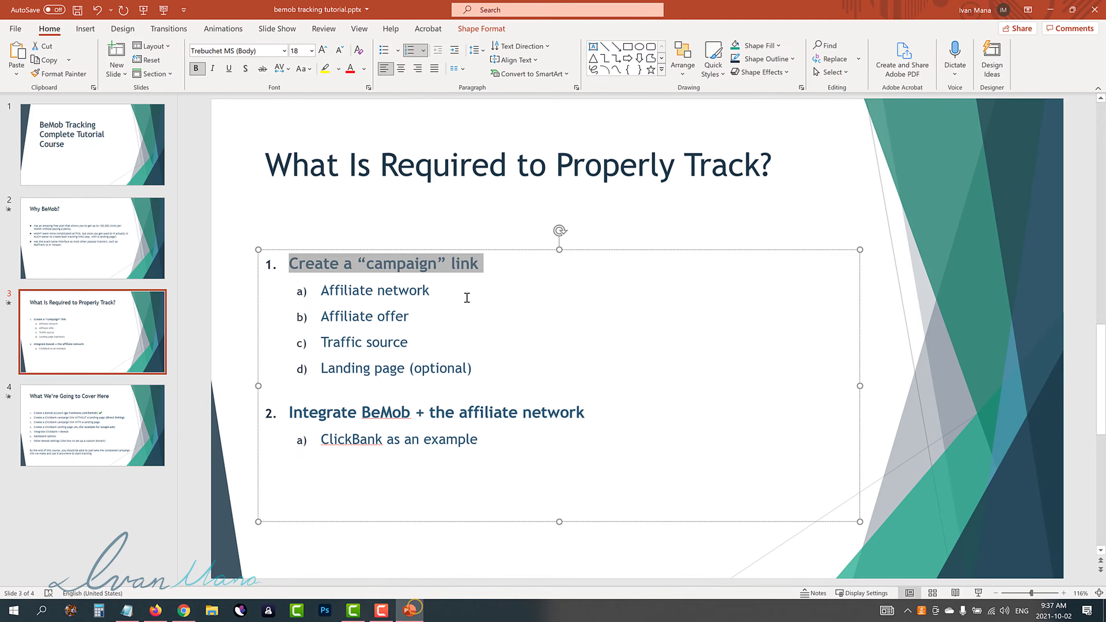
{"action": "left_click", "coordinate": [465, 297]}
{"action": "scroll", "coordinate": [505, 297], "scroll_direction": "down", "scroll_amount": 1}
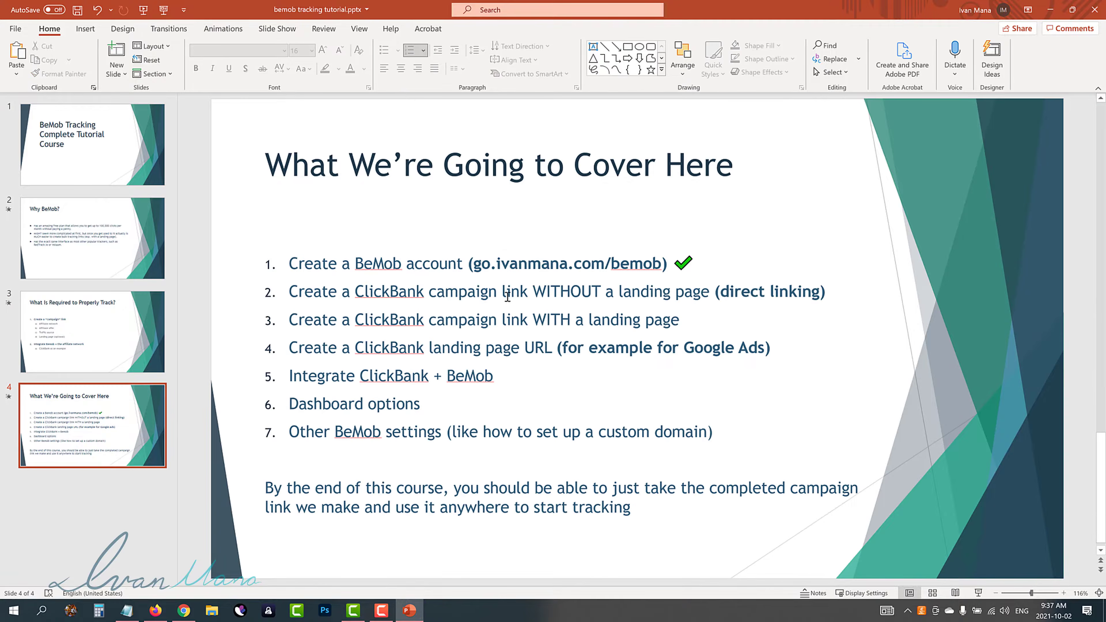
{"action": "left_click", "coordinate": [829, 291]}
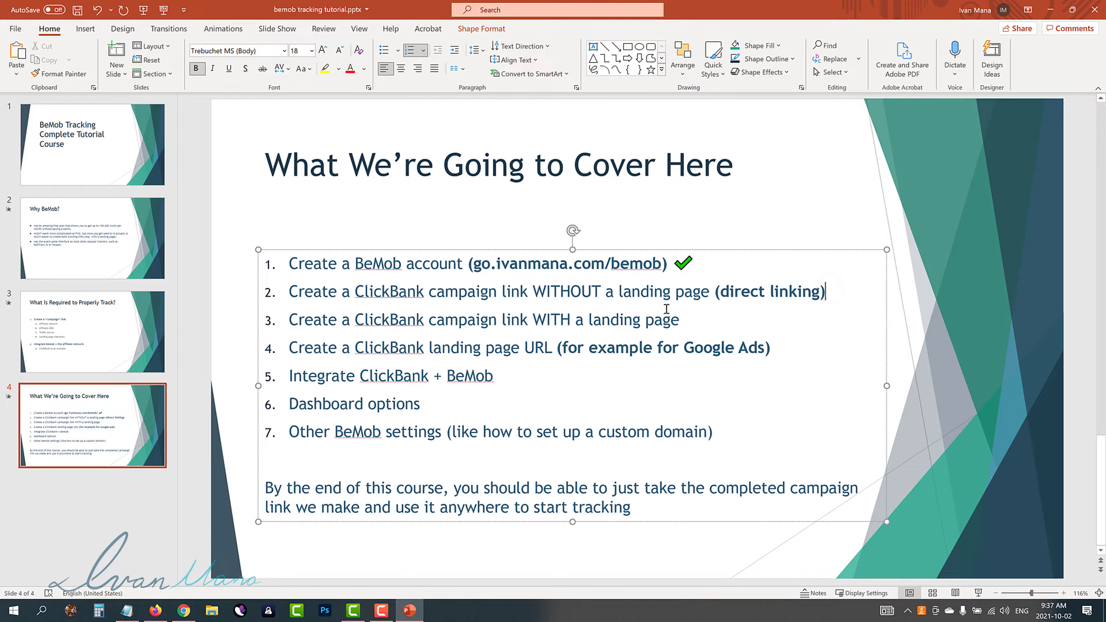
{"action": "key", "text": "super+period"}
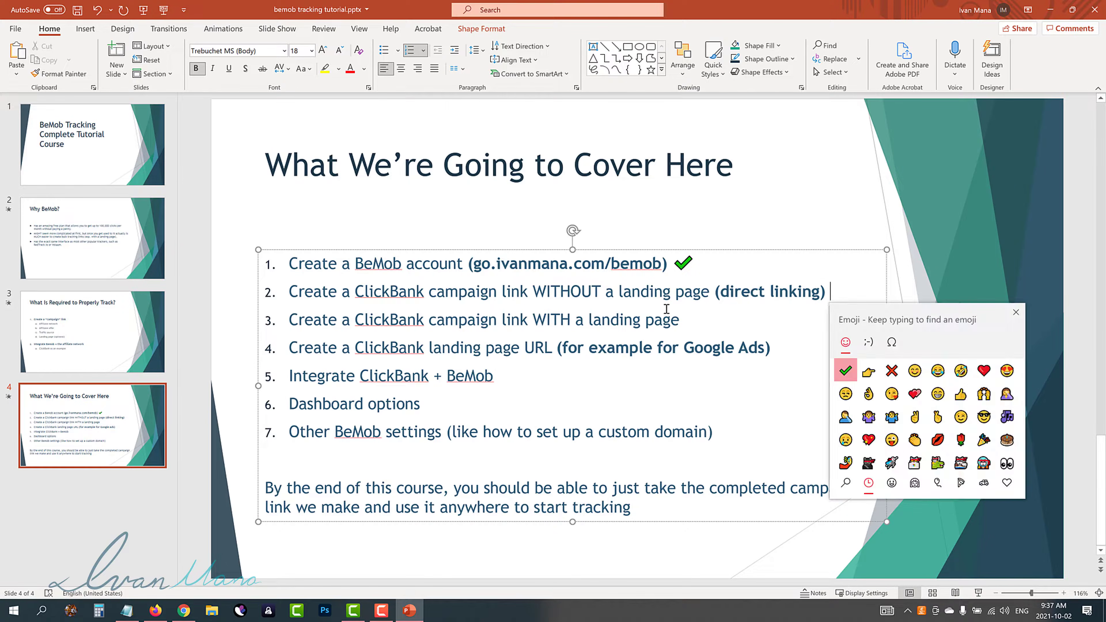
{"action": "left_click", "coordinate": [756, 203]}
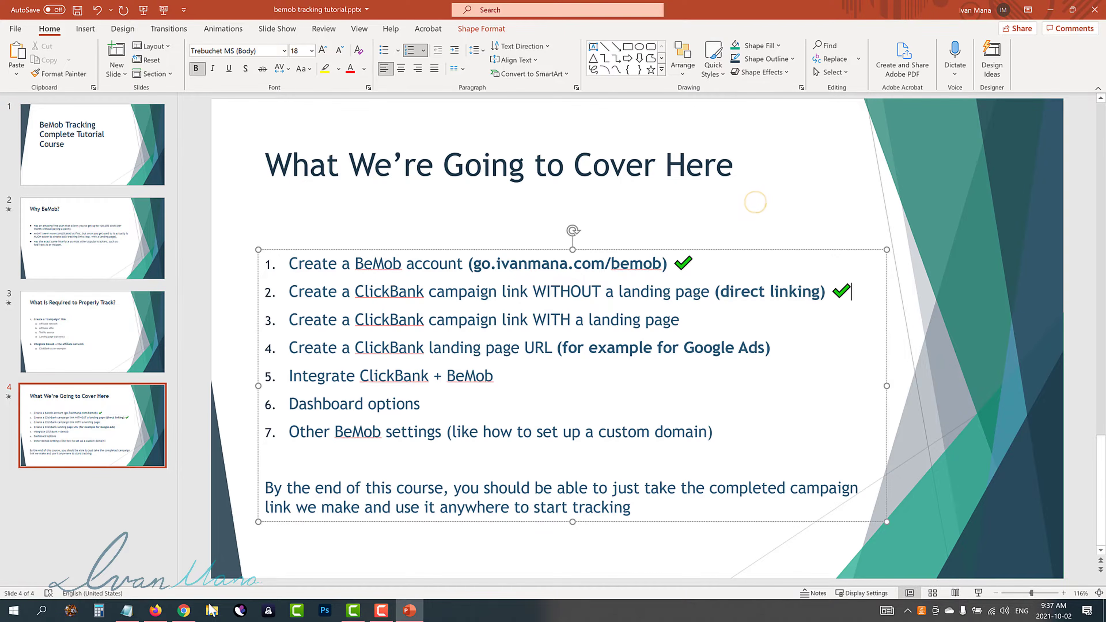
Switch back to BeMob in Chrome and review the Okinawa campaign's Campaign URL and Campaign Test URL in its campaign links.
{"action": "left_click", "coordinate": [184, 610]}
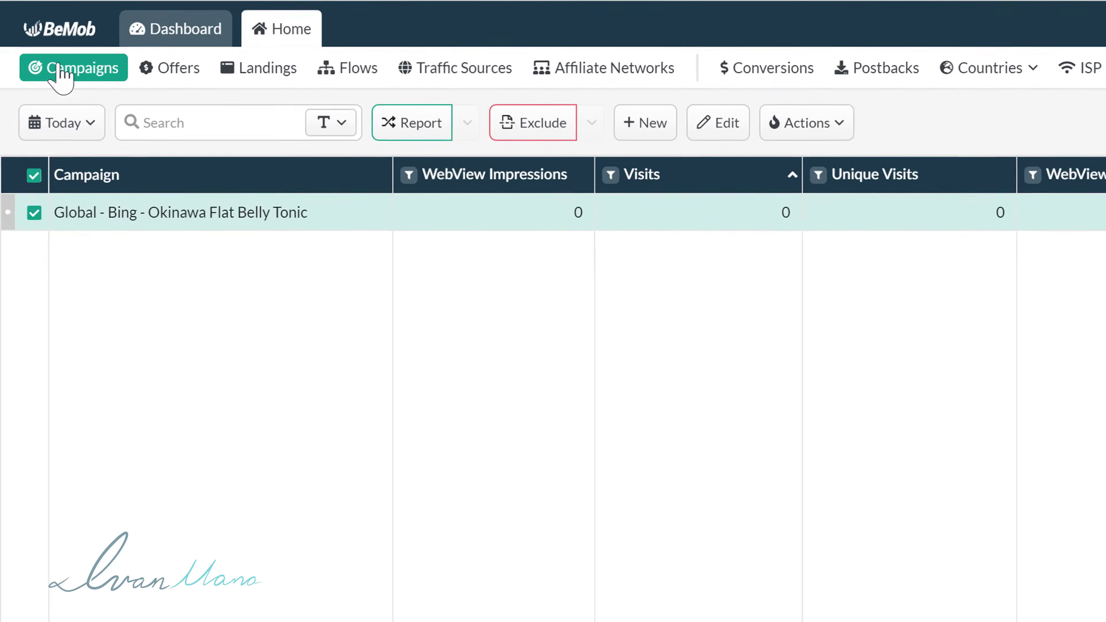
{"action": "right_click", "coordinate": [317, 209]}
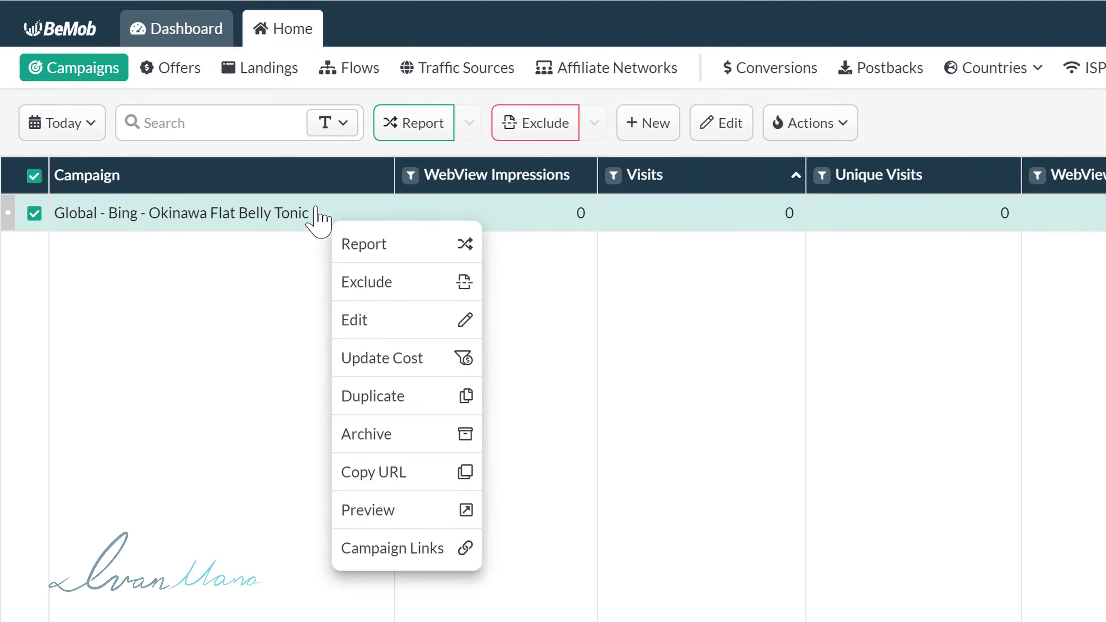
{"action": "left_click", "coordinate": [384, 506]}
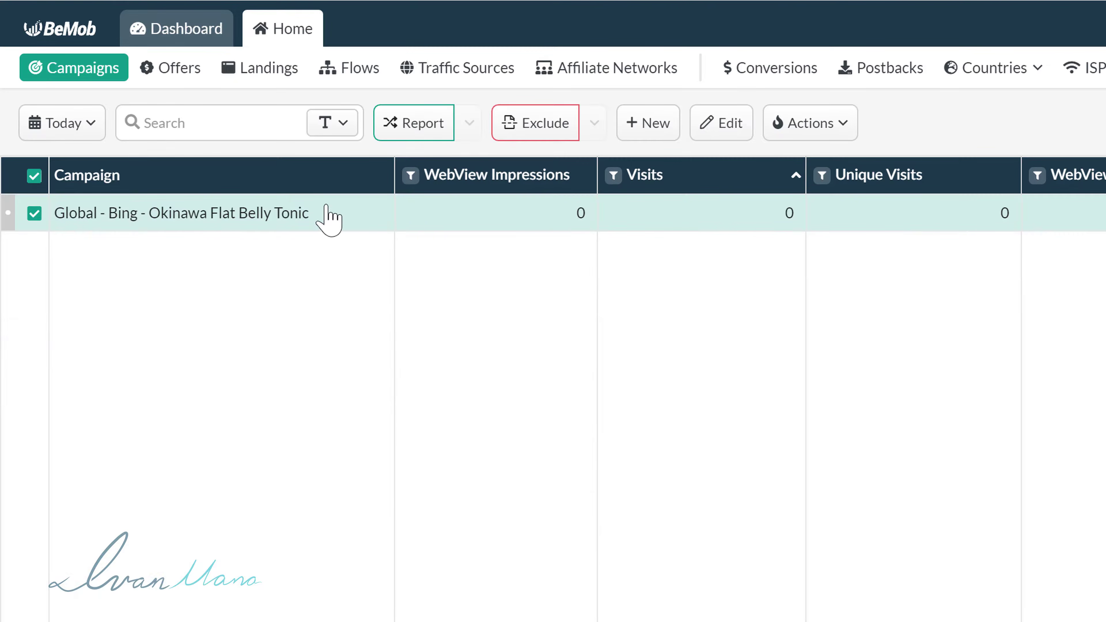
{"action": "right_click", "coordinate": [327, 208]}
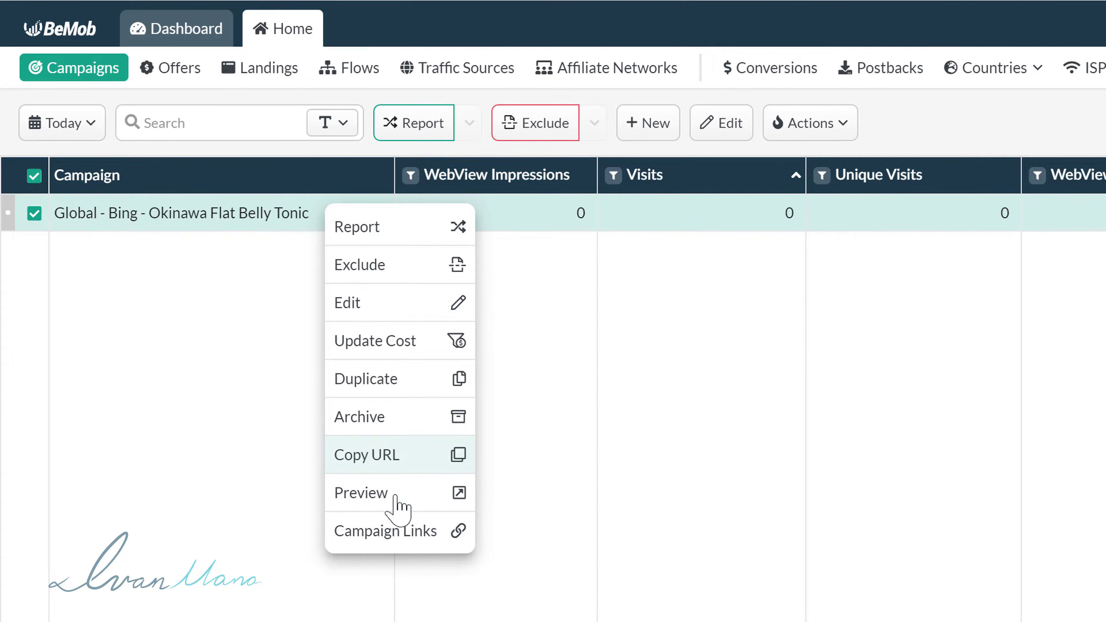
{"action": "left_click", "coordinate": [395, 530]}
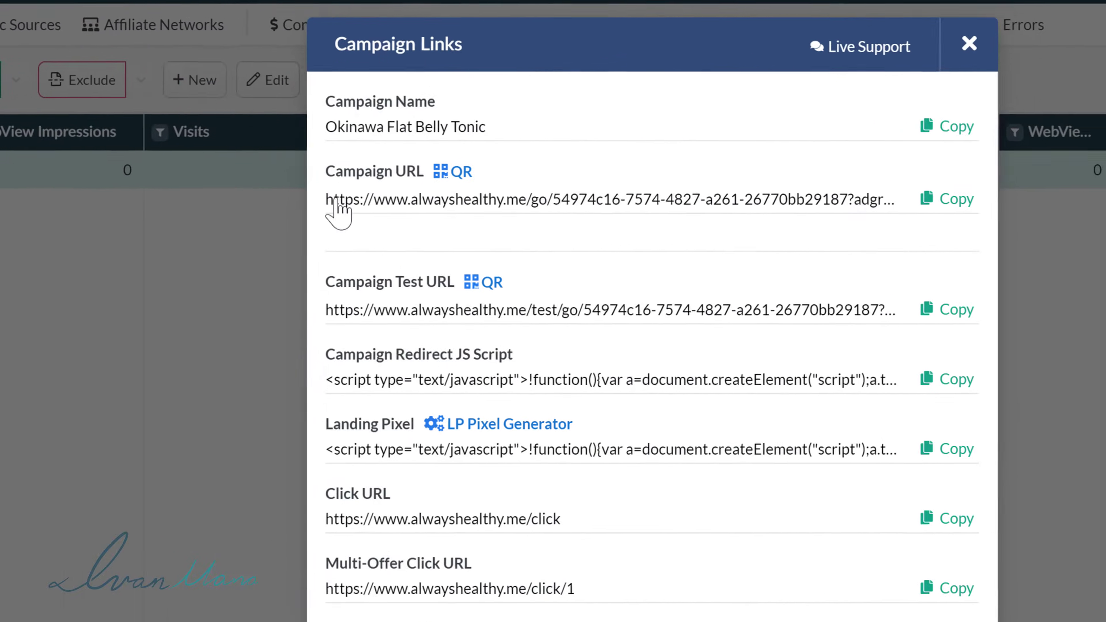
{"action": "left_click_drag", "start_coordinate": [789, 241], "coordinate": [1050, 243]}
{"action": "left_click_drag", "start_coordinate": [498, 189], "coordinate": [248, 299]}
{"action": "left_click_drag", "start_coordinate": [353, 302], "coordinate": [960, 299]}
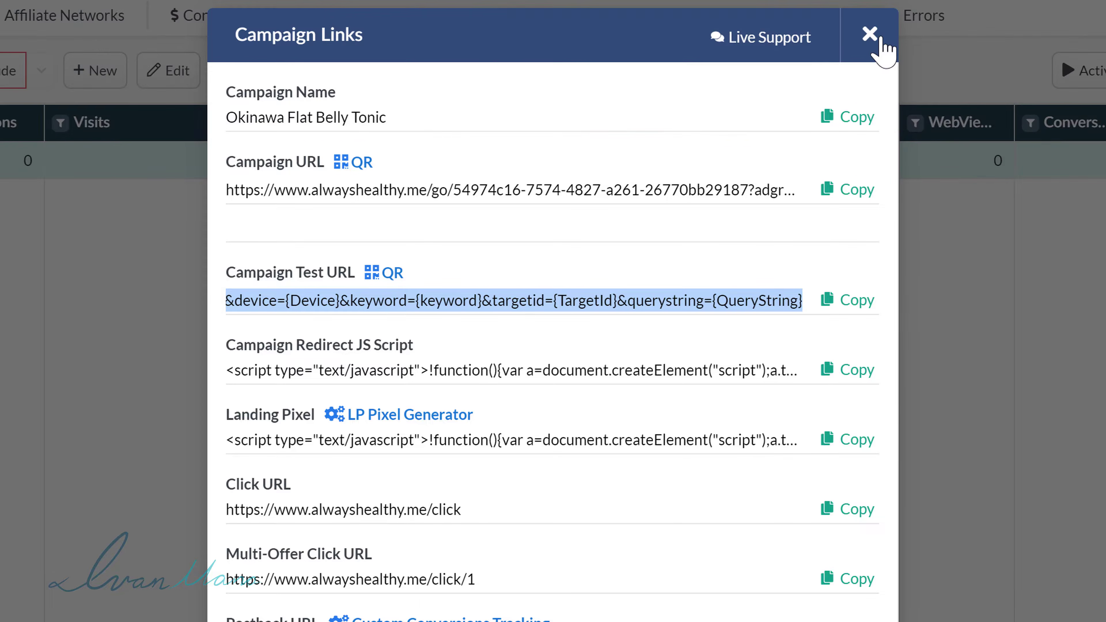
{"action": "left_click", "coordinate": [869, 34]}
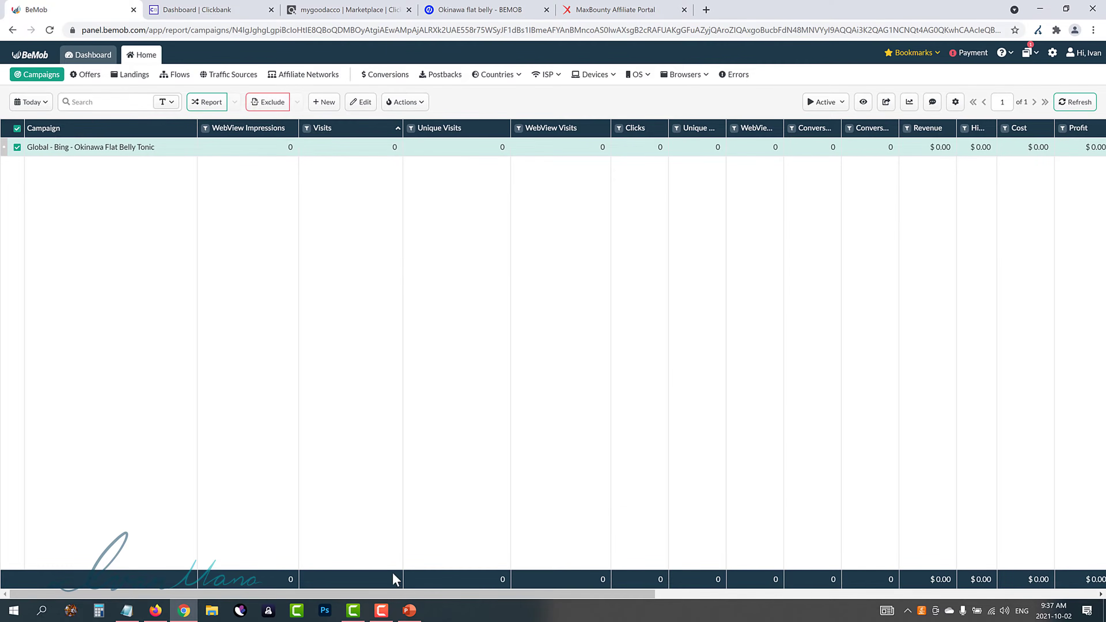
Review agenda item 3, the ClickBank campaign link with a landing page, in PowerPoint and return to BeMob in Chrome.
{"action": "left_click", "coordinate": [408, 611]}
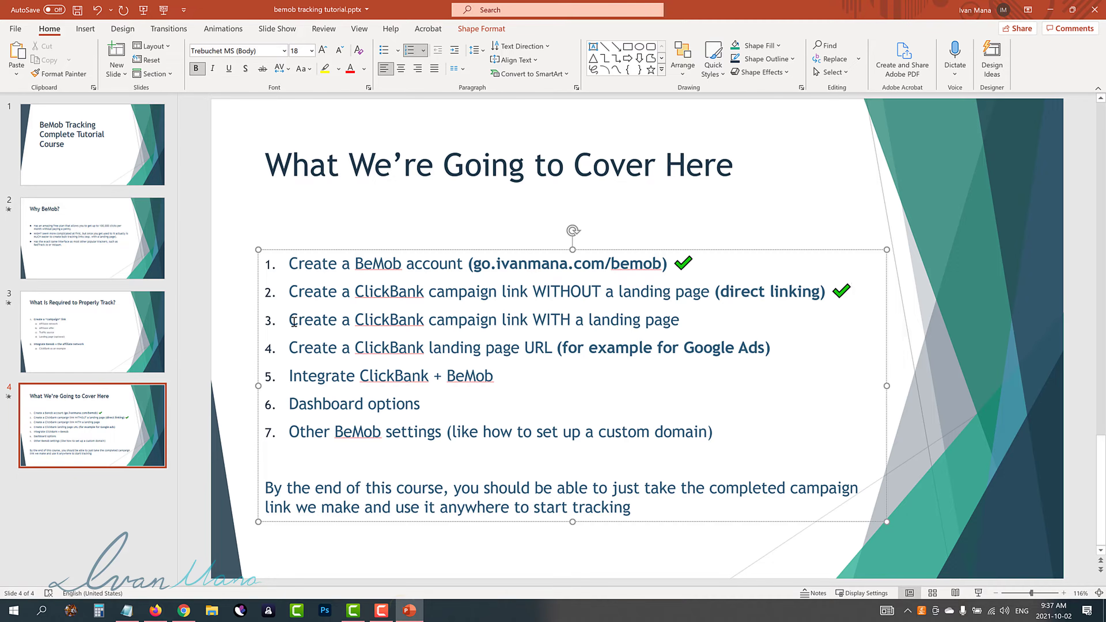
{"action": "left_click_drag", "start_coordinate": [295, 321], "coordinate": [681, 320]}
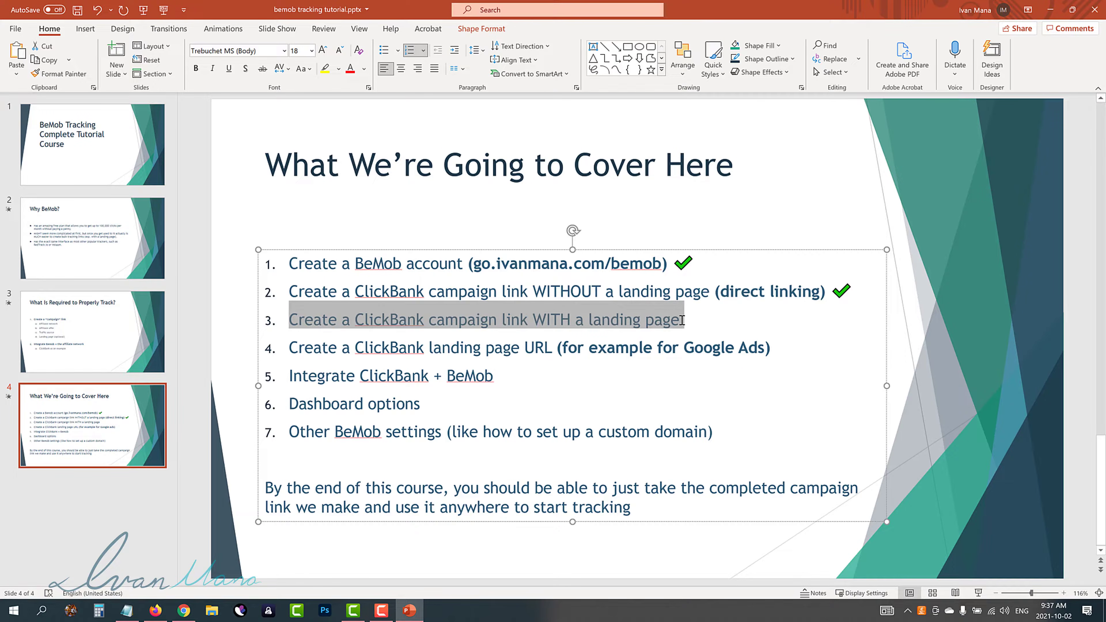
{"action": "left_click", "coordinate": [559, 320]}
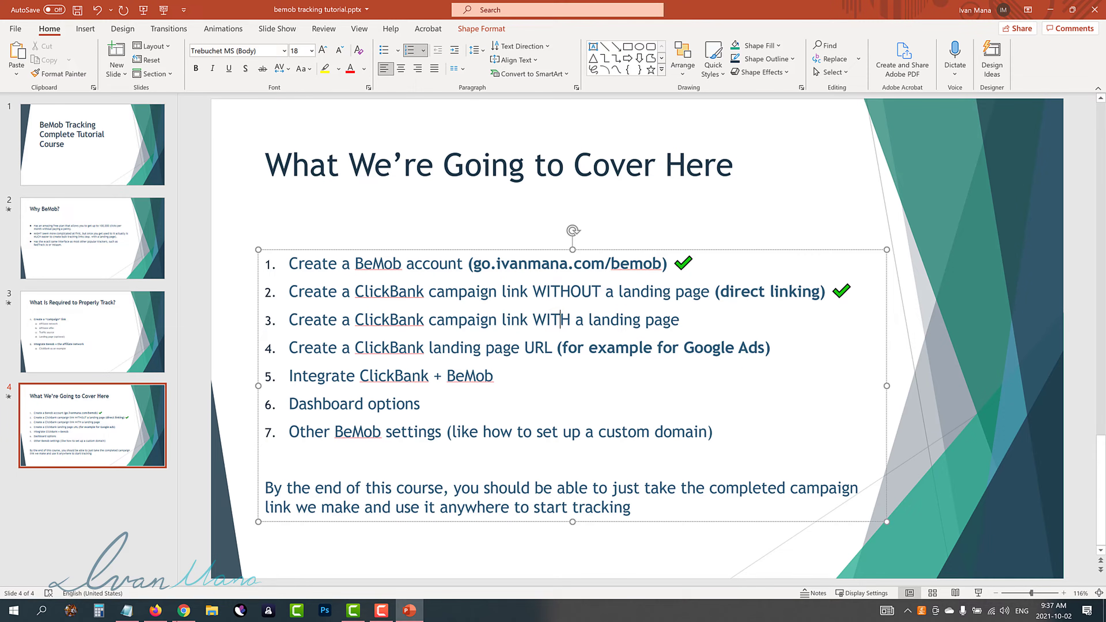
{"action": "left_click", "coordinate": [184, 611]}
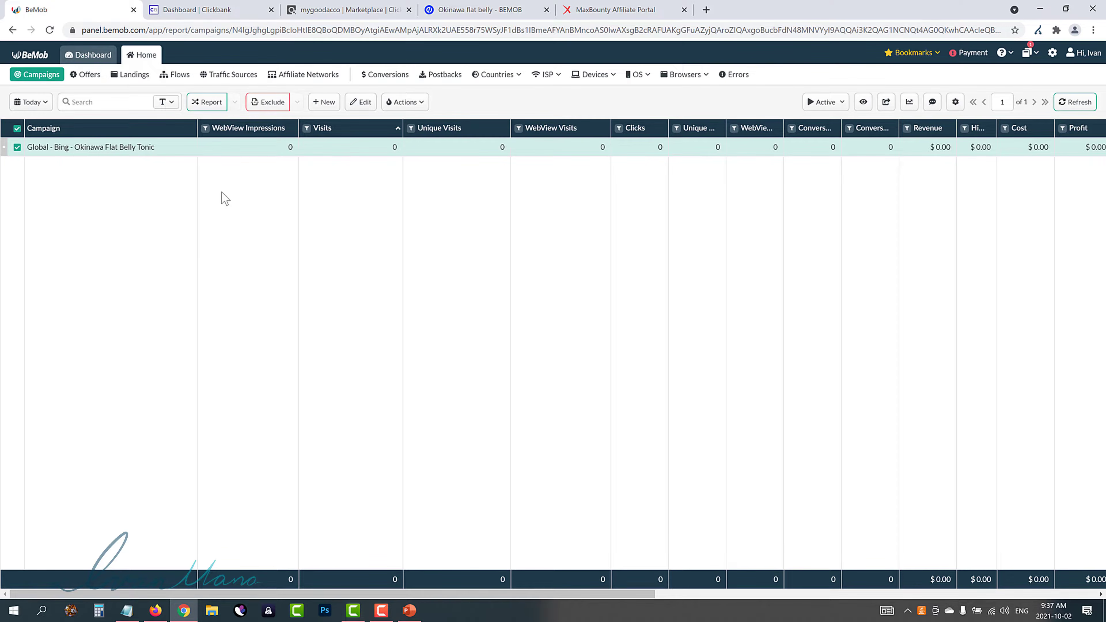
Start creating a new landing in BeMob's list of landings.
{"action": "left_click", "coordinate": [130, 74]}
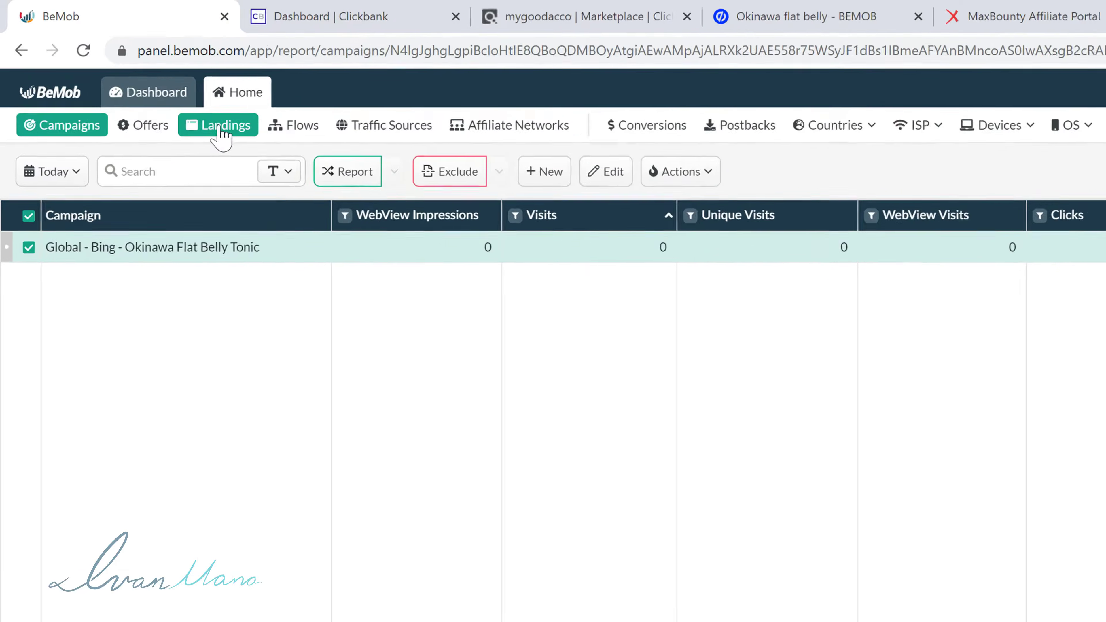
{"action": "left_click", "coordinate": [130, 74]}
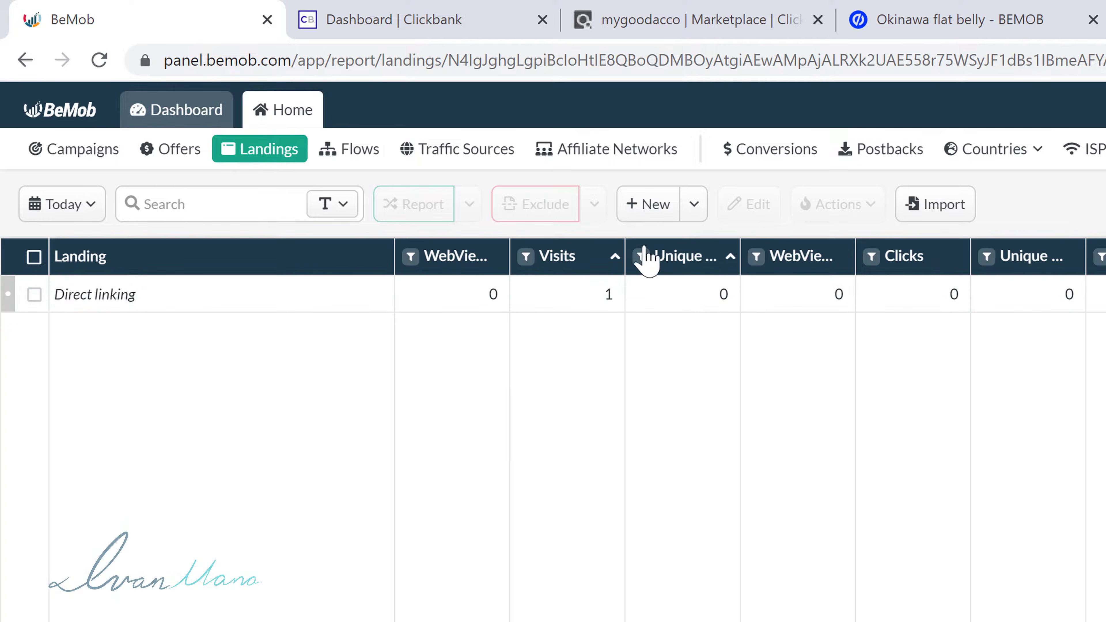
{"action": "left_click", "coordinate": [648, 206]}
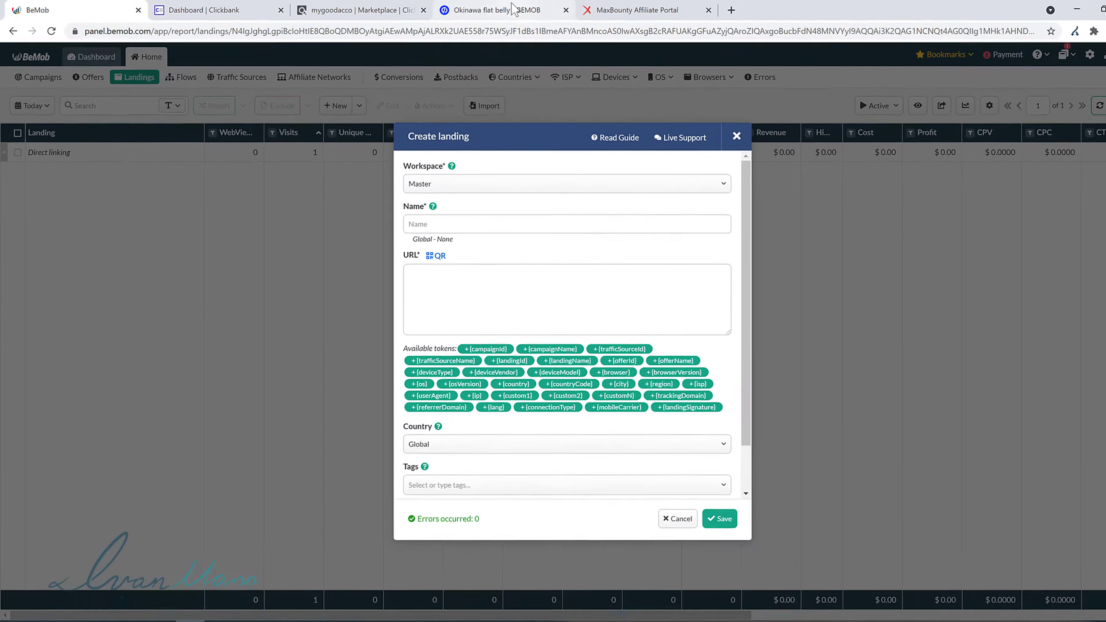
Switch to Unbounce, open the published Okinawa flat belly - BEMOB page and look through it from headline to pricing details.
{"action": "left_click", "coordinate": [857, 13]}
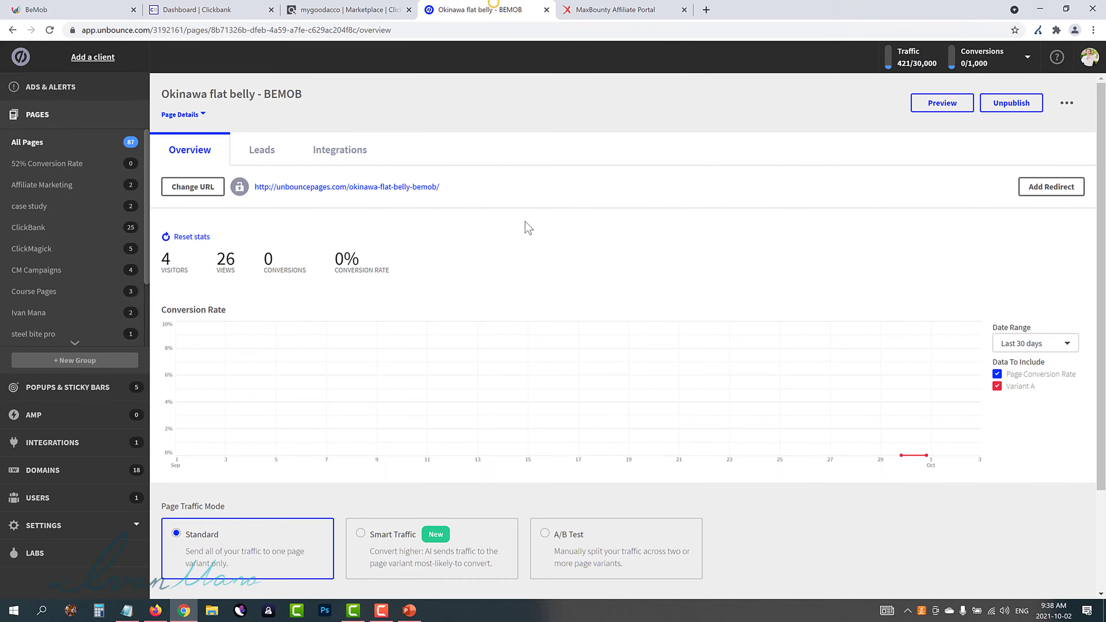
{"action": "left_click", "coordinate": [365, 187]}
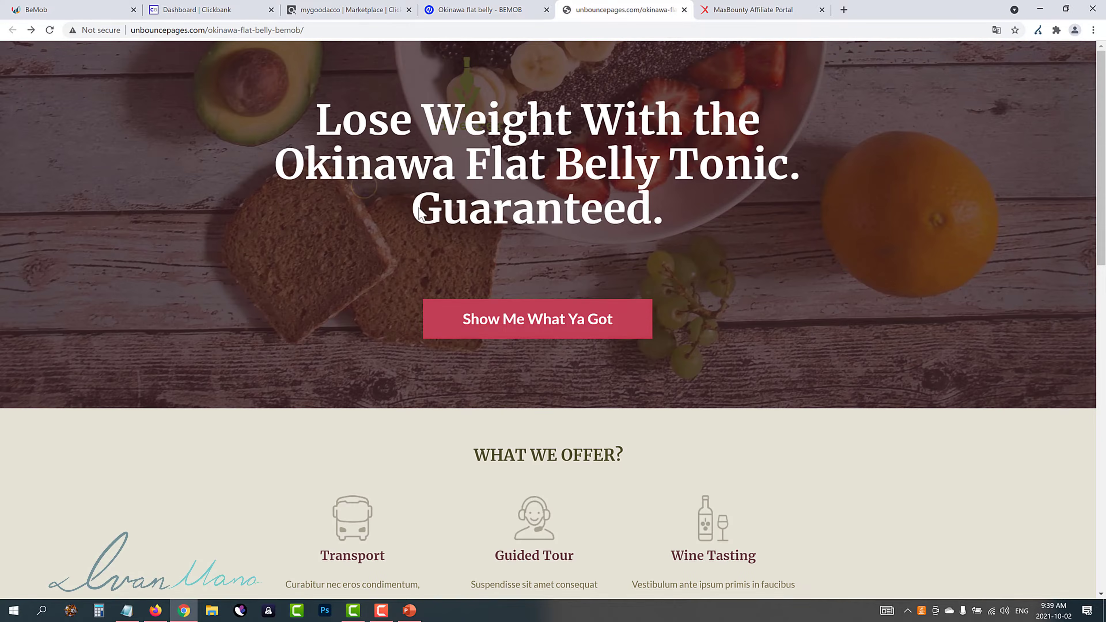
{"action": "scroll", "coordinate": [735, 355], "scroll_direction": "down", "scroll_amount": 15}
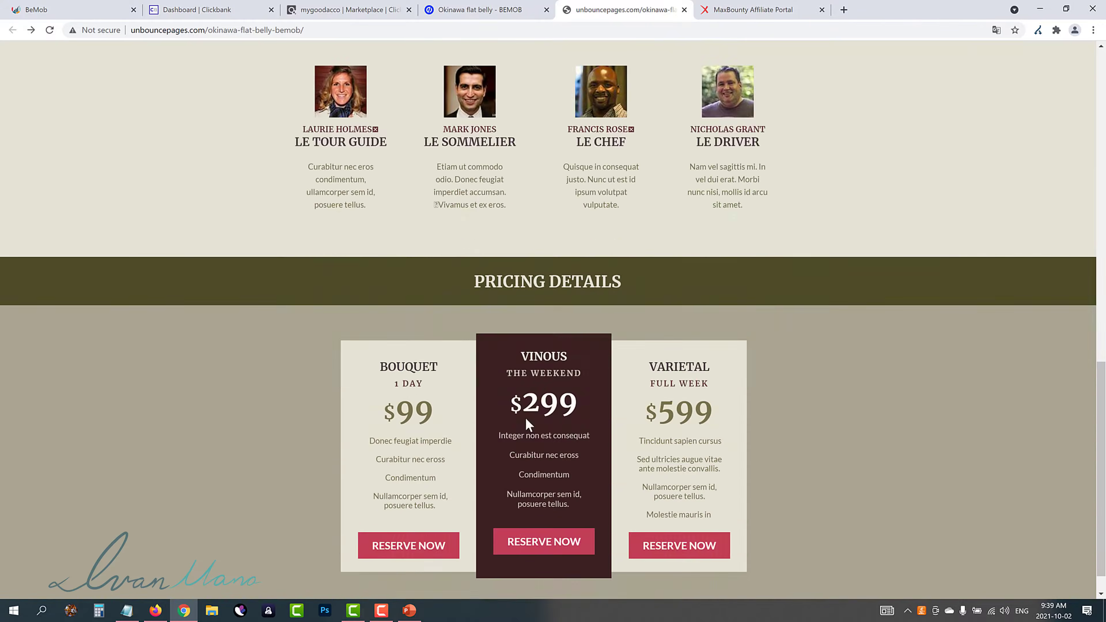
{"action": "scroll", "coordinate": [589, 438], "scroll_direction": "up", "scroll_amount": 2}
{"action": "scroll", "coordinate": [619, 416], "scroll_direction": "up", "scroll_amount": 3}
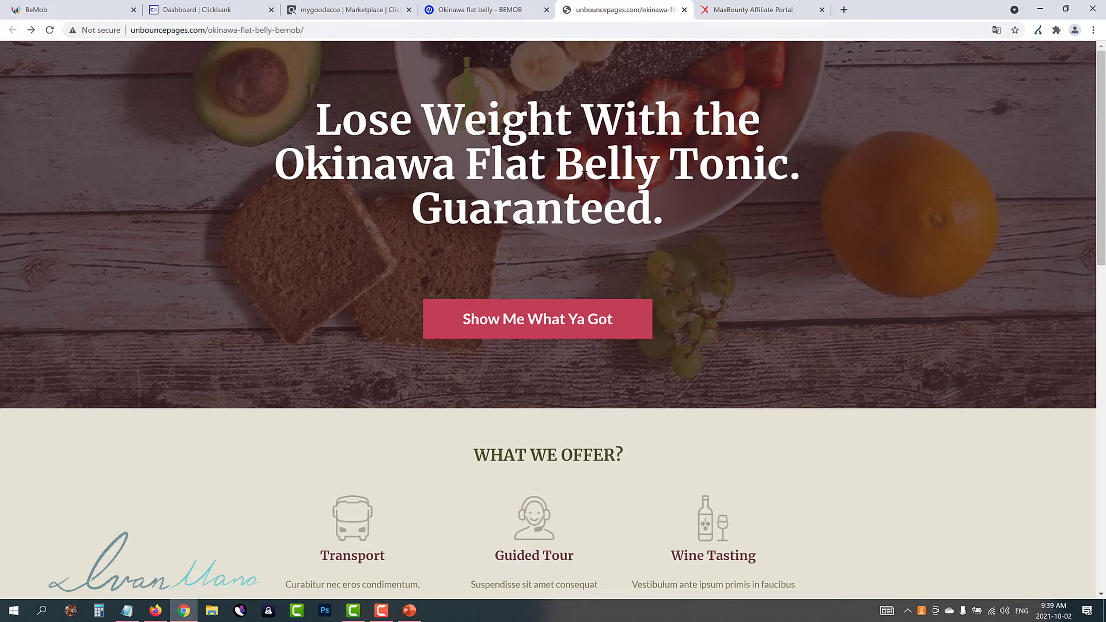
{"action": "left_click", "coordinate": [501, 8]}
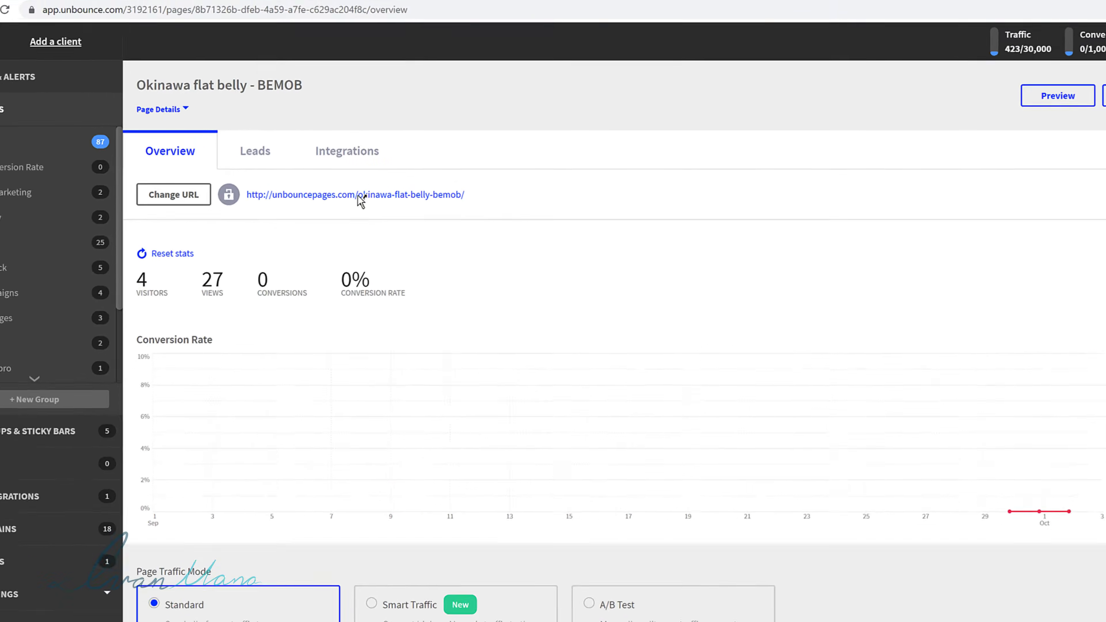
{"action": "right_click", "coordinate": [359, 197]}
{"action": "left_click", "coordinate": [410, 277]}
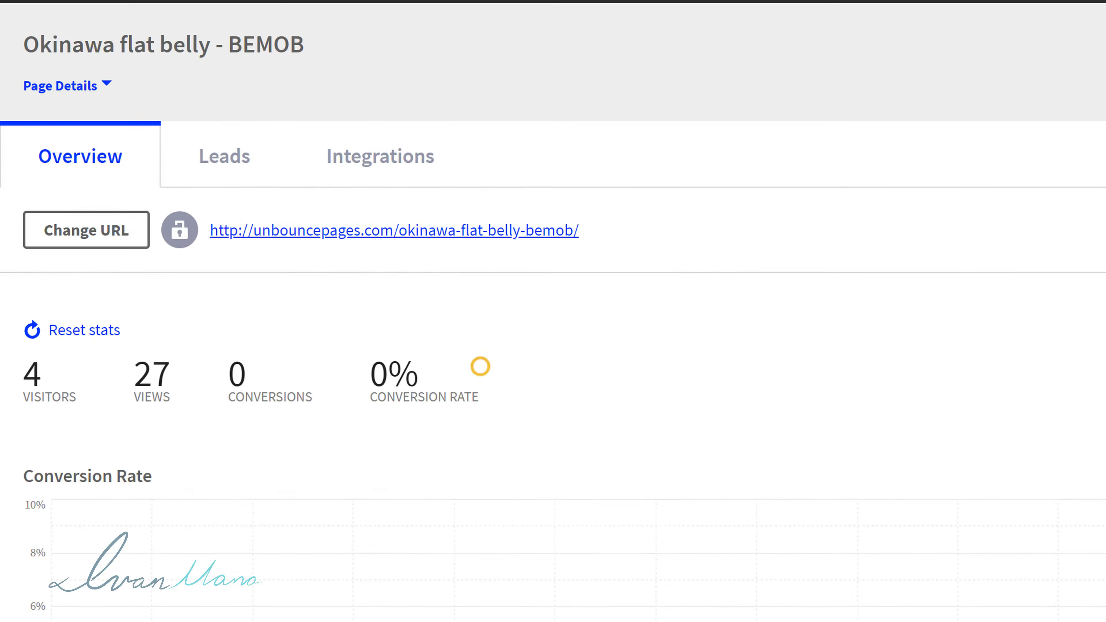
{"action": "left_click", "coordinate": [264, 1]}
{"action": "left_click_drag", "start_coordinate": [642, 70], "coordinate": [185, 72]}
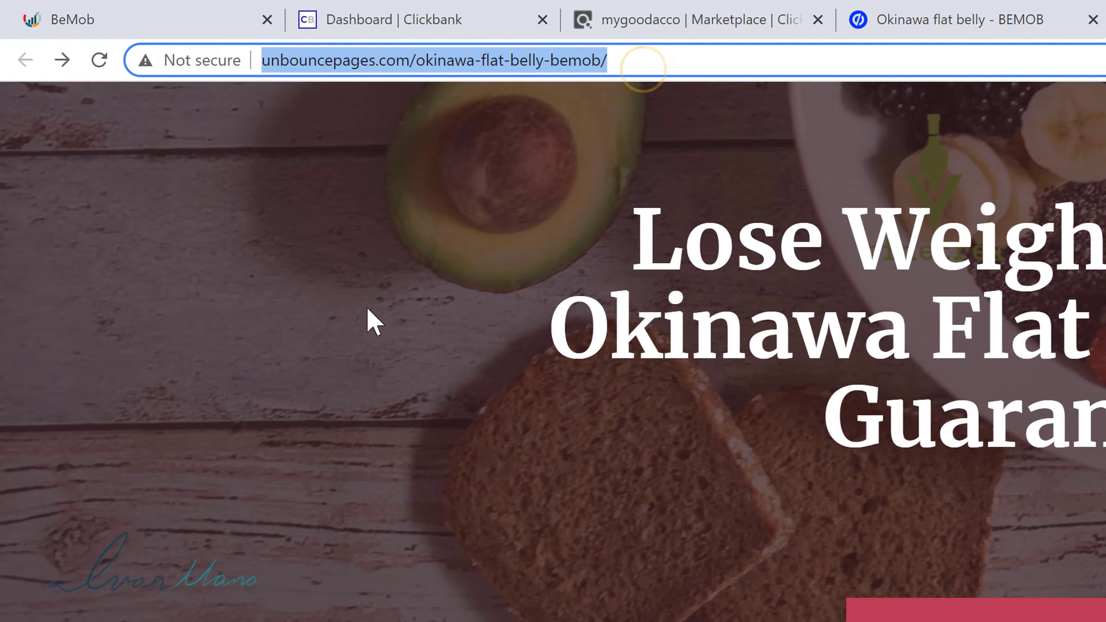
{"action": "left_click", "coordinate": [366, 307]}
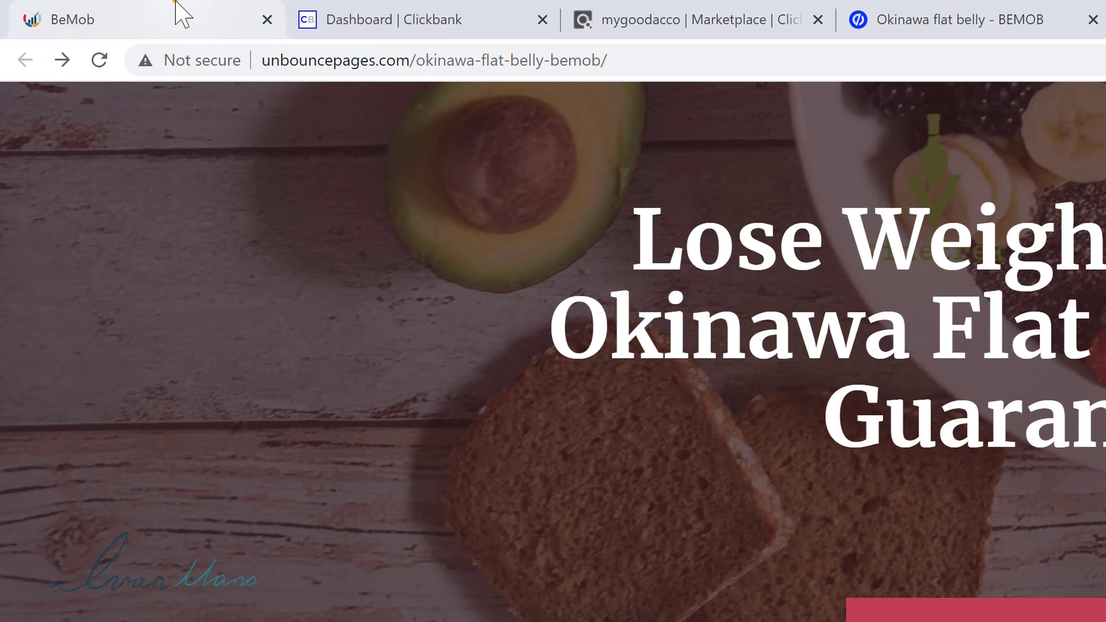
{"action": "left_click", "coordinate": [178, 12]}
{"action": "left_click", "coordinate": [776, 485]}
{"action": "right_click", "coordinate": [754, 499]}
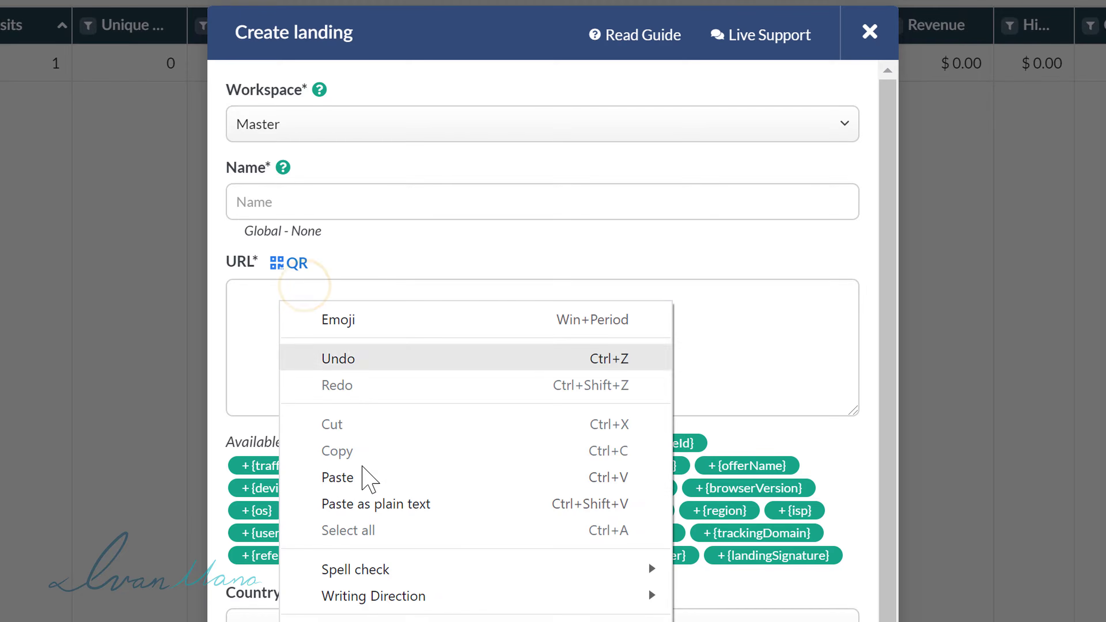
{"action": "left_click", "coordinate": [337, 477]}
Name the landing Okinawa Flat Belly Tonic and assign it to the YouTube workspace.
{"action": "left_click", "coordinate": [297, 194]}
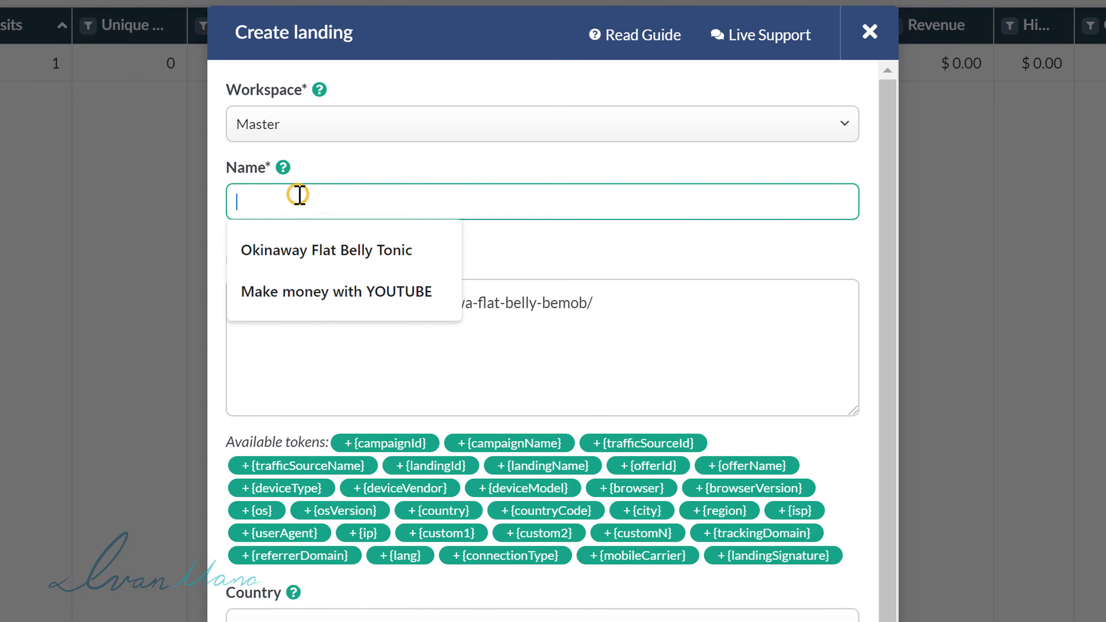
{"action": "left_click", "coordinate": [319, 245]}
{"action": "left_click", "coordinate": [298, 203]}
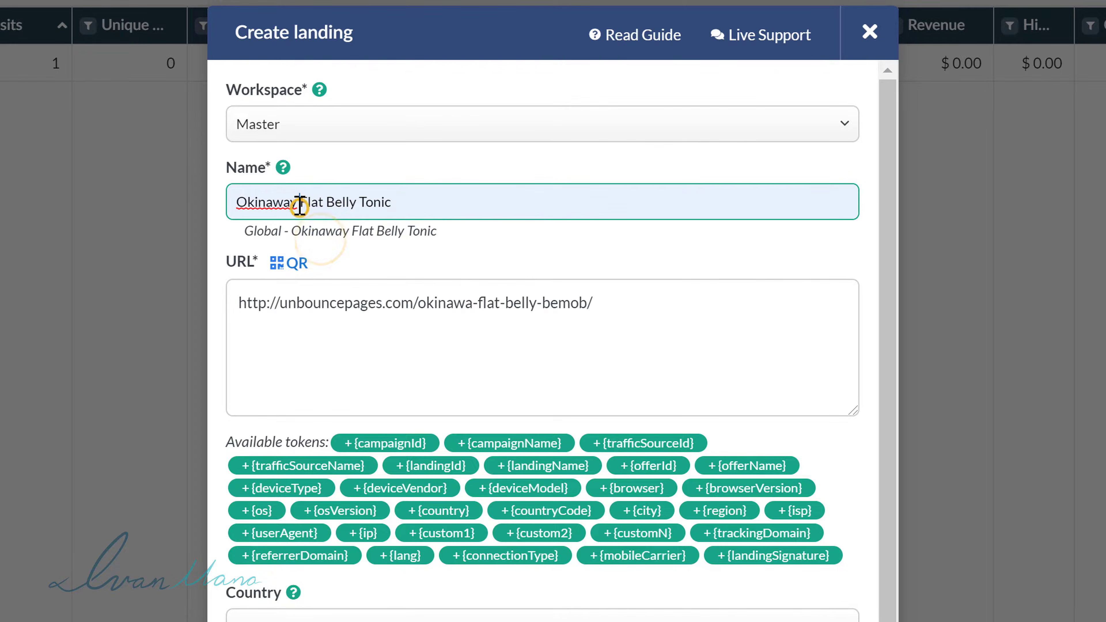
{"action": "key", "text": "BackSpace"}
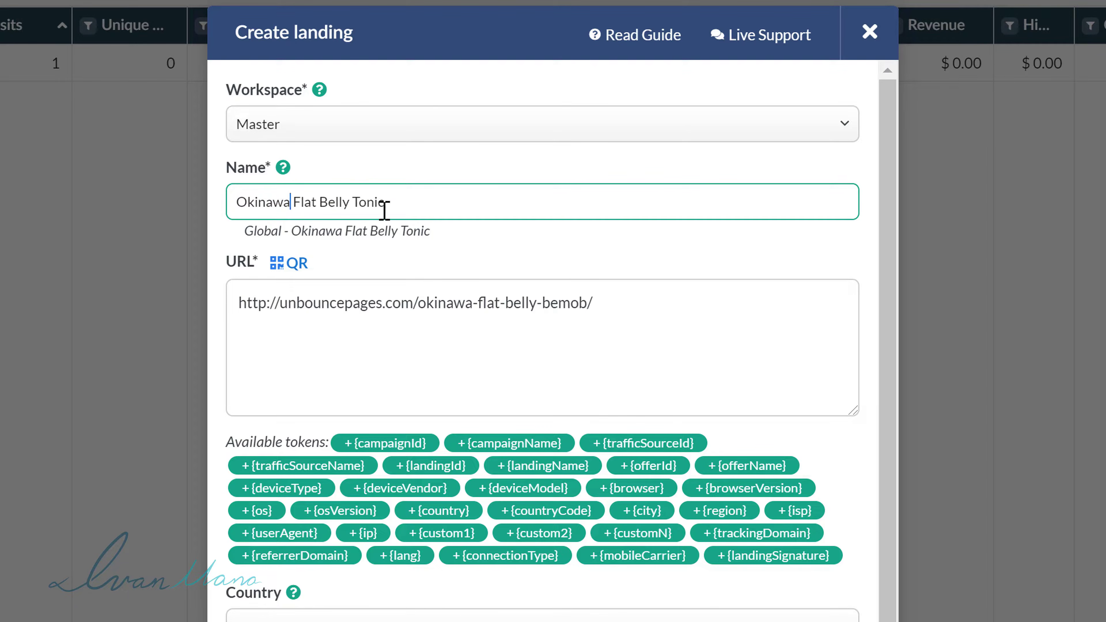
{"action": "left_click", "coordinate": [314, 126]}
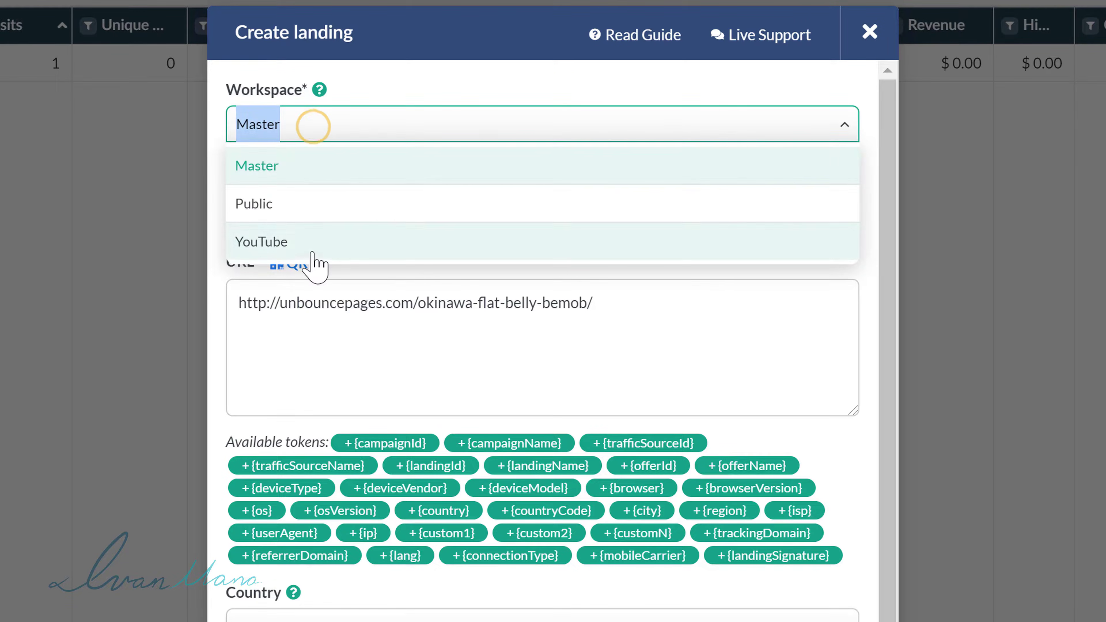
{"action": "left_click", "coordinate": [313, 246]}
Examine the landing's Country, Tags and Offers settings and check the published landing page for how many offers it promotes.
{"action": "scroll", "coordinate": [360, 523], "scroll_direction": "down", "scroll_amount": 2}
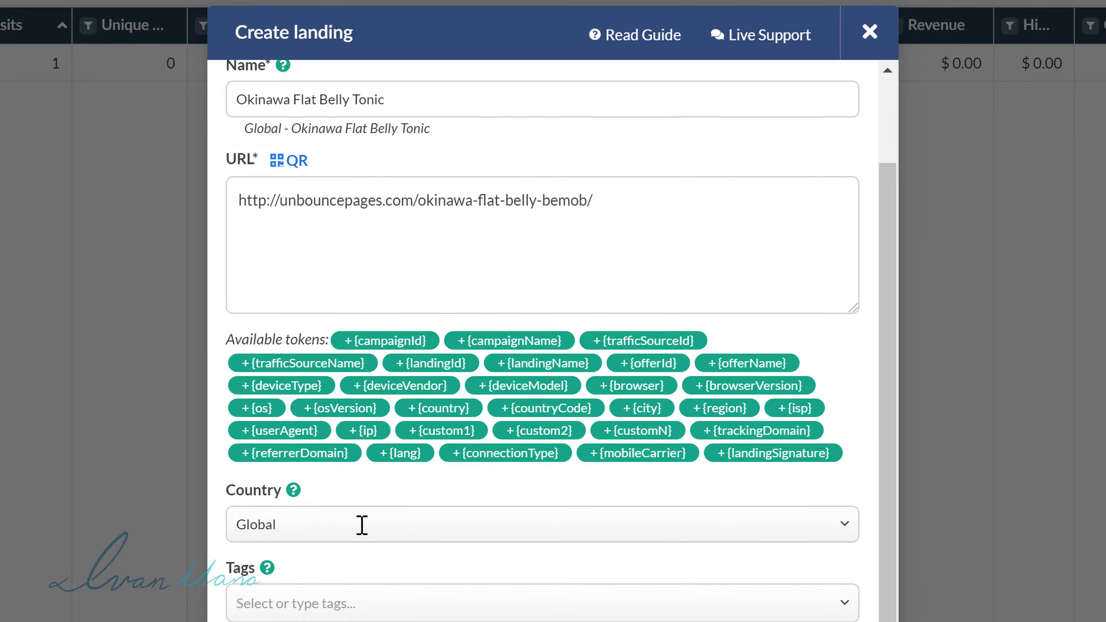
{"action": "scroll", "coordinate": [348, 563], "scroll_direction": "down", "scroll_amount": 3}
{"action": "scroll", "coordinate": [331, 459], "scroll_direction": "down", "scroll_amount": 1}
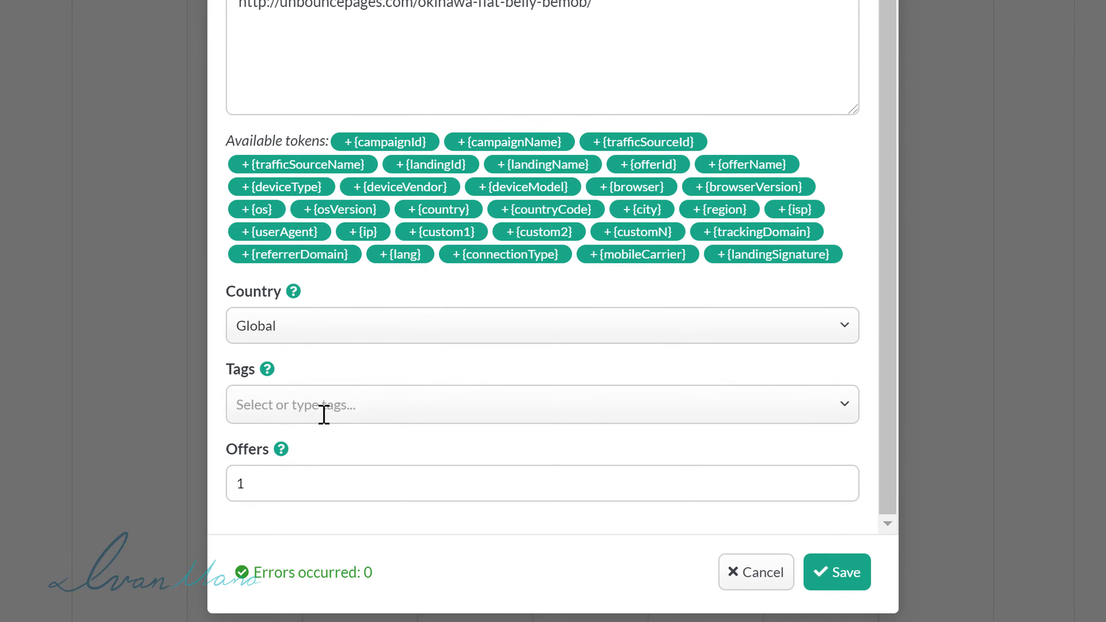
{"action": "left_click", "coordinate": [351, 409]}
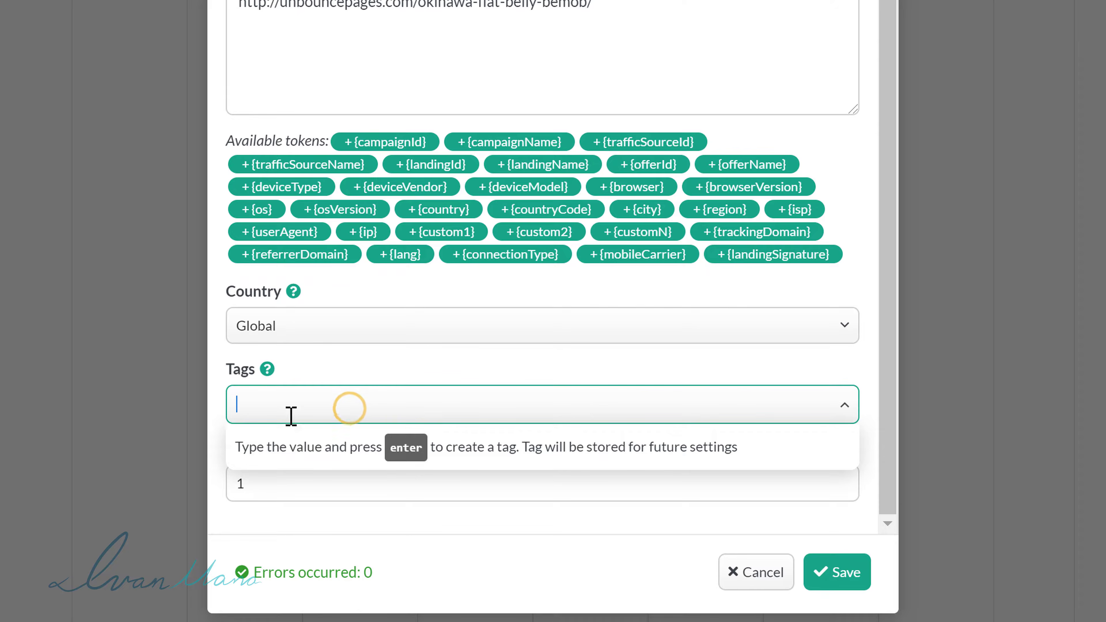
{"action": "left_click", "coordinate": [334, 360]}
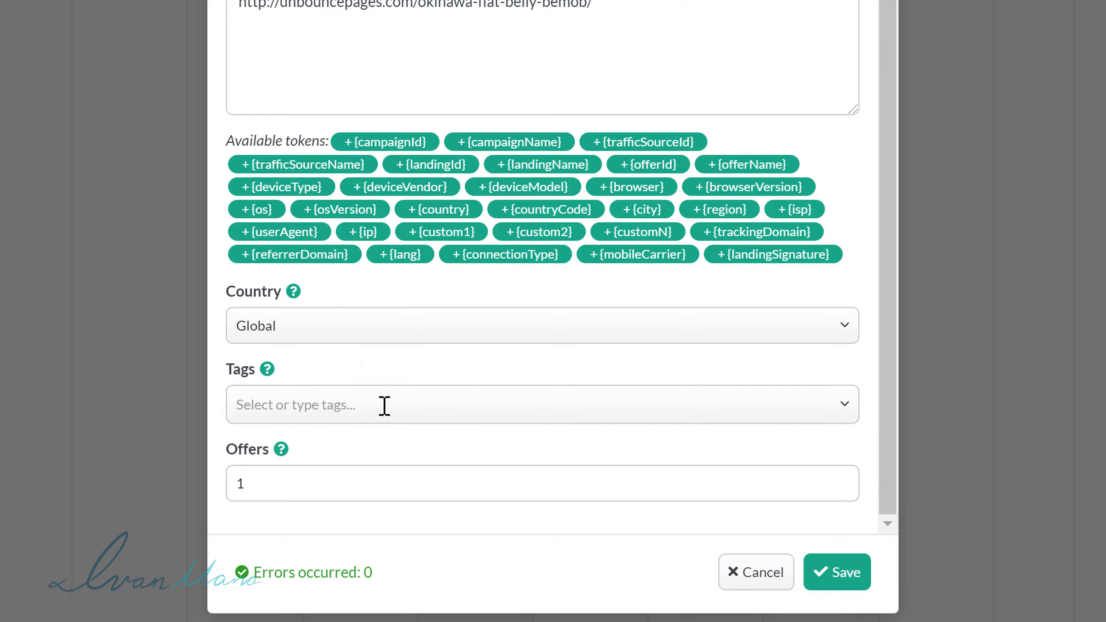
{"action": "double_click", "coordinate": [265, 482]}
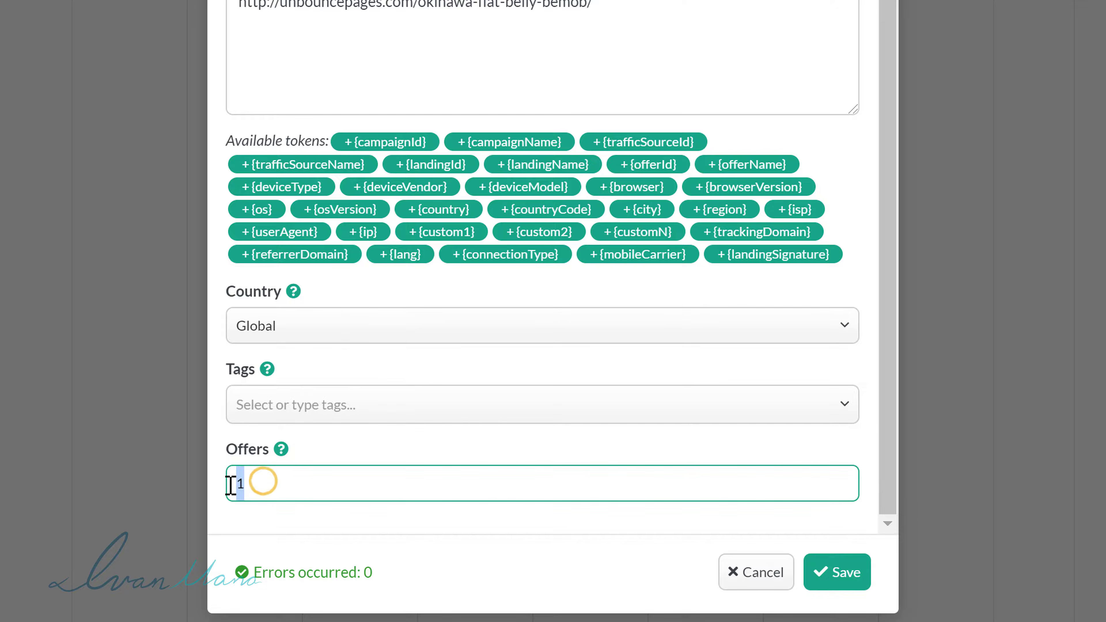
{"action": "left_click", "coordinate": [336, 454]}
{"action": "scroll", "coordinate": [418, 279], "scroll_direction": "up", "scroll_amount": 2}
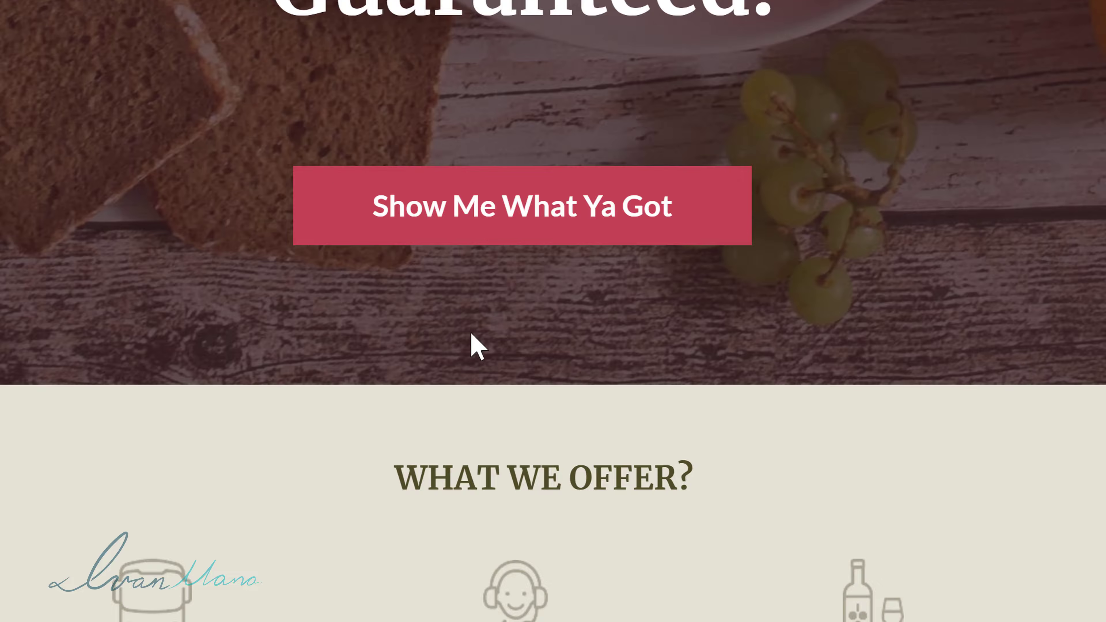
{"action": "scroll", "coordinate": [471, 346], "scroll_direction": "down", "scroll_amount": 15}
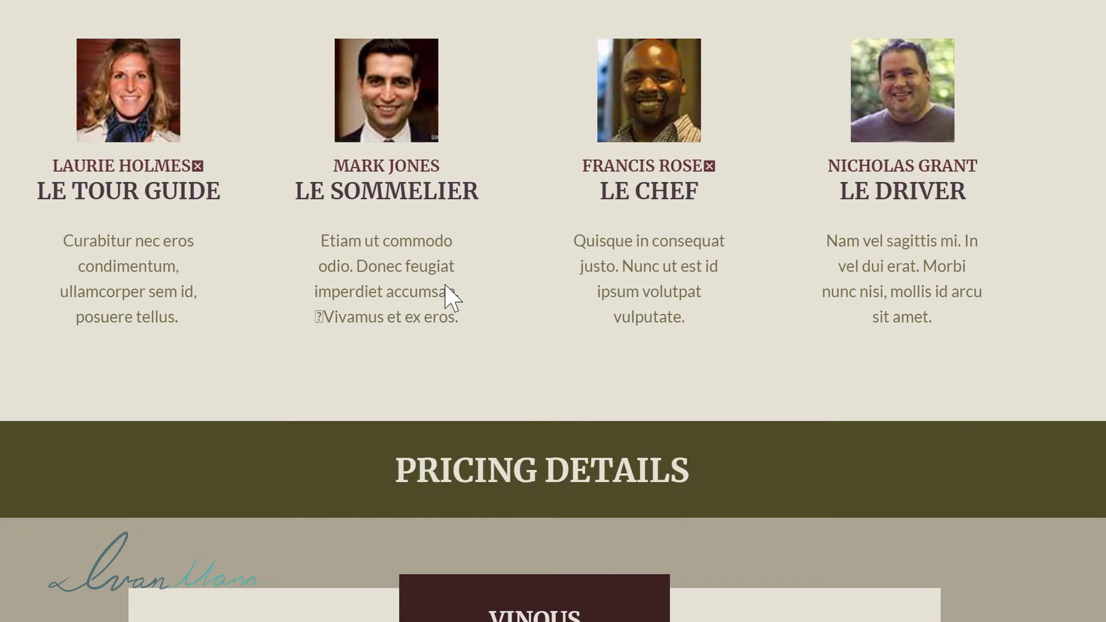
{"action": "scroll", "coordinate": [448, 297], "scroll_direction": "up", "scroll_amount": 15}
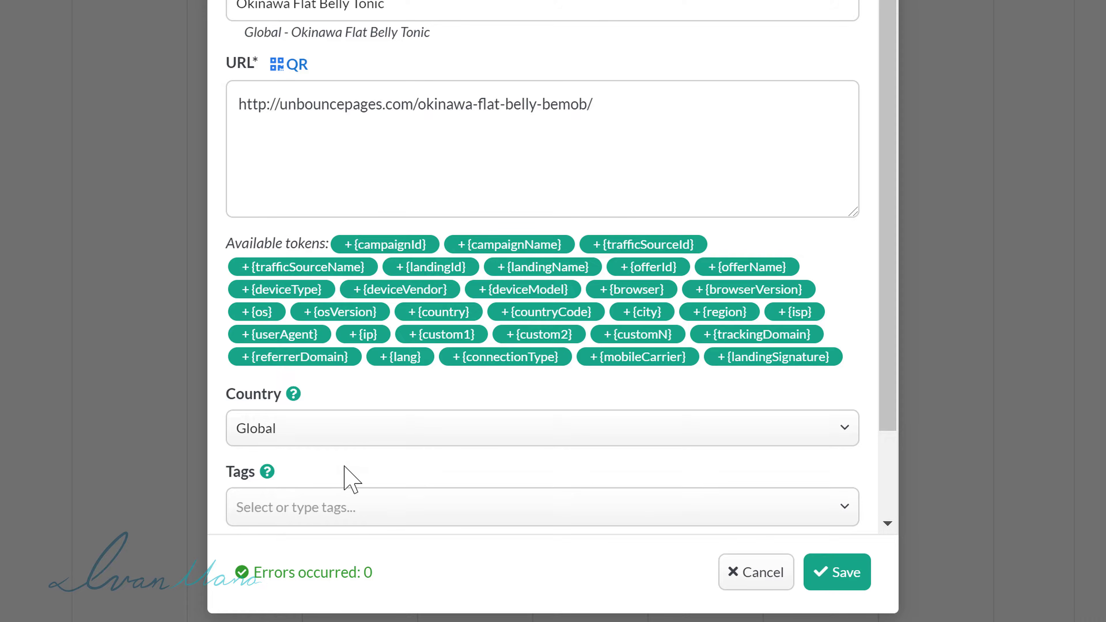
Save the new Okinawa Flat Belly Tonic landing with 1 offer.
{"action": "scroll", "coordinate": [337, 471], "scroll_direction": "down", "scroll_amount": 2}
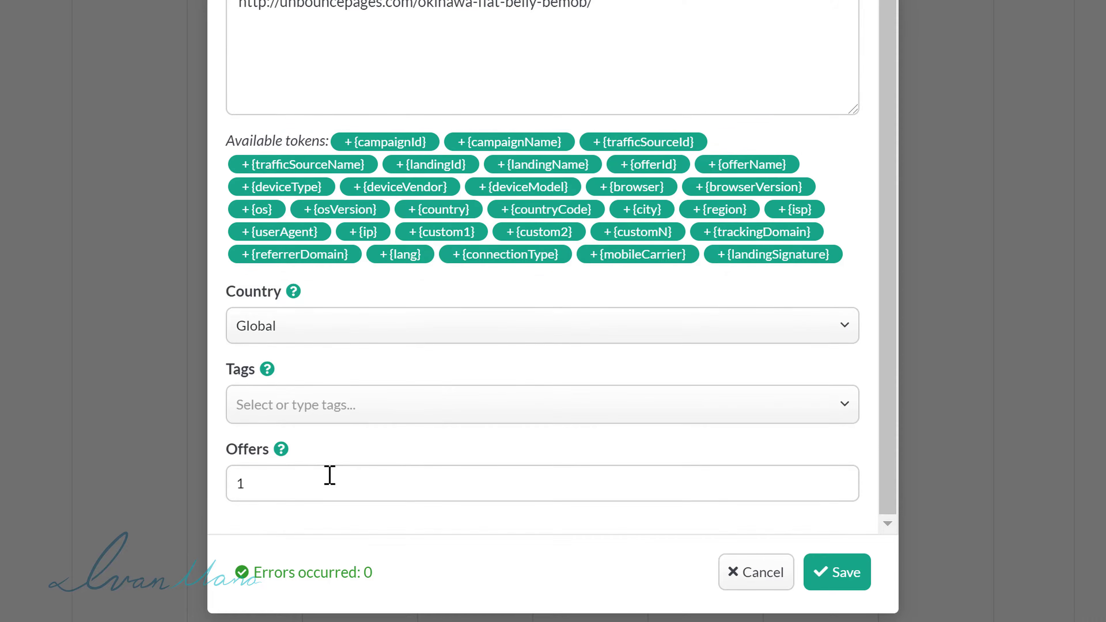
{"action": "left_click", "coordinate": [263, 481]}
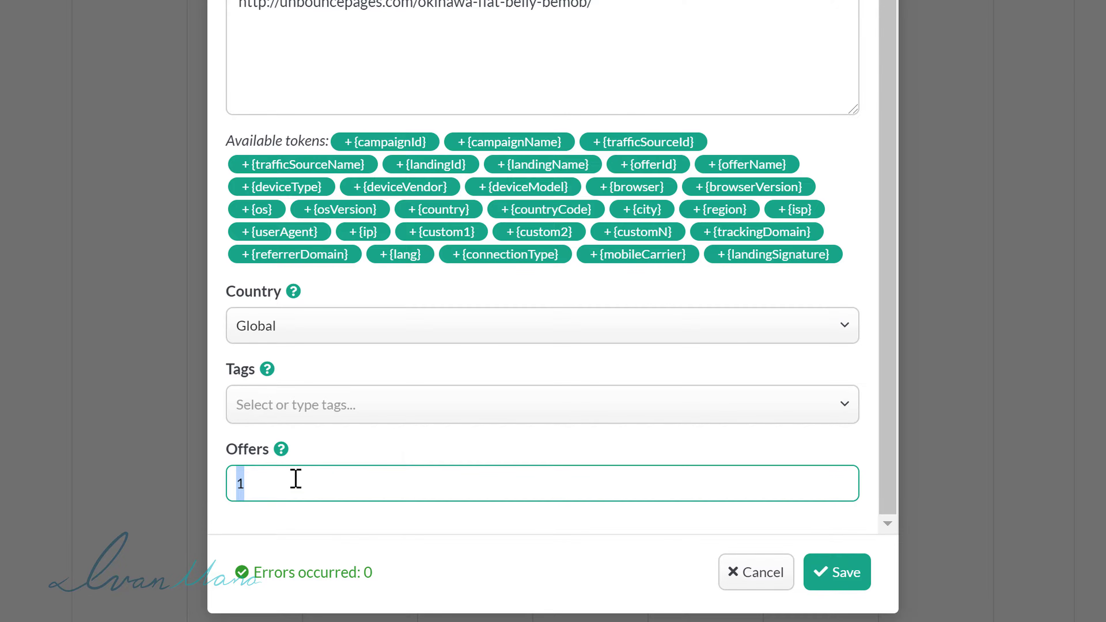
{"action": "left_click", "coordinate": [280, 488]}
{"action": "left_click_drag", "start_coordinate": [281, 486], "coordinate": [232, 484]}
{"action": "left_click", "coordinate": [399, 437]}
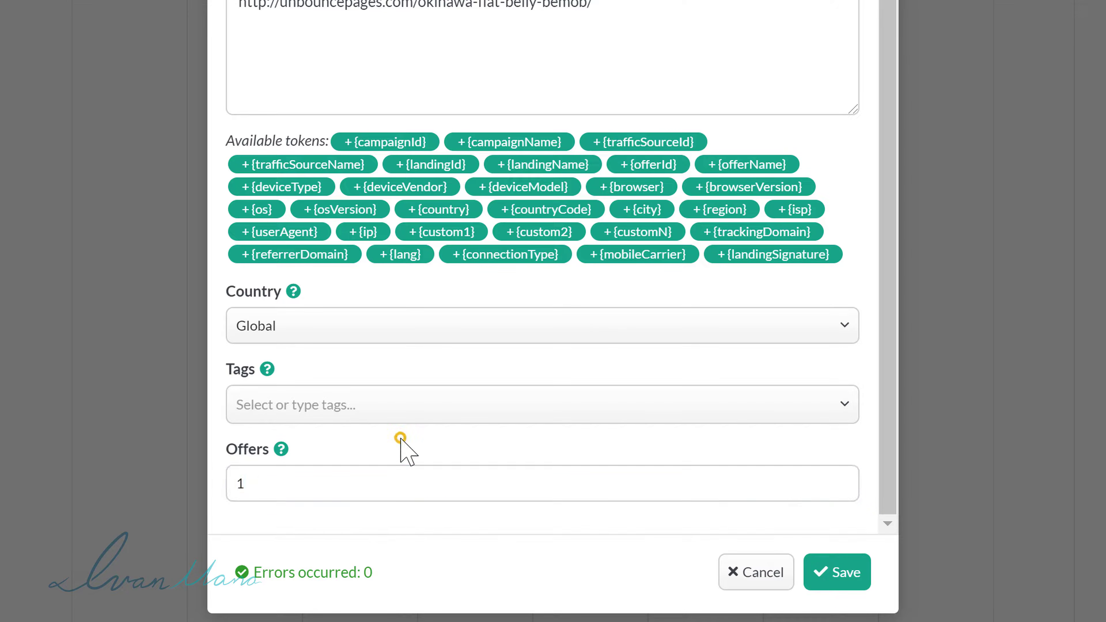
{"action": "scroll", "coordinate": [405, 410], "scroll_direction": "up", "scroll_amount": 1}
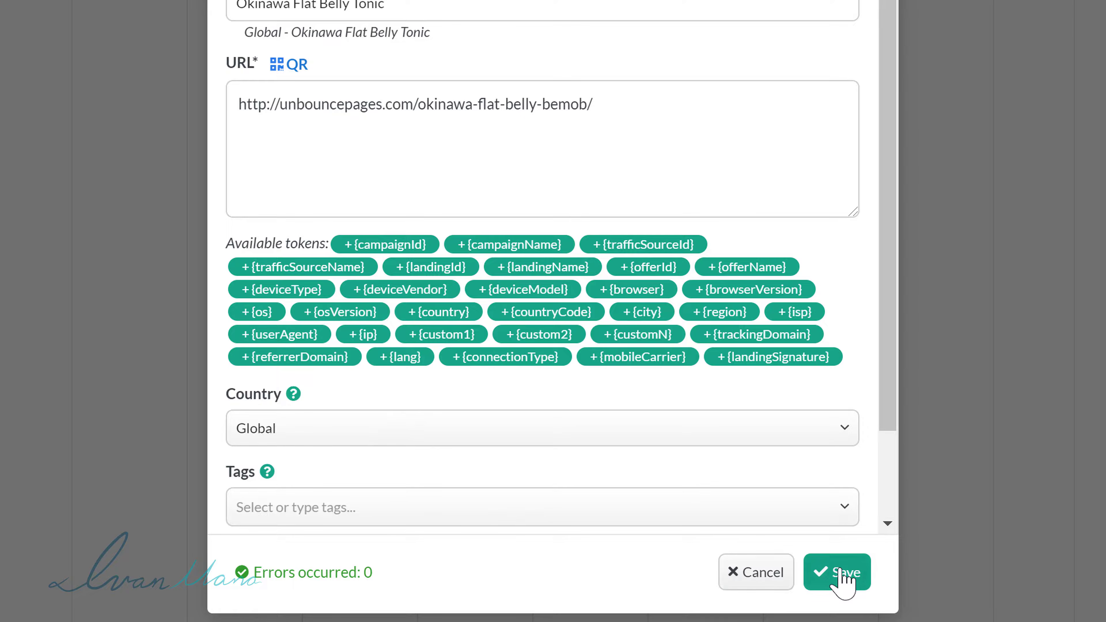
{"action": "left_click", "coordinate": [841, 573]}
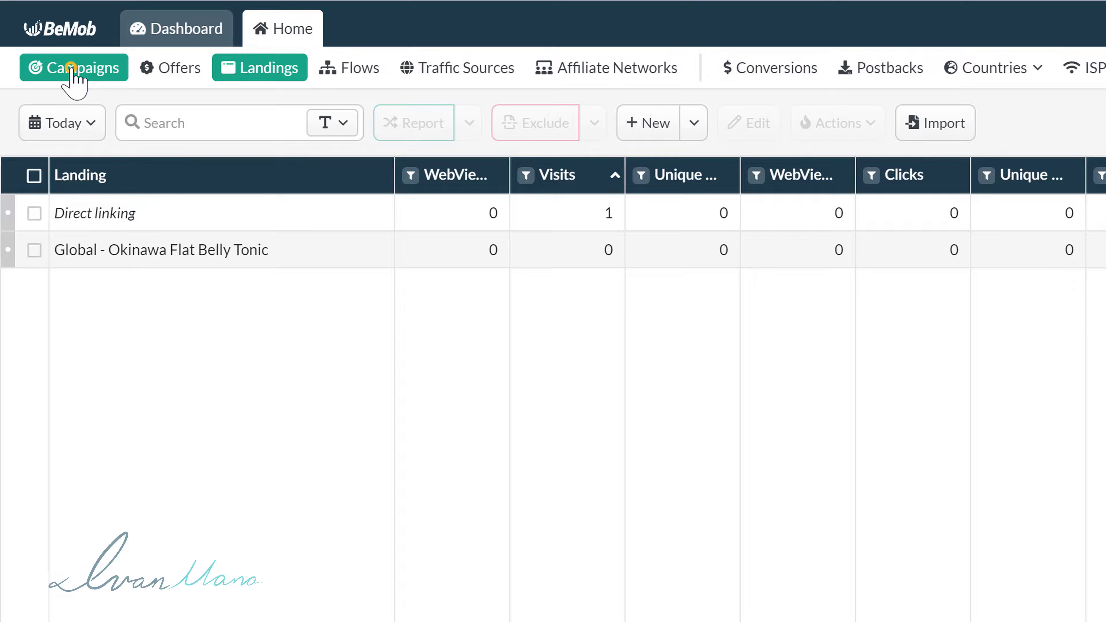
Open the campaign links of Global - Bing - Okinawa Flat Belly Tonic, compare both click URLs and copy the Multi-Offer Click URL.
{"action": "left_click", "coordinate": [71, 69]}
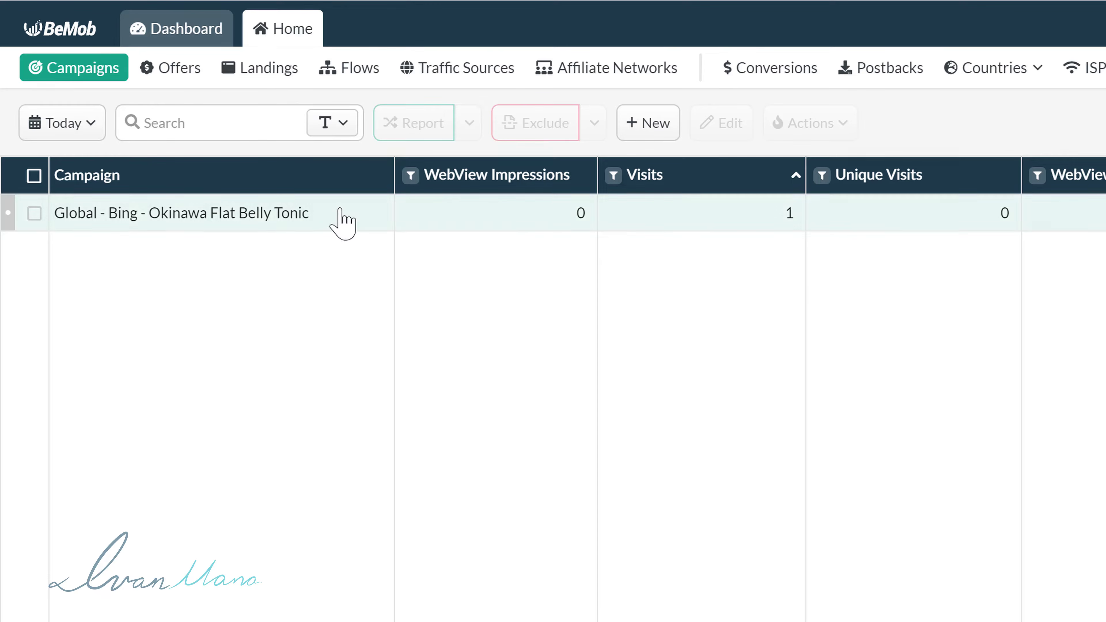
{"action": "right_click", "coordinate": [340, 209]}
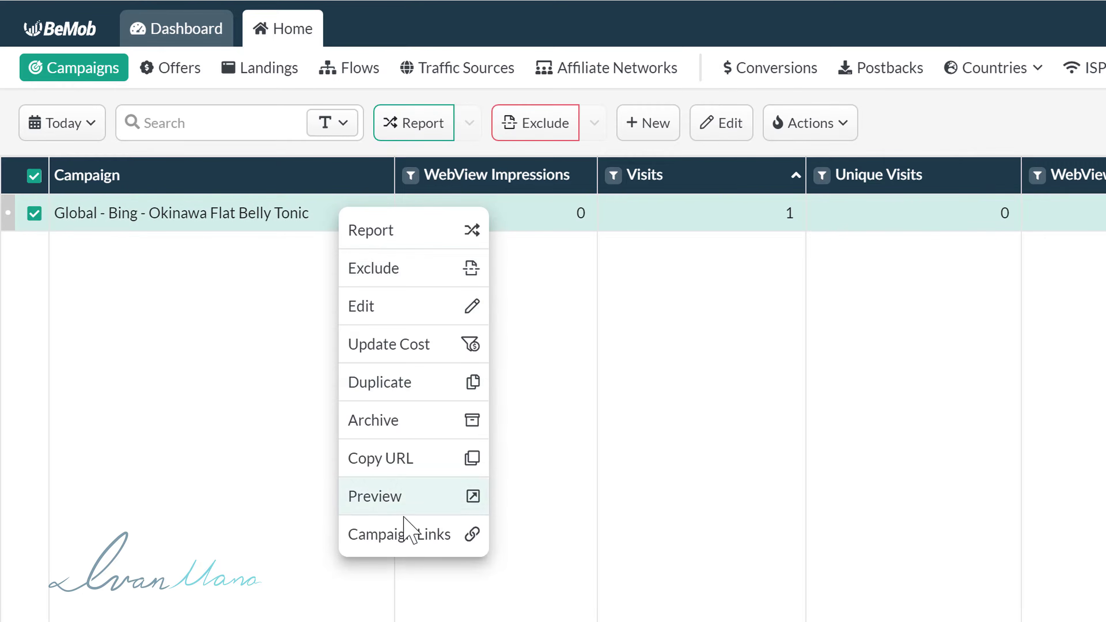
{"action": "left_click", "coordinate": [407, 543]}
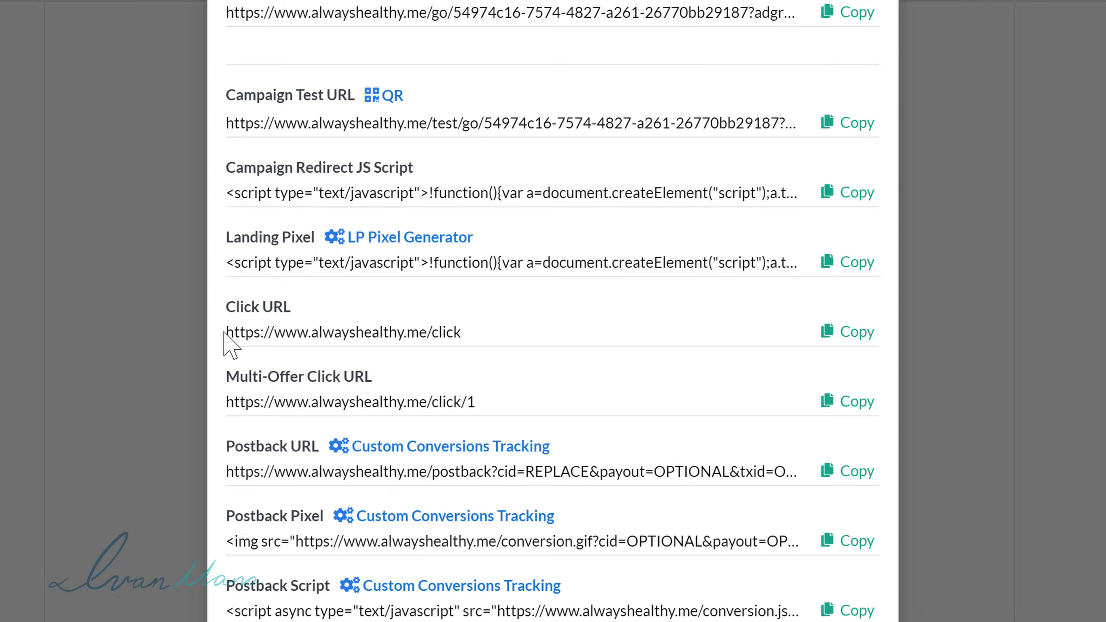
{"action": "left_click_drag", "start_coordinate": [224, 332], "coordinate": [476, 342]}
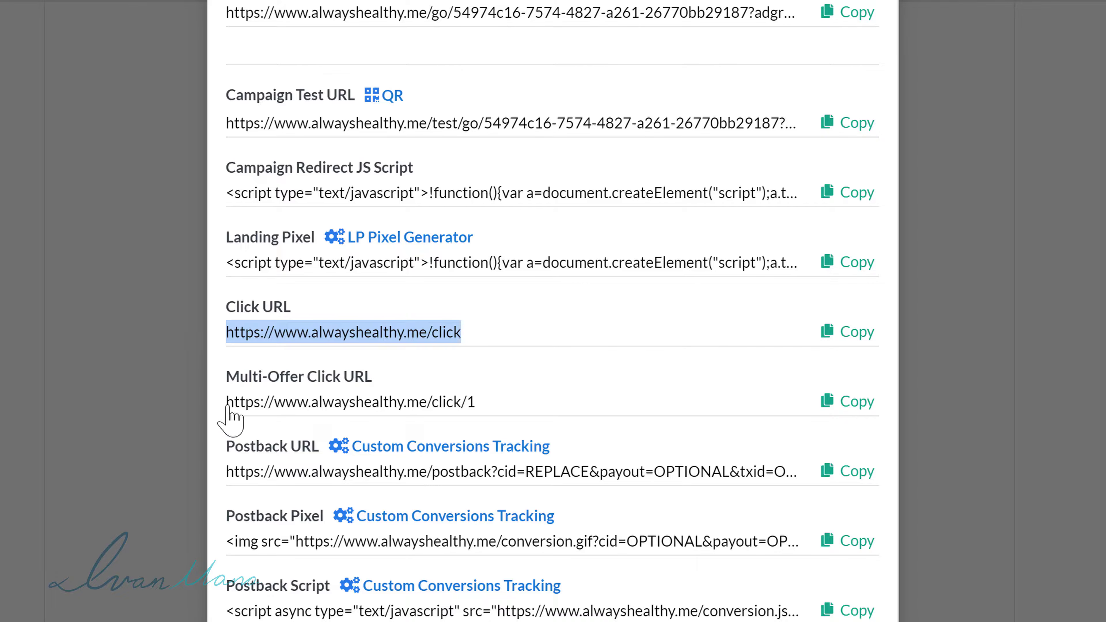
{"action": "left_click_drag", "start_coordinate": [223, 401], "coordinate": [501, 425]}
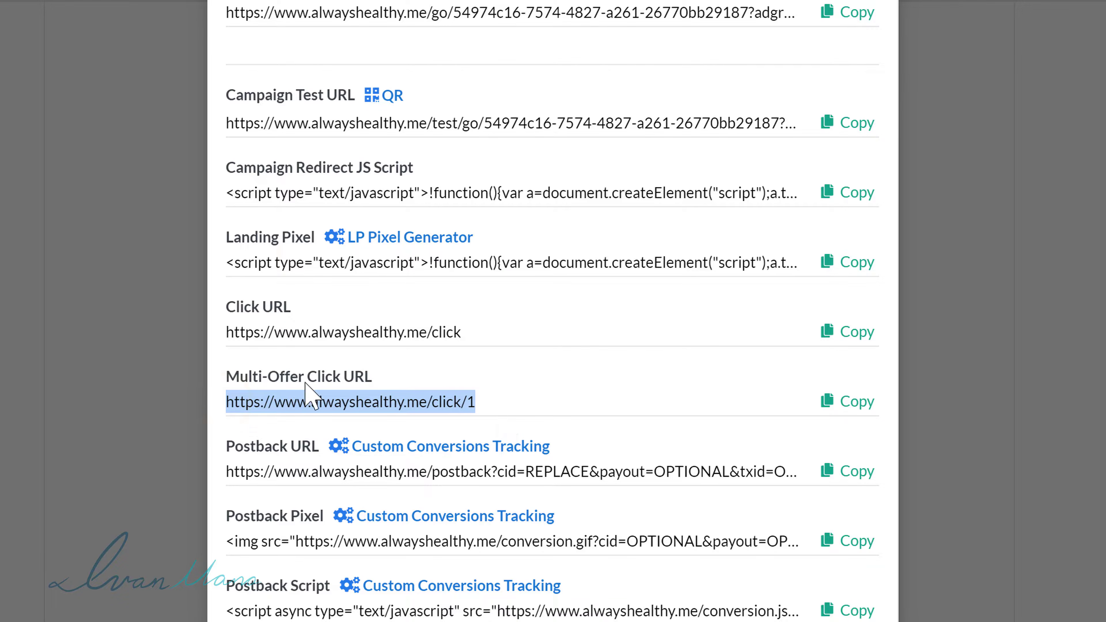
{"action": "left_click", "coordinate": [470, 403]}
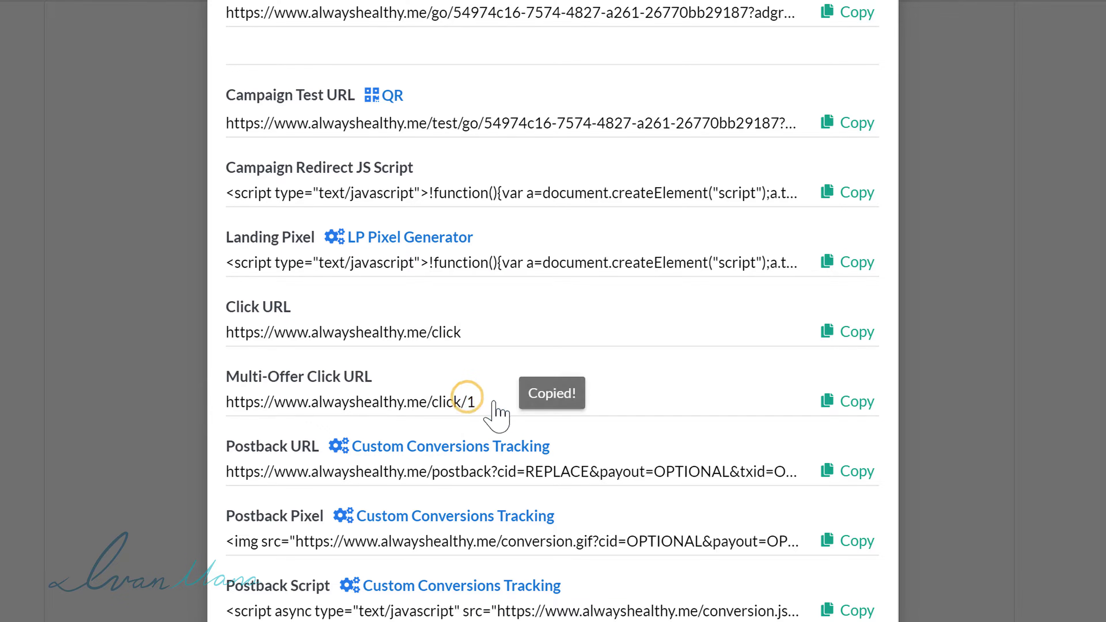
Examine the campaign's Multi-Offer Click URL and copy the regular Click URL instead.
{"action": "left_click_drag", "start_coordinate": [493, 400], "coordinate": [378, 401]}
{"action": "left_click", "coordinate": [358, 400]}
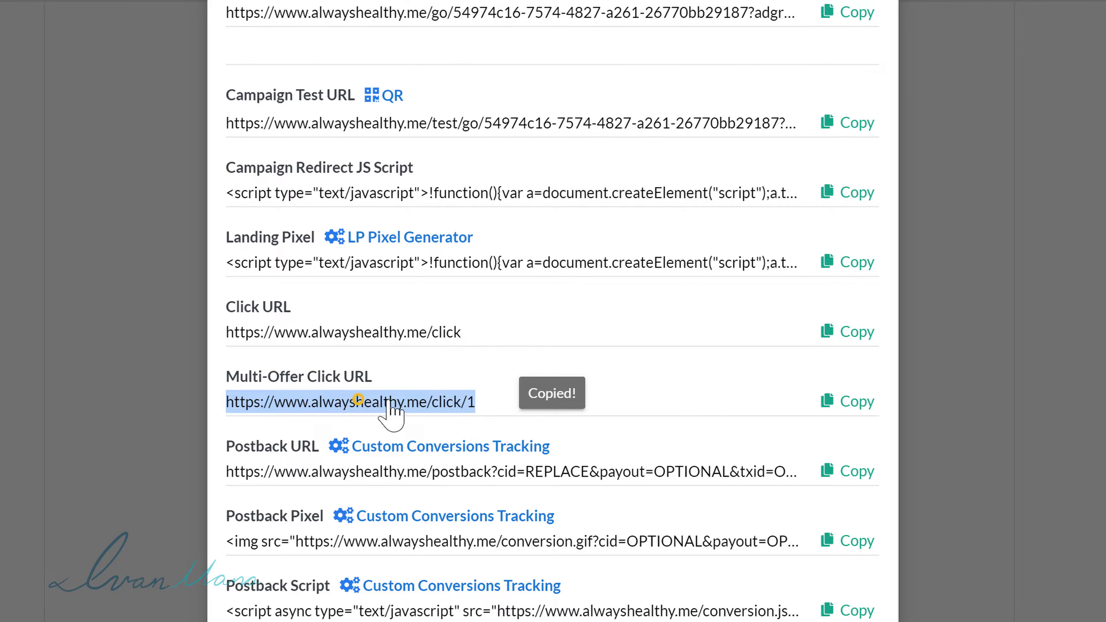
{"action": "left_click_drag", "start_coordinate": [490, 399], "coordinate": [264, 400]}
{"action": "left_click", "coordinate": [483, 403]}
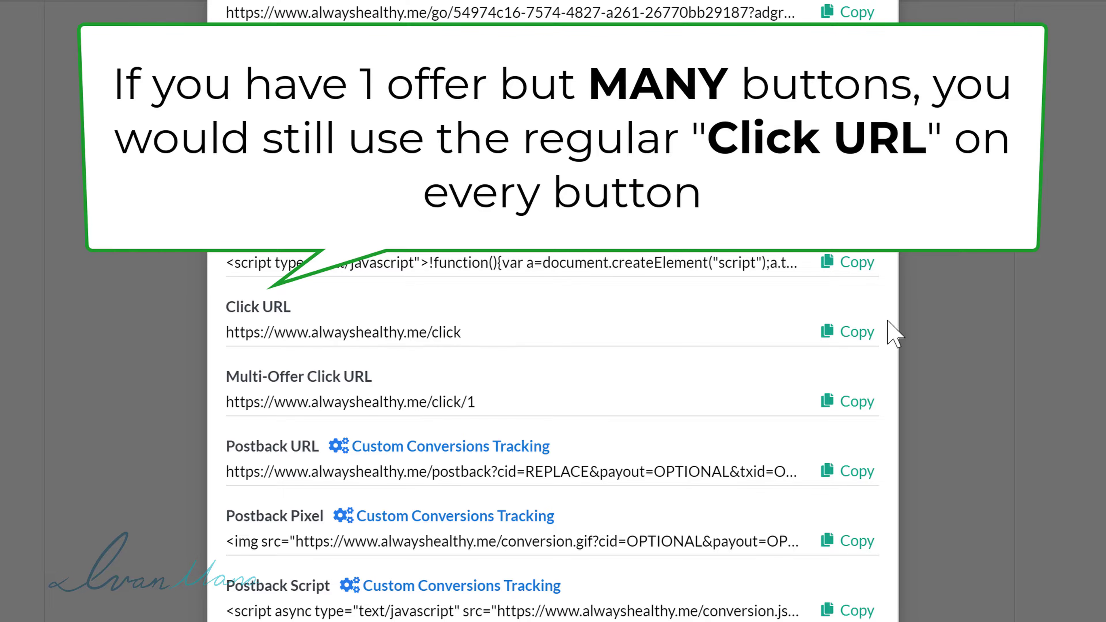
{"action": "left_click", "coordinate": [867, 332]}
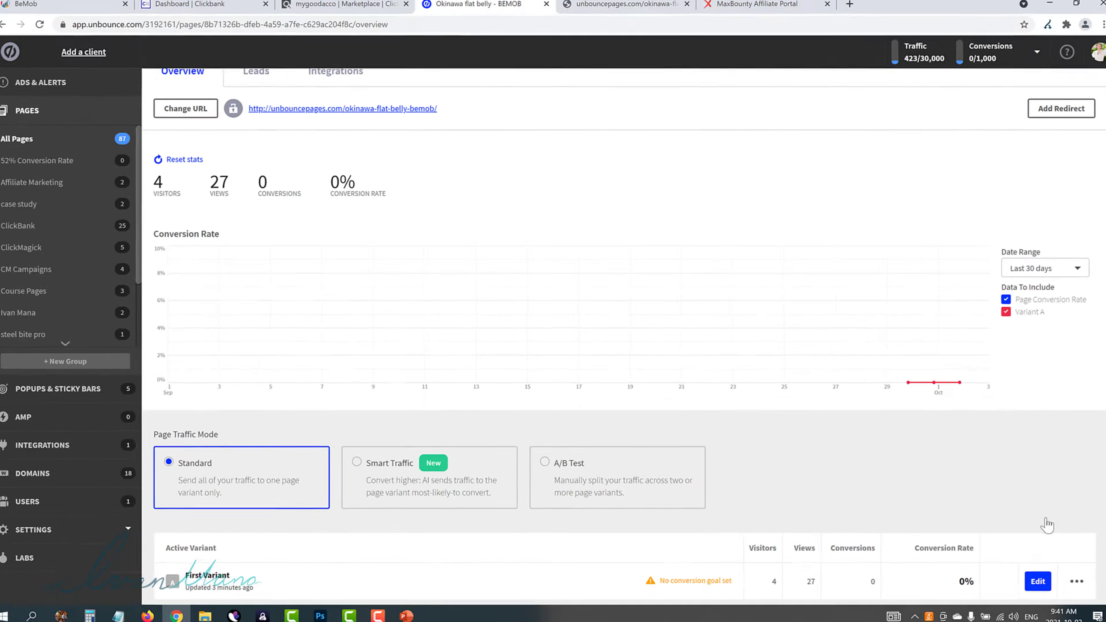
{"action": "scroll", "coordinate": [1048, 526], "scroll_direction": "down", "scroll_amount": 2}
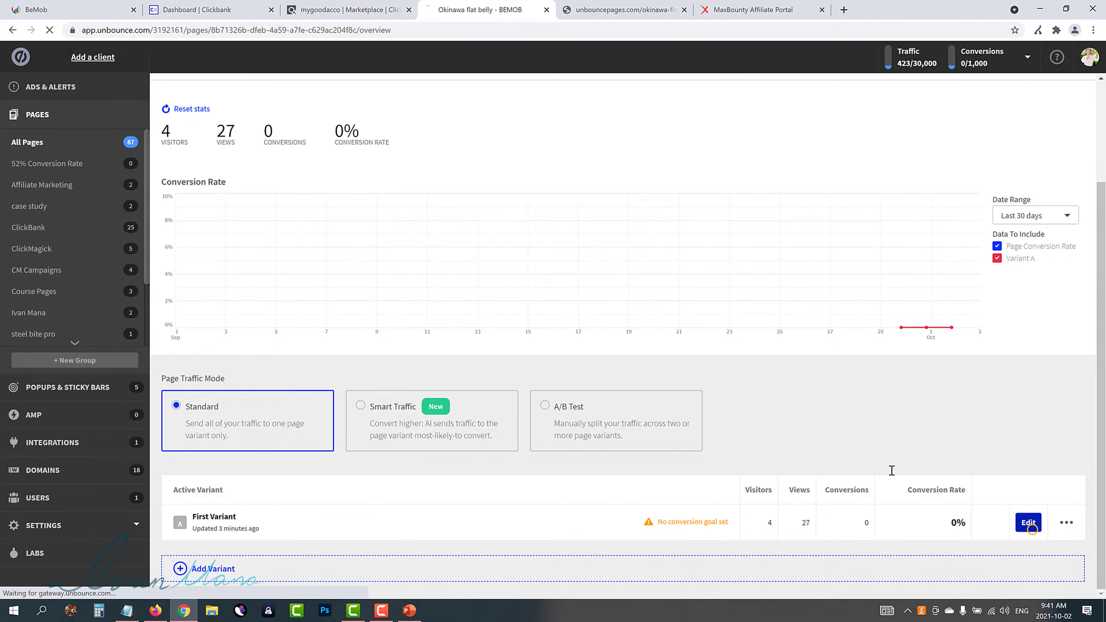
{"action": "left_click", "coordinate": [1038, 526]}
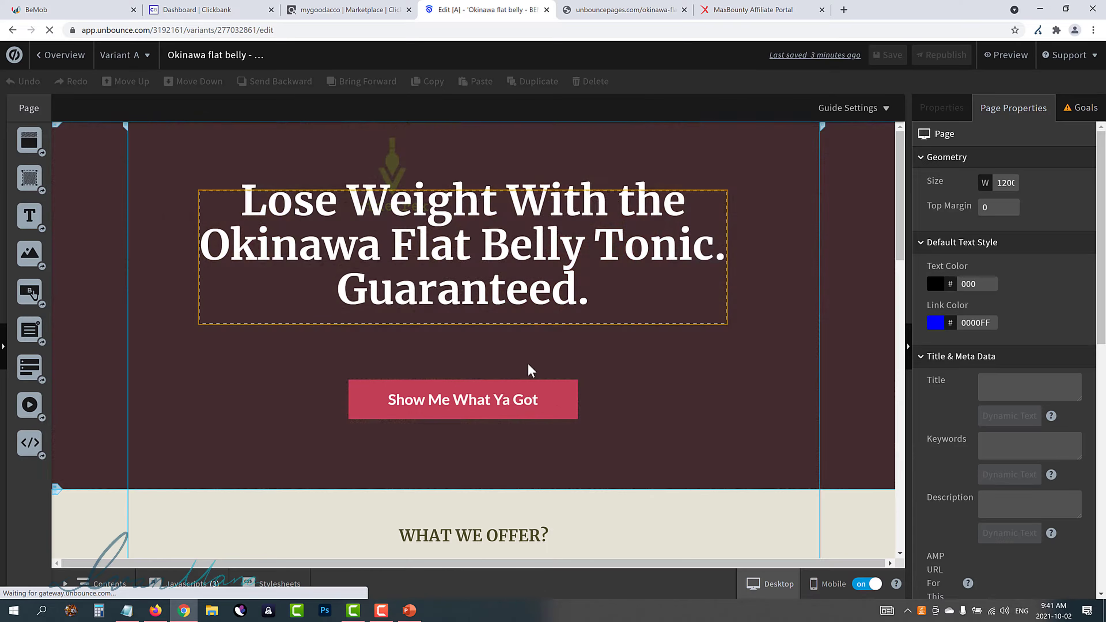
{"action": "left_click", "coordinate": [501, 407]}
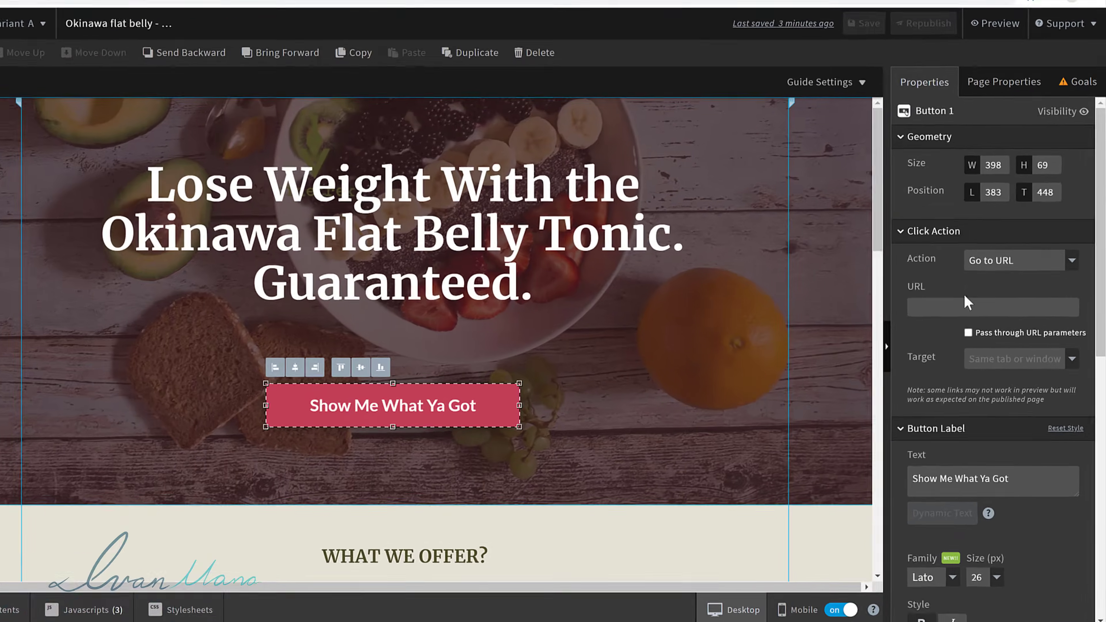
{"action": "left_click", "coordinate": [928, 308]}
{"action": "right_click", "coordinate": [920, 309]}
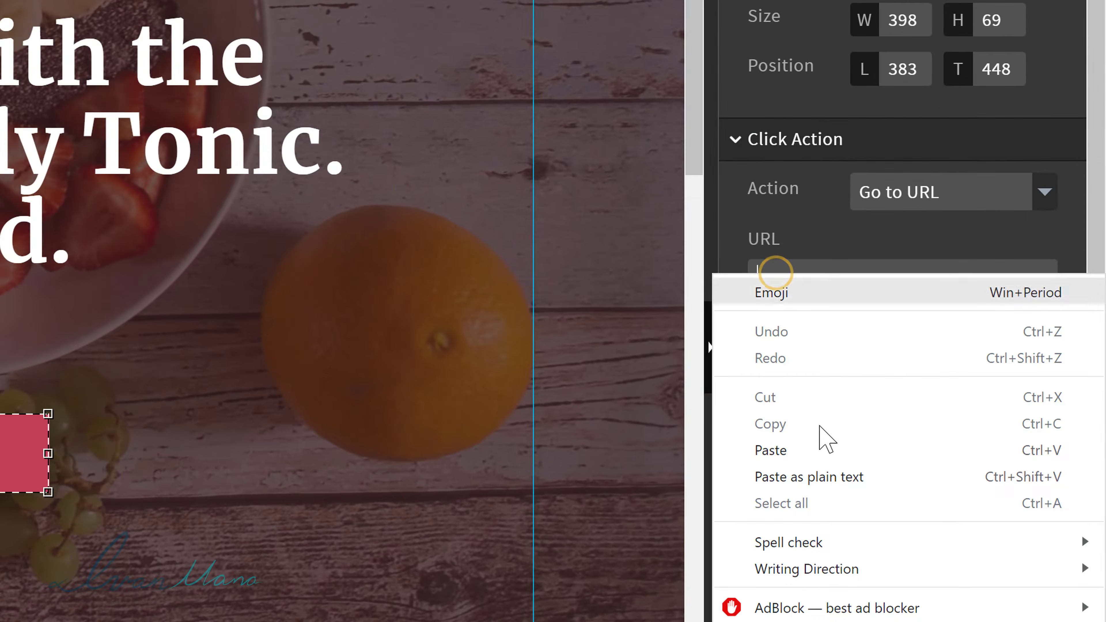
{"action": "left_click", "coordinate": [931, 402]}
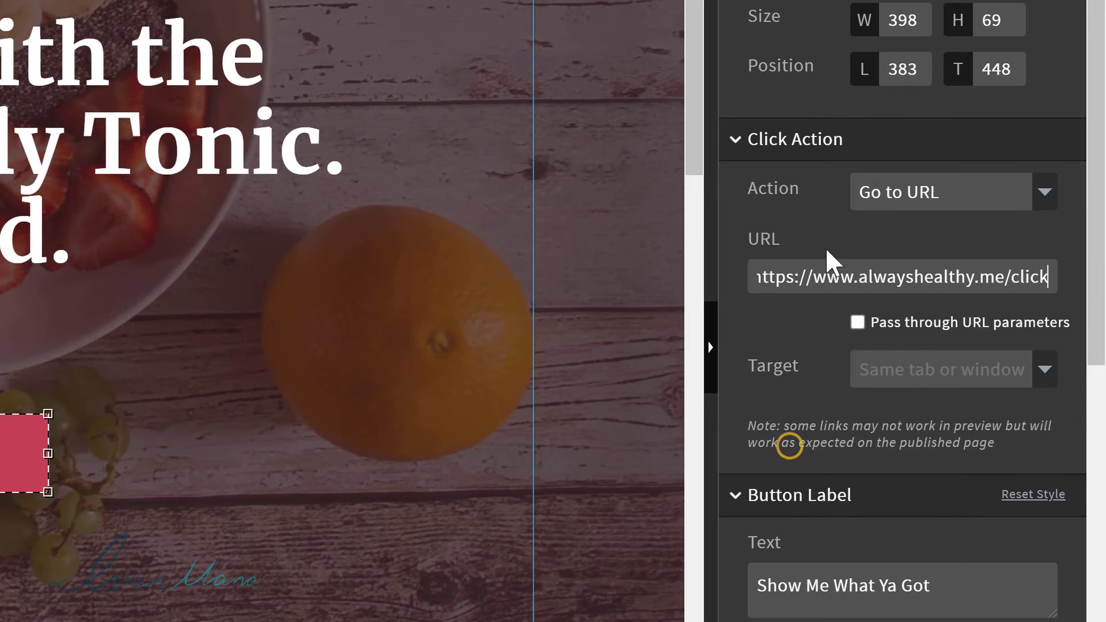
{"action": "left_click", "coordinate": [936, 198]}
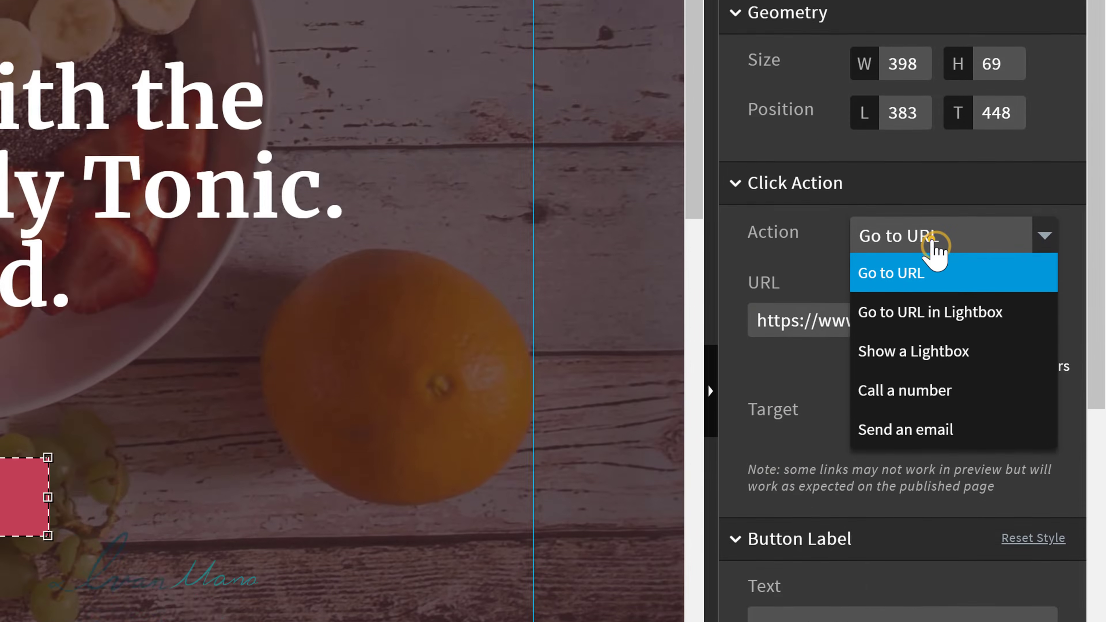
{"action": "left_click", "coordinate": [936, 196]}
Save the landing page variant and republish it.
{"action": "left_click", "coordinate": [669, 70]}
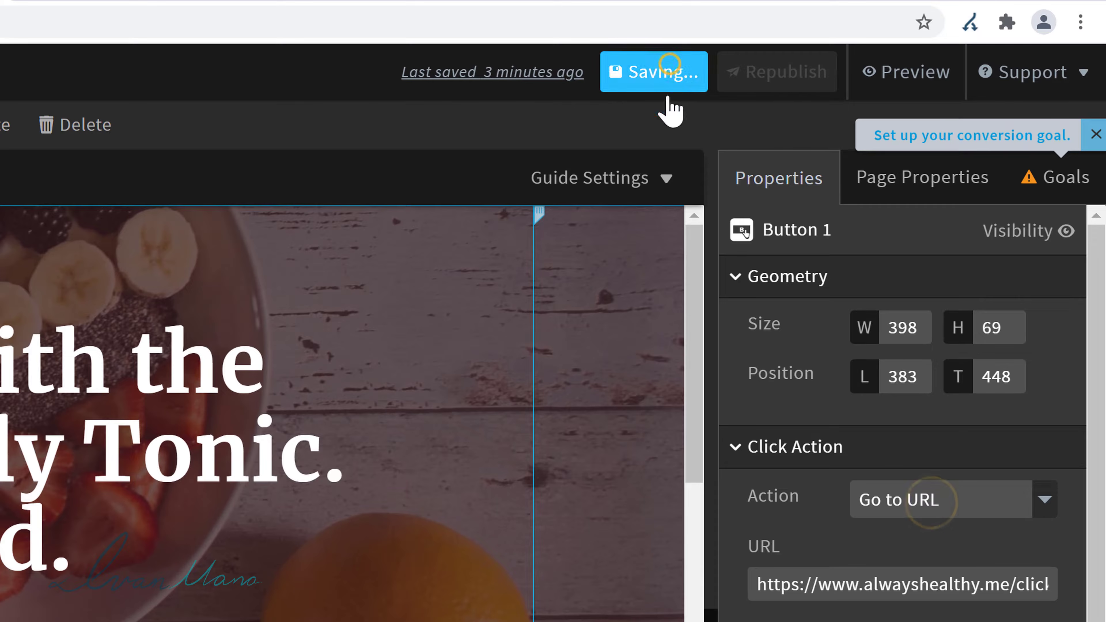
{"action": "left_click", "coordinate": [778, 79]}
{"action": "left_click", "coordinate": [674, 463]}
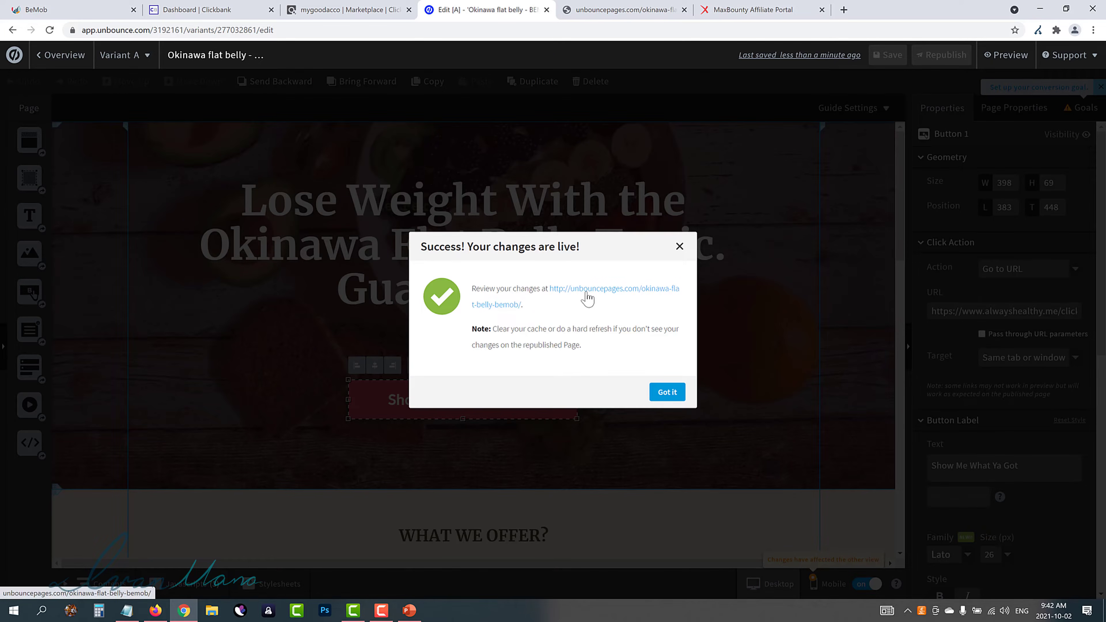
Open the republished landing page in a new tab, test where the Show Me What Ya Got button leads and close that tab.
{"action": "right_click", "coordinate": [612, 291]}
{"action": "left_click", "coordinate": [640, 294]}
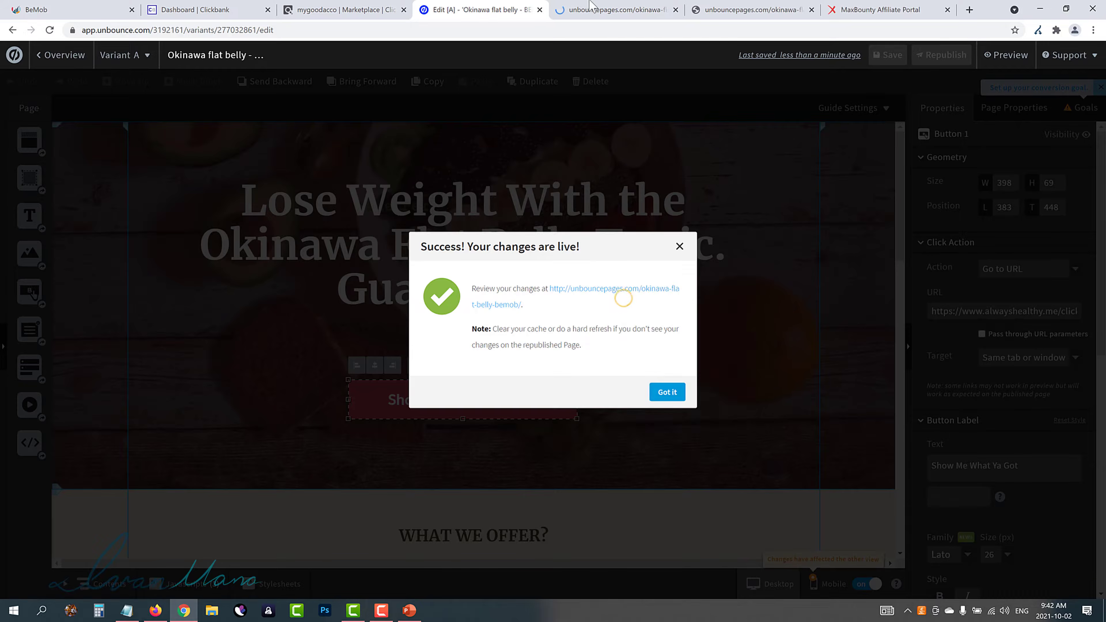
{"action": "left_click", "coordinate": [618, 10]}
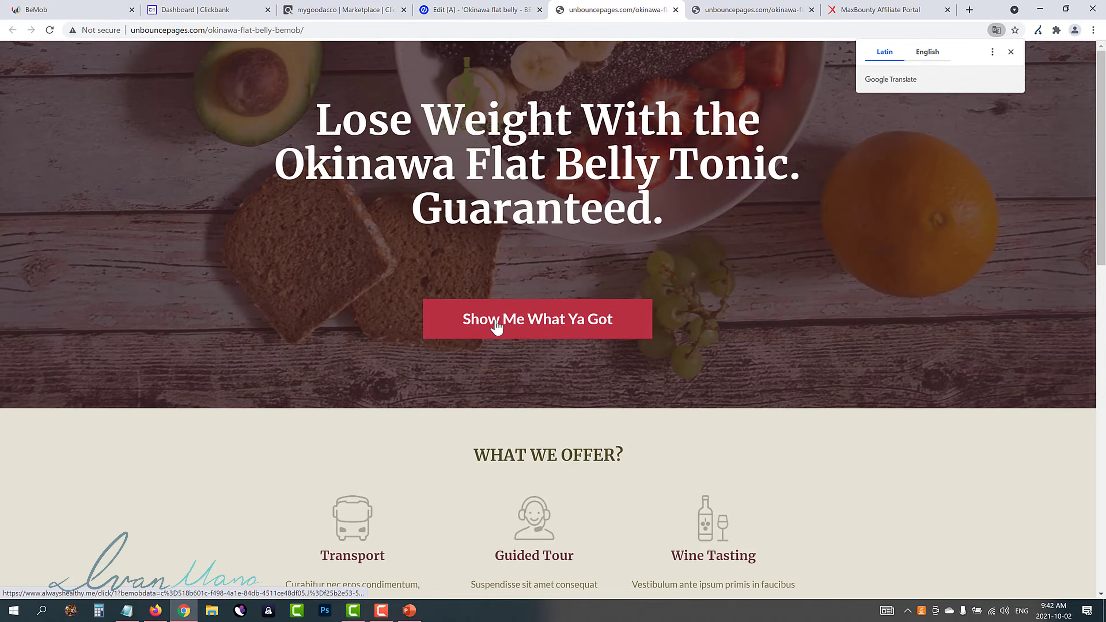
{"action": "left_click", "coordinate": [550, 320]}
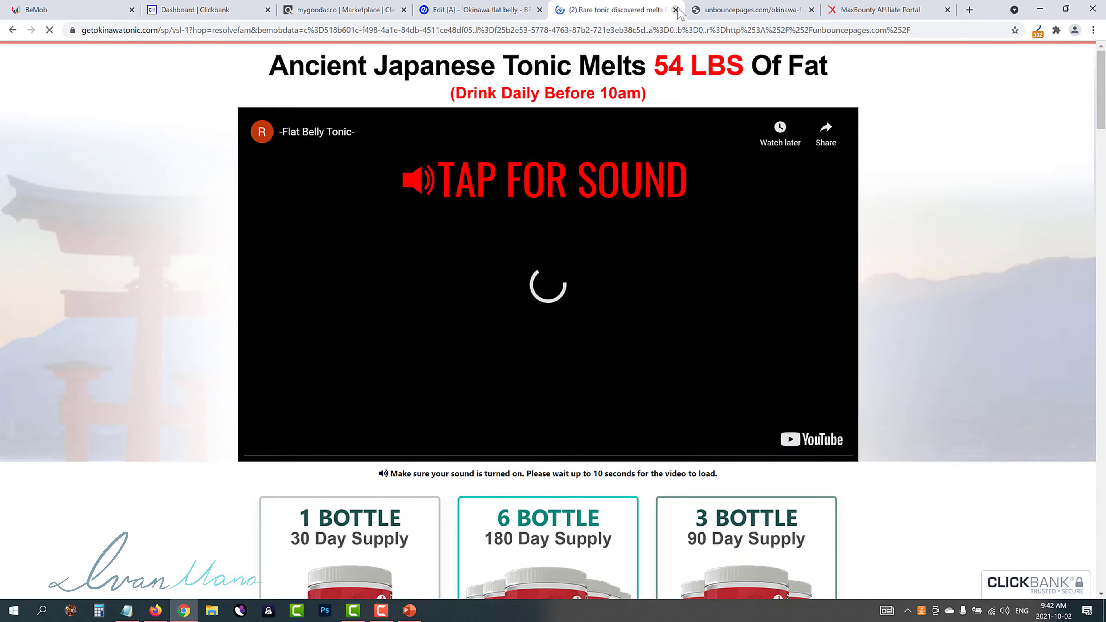
{"action": "left_click", "coordinate": [675, 9]}
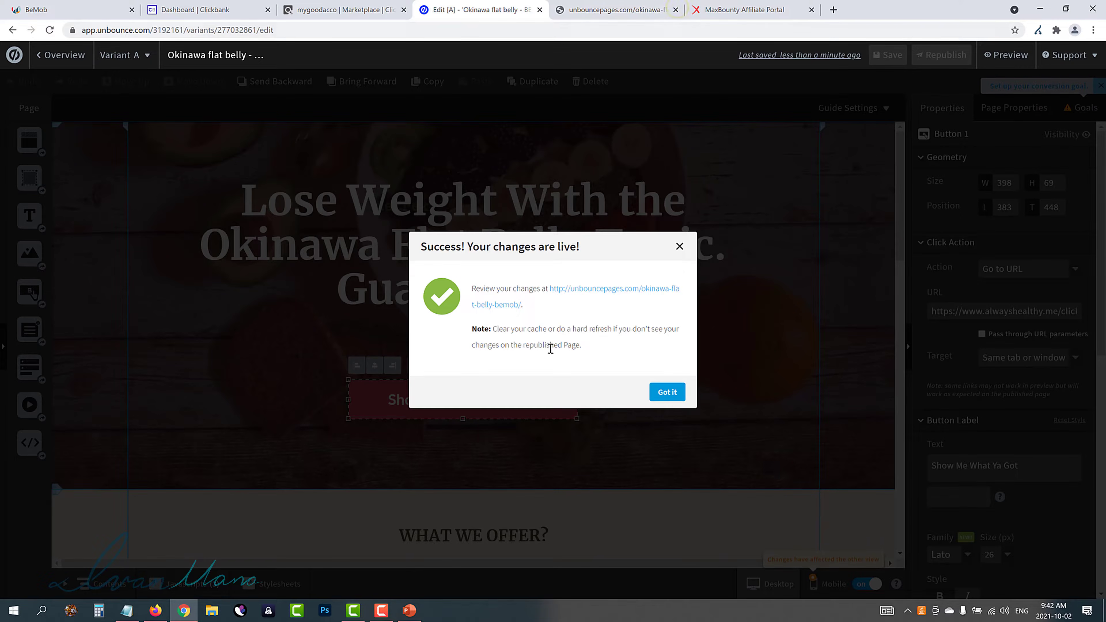
Reopen the published landing page, check its Show Me What Ya Got button, and return to the editor and dismiss the republish message.
{"action": "right_click", "coordinate": [595, 289]}
{"action": "left_click", "coordinate": [622, 300]}
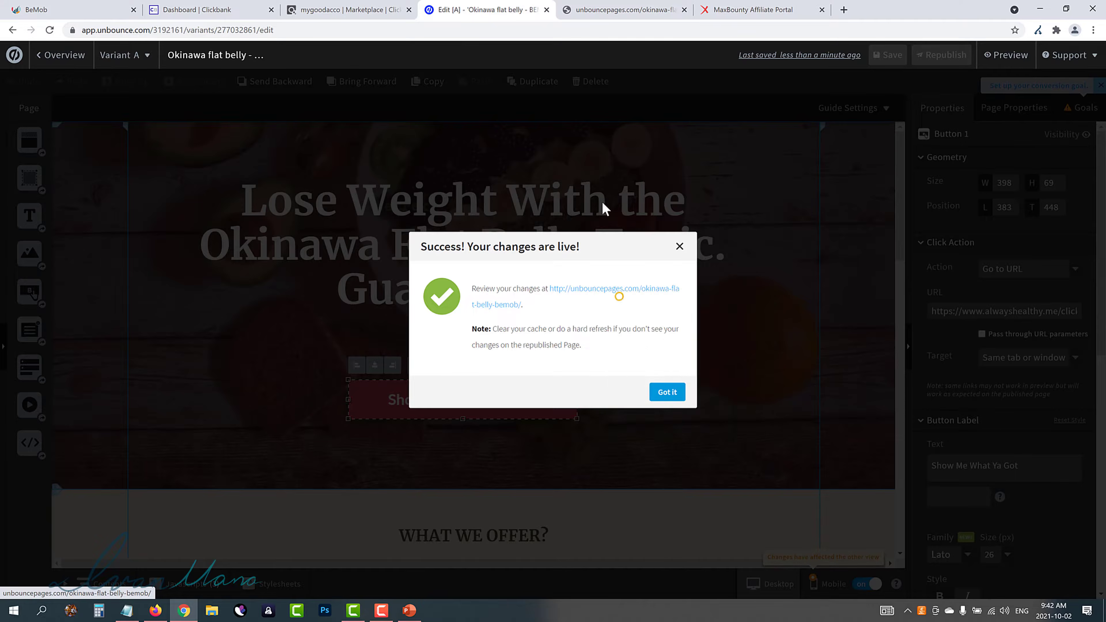
{"action": "left_click", "coordinate": [618, 6]}
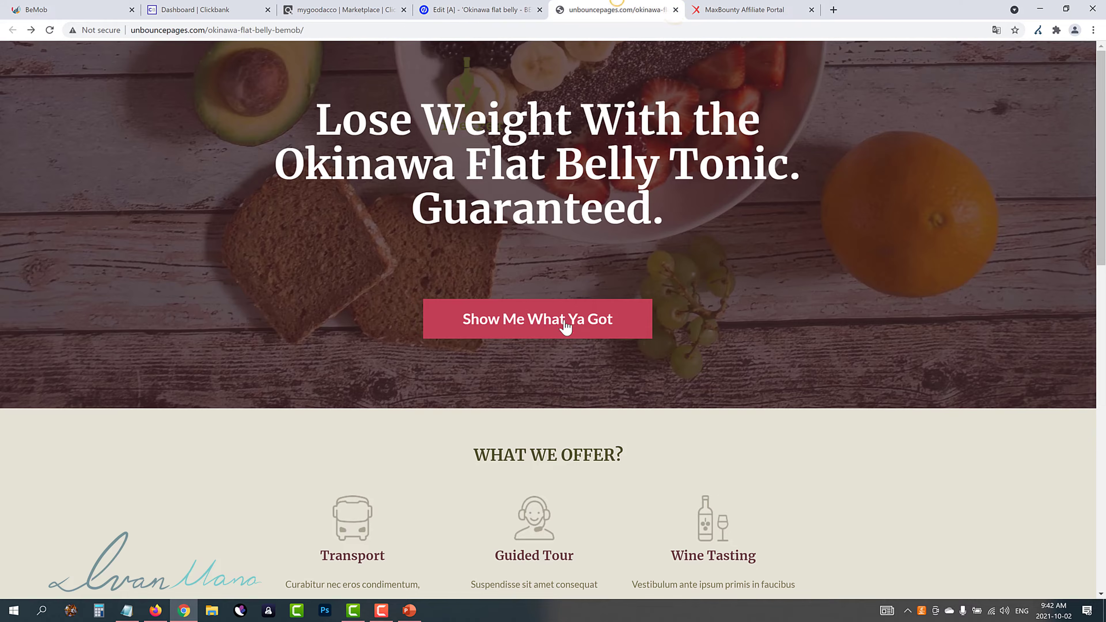
{"action": "left_click", "coordinate": [485, 7]}
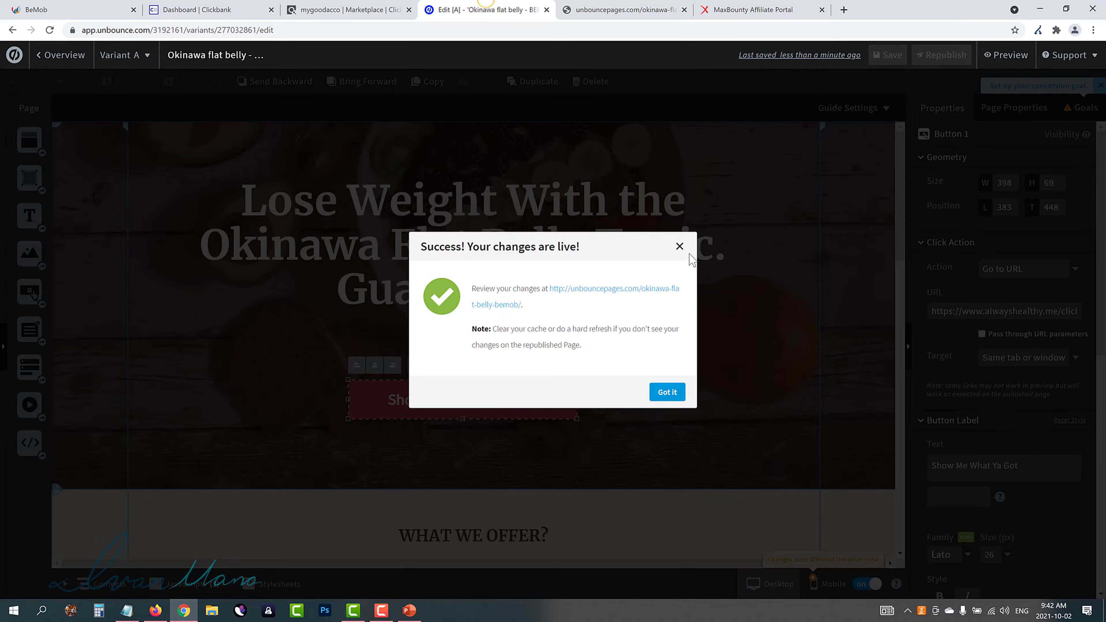
{"action": "left_click", "coordinate": [680, 246]}
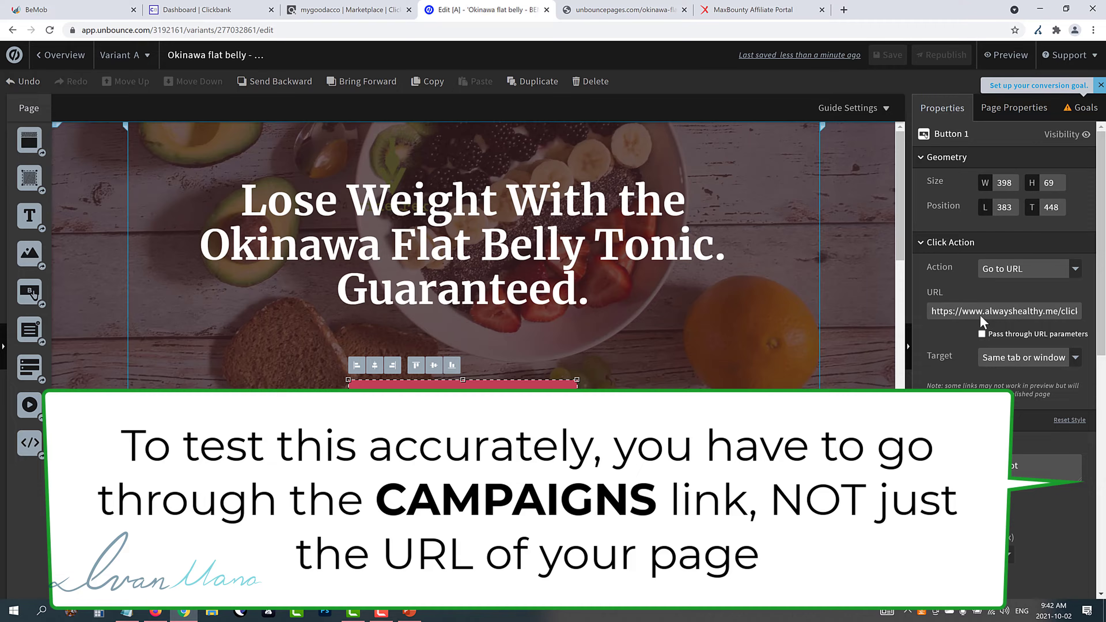
Check the Show Me What Ya Got button's URL and click action in the editor, and close the published page.
{"action": "triple_click", "coordinate": [936, 310]}
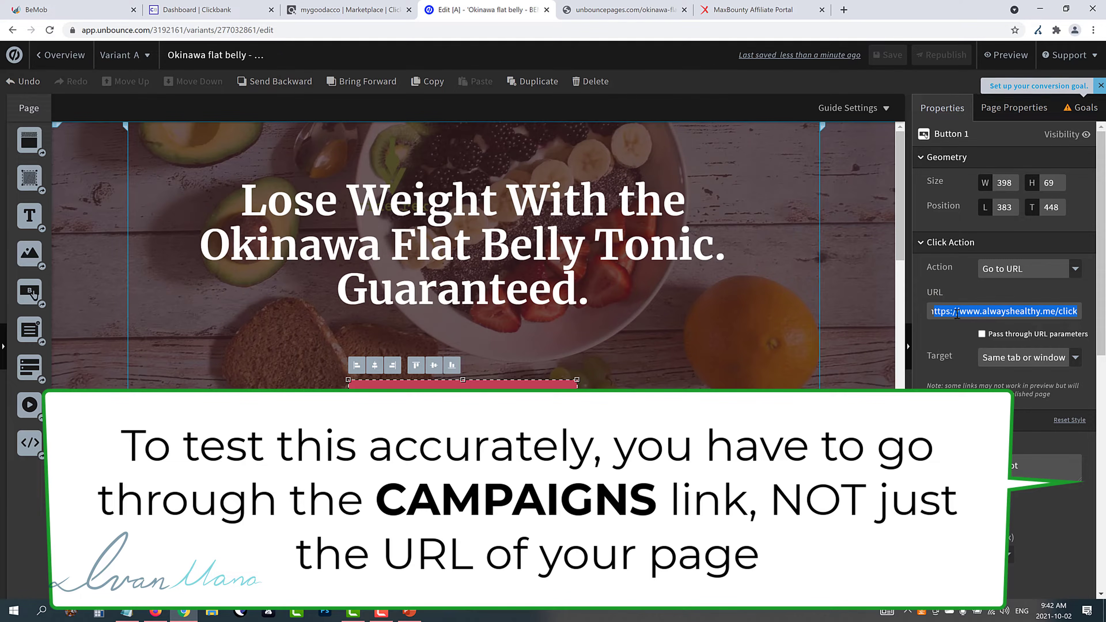
{"action": "left_click", "coordinate": [1014, 269]}
{"action": "left_click", "coordinate": [1016, 271]}
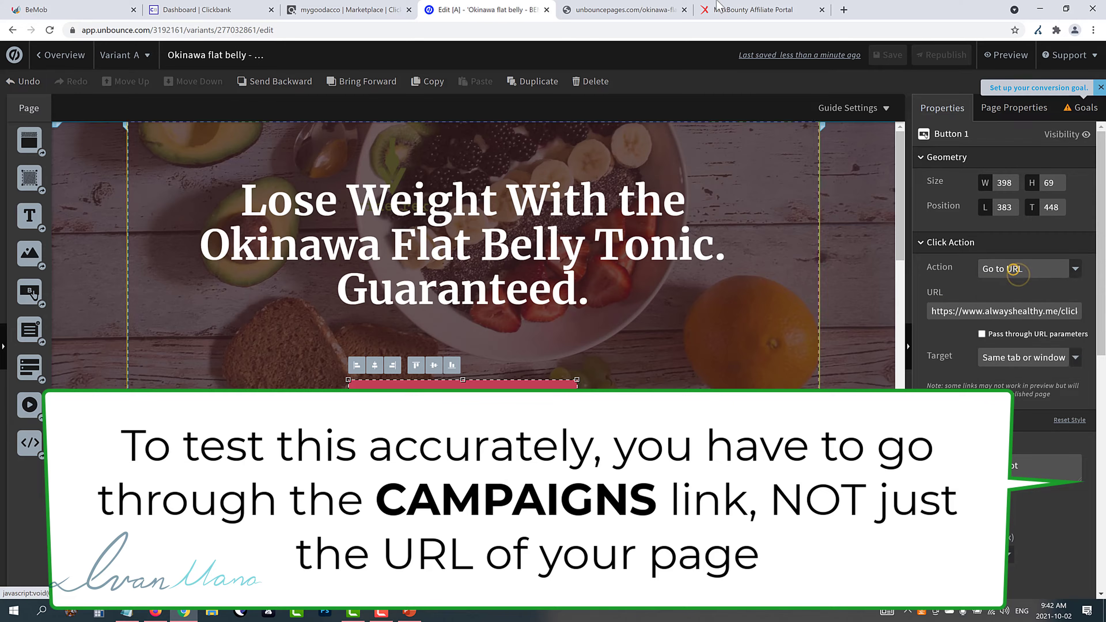
{"action": "left_click", "coordinate": [685, 10]}
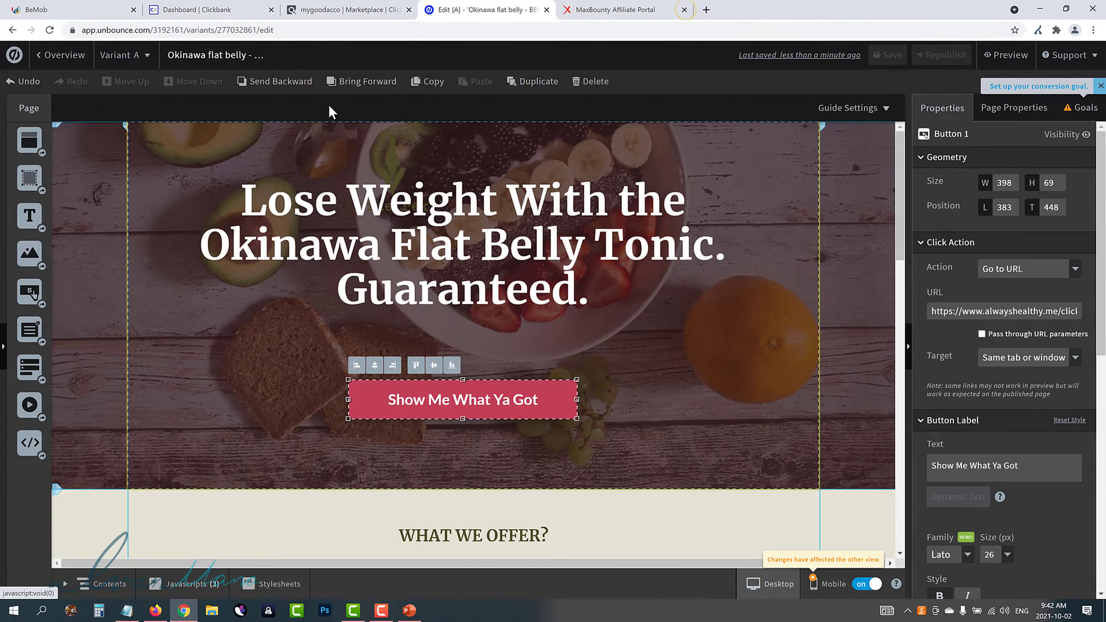
Switch to BeMob, close the campaign links and open the Global - Bing - Okinawa Flat Belly Tonic campaign for editing.
{"action": "left_click", "coordinate": [52, 6]}
{"action": "left_click", "coordinate": [695, 548]}
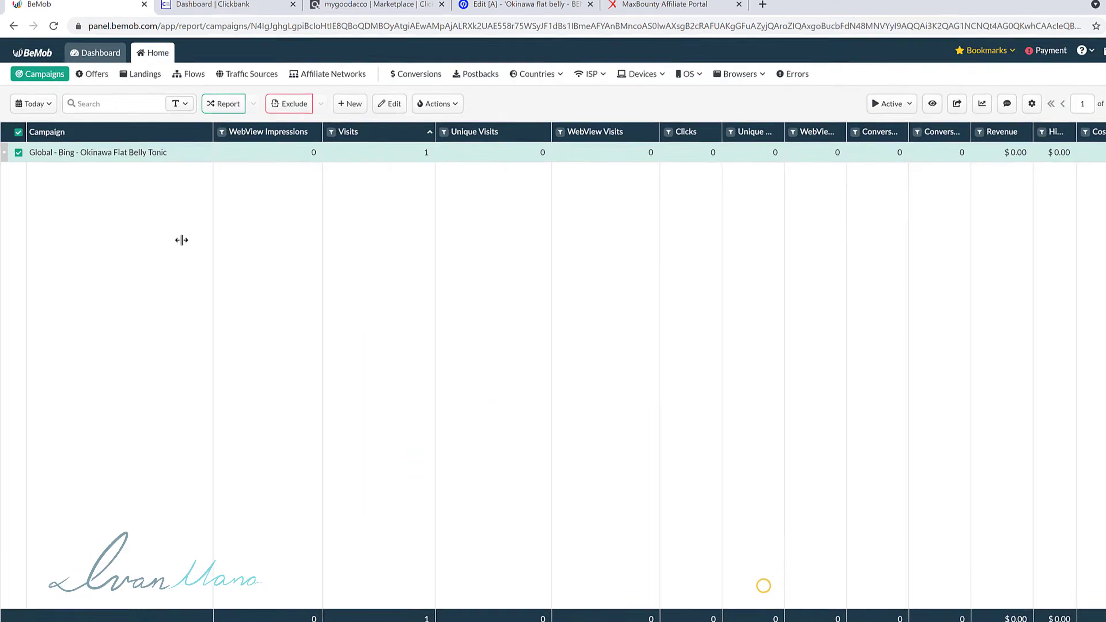
{"action": "right_click", "coordinate": [157, 148]}
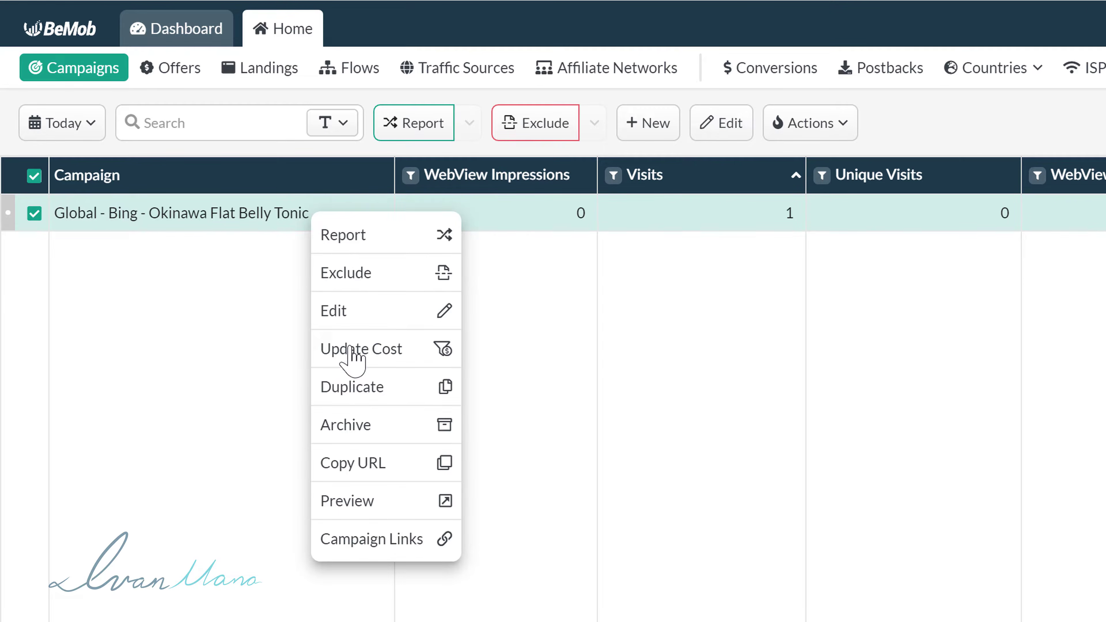
{"action": "left_click", "coordinate": [351, 312]}
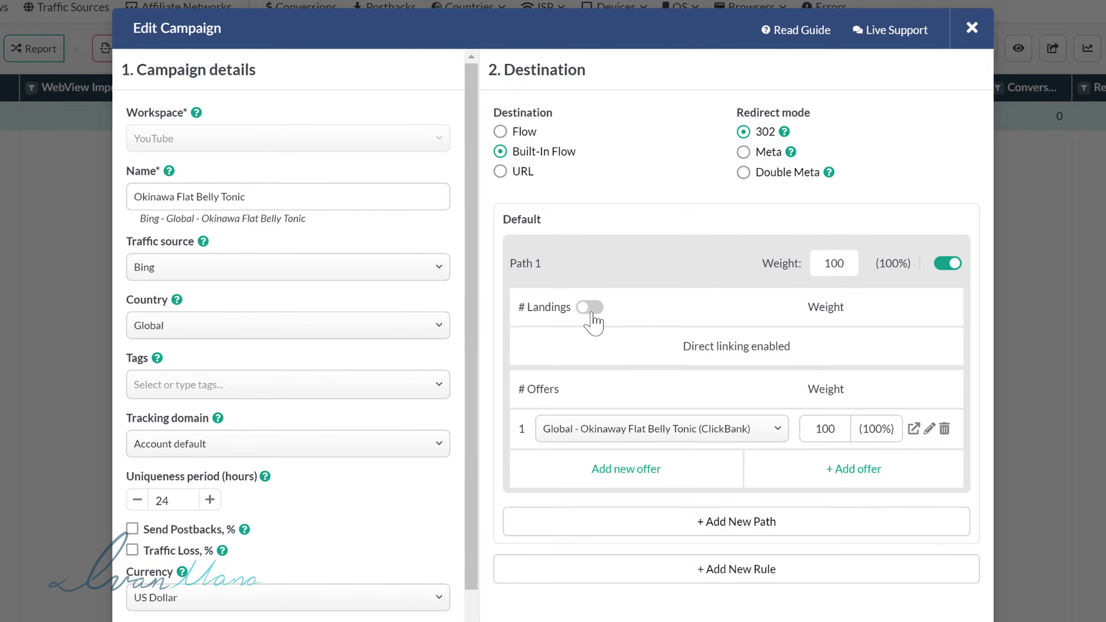
Enable landings for Path 1, add the Global - Okinawa Flat Belly Tonic landing and save the campaign.
{"action": "left_click", "coordinate": [592, 310]}
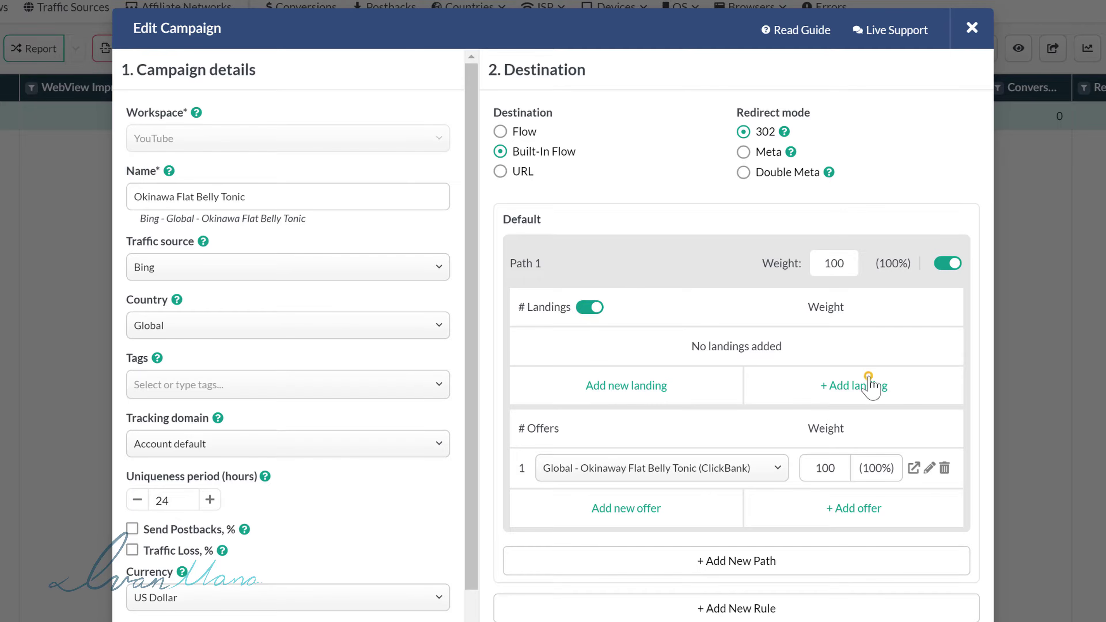
{"action": "left_click", "coordinate": [868, 385]}
{"action": "left_click", "coordinate": [637, 345]}
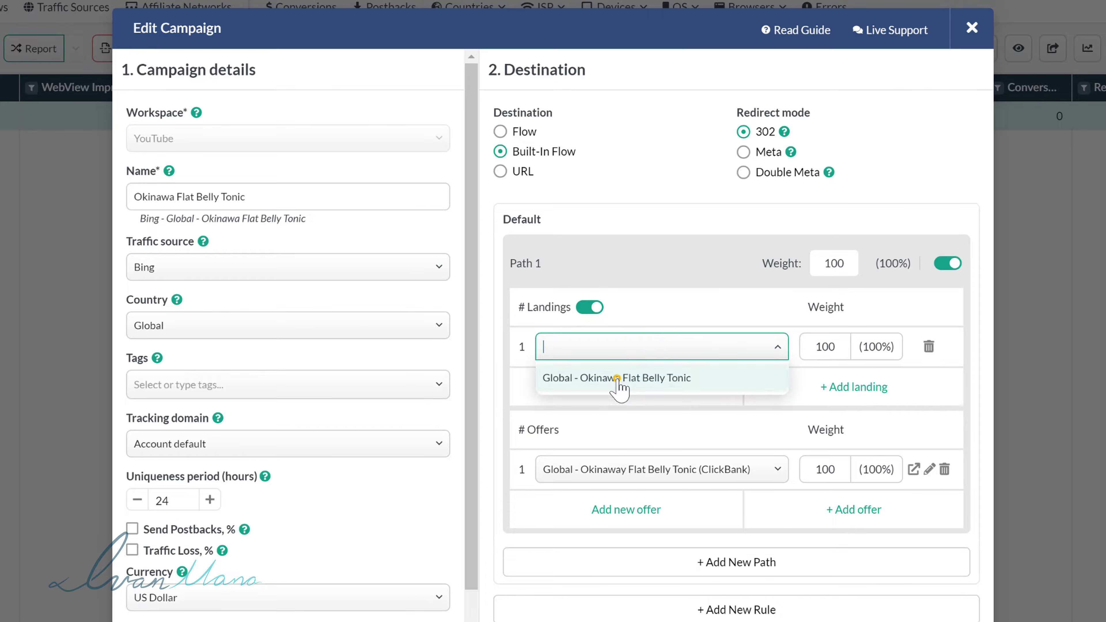
{"action": "left_click", "coordinate": [617, 378]}
{"action": "left_click", "coordinate": [700, 258]}
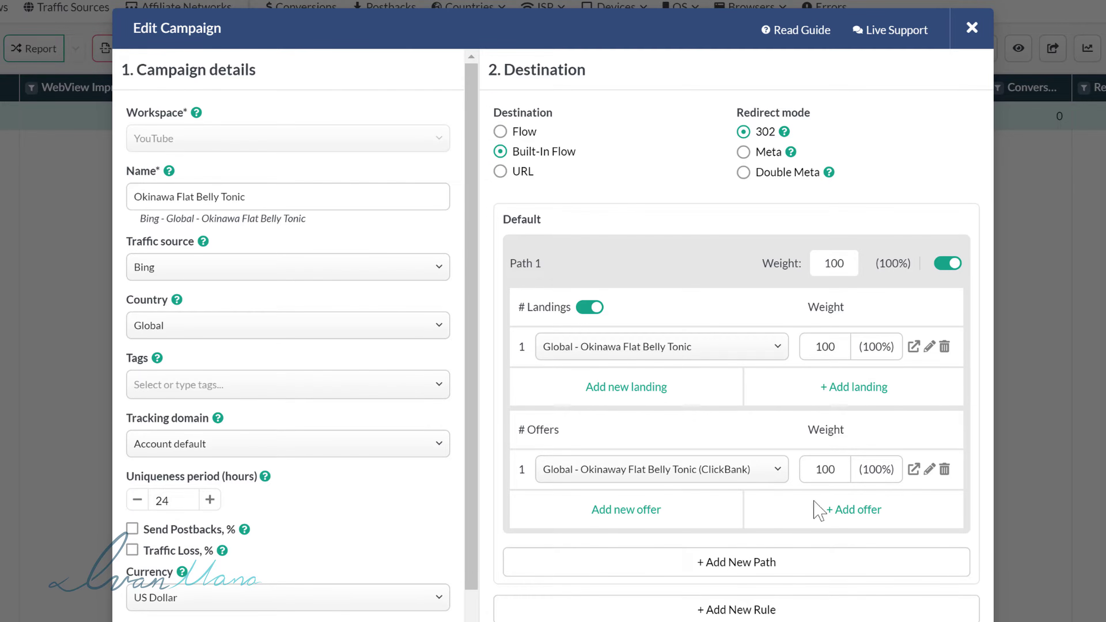
{"action": "left_click", "coordinate": [701, 469]}
{"action": "left_click", "coordinate": [629, 516]}
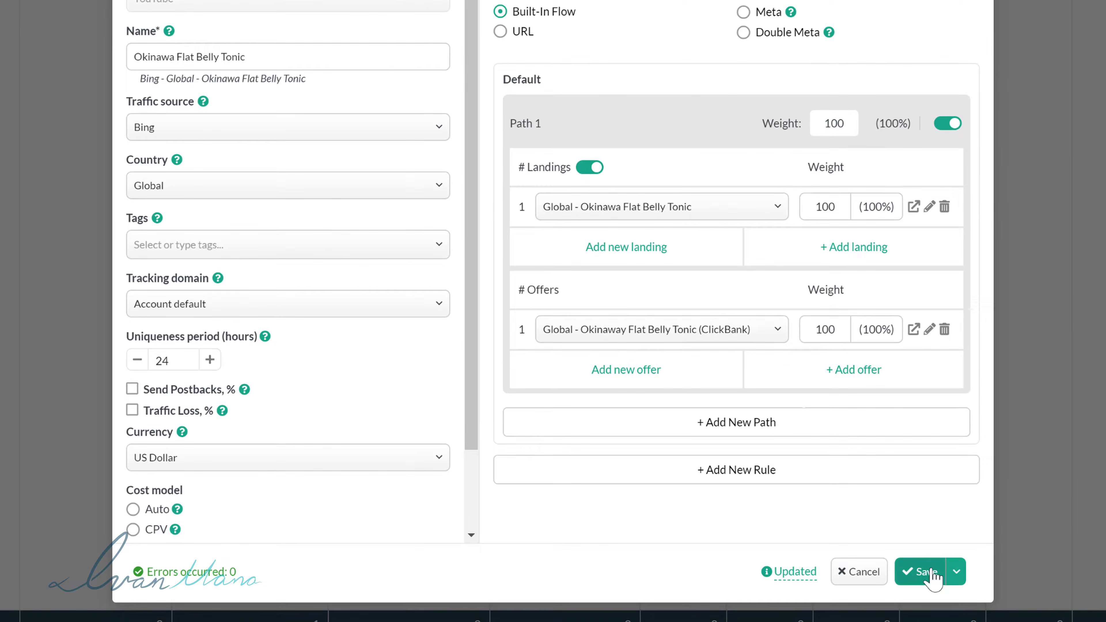
{"action": "left_click", "coordinate": [932, 575]}
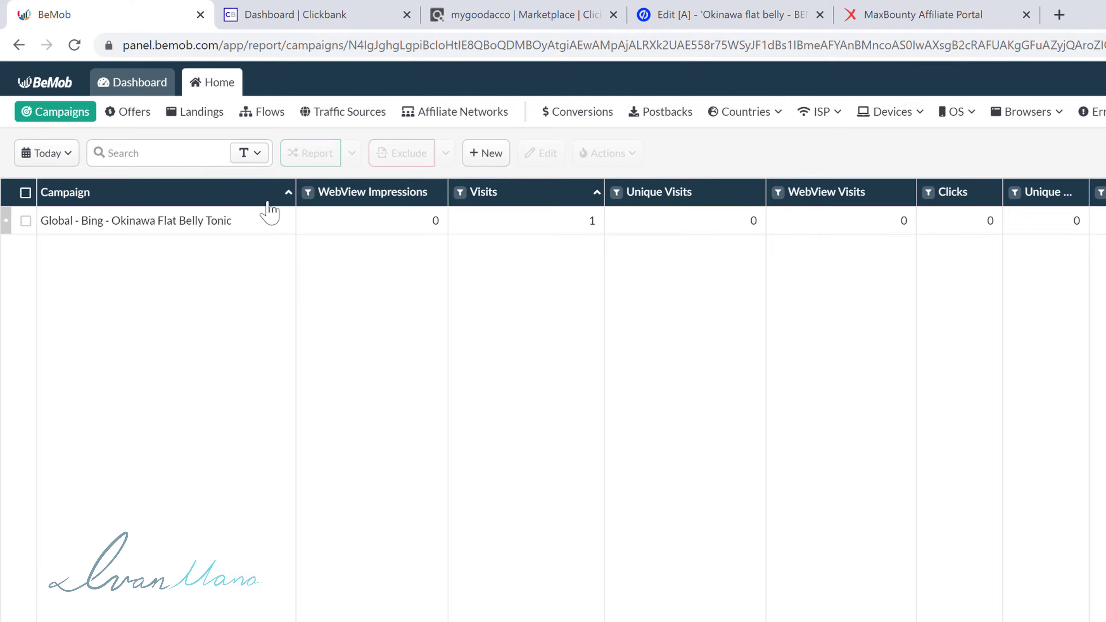
Preview the Global - Bing - Okinawa Flat Belly Tonic campaign, examine the opened page's tracking URL, and close it to return to the campaign's action list.
{"action": "right_click", "coordinate": [239, 226]}
{"action": "left_click", "coordinate": [264, 432]}
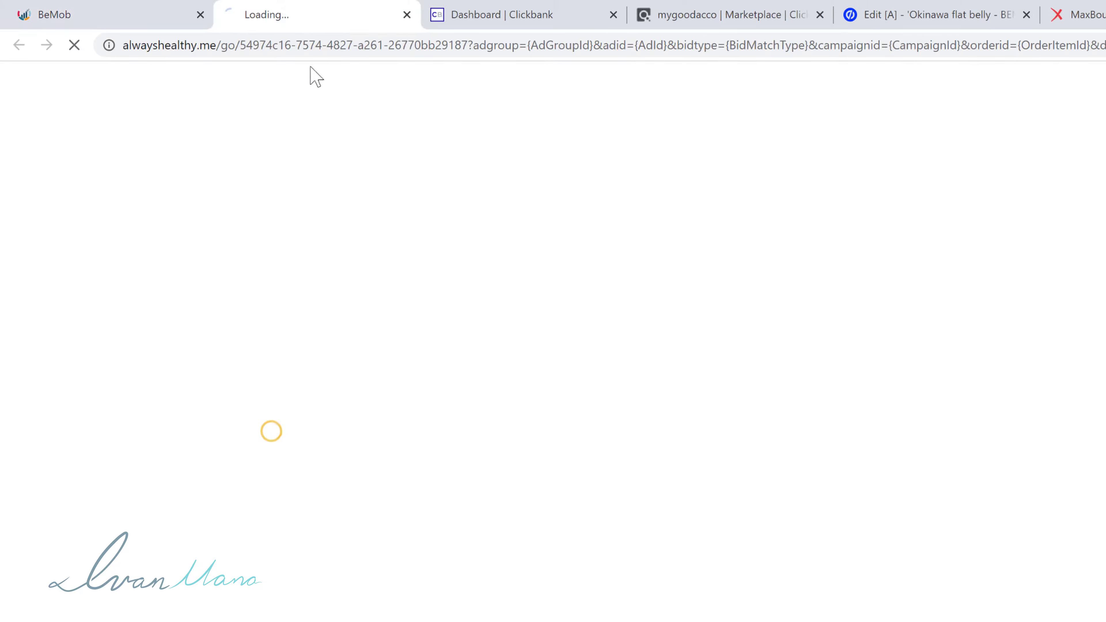
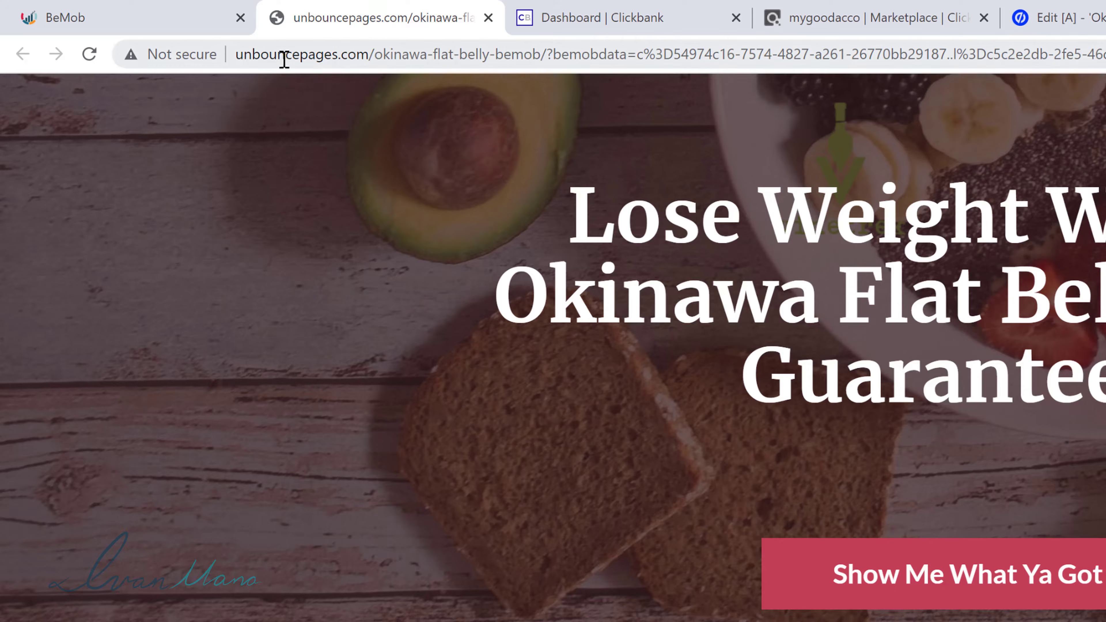
{"action": "left_click_drag", "start_coordinate": [241, 57], "coordinate": [1093, 56]}
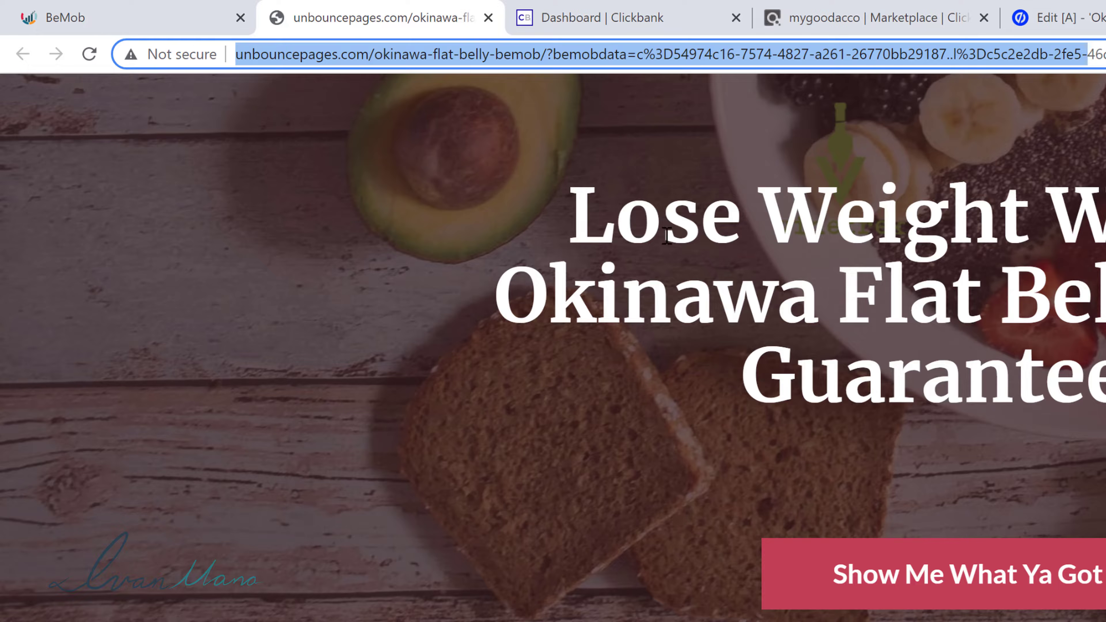
{"action": "left_click", "coordinate": [488, 18]}
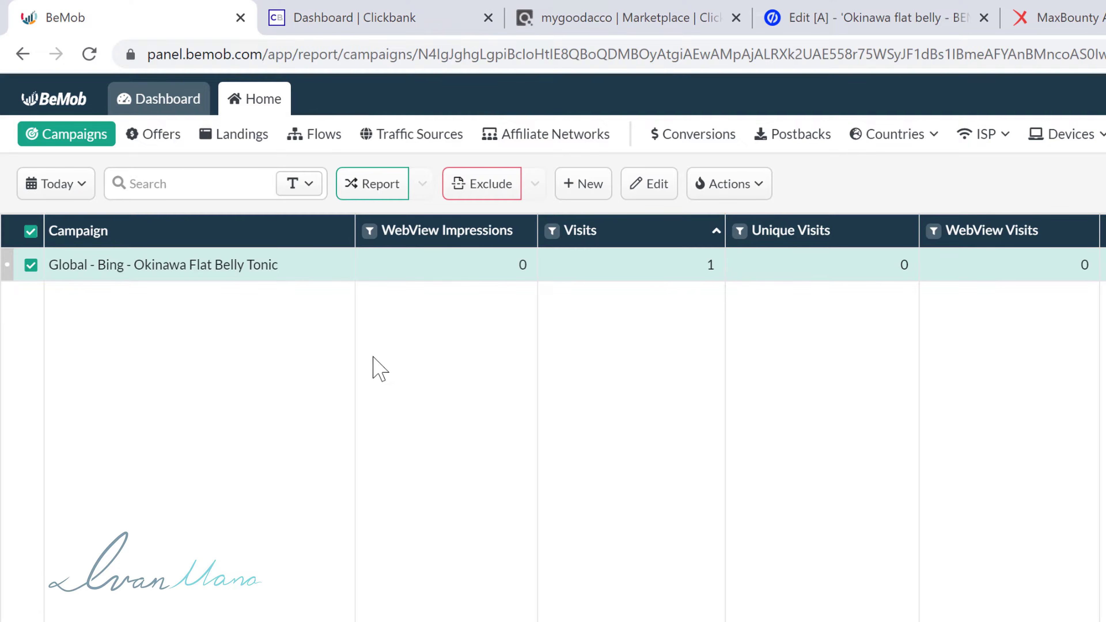
{"action": "right_click", "coordinate": [312, 271]}
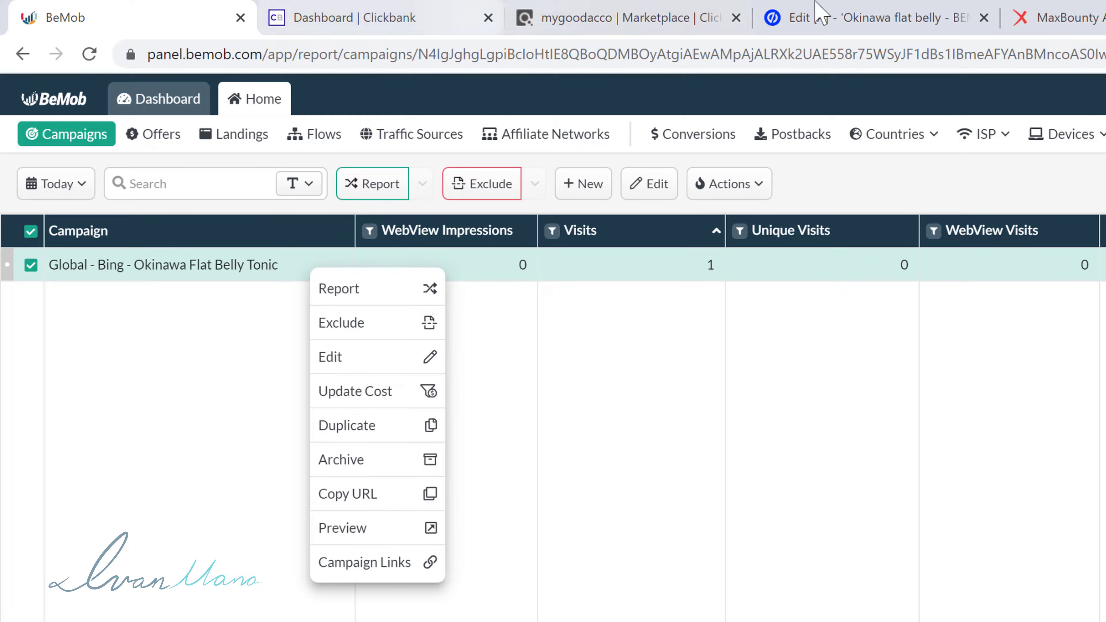
Switch to Unbounce, return to the Okinawa flat belly - BEMOB page overview, and dismiss the campaign's action list in BeMob.
{"action": "left_click", "coordinate": [816, 16]}
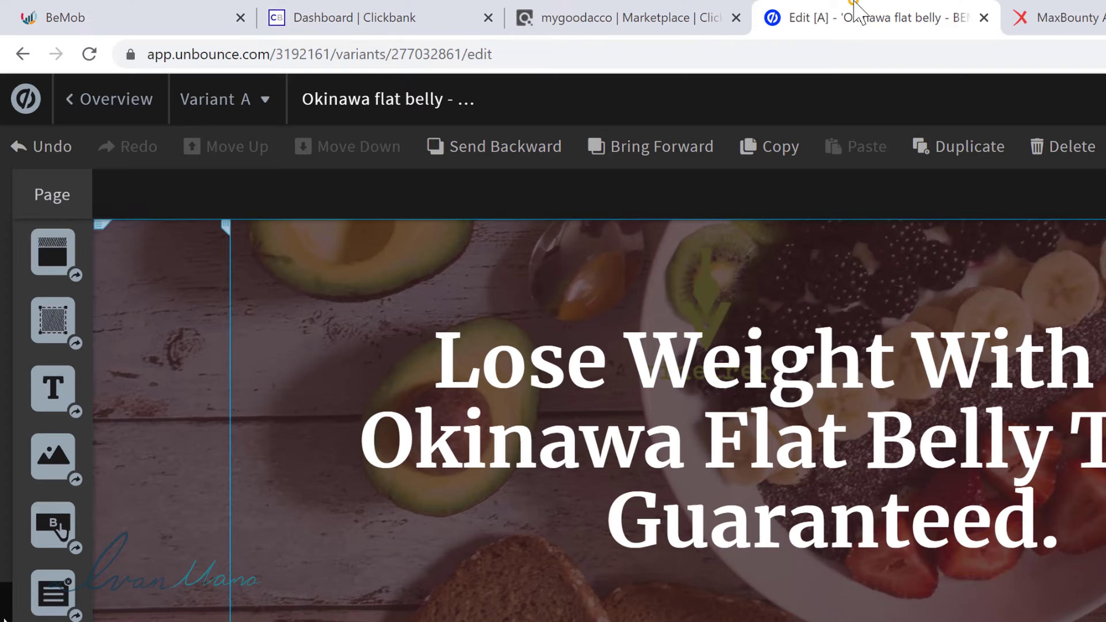
{"action": "left_click", "coordinate": [139, 101]}
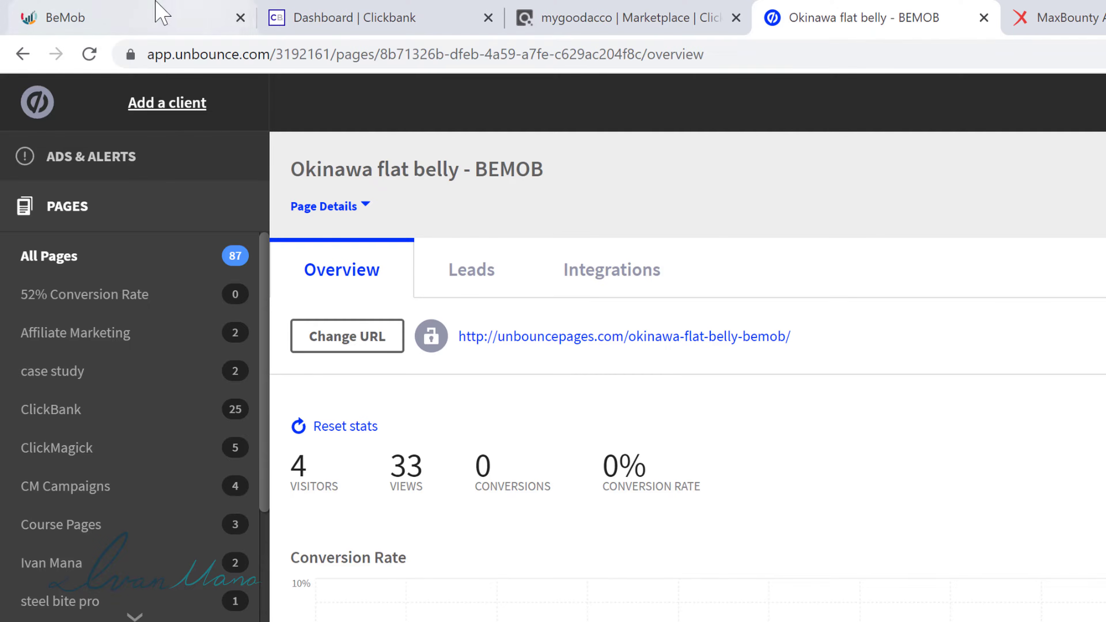
{"action": "left_click", "coordinate": [172, 12]}
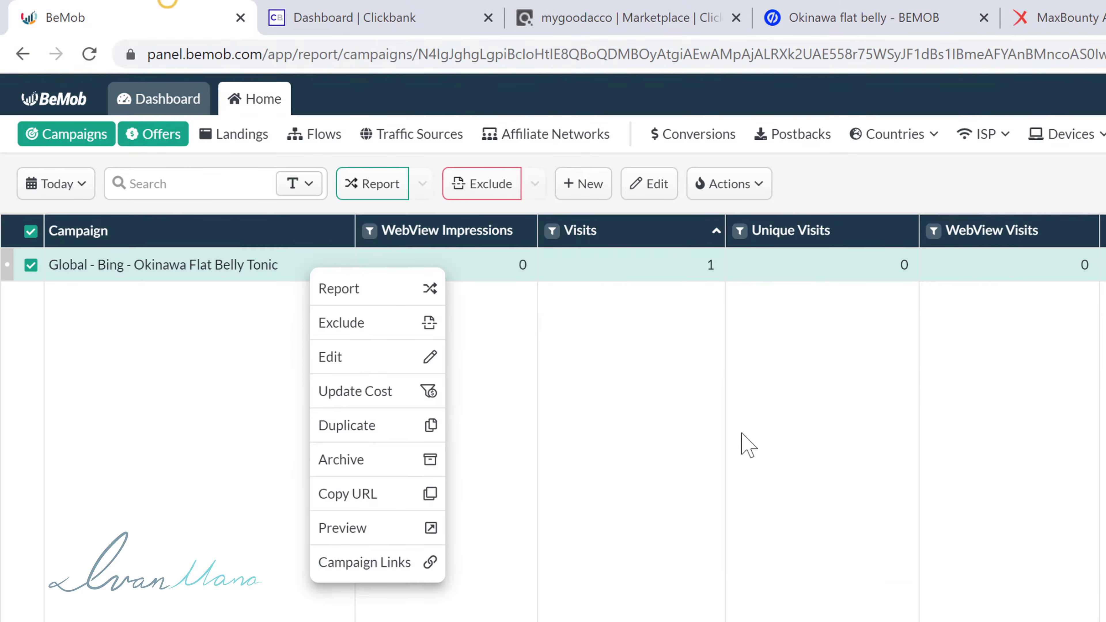
{"action": "left_click", "coordinate": [767, 449]}
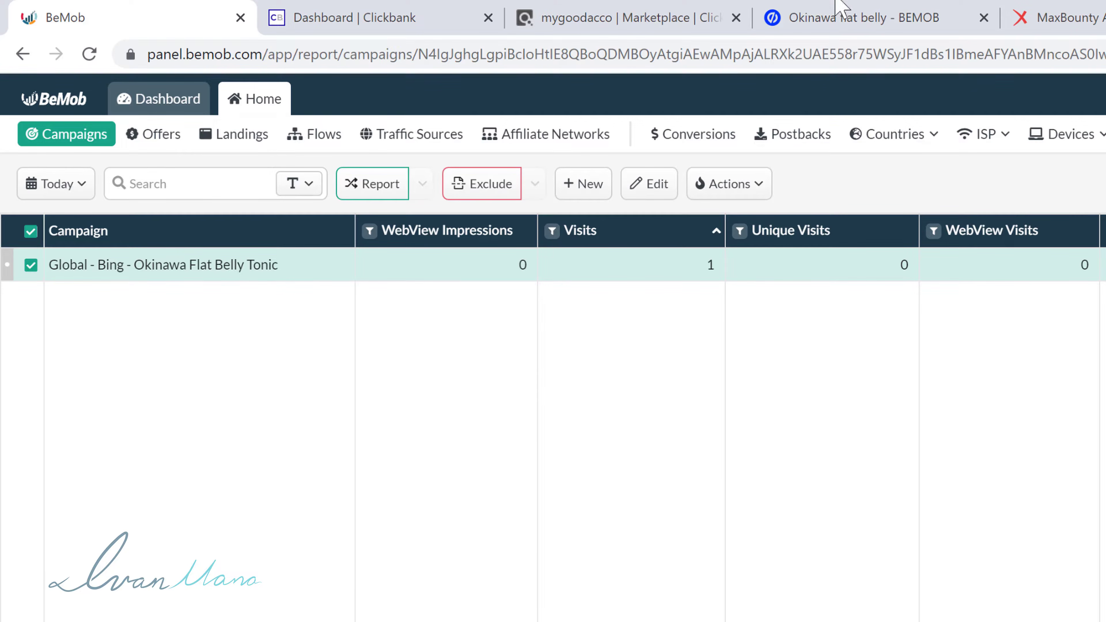
{"action": "left_click", "coordinate": [849, 13]}
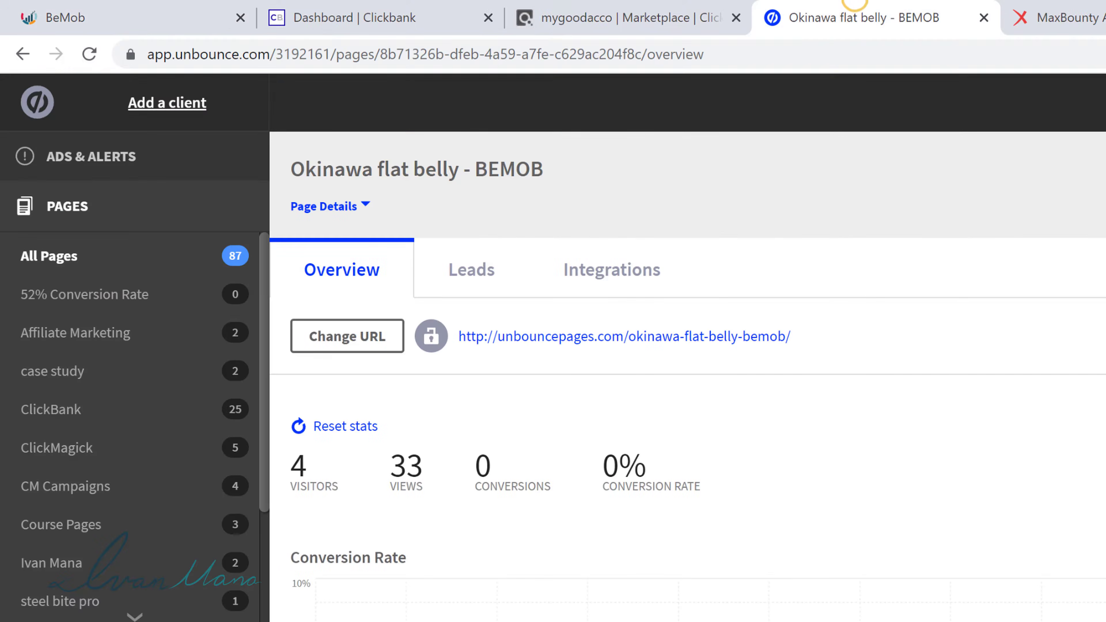
Switch to BeMob, view the Global - Bing - Okinawa Flat Belly Tonic campaign links and generate the LP pixel for the Global - Okinawa Flat Belly Tonic landing.
{"action": "left_click", "coordinate": [118, 13]}
{"action": "left_click", "coordinate": [300, 277]}
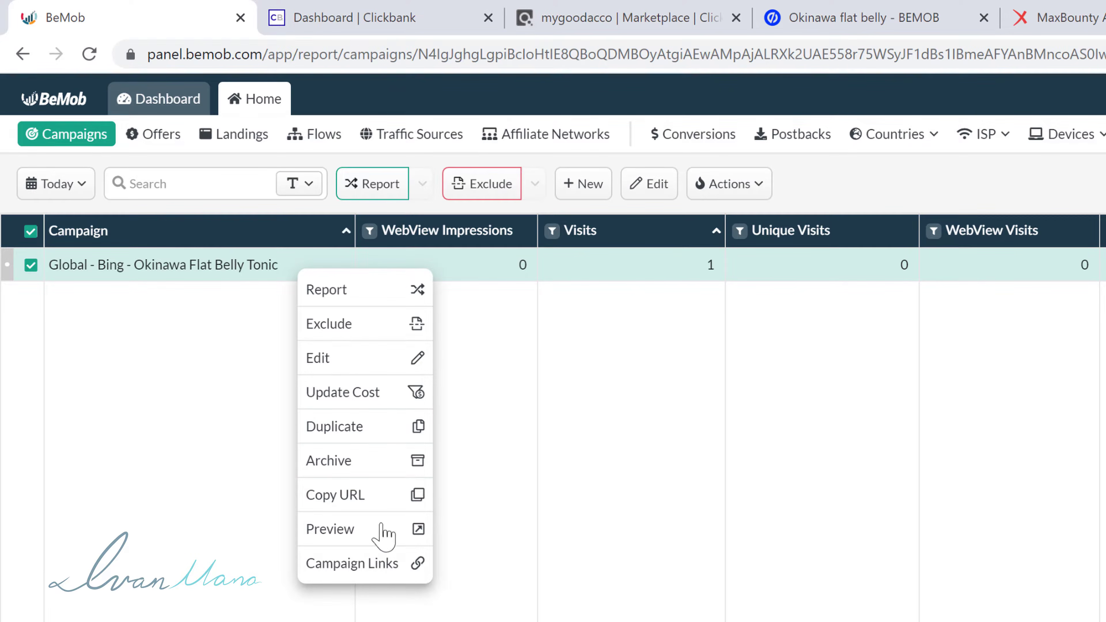
{"action": "left_click", "coordinate": [351, 563]}
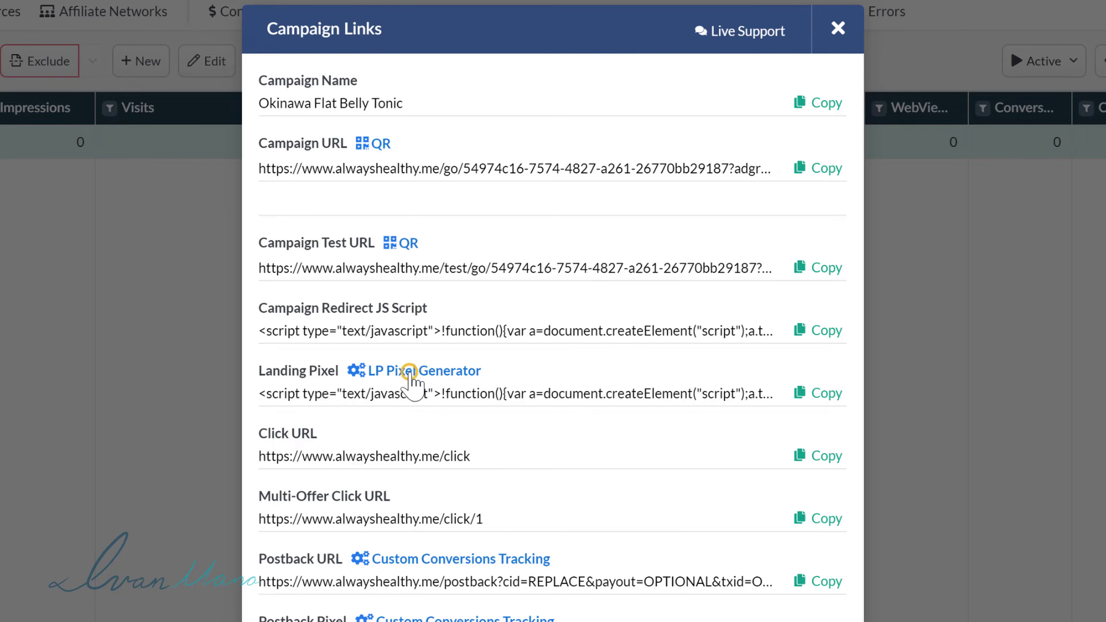
{"action": "left_click", "coordinate": [457, 372]}
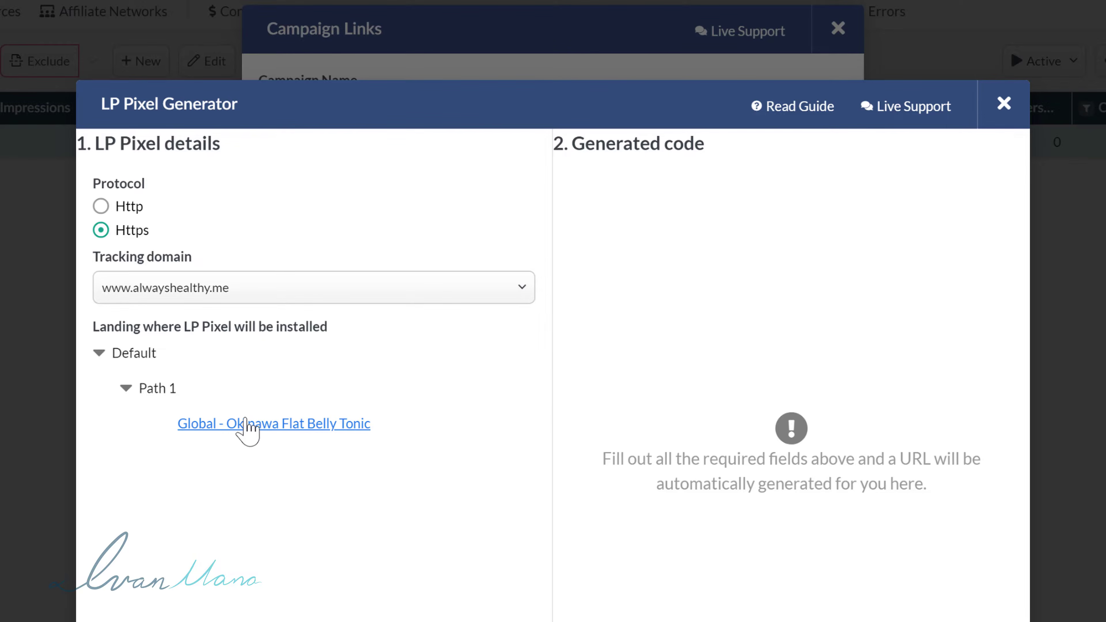
{"action": "left_click", "coordinate": [236, 416]}
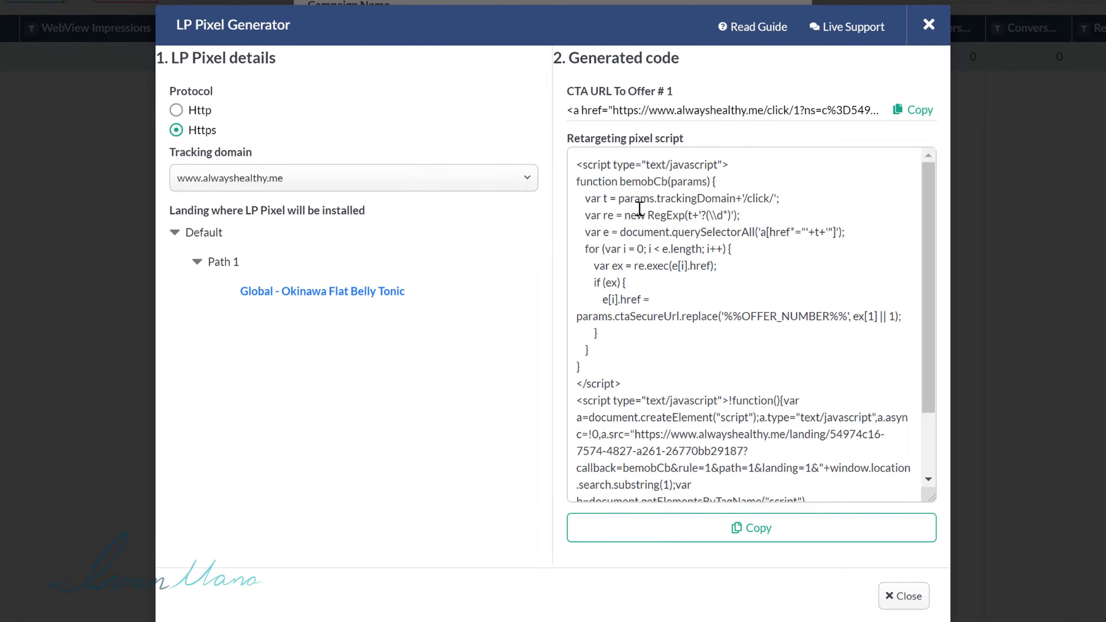
Copy the generated retargeting pixel script from the LP Pixel Generator.
{"action": "left_click_drag", "start_coordinate": [609, 170], "coordinate": [804, 434]}
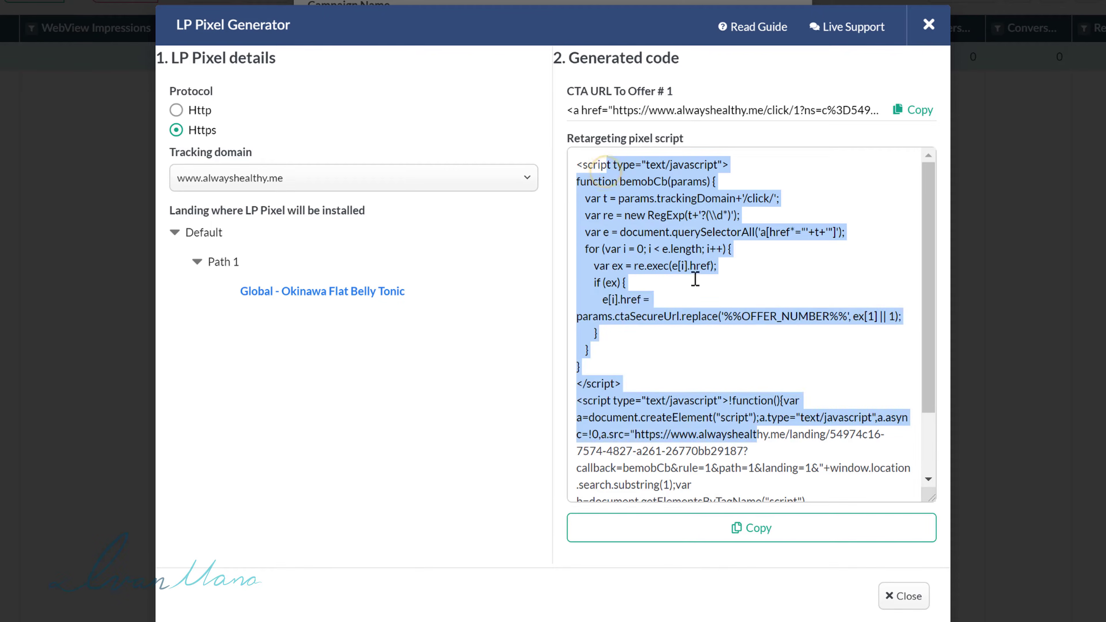
{"action": "left_click", "coordinate": [692, 271]}
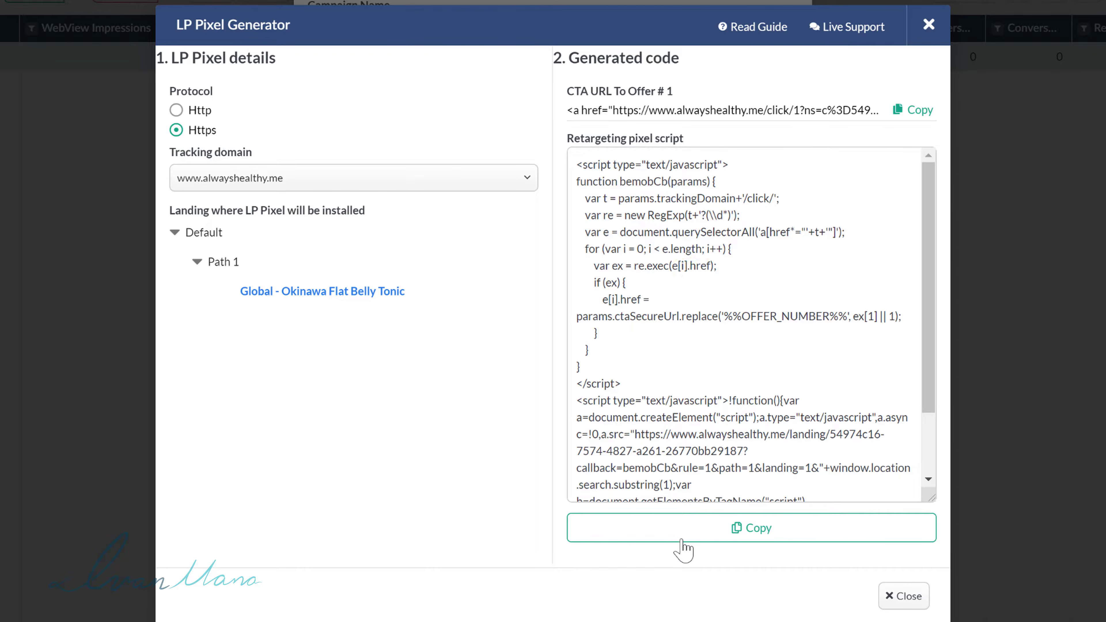
{"action": "left_click", "coordinate": [640, 532]}
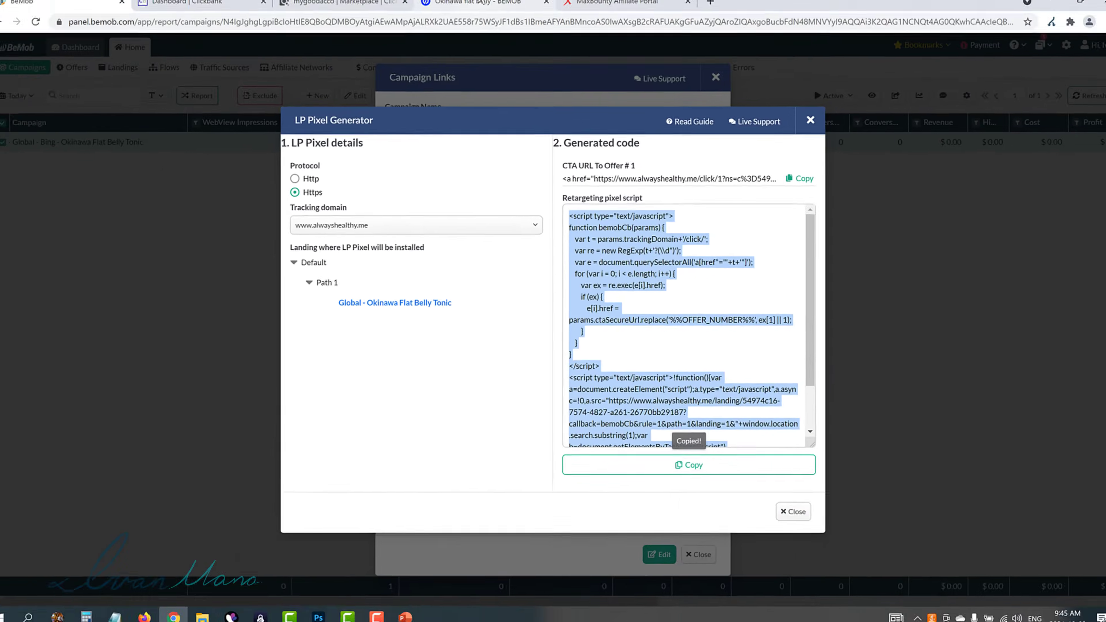
Switch to Unbounce and open the First Variant of the Okinawa flat belly - BEMOB page for editing.
{"action": "left_click", "coordinate": [482, 3]}
{"action": "scroll", "coordinate": [1041, 567], "scroll_direction": "down", "scroll_amount": 3}
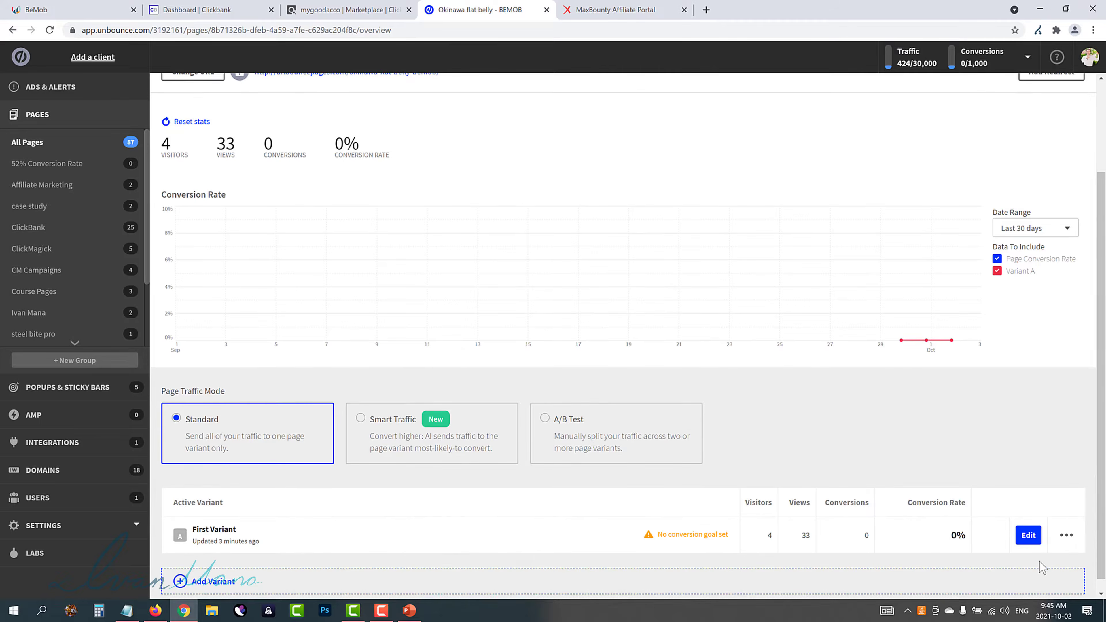
{"action": "left_click", "coordinate": [1029, 535]}
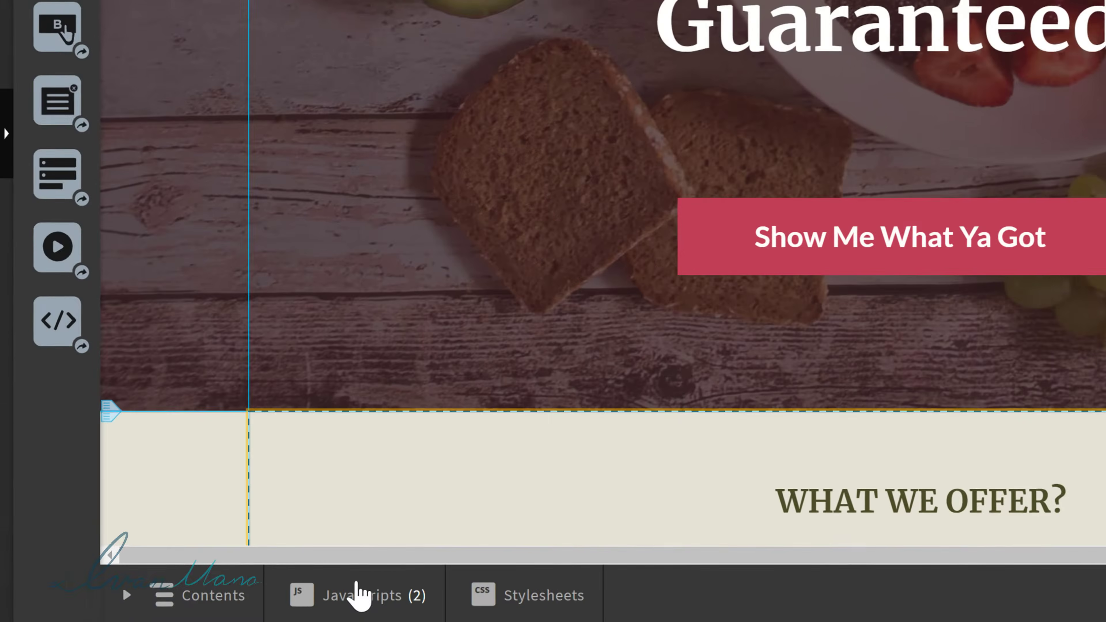
Add a new JavaScript to the page variant, paste the copied BeMob pixel script into it and open its placement options.
{"action": "left_click", "coordinate": [183, 582]}
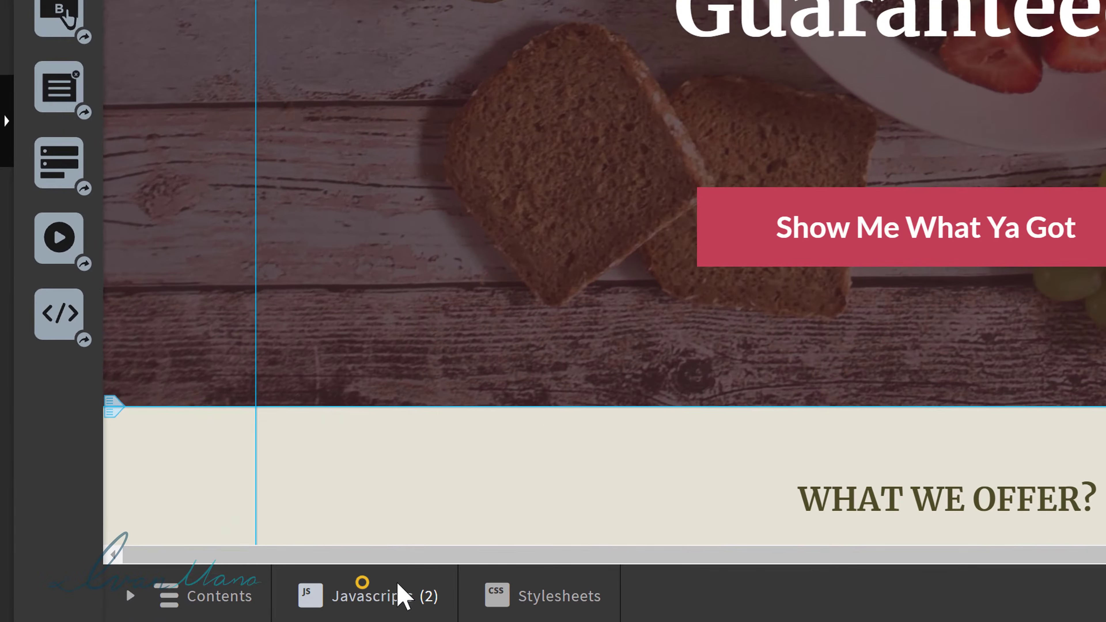
{"action": "left_click", "coordinate": [354, 546]}
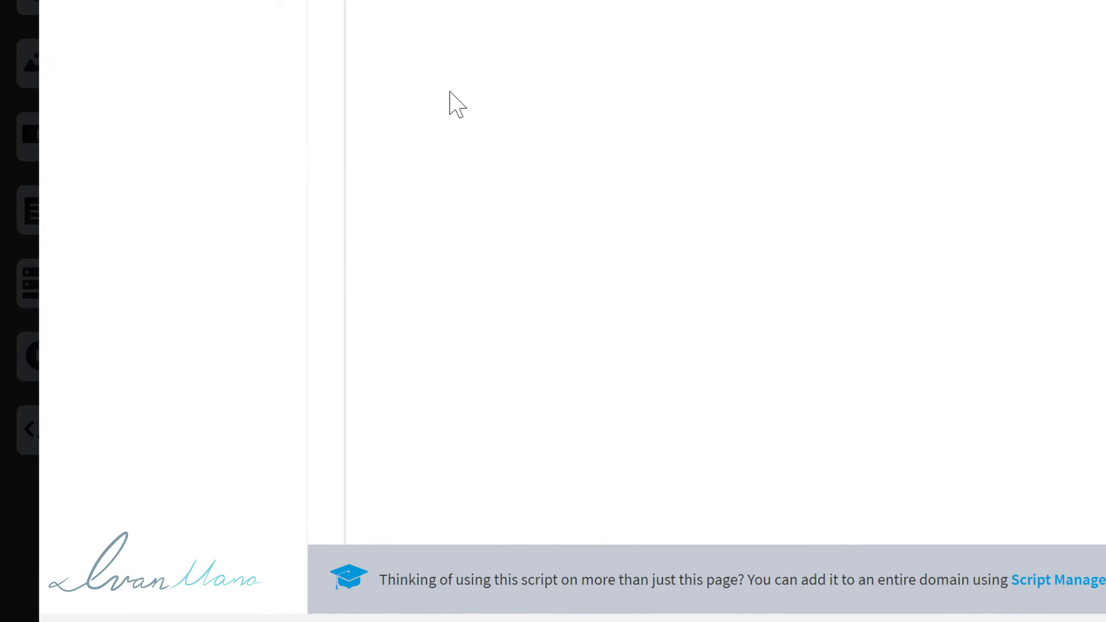
{"action": "right_click", "coordinate": [345, 247]}
{"action": "left_click", "coordinate": [422, 405]}
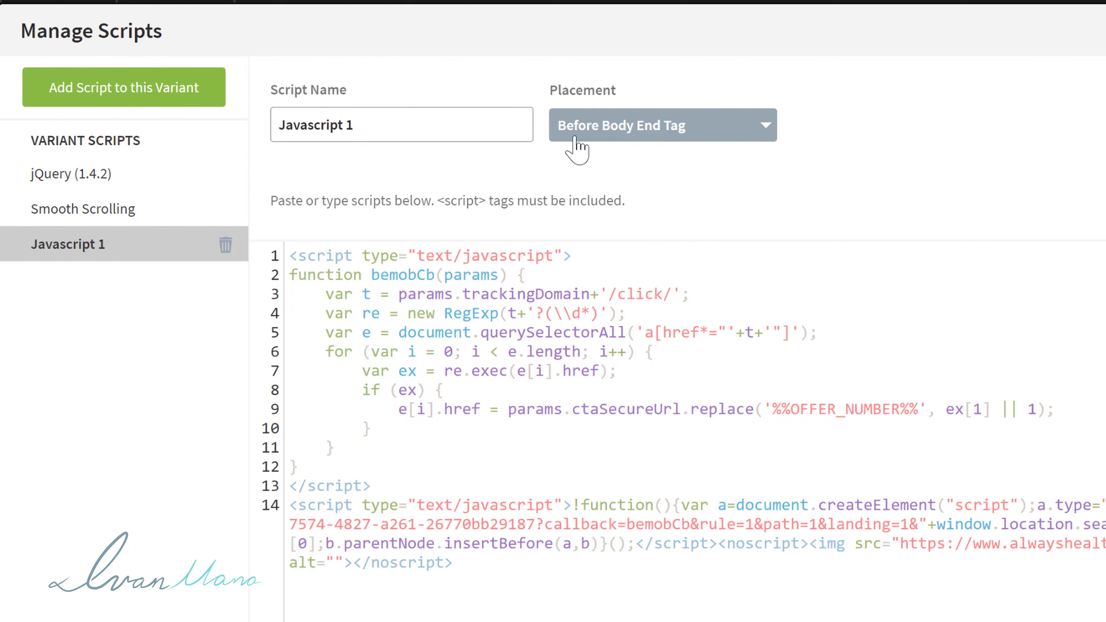
{"action": "left_click", "coordinate": [680, 135]}
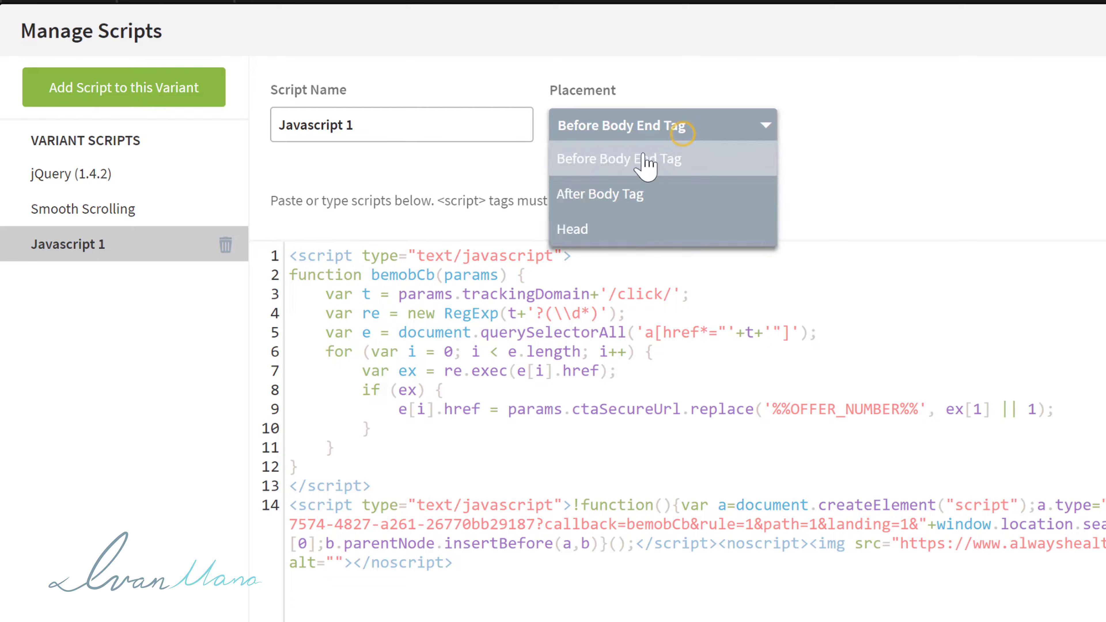
Place the new script before the body end tag, name it BeMob Tracking and finish the script setup.
{"action": "left_click", "coordinate": [620, 155]}
{"action": "triple_click", "coordinate": [384, 130]}
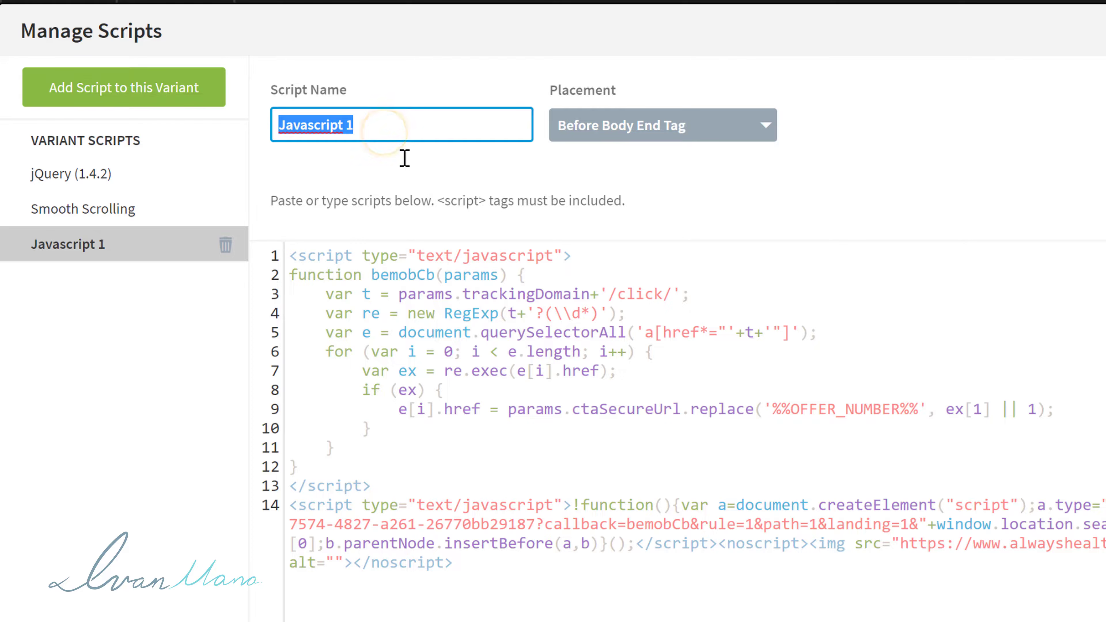
{"action": "type", "text": "BeMob Trackin"}
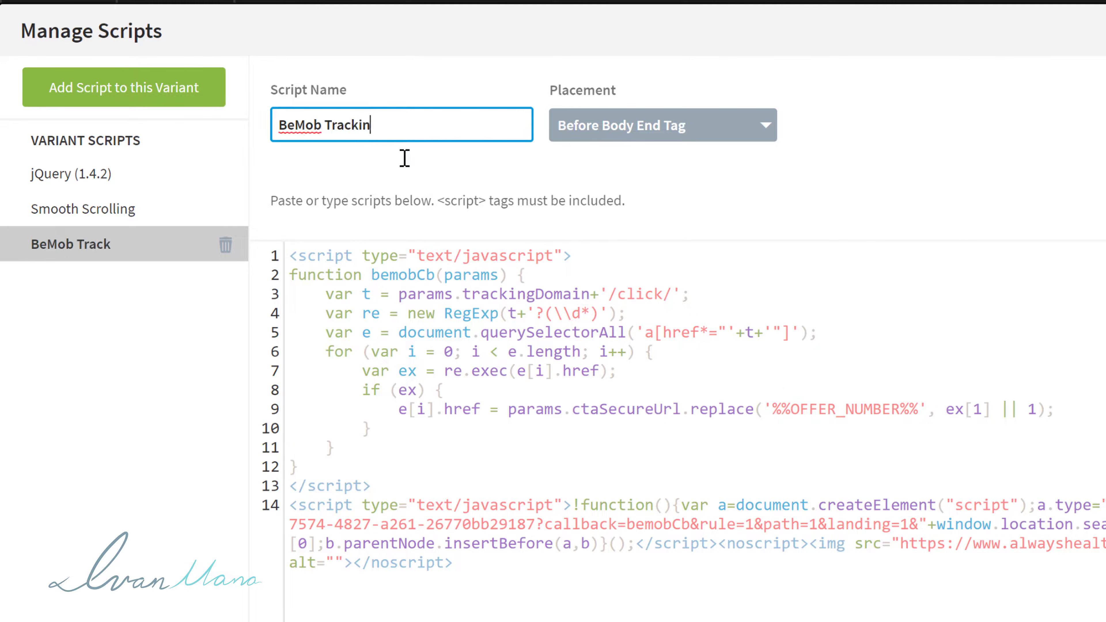
{"action": "type", "text": "g"}
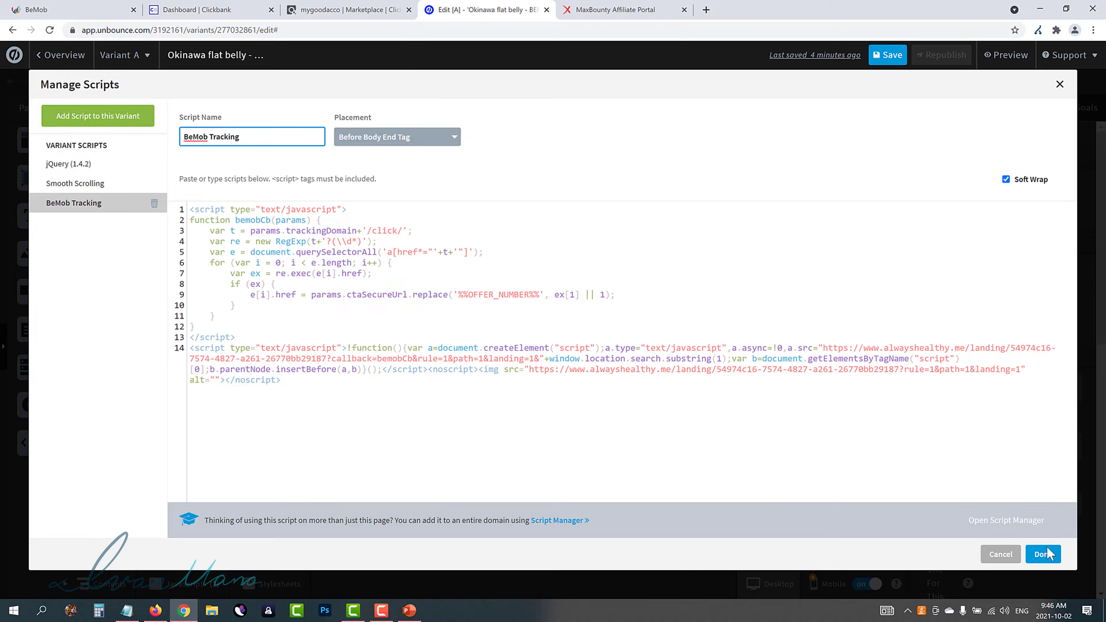
{"action": "left_click", "coordinate": [1045, 554]}
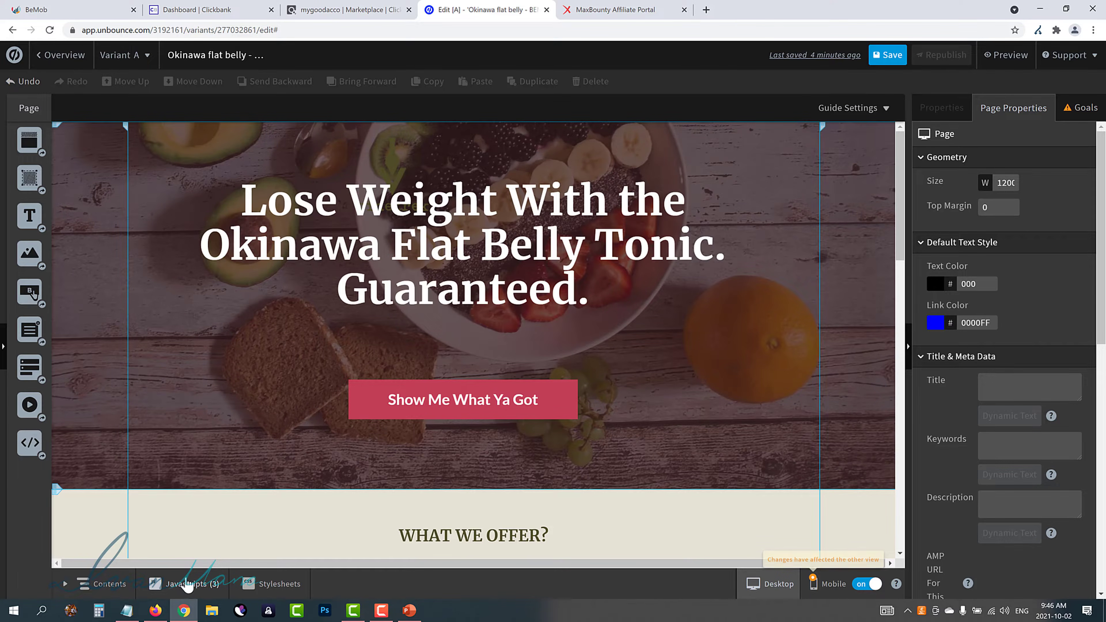
Recheck the BeMob Tracking script's placement in the page's JavaScripts, close it and save the page.
{"action": "left_click", "coordinate": [182, 591]}
{"action": "left_click", "coordinate": [178, 538]}
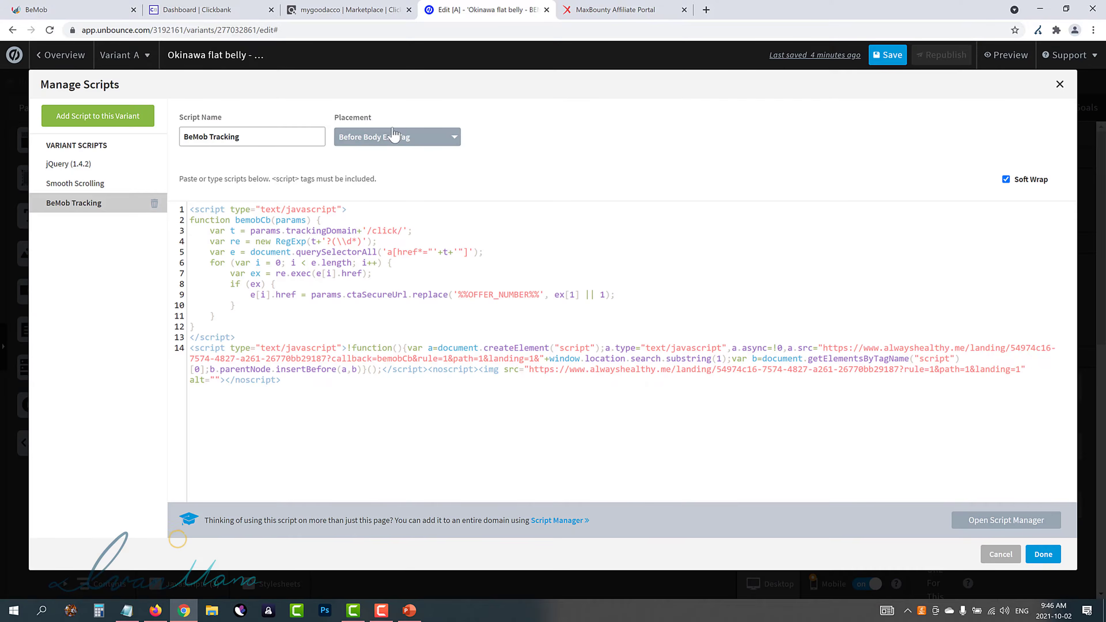
{"action": "left_click", "coordinate": [1056, 554]}
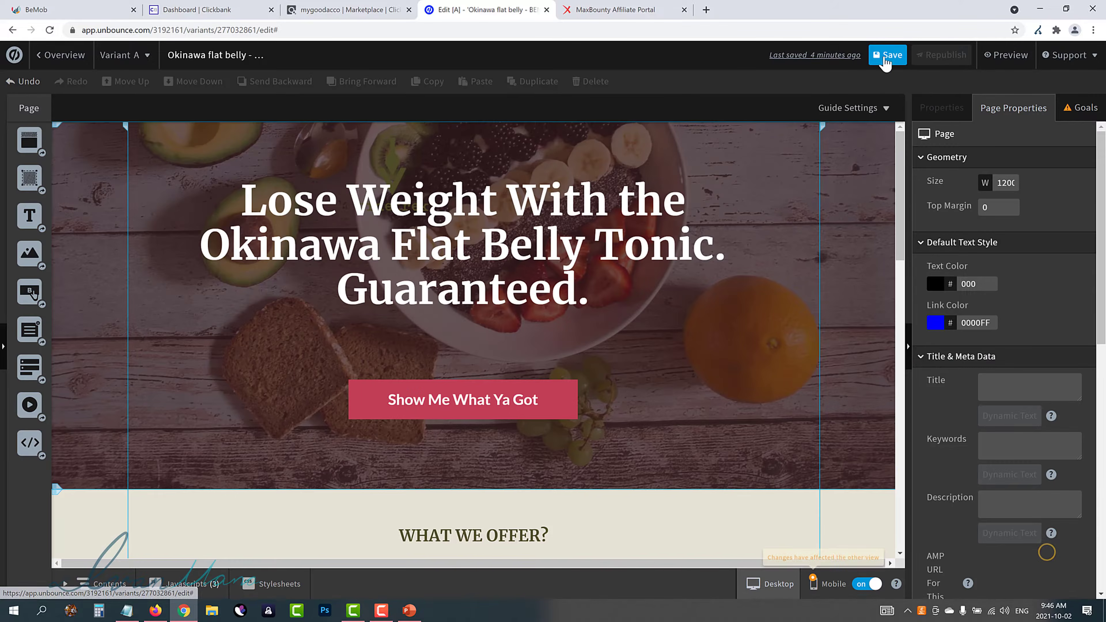
{"action": "left_click", "coordinate": [884, 52]}
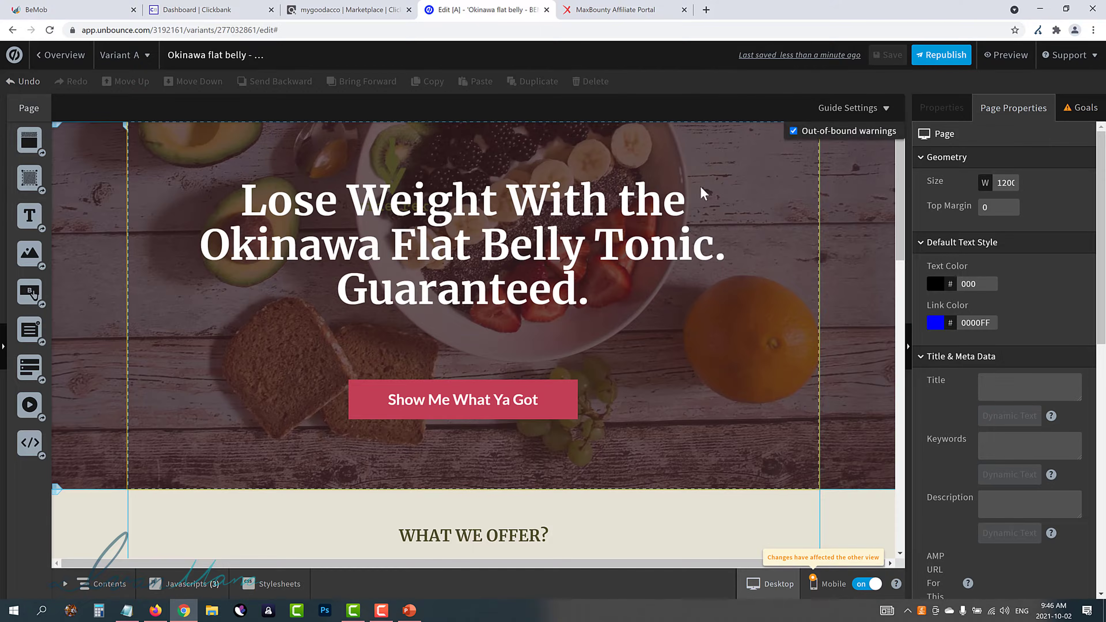
Switch to BeMob, copy the CTA URL to offer #1 and paste it below the click ID list in Notepad.
{"action": "left_click", "coordinate": [71, 10]}
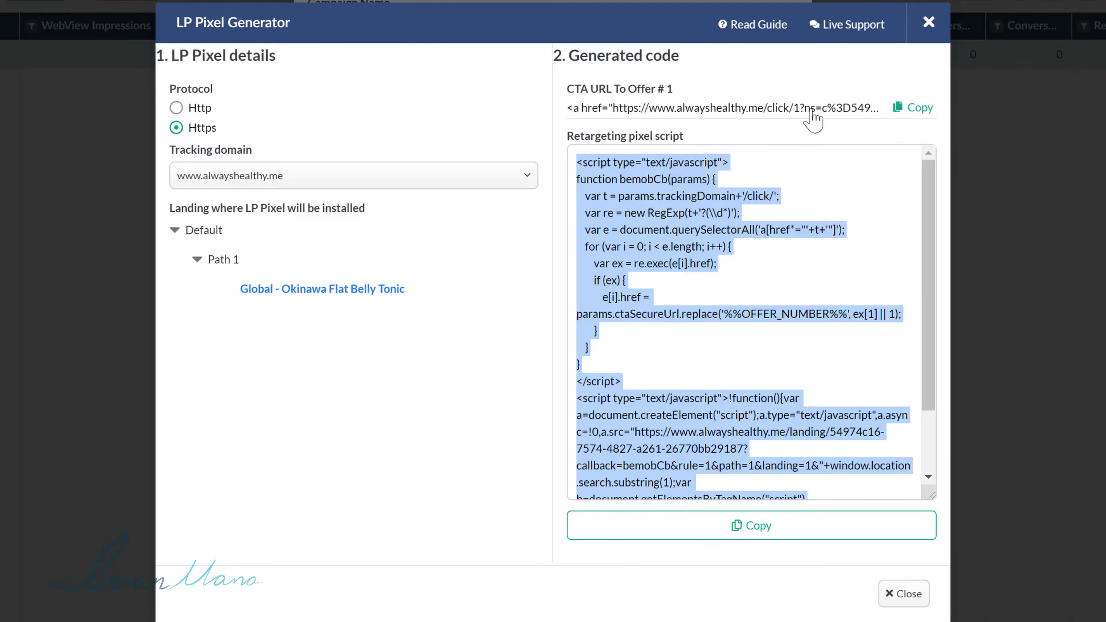
{"action": "left_click", "coordinate": [827, 109]}
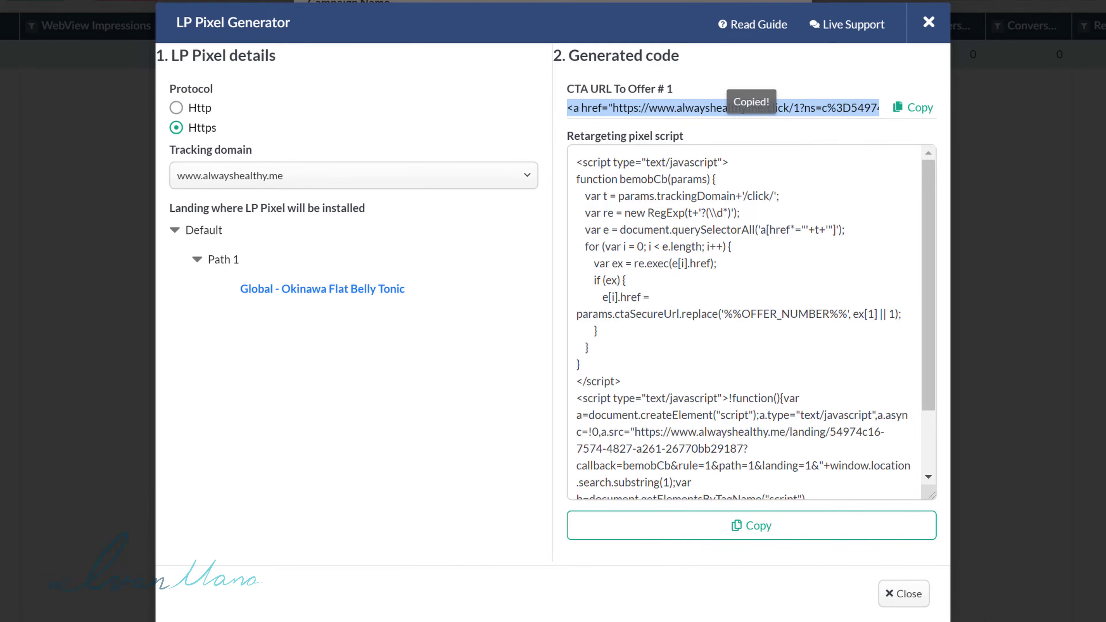
{"action": "key", "text": "alt+Tab"}
{"action": "left_click", "coordinate": [760, 348]}
{"action": "key", "text": "Return"}
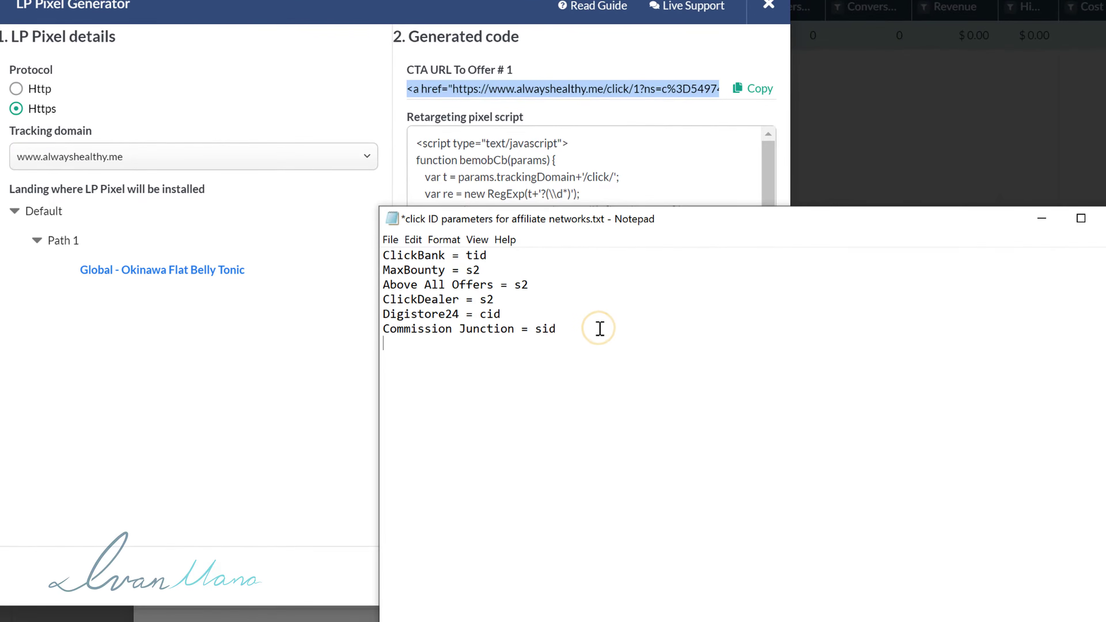
{"action": "key", "text": "ctrl+v"}
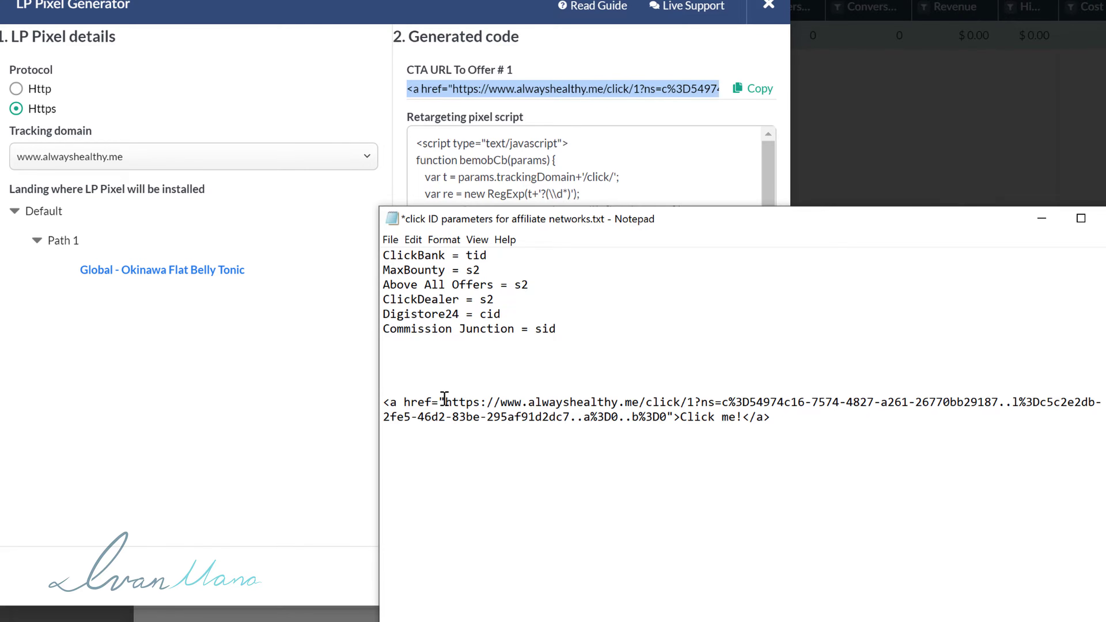
Copy only the https address between the quotation marks of the pasted link and return to the Unbounce page editor.
{"action": "left_click_drag", "start_coordinate": [445, 403], "coordinate": [657, 421]}
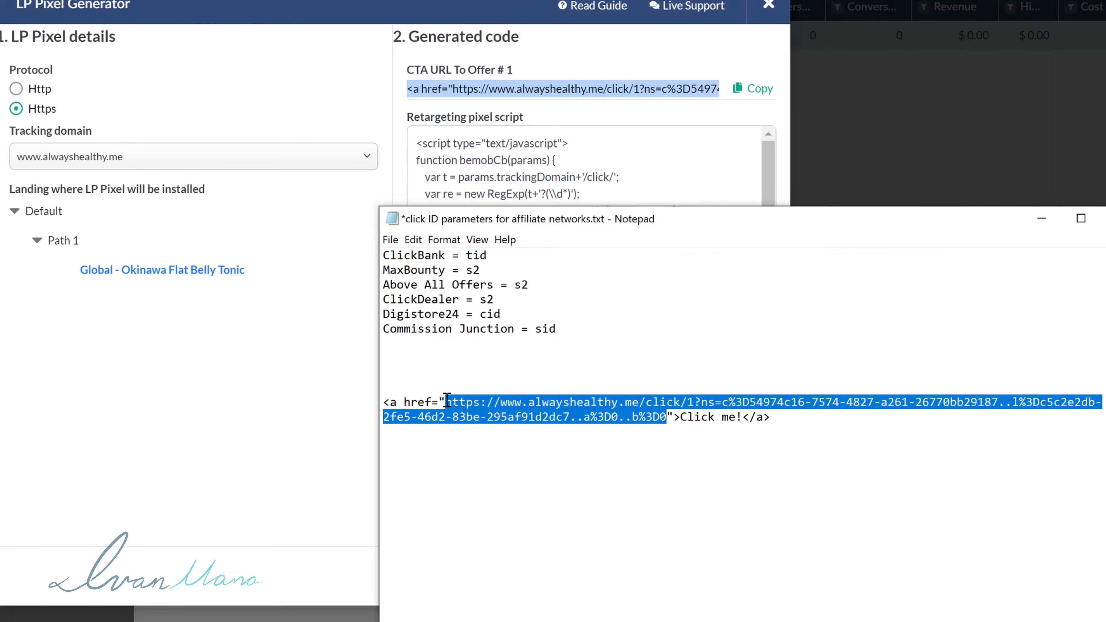
{"action": "left_click_drag", "start_coordinate": [446, 402], "coordinate": [379, 403]}
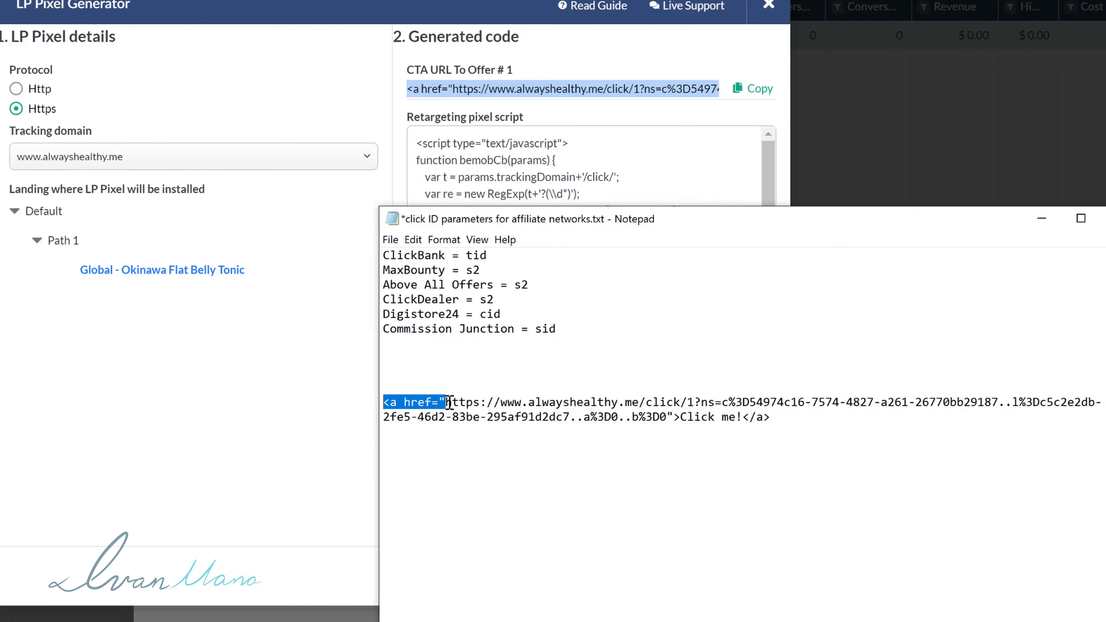
{"action": "left_click_drag", "start_coordinate": [668, 417], "coordinate": [782, 422]}
{"action": "left_click", "coordinate": [668, 417]}
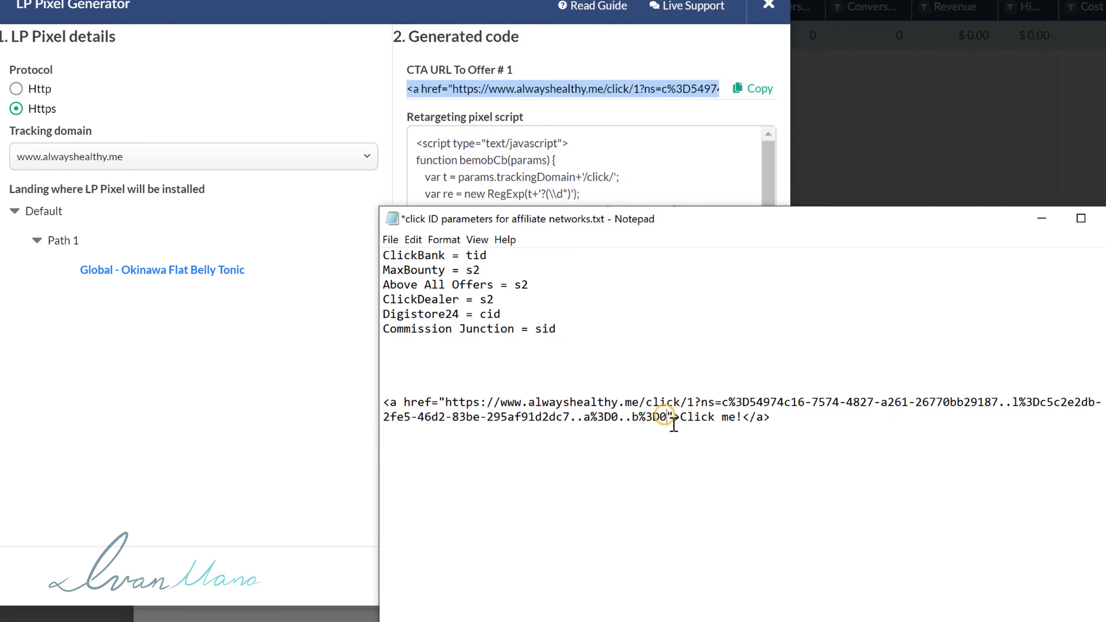
{"action": "left_click_drag", "start_coordinate": [679, 418], "coordinate": [448, 405]}
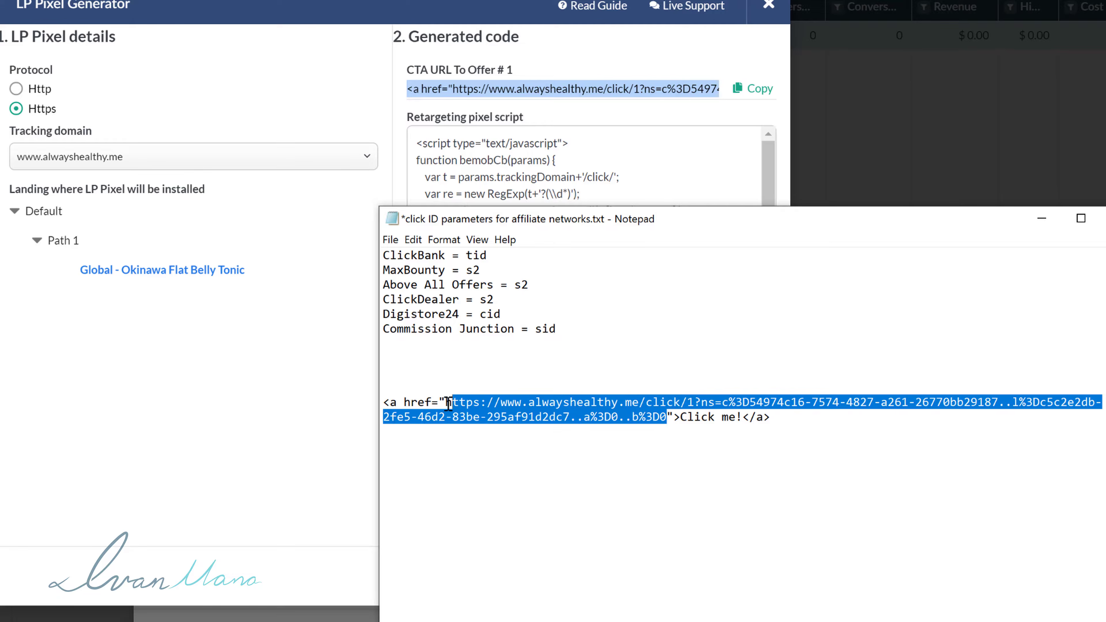
{"action": "right_click", "coordinate": [479, 402]}
{"action": "left_click", "coordinate": [310, 446]}
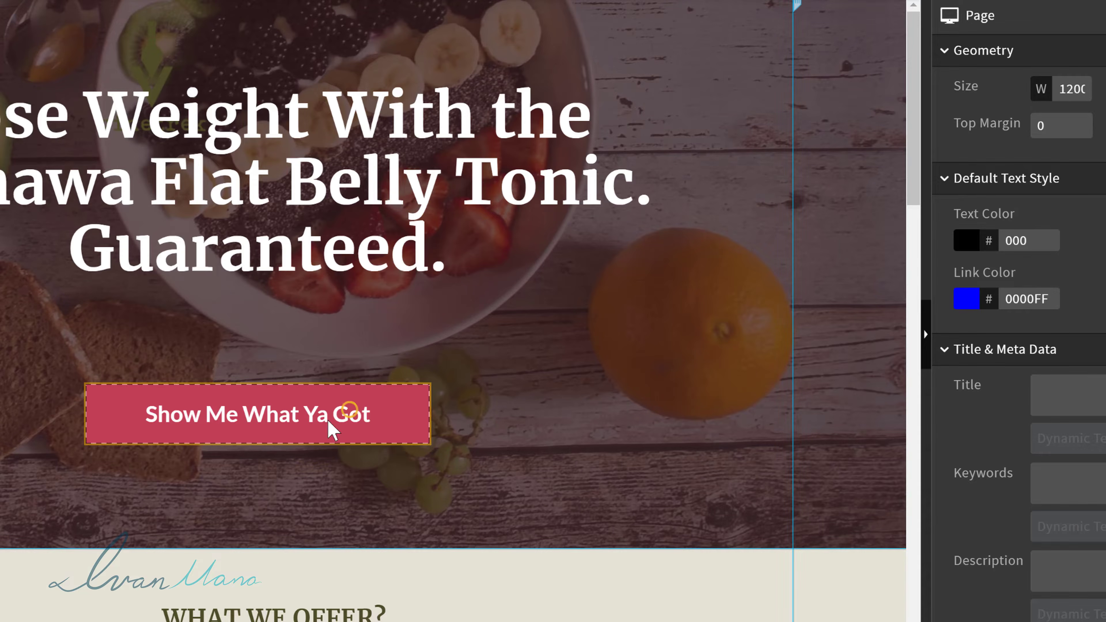
Replace the Show Me What Ya Got button's URL with the copied BeMob click URL, keeping the Go to URL action.
{"action": "left_click", "coordinate": [329, 422]}
{"action": "left_click", "coordinate": [914, 316]}
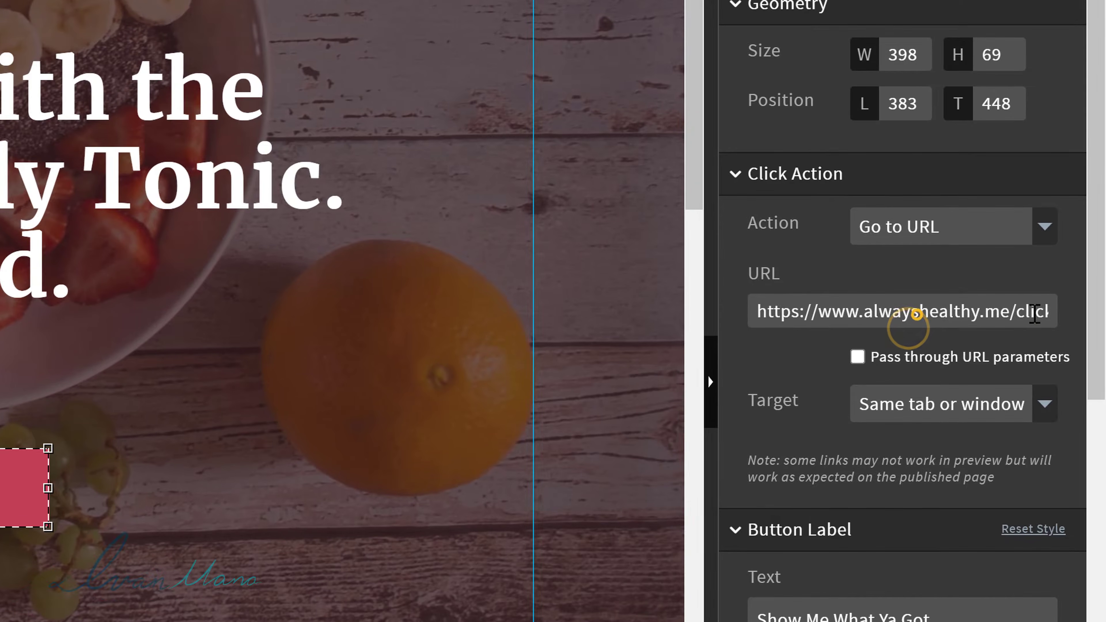
{"action": "triple_click", "coordinate": [918, 314]}
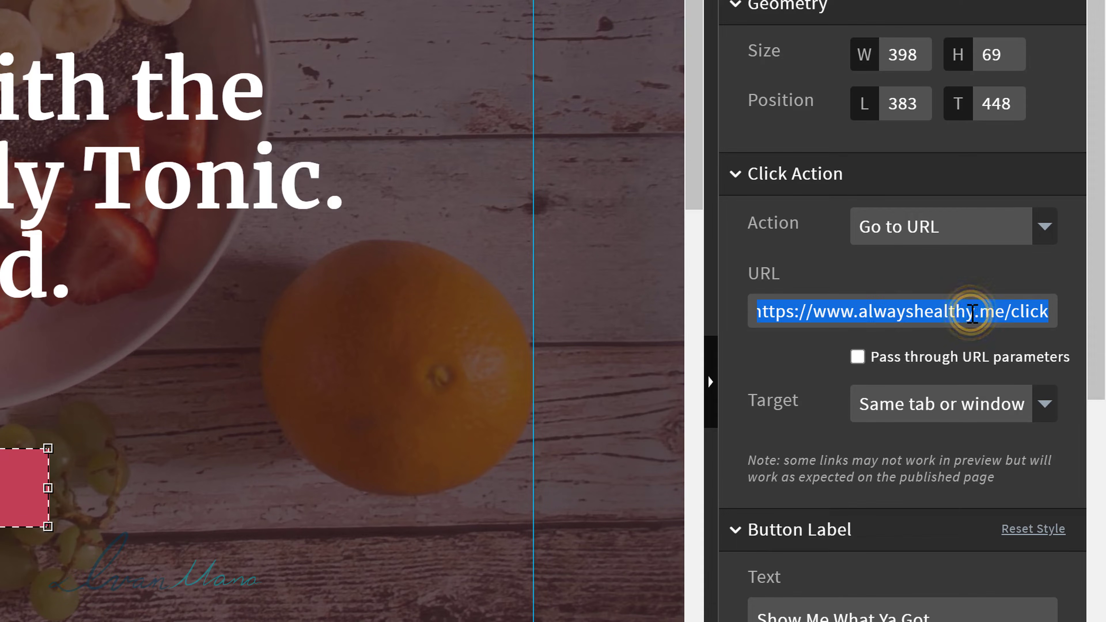
{"action": "key", "text": "BackSpace"}
{"action": "right_click", "coordinate": [852, 309]}
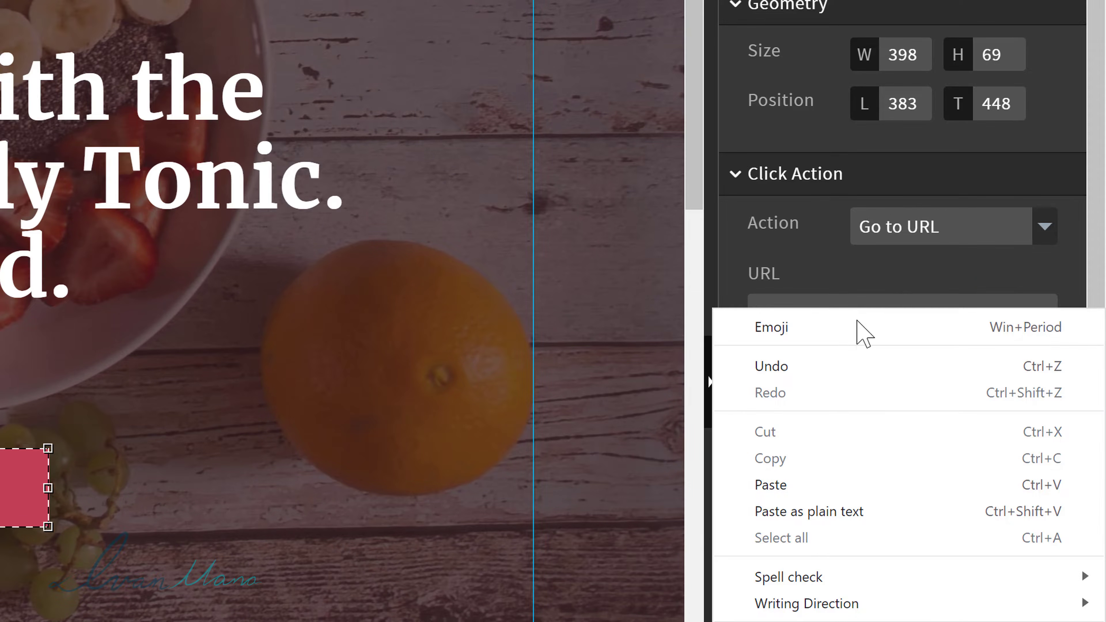
{"action": "left_click", "coordinate": [781, 483]}
{"action": "left_click", "coordinate": [934, 222]}
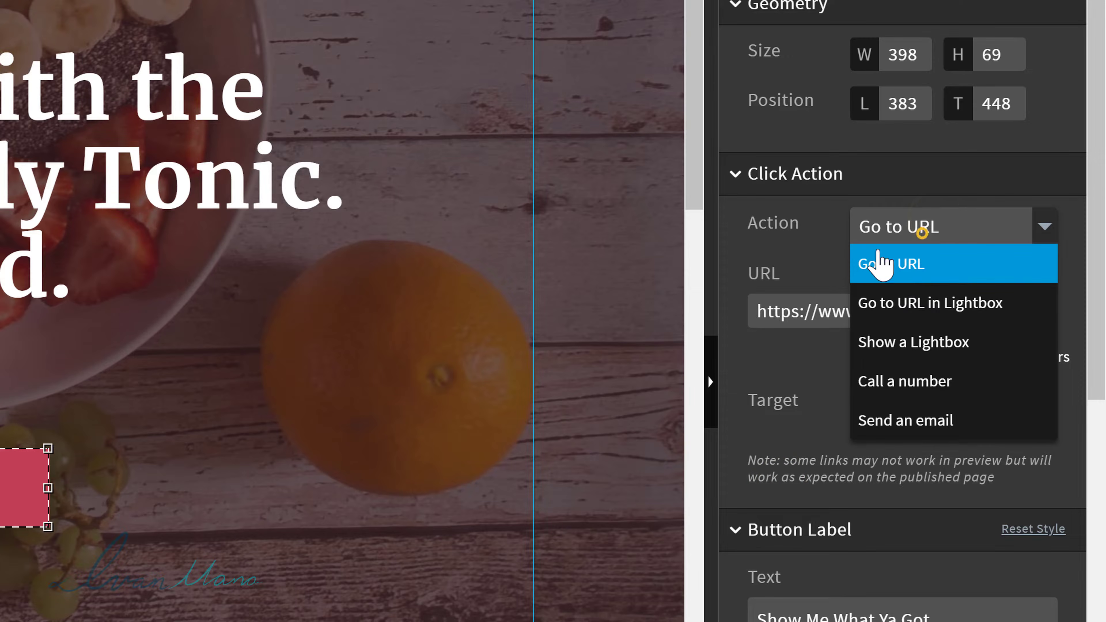
{"action": "left_click", "coordinate": [879, 260]}
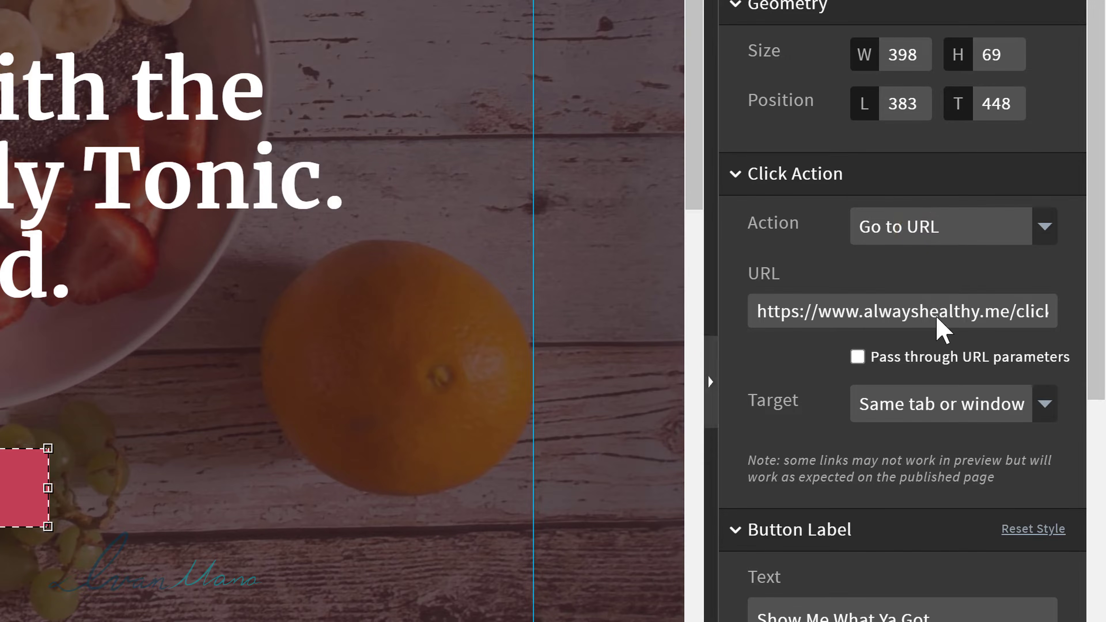
{"action": "left_click_drag", "start_coordinate": [900, 306], "coordinate": [1061, 303]}
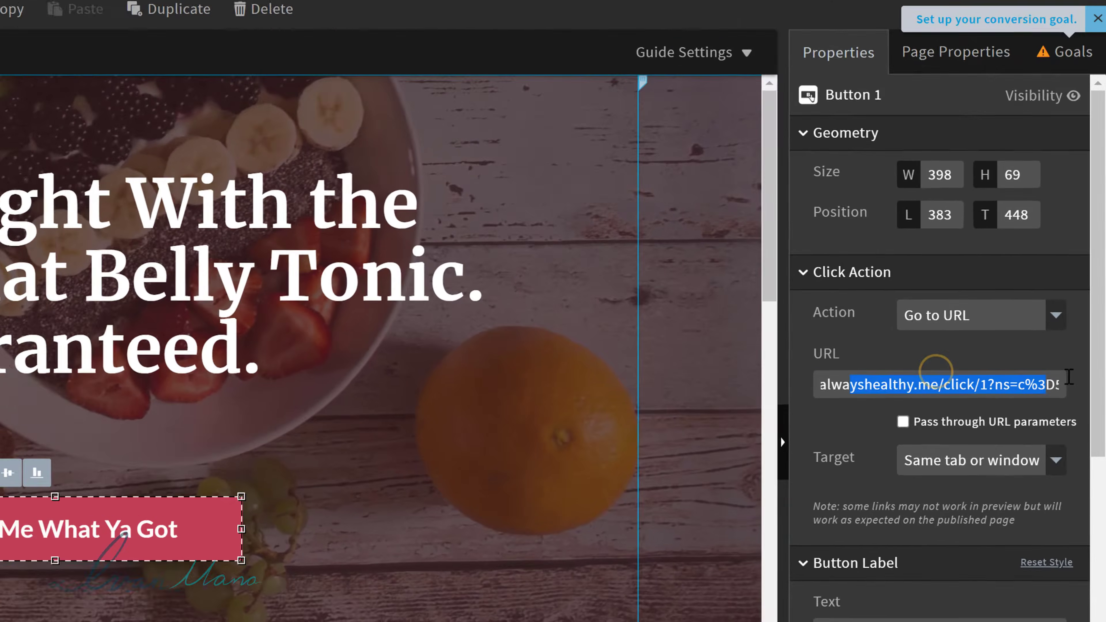
{"action": "left_click_drag", "start_coordinate": [1069, 377], "coordinate": [1072, 377]}
Save the page, republish it with the changes and dismiss the confirmation.
{"action": "left_click", "coordinate": [788, 42]}
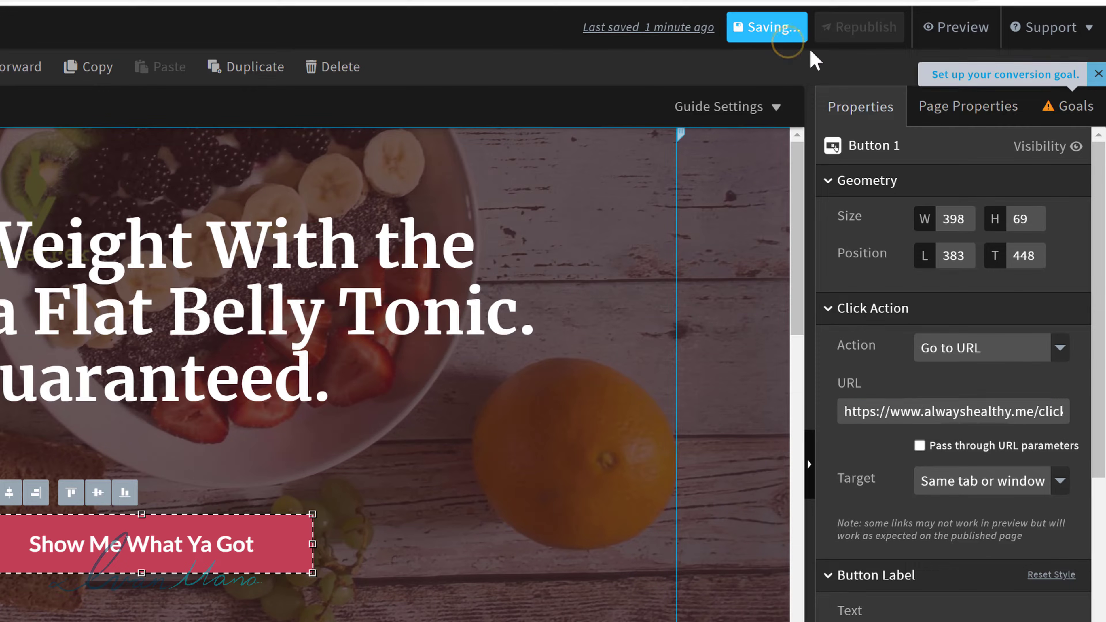
{"action": "left_click", "coordinate": [860, 28]}
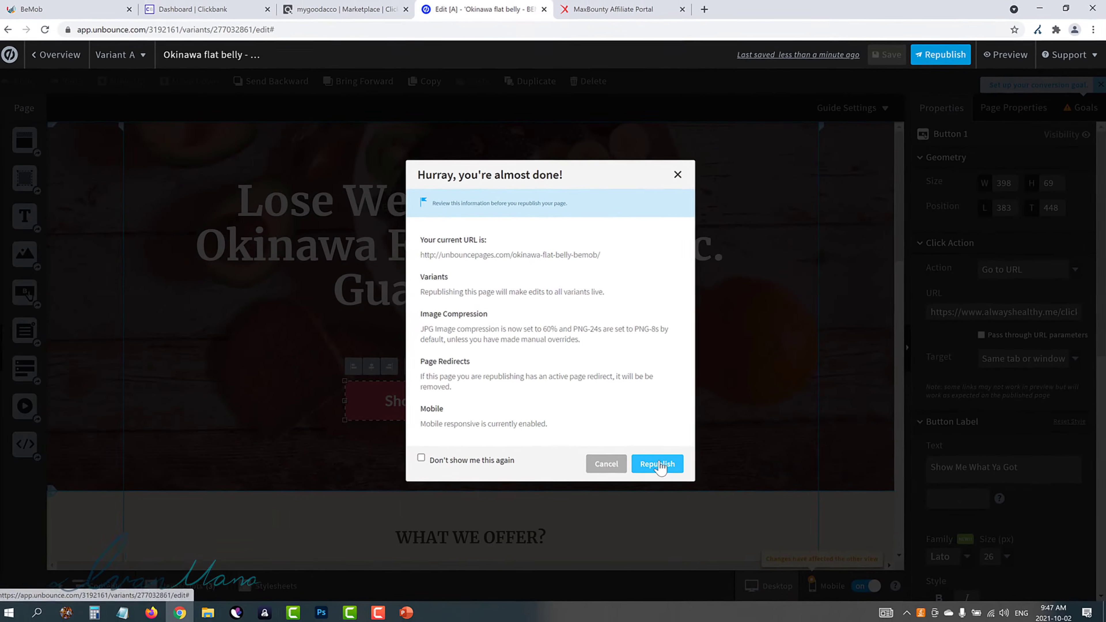
{"action": "left_click", "coordinate": [658, 464]}
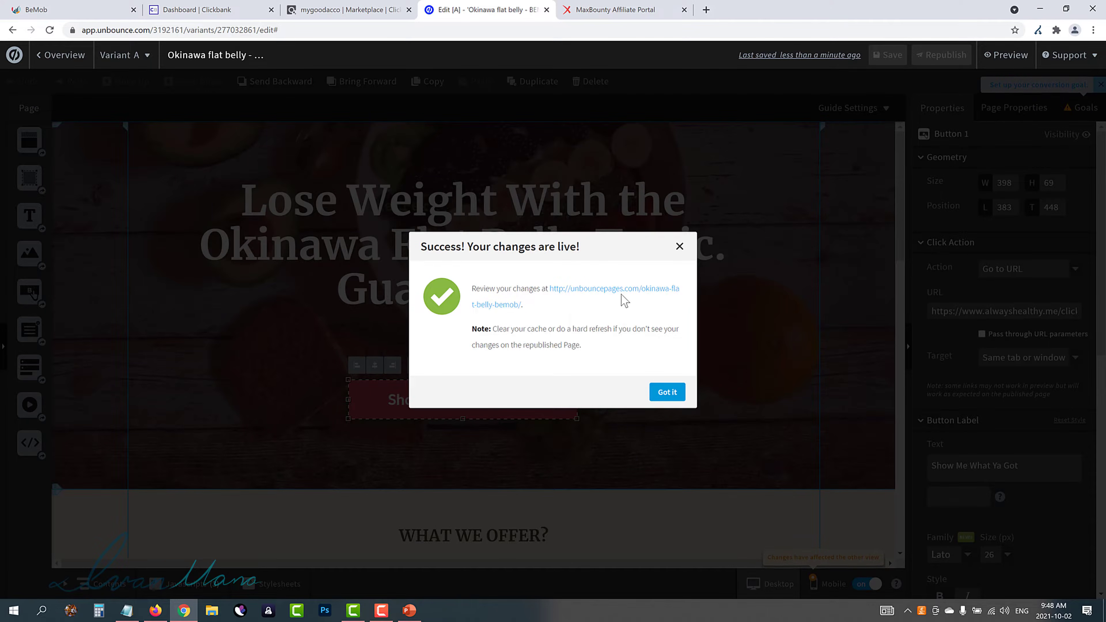
{"action": "left_click", "coordinate": [667, 391]}
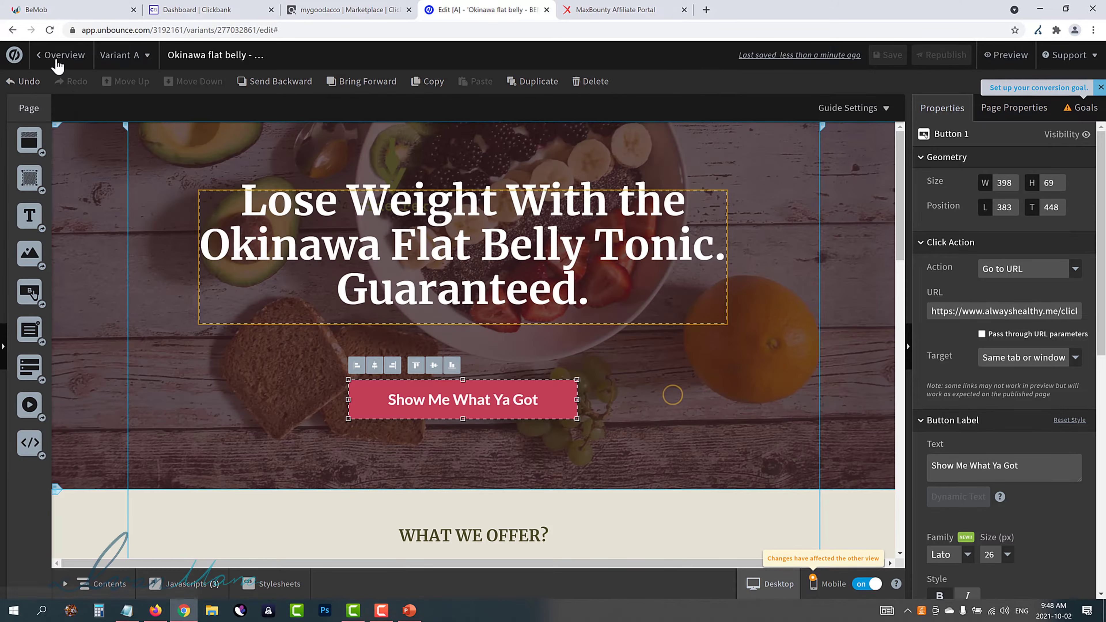
Return to the page overview, switch to BeMob and close the LP Pixel Generator and Campaign Links dialogs.
{"action": "left_click", "coordinate": [56, 57]}
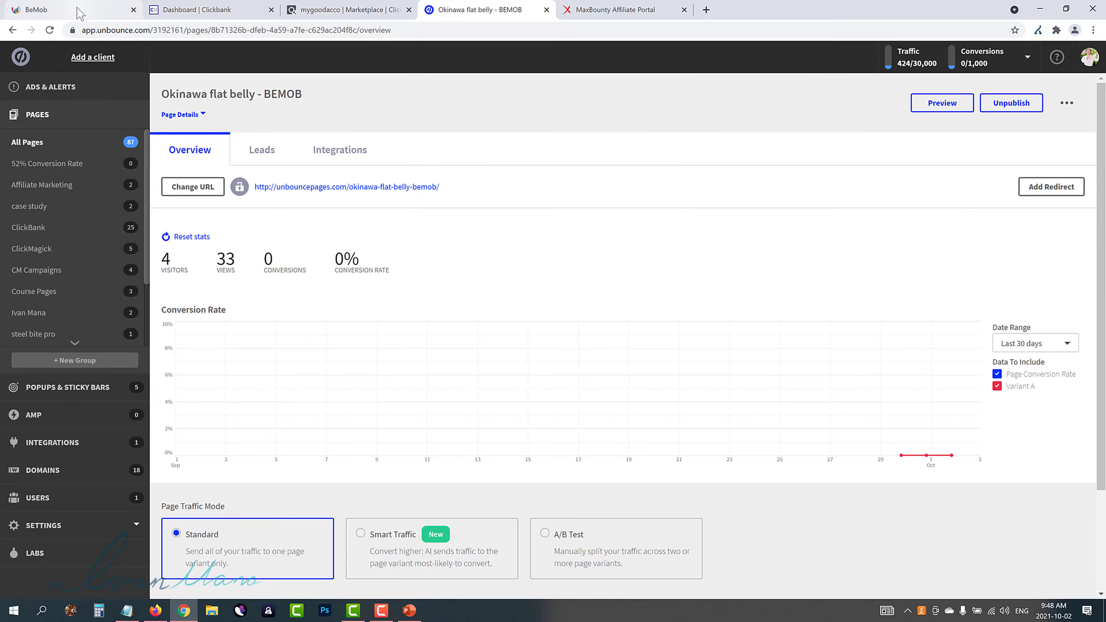
{"action": "left_click", "coordinate": [76, 8]}
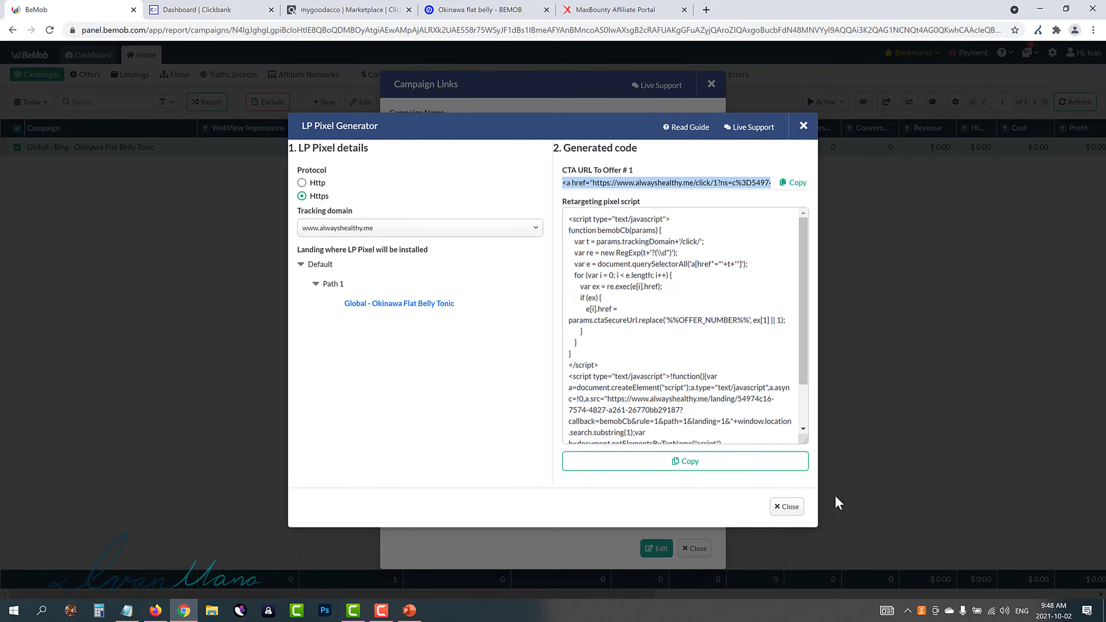
{"action": "left_click", "coordinate": [787, 507]}
{"action": "left_click", "coordinate": [696, 550]}
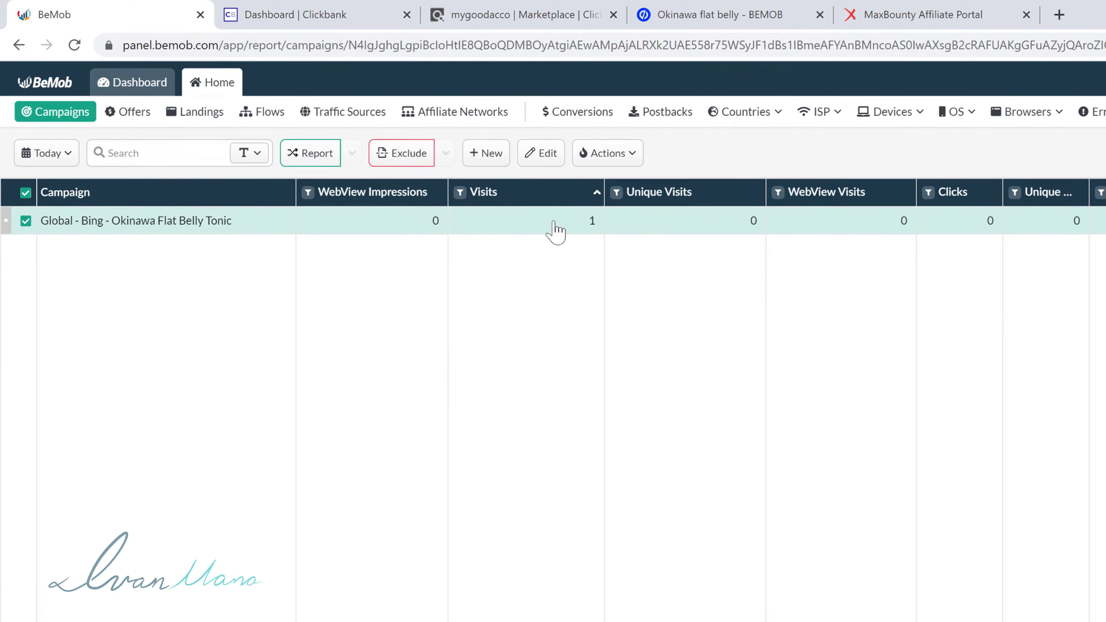
Open the published okinawa-flat-belly-bemob page from Unbounce and return to BeMob to check the campaign's visits.
{"action": "left_click", "coordinate": [690, 13]}
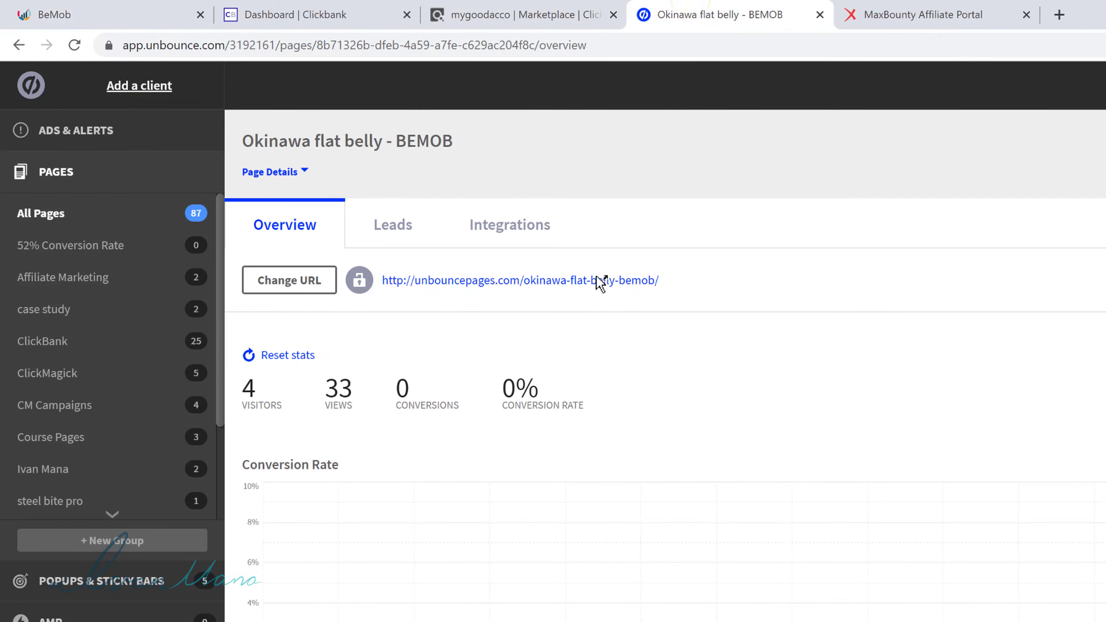
{"action": "left_click", "coordinate": [593, 282]}
{"action": "left_click", "coordinate": [107, 11]}
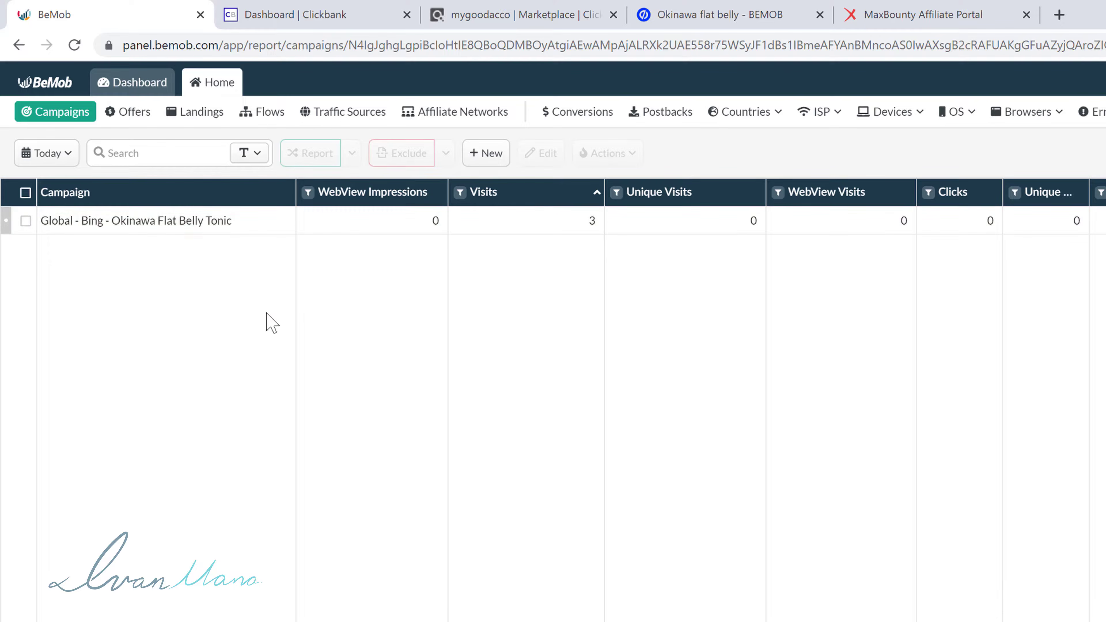
{"action": "key", "text": "alt+Tab"}
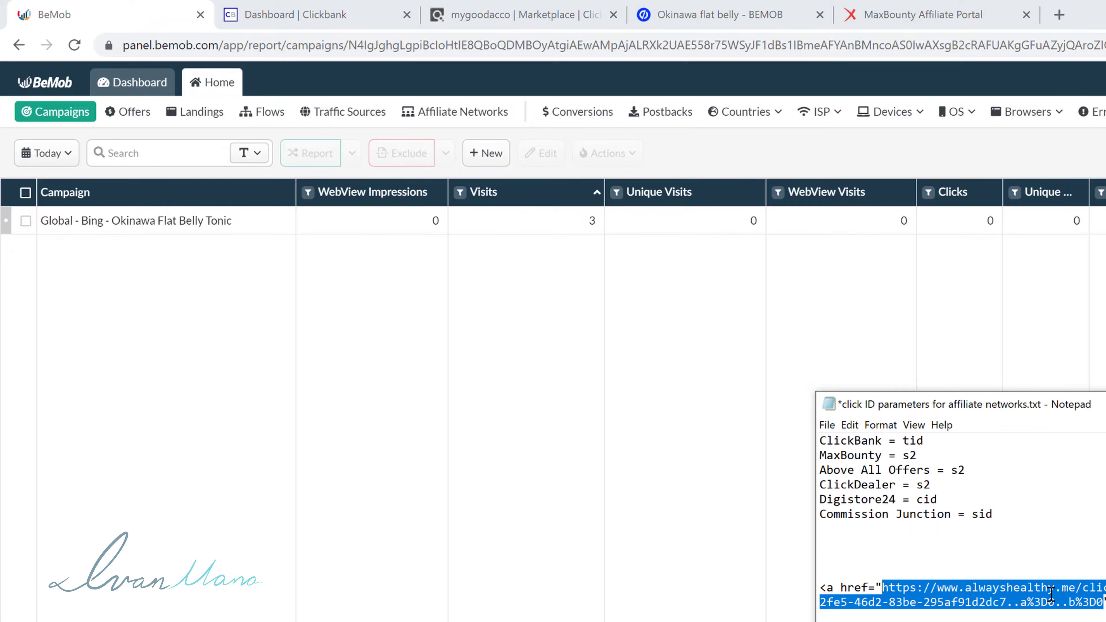
{"action": "left_click", "coordinate": [820, 615]}
{"action": "left_click", "coordinate": [455, 326]}
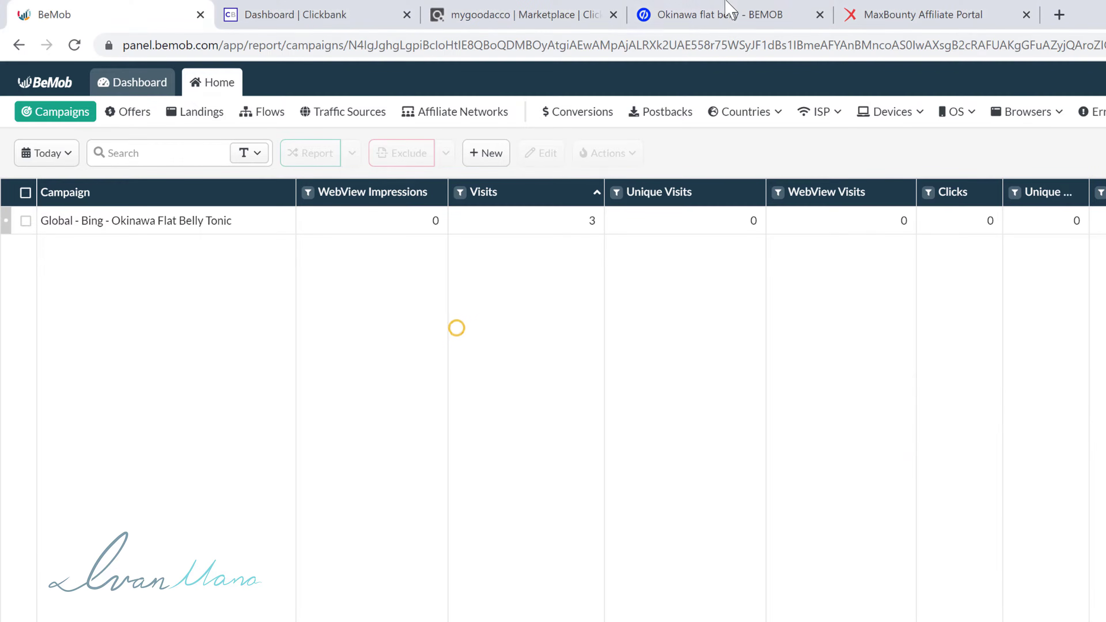
Copy the published okinawa-flat-belly-bemob page URL from Unbounce and replace the click link code in the Notepad file with it.
{"action": "key", "text": "ctrl+4"}
{"action": "right_click", "coordinate": [532, 283]}
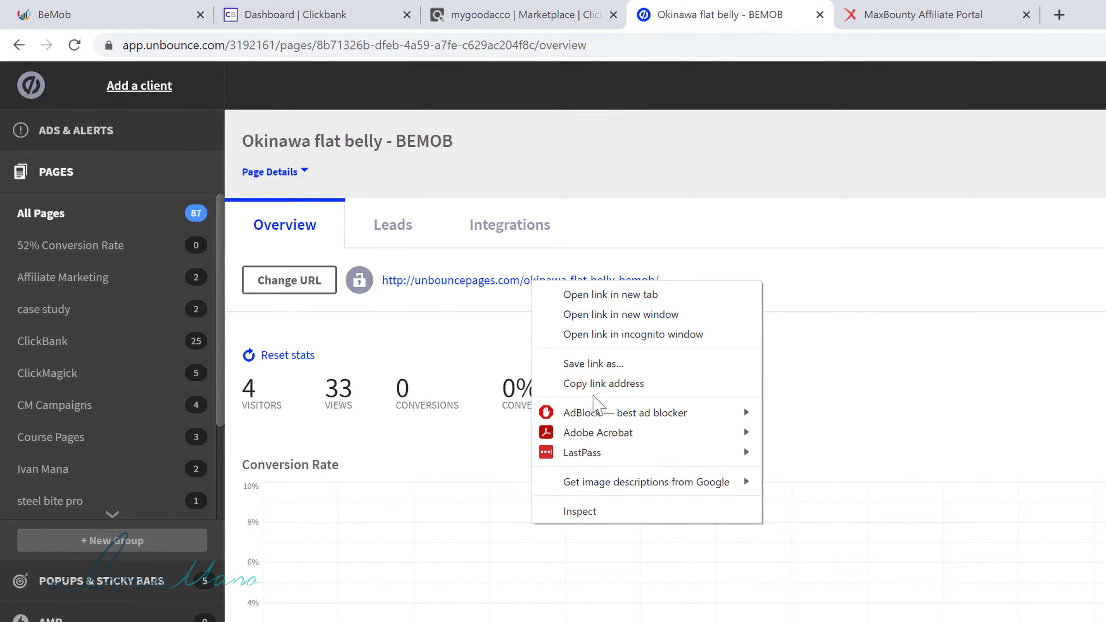
{"action": "left_click", "coordinate": [583, 383]}
{"action": "key", "text": "alt+Tab"}
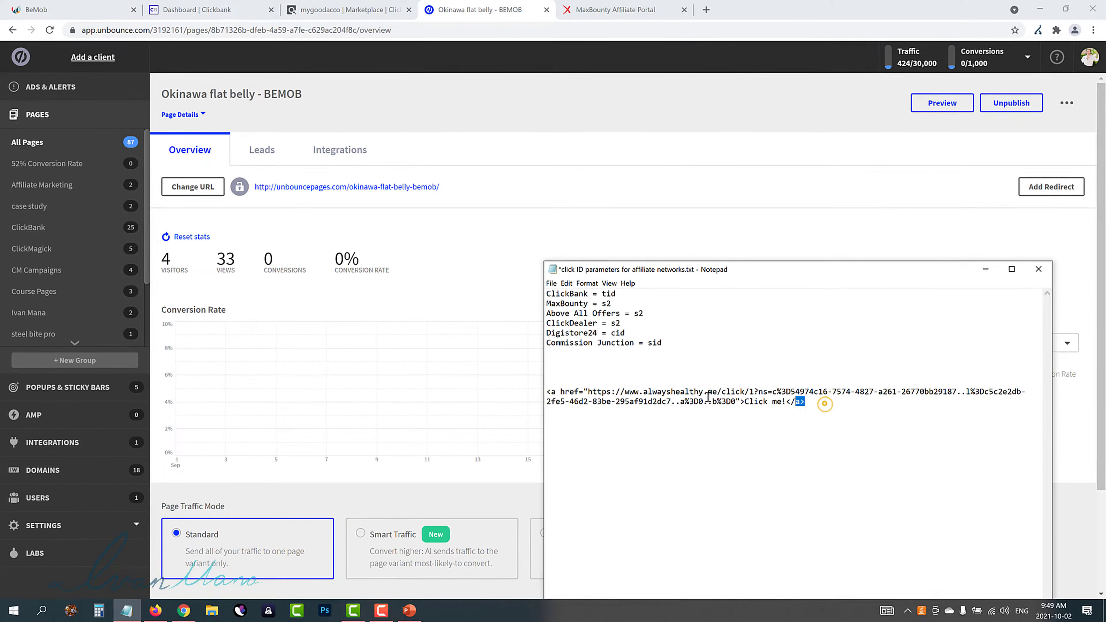
{"action": "left_click_drag", "start_coordinate": [708, 396], "coordinate": [534, 393]}
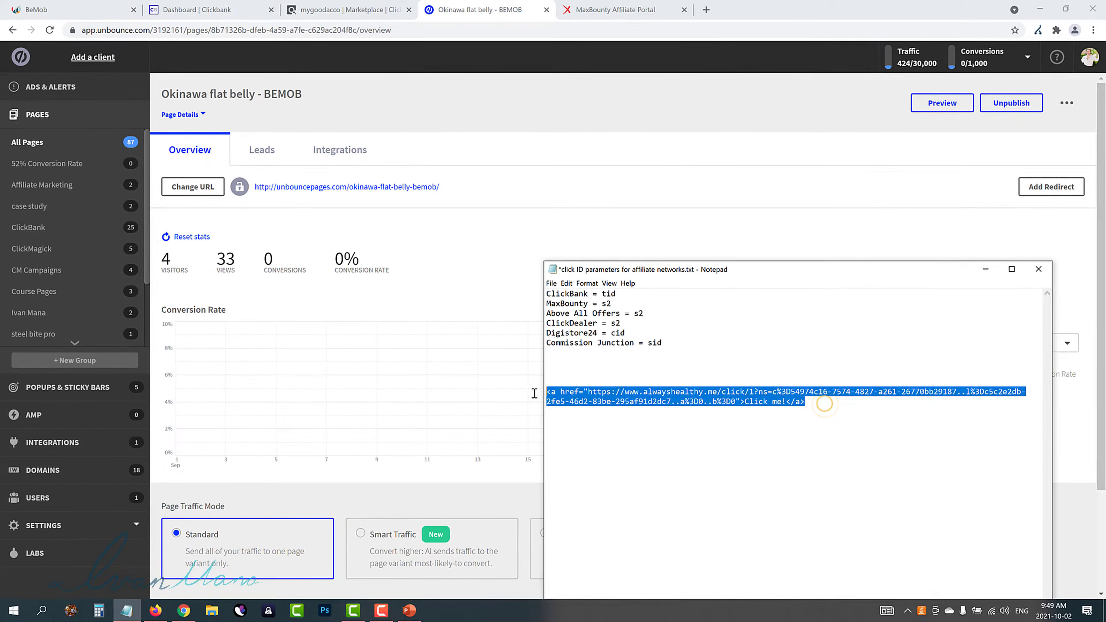
{"action": "key", "text": "Delete"}
{"action": "key", "text": "ctrl+v"}
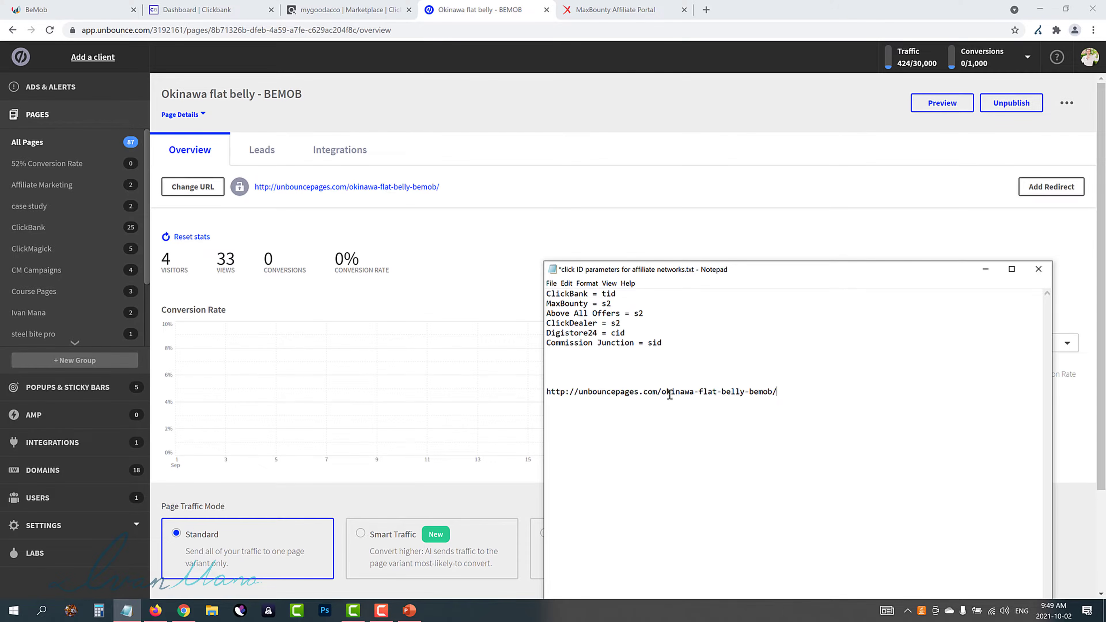
{"action": "left_click_drag", "start_coordinate": [791, 391], "coordinate": [536, 376]}
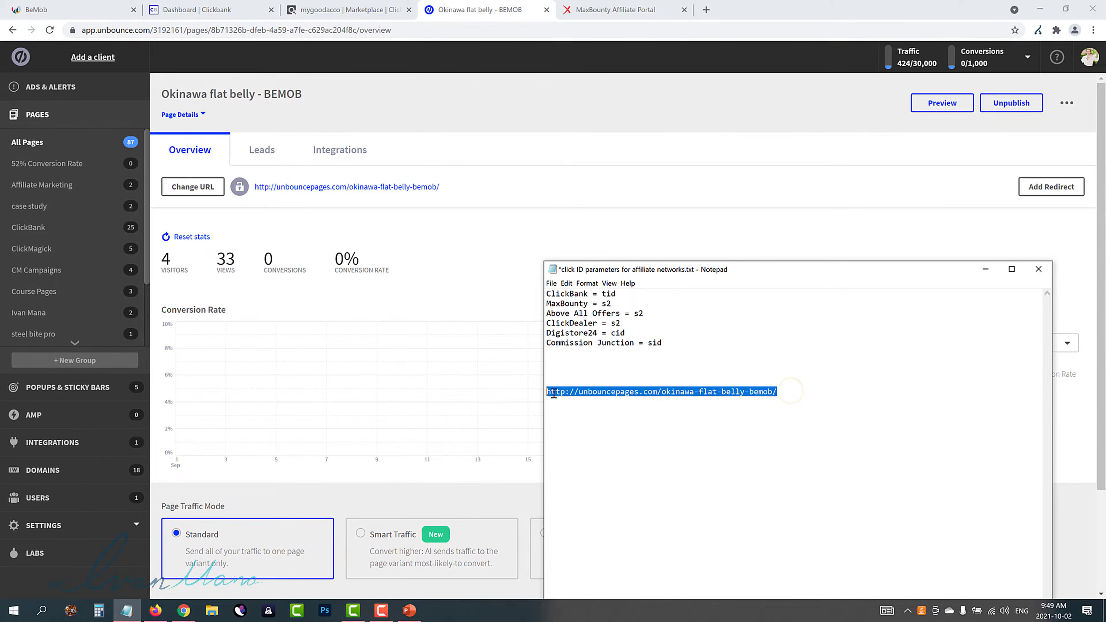
{"action": "left_click", "coordinate": [639, 392]}
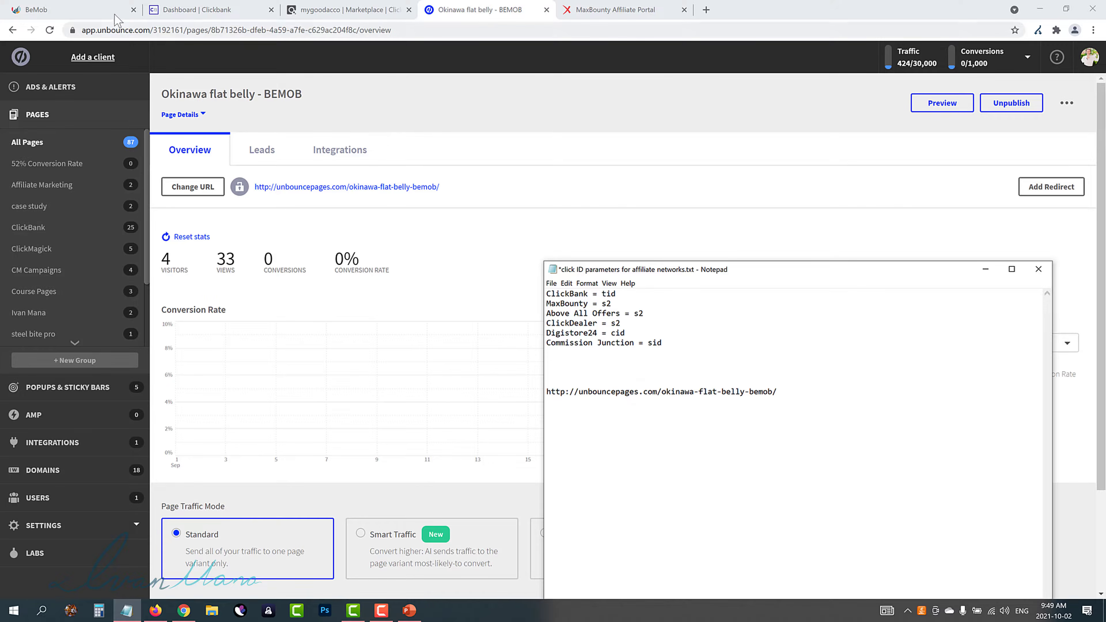
Copy the Campaign URL from the Okinawa Flat Belly Tonic campaign links in BeMob and paste it below the landing page URL in Notepad.
{"action": "left_click", "coordinate": [101, 6]}
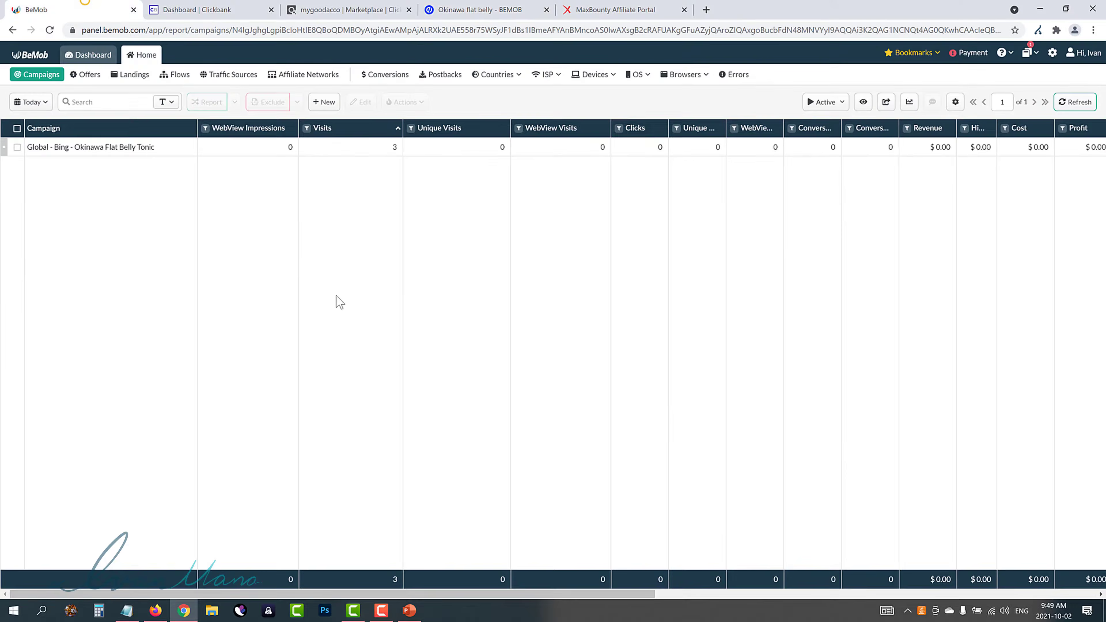
{"action": "right_click", "coordinate": [269, 186]}
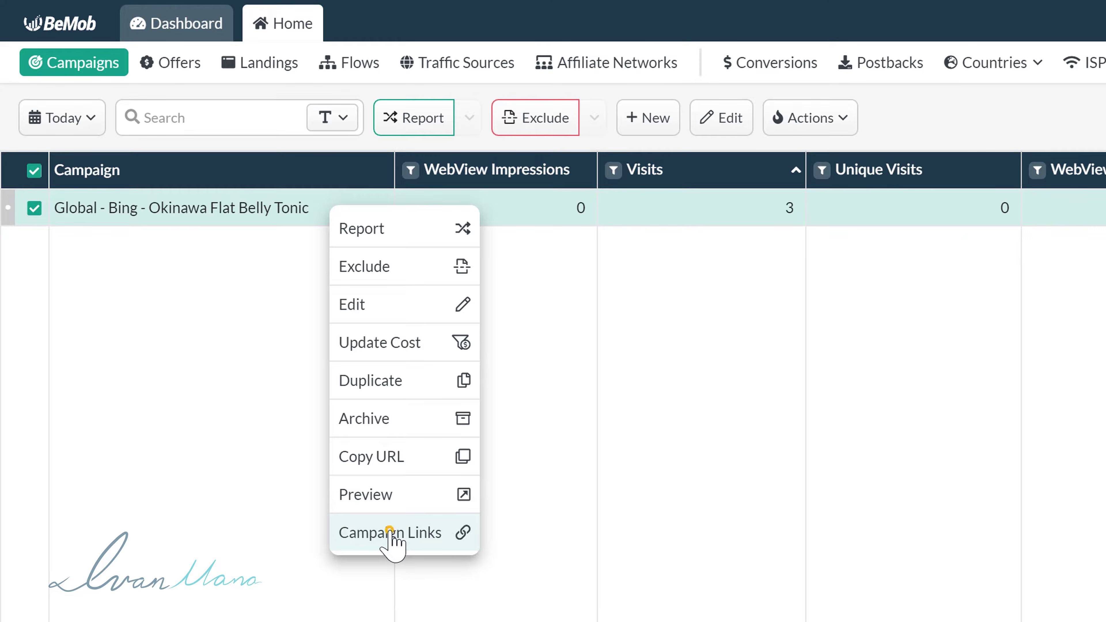
{"action": "left_click", "coordinate": [390, 533]}
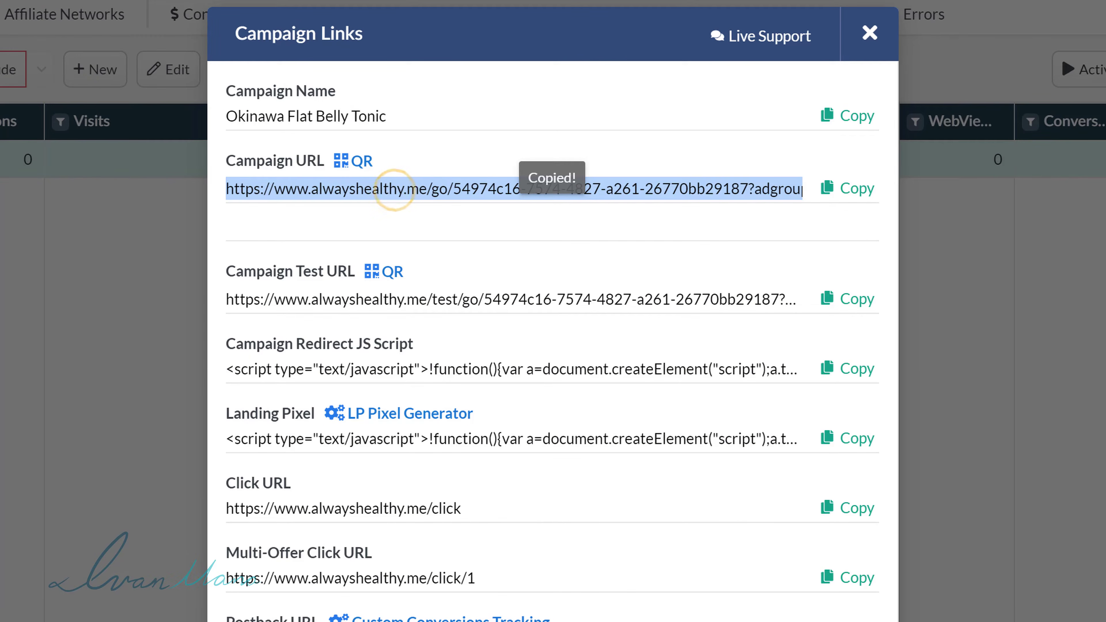
{"action": "key", "text": "alt+Tab"}
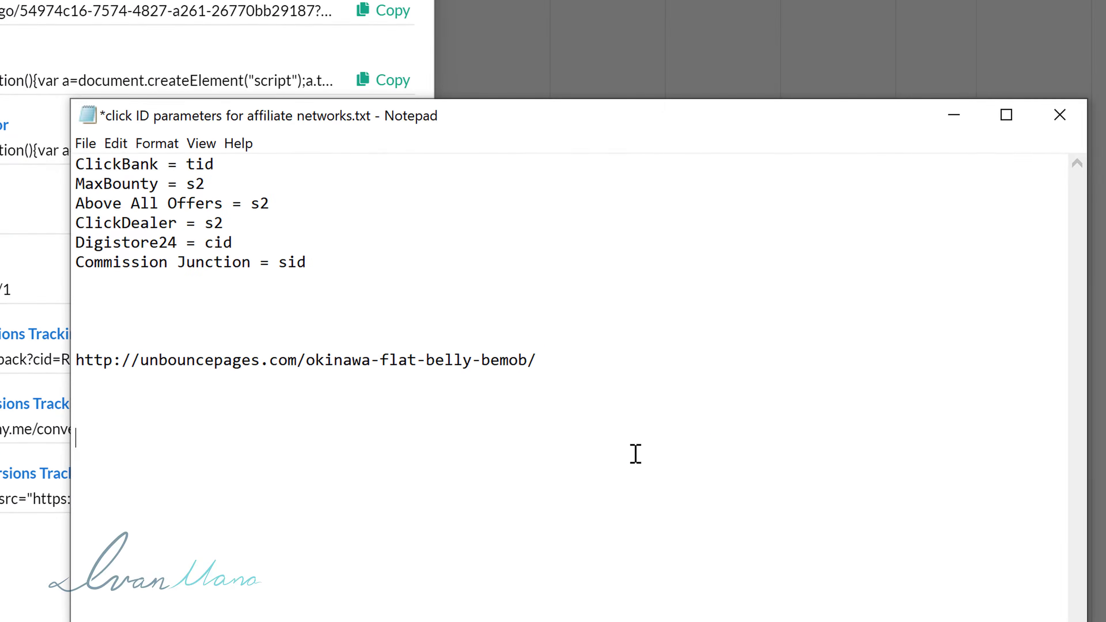
{"action": "key", "text": "ctrl+v"}
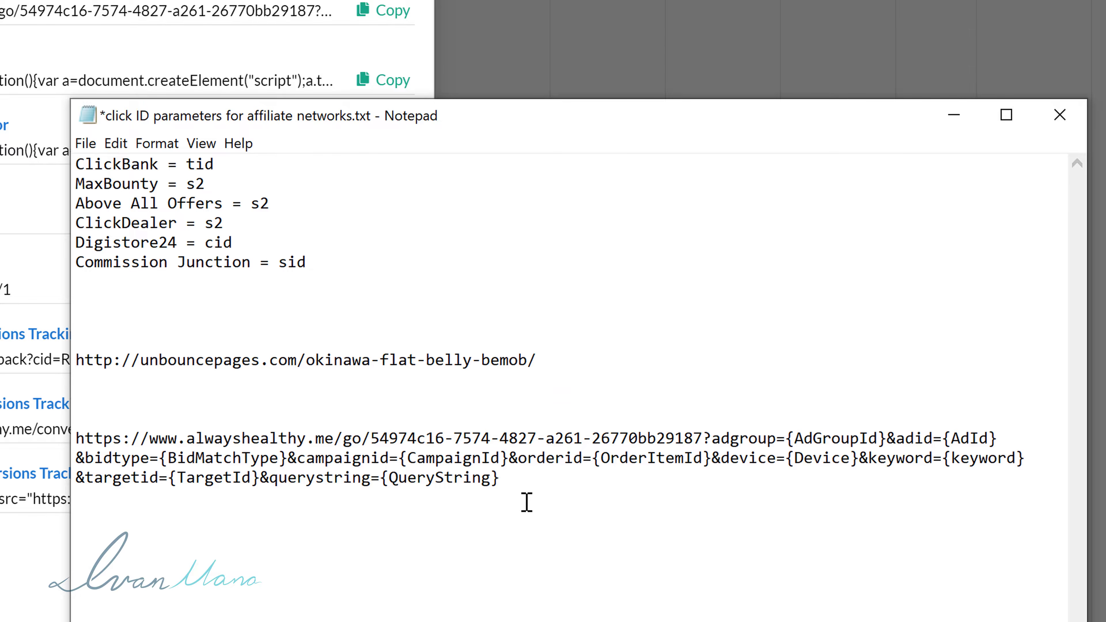
Copy the campaign URL's query string, from the question mark through {QueryString}, and append it to the unbouncepages.com landing page URL.
{"action": "left_click_drag", "start_coordinate": [525, 478], "coordinate": [709, 443]}
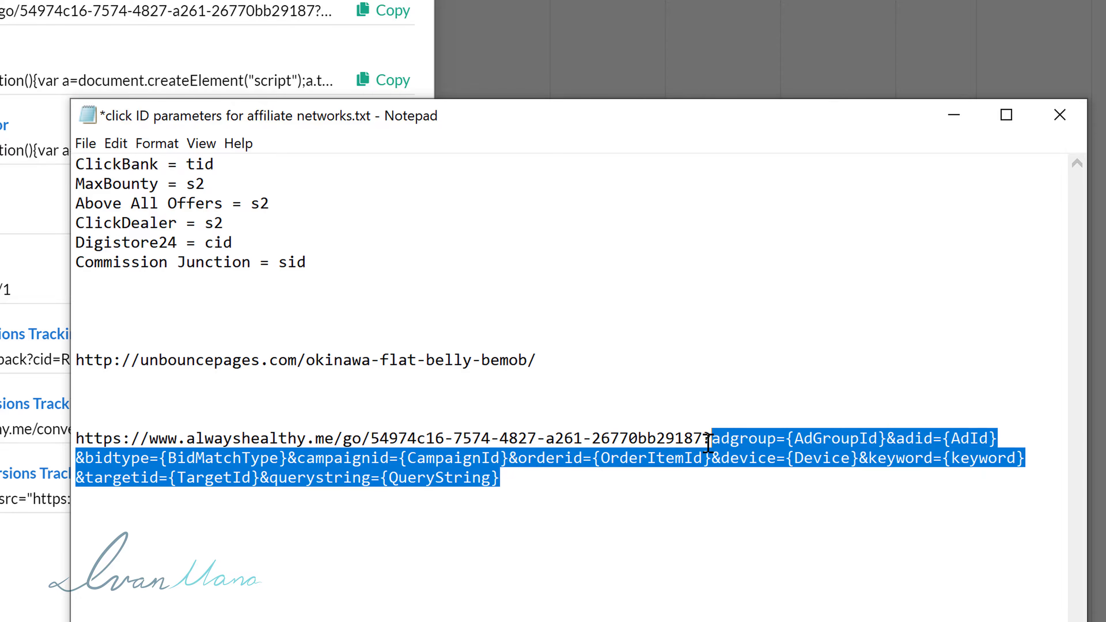
{"action": "right_click", "coordinate": [719, 442]}
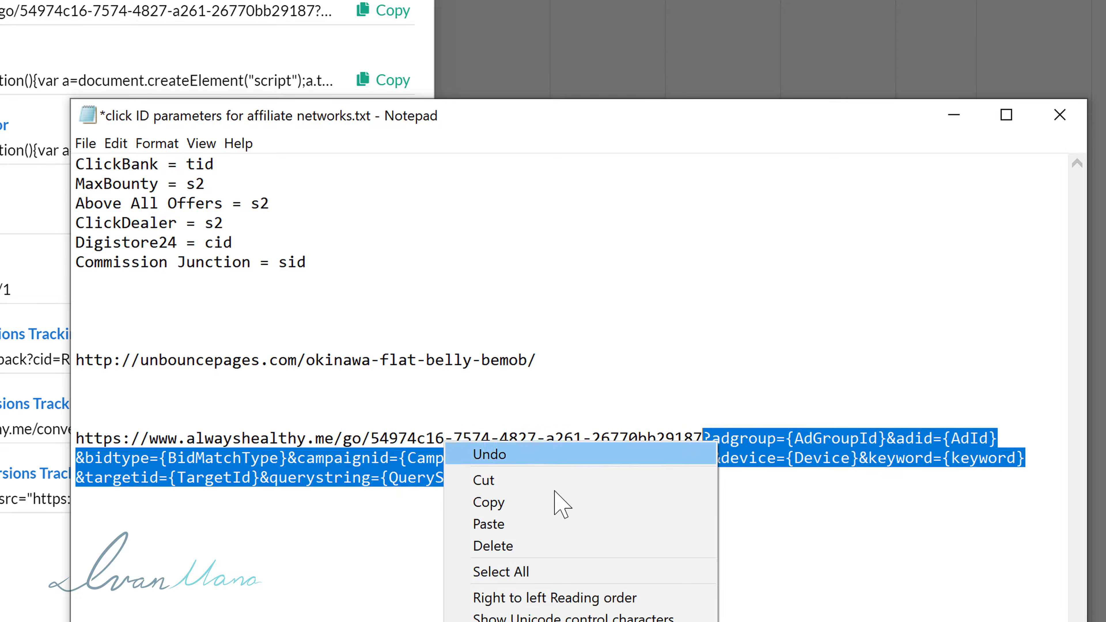
{"action": "left_click", "coordinate": [510, 499]}
{"action": "left_click", "coordinate": [541, 360]}
{"action": "right_click", "coordinate": [541, 360]}
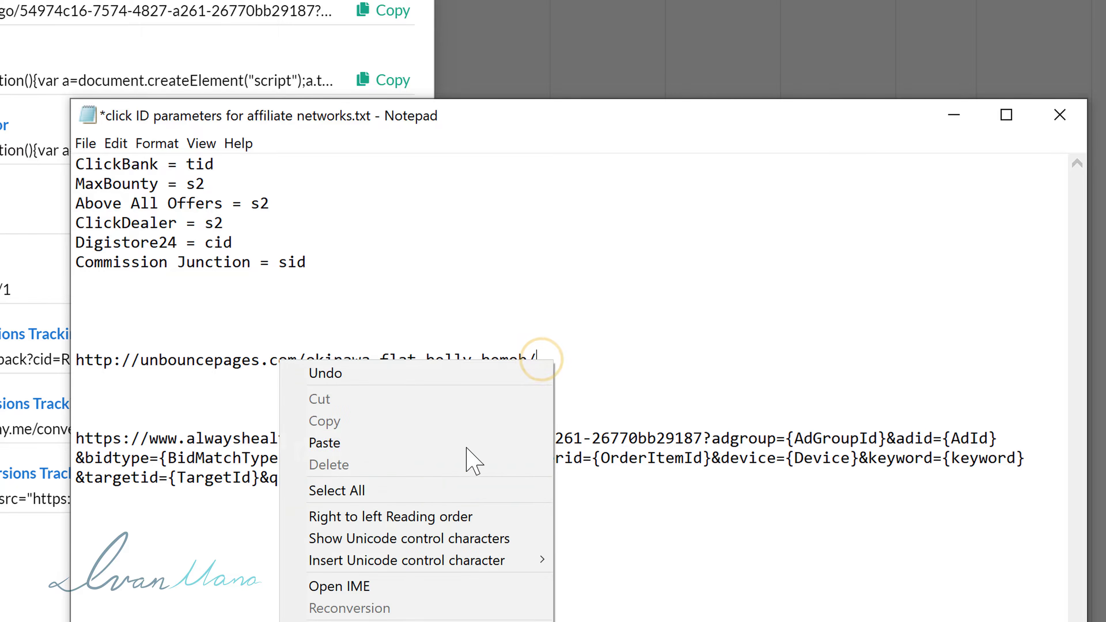
{"action": "left_click", "coordinate": [333, 443]}
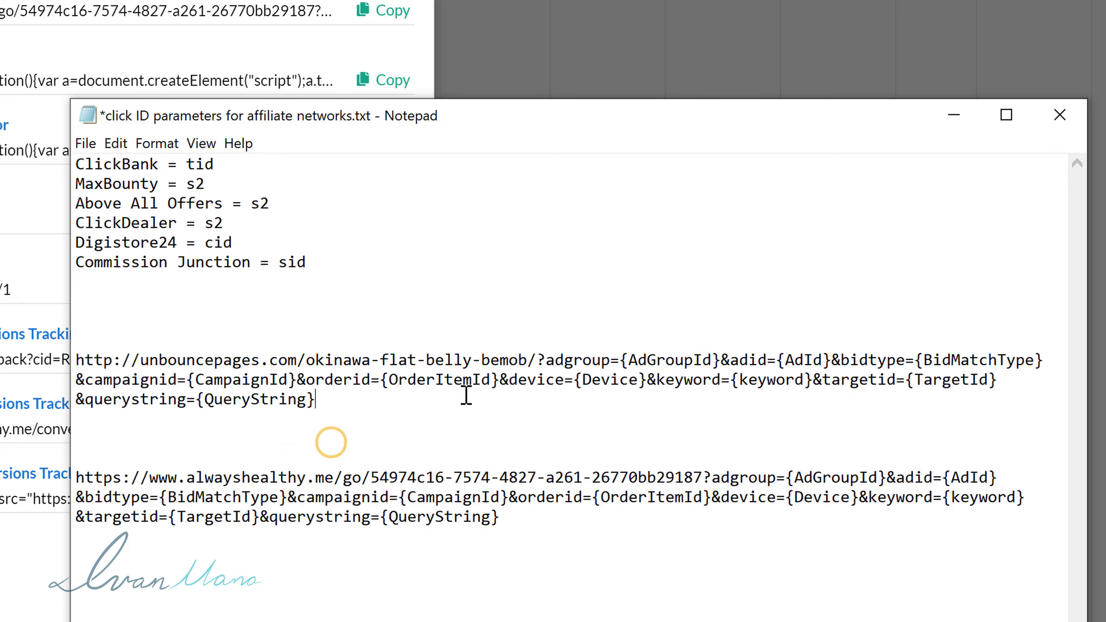
Test the landing page URL with its tracking parameters in an incognito window, close that window and refresh BeMob's campaign report.
{"action": "left_click_drag", "start_coordinate": [337, 403], "coordinate": [108, 370]}
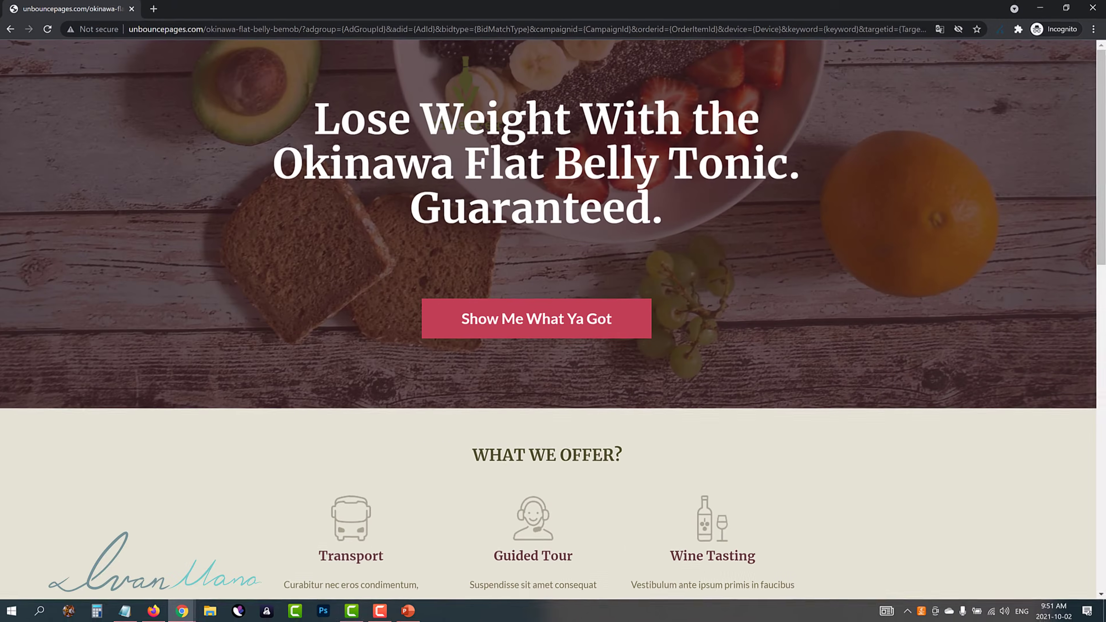
{"action": "left_click", "coordinate": [199, 30]}
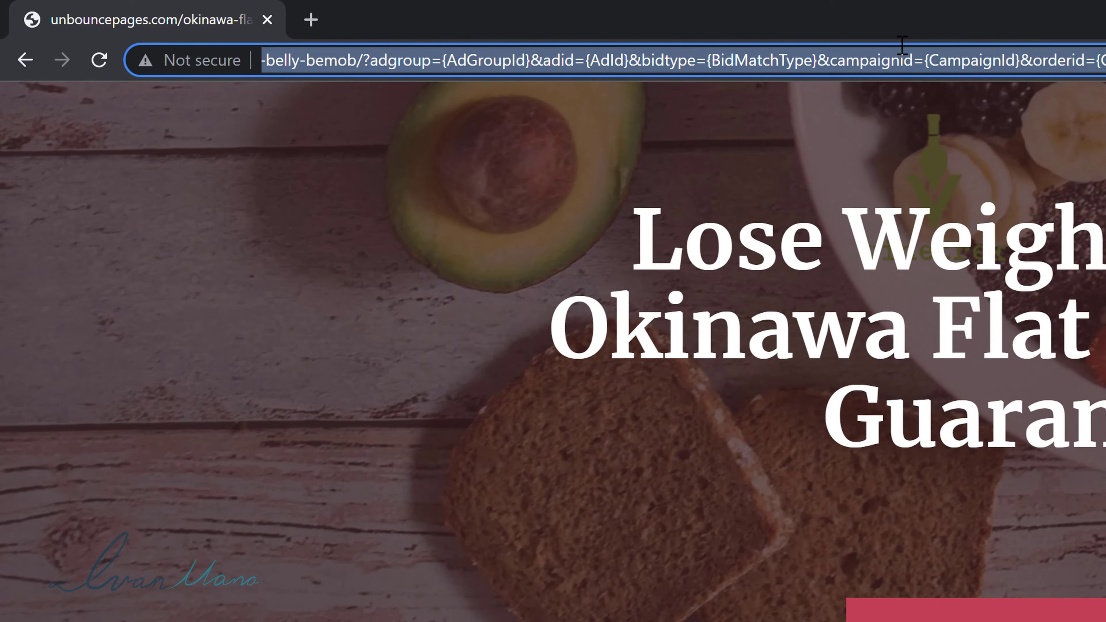
{"action": "left_click_drag", "start_coordinate": [902, 45], "coordinate": [581, 53]}
{"action": "left_click", "coordinate": [272, 64]}
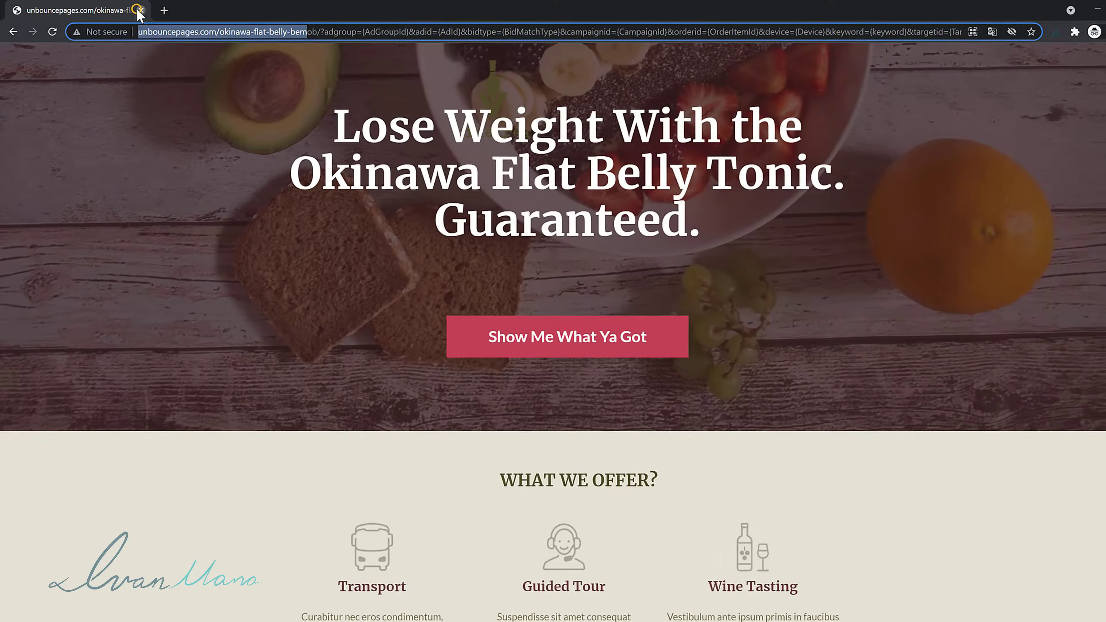
{"action": "left_click", "coordinate": [141, 9]}
{"action": "left_click", "coordinate": [1075, 102]}
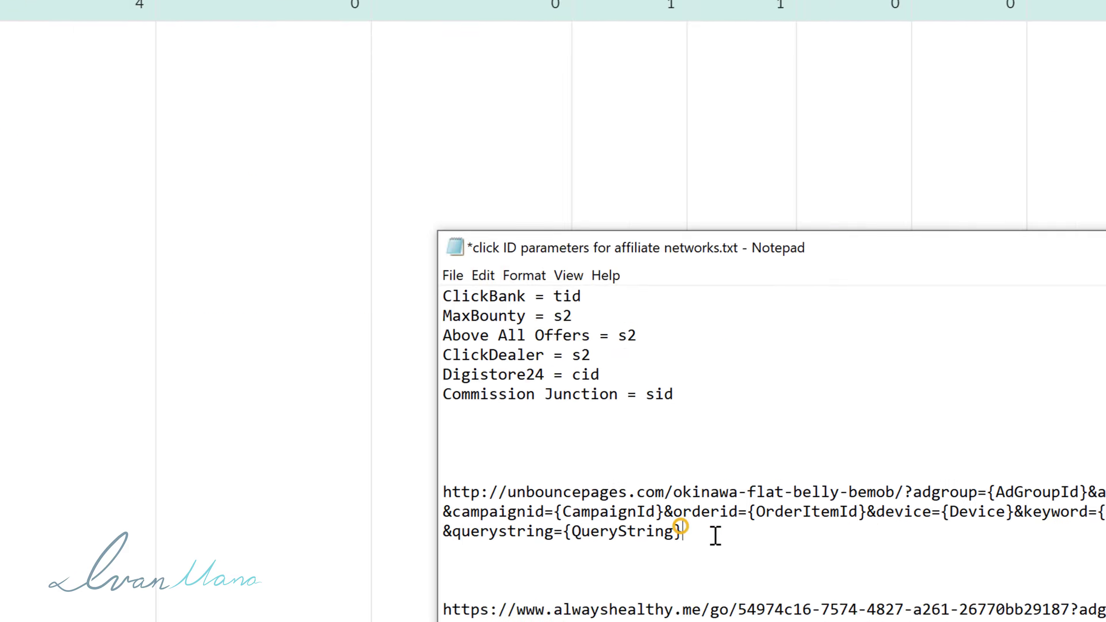
Highlight the complete landing page URL with its appended tracking parameters in Notepad.
{"action": "left_click_drag", "start_coordinate": [303, 363], "coordinate": [52, 317]}
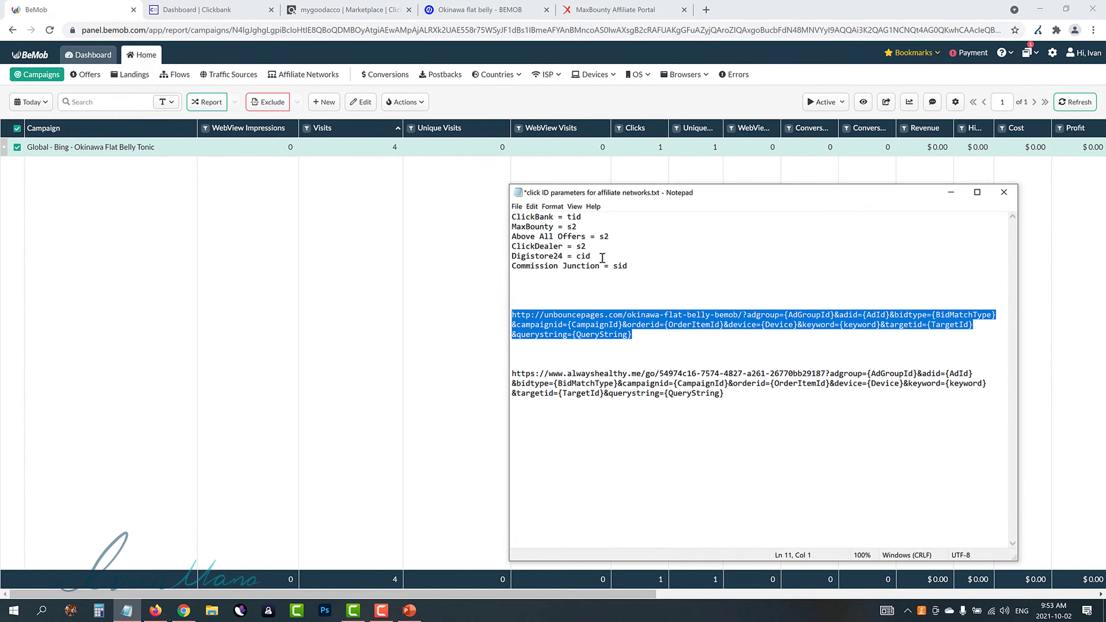
{"action": "left_click", "coordinate": [627, 339]}
{"action": "left_click_drag", "start_coordinate": [652, 333], "coordinate": [513, 318]}
Switch to PowerPoint and add a green check mark emoji after the item about creating a ClickBank landing page URL.
{"action": "left_click", "coordinate": [408, 610]}
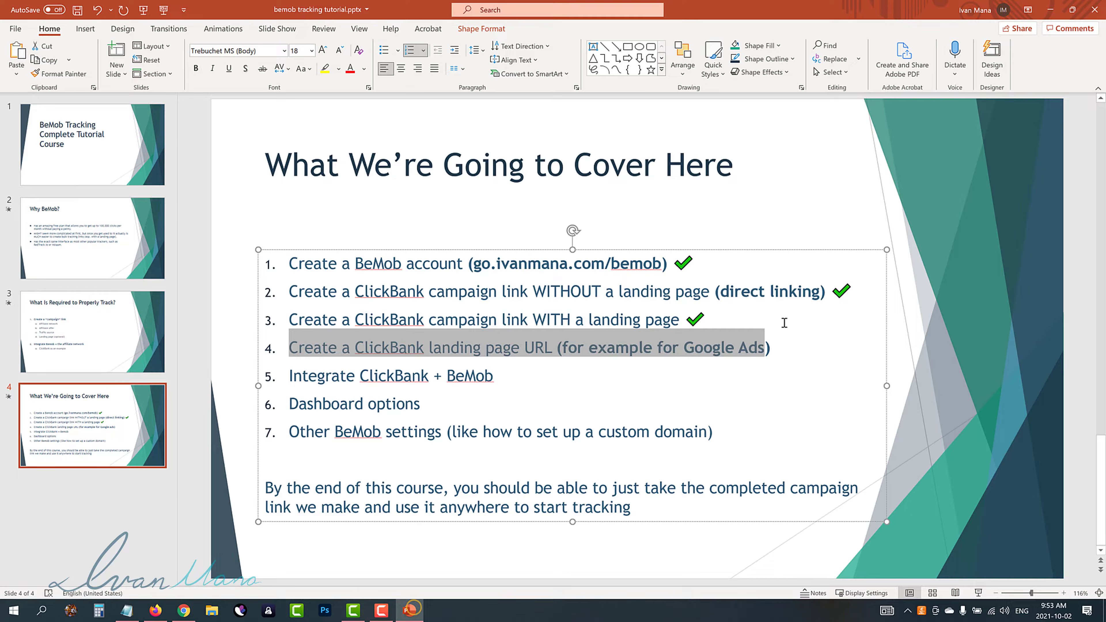
{"action": "left_click", "coordinate": [784, 345]}
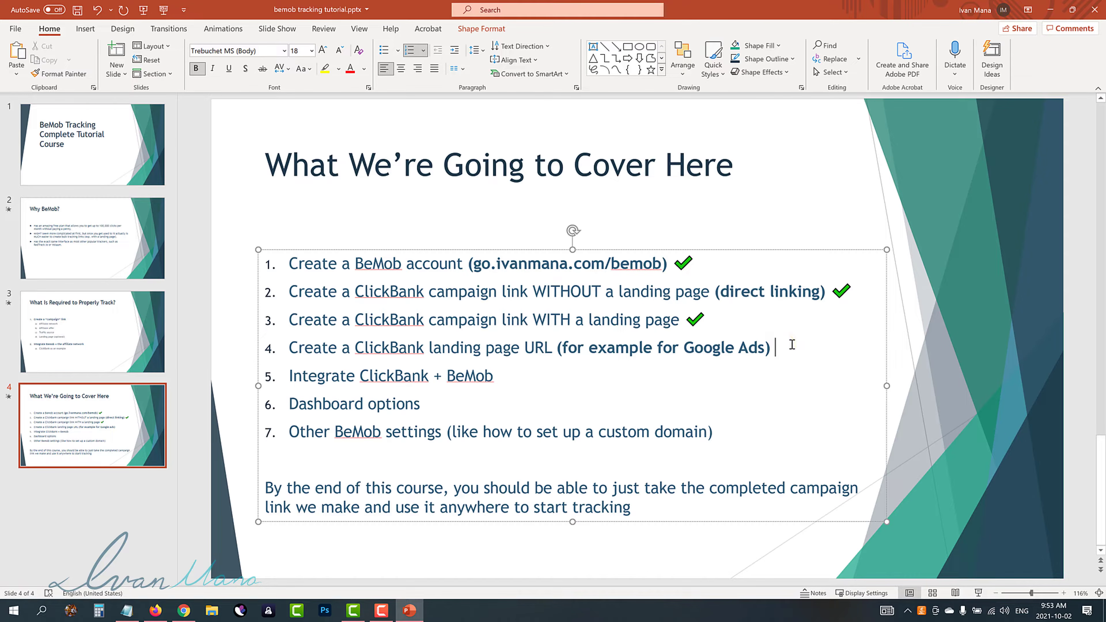
{"action": "key", "text": "super+period"}
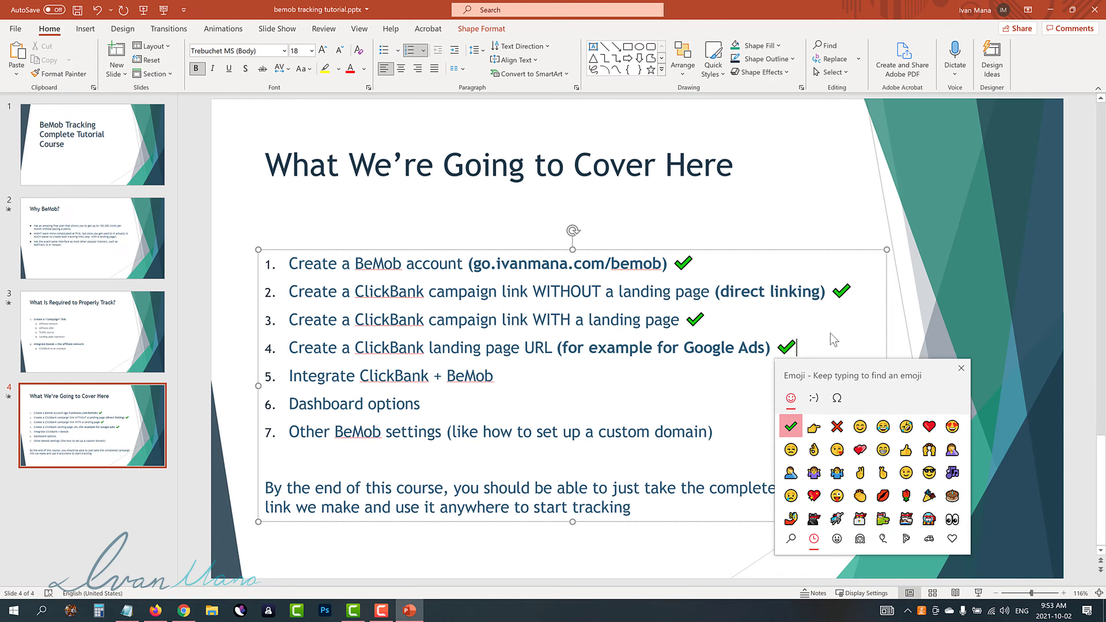
{"action": "left_click", "coordinate": [960, 369]}
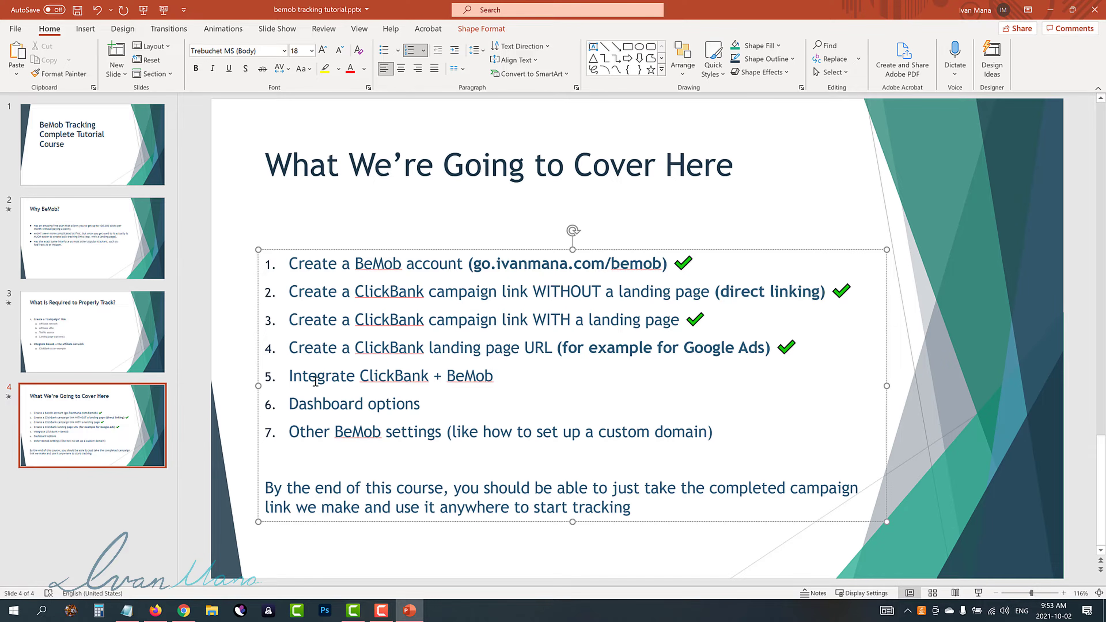
Highlight the Integrate ClickBank + BeMob agenda item, switch to BeMob and open the Integrations page in its settings.
{"action": "left_click_drag", "start_coordinate": [289, 377], "coordinate": [483, 375]}
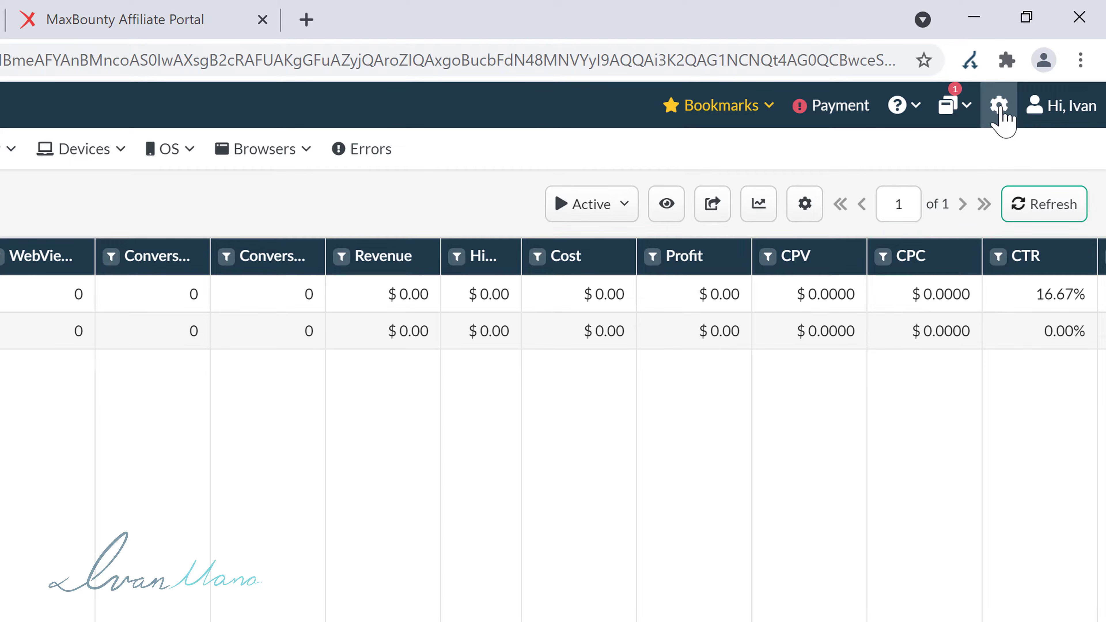
{"action": "left_click", "coordinate": [1048, 60]}
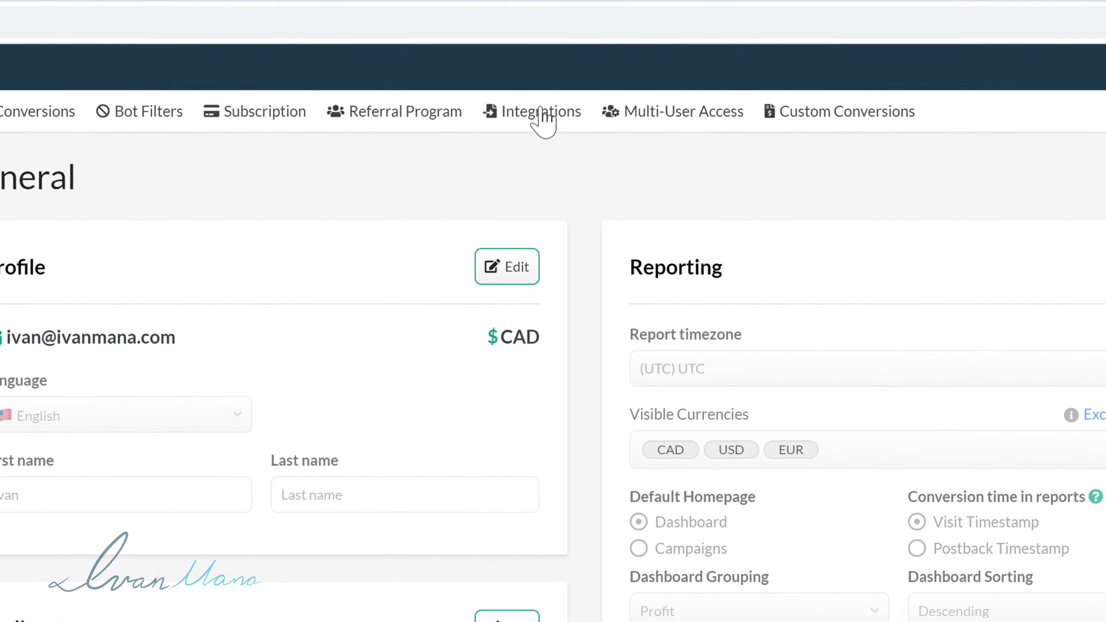
{"action": "left_click", "coordinate": [545, 112]}
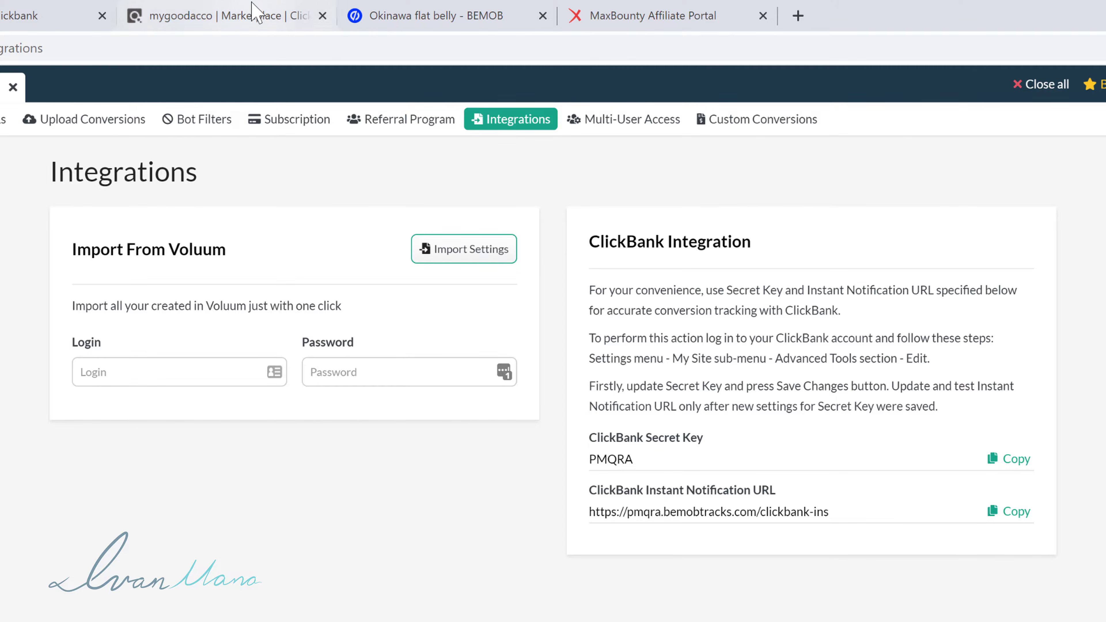
Switch to ClickBank and open the My Site page of the vendor settings at the Advanced Tools section.
{"action": "left_click", "coordinate": [254, 15]}
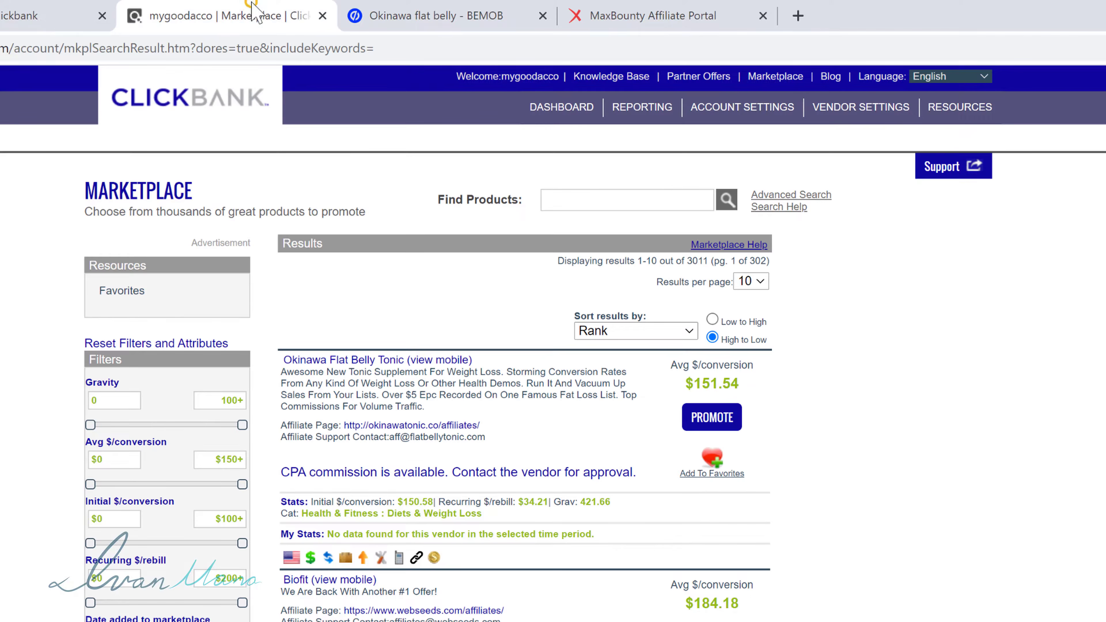
{"action": "left_click", "coordinate": [861, 108]}
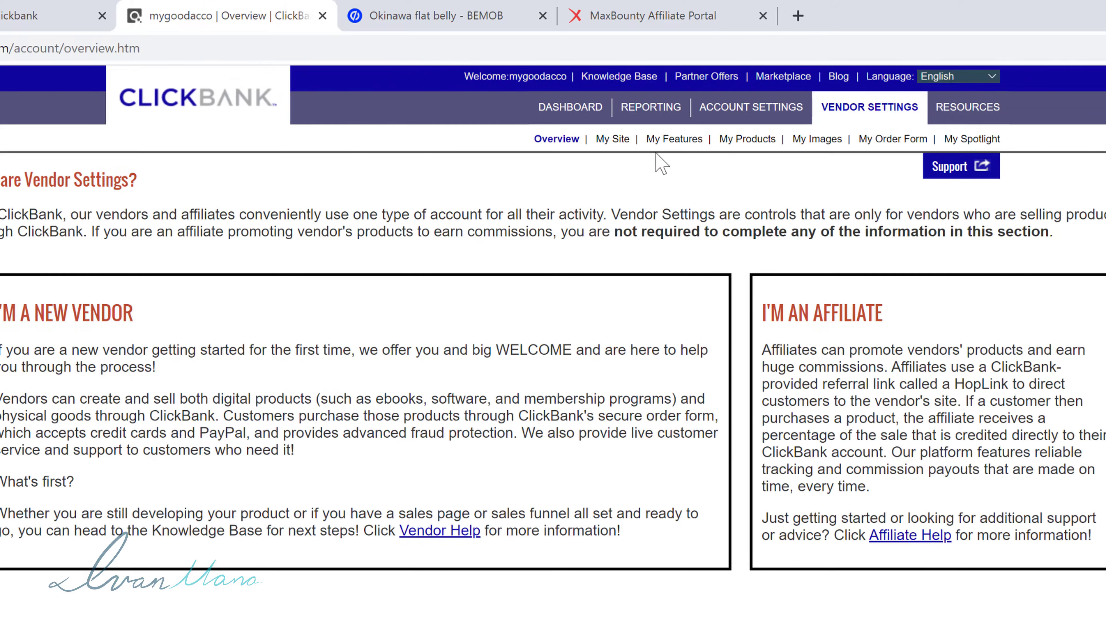
{"action": "left_click", "coordinate": [610, 140]}
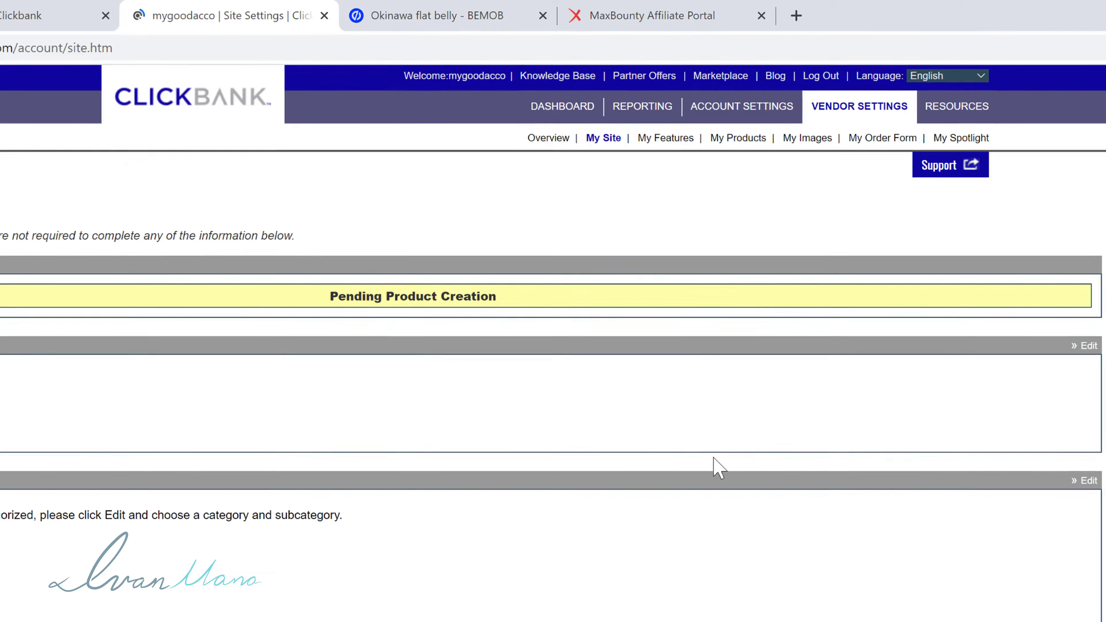
{"action": "scroll", "coordinate": [697, 414], "scroll_direction": "down", "scroll_amount": 5}
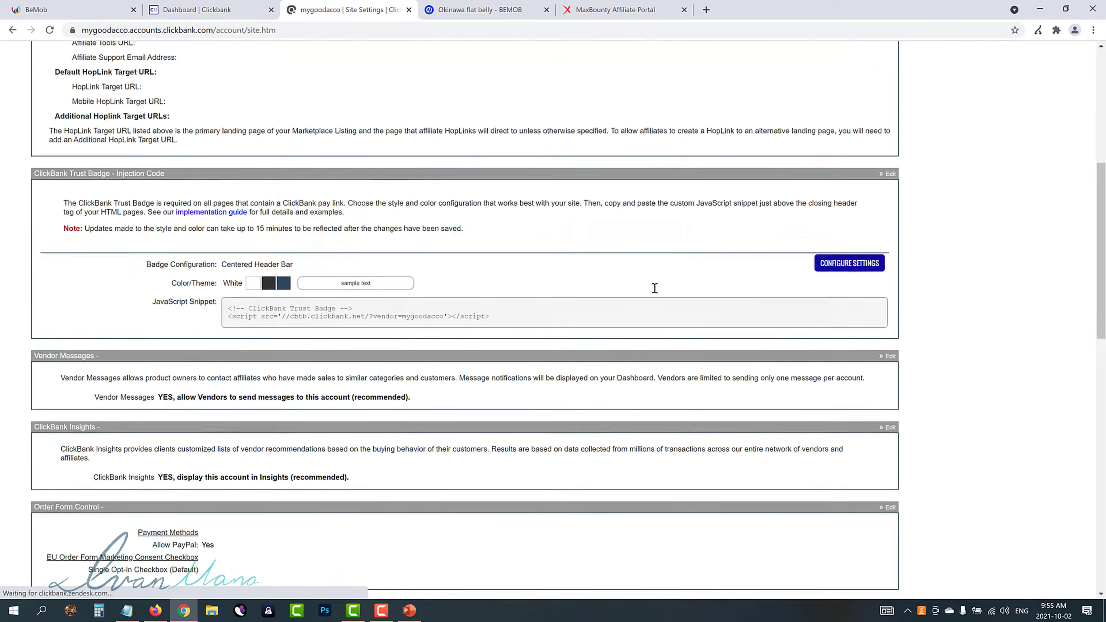
{"action": "scroll", "coordinate": [644, 289], "scroll_direction": "down", "scroll_amount": 5}
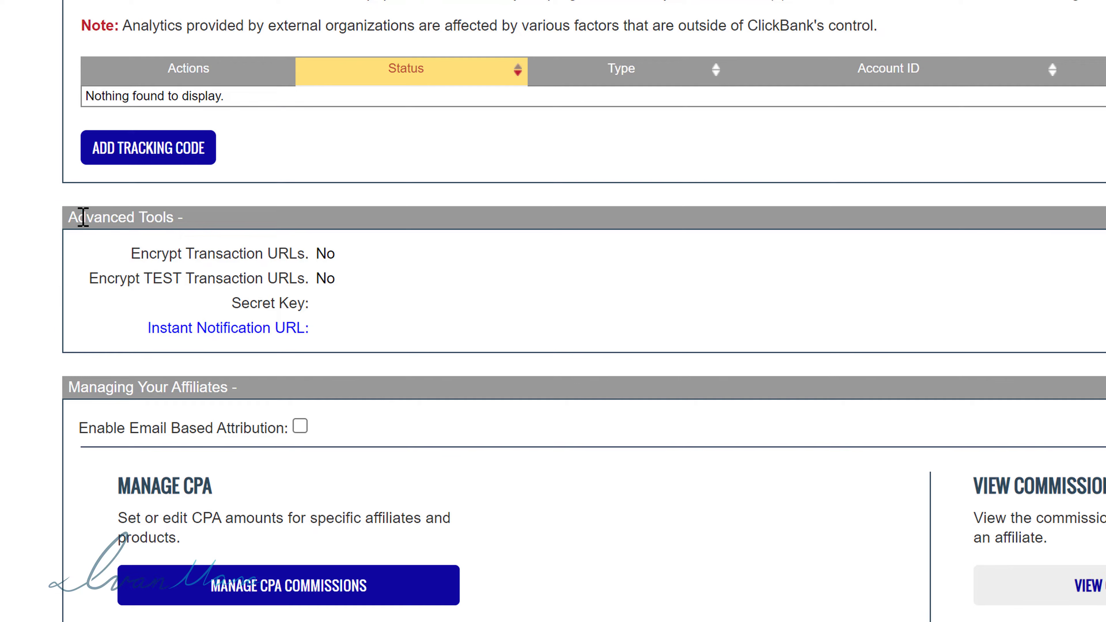
Open the Advanced Tools section for editing and bring up the access request form for the Instant Notification URL.
{"action": "left_click_drag", "start_coordinate": [83, 217], "coordinate": [270, 225]}
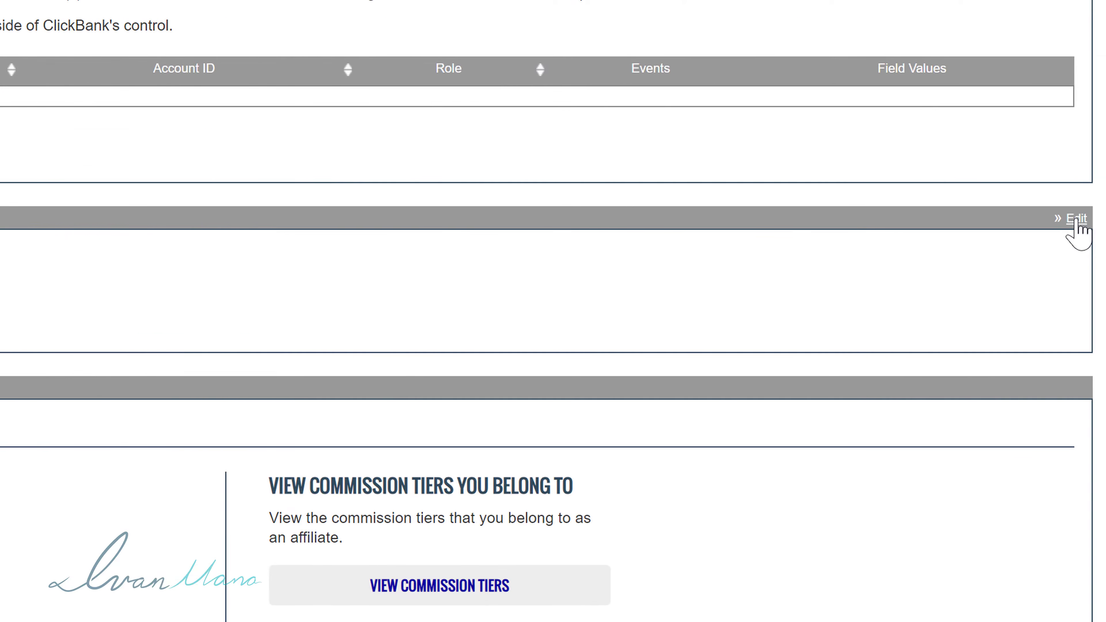
{"action": "left_click", "coordinate": [1076, 217]}
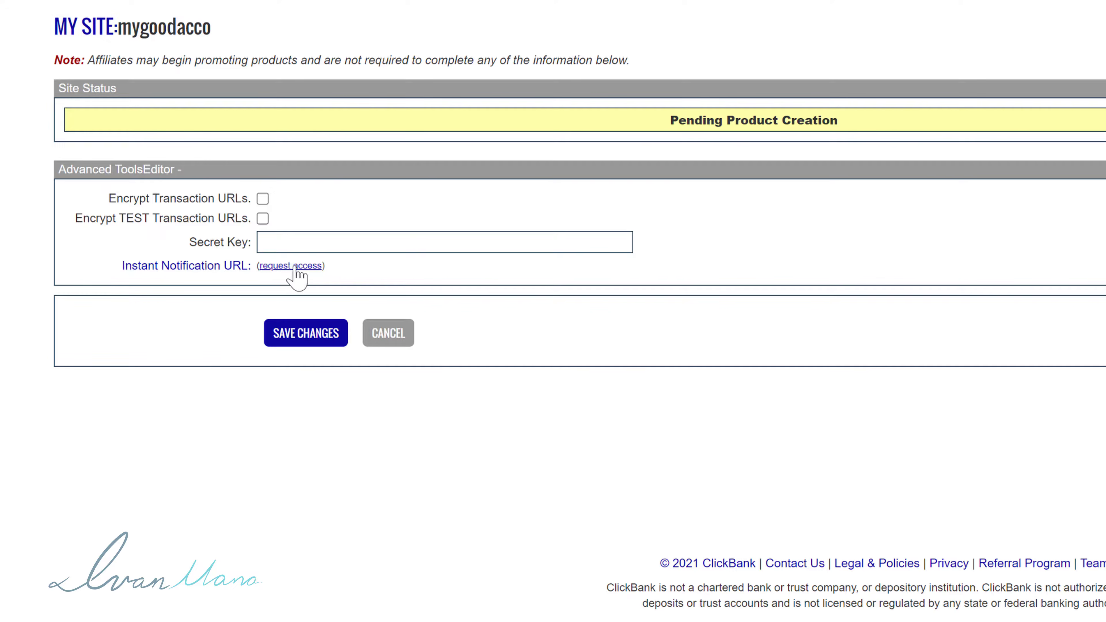
{"action": "left_click", "coordinate": [282, 267]}
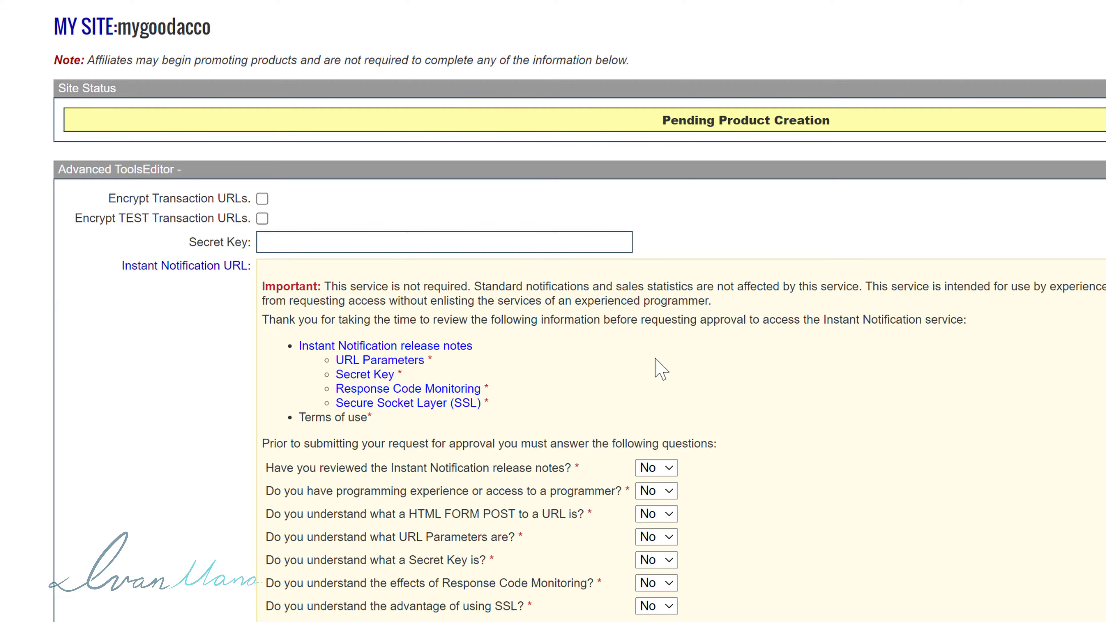
Answer Yes to all seven qualifying questions in the Instant Notification access request.
{"action": "scroll", "coordinate": [666, 331], "scroll_direction": "down", "scroll_amount": 4}
{"action": "left_click", "coordinate": [671, 291]}
{"action": "left_click", "coordinate": [653, 314]}
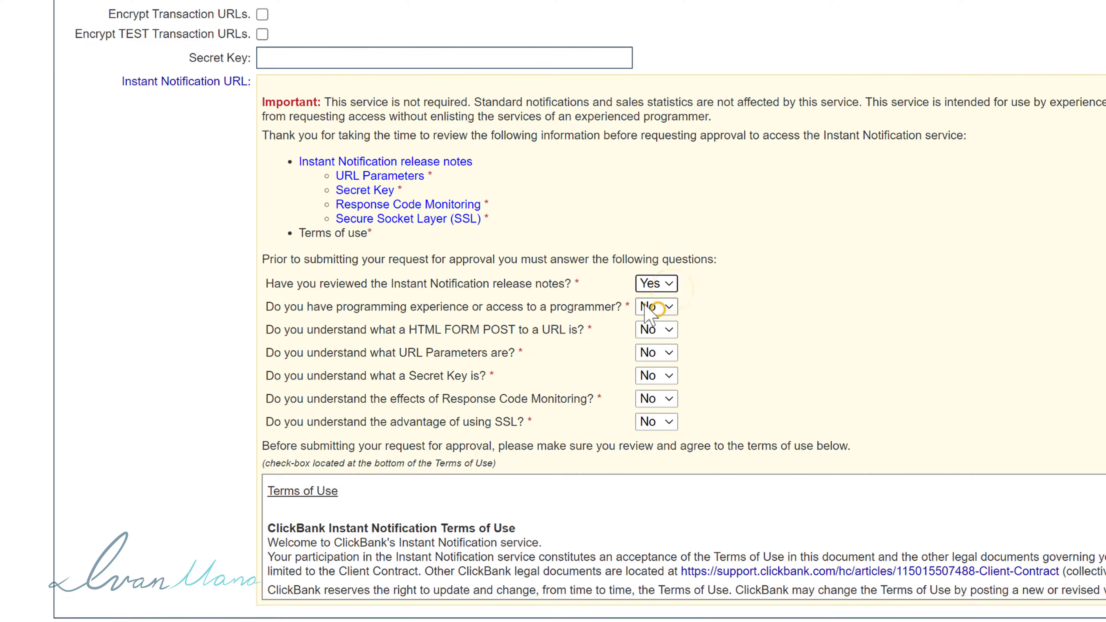
{"action": "left_click", "coordinate": [655, 306]}
{"action": "left_click", "coordinate": [652, 338]}
{"action": "left_click", "coordinate": [658, 330]}
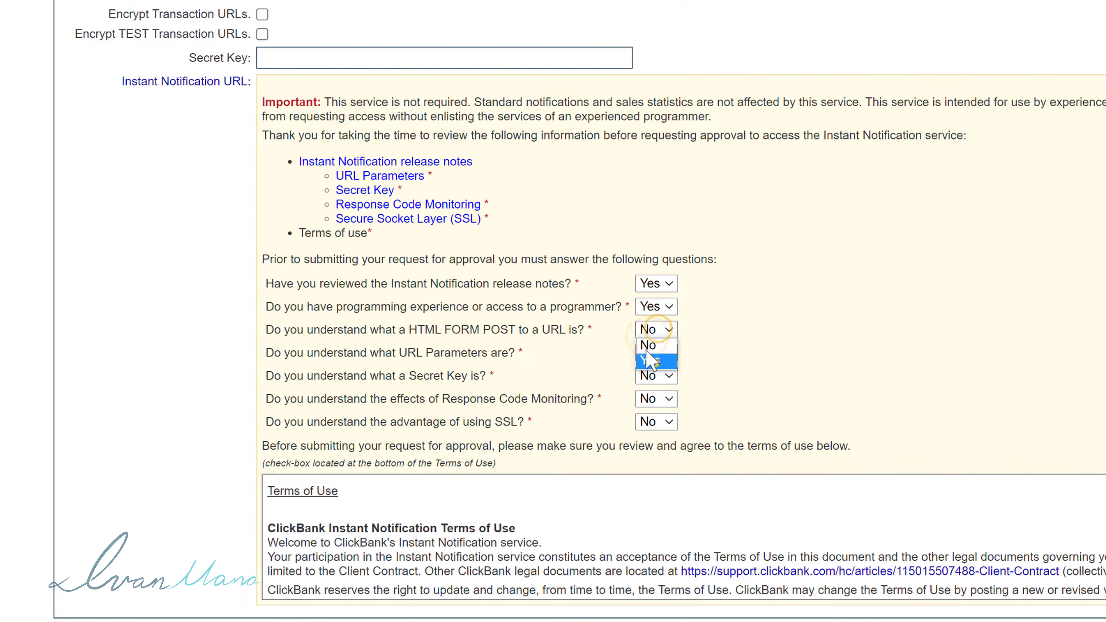
{"action": "left_click", "coordinate": [650, 360]}
{"action": "left_click", "coordinate": [656, 353]}
{"action": "left_click", "coordinate": [652, 384]}
{"action": "left_click", "coordinate": [656, 375]}
{"action": "left_click", "coordinate": [651, 407]}
{"action": "left_click", "coordinate": [655, 399]}
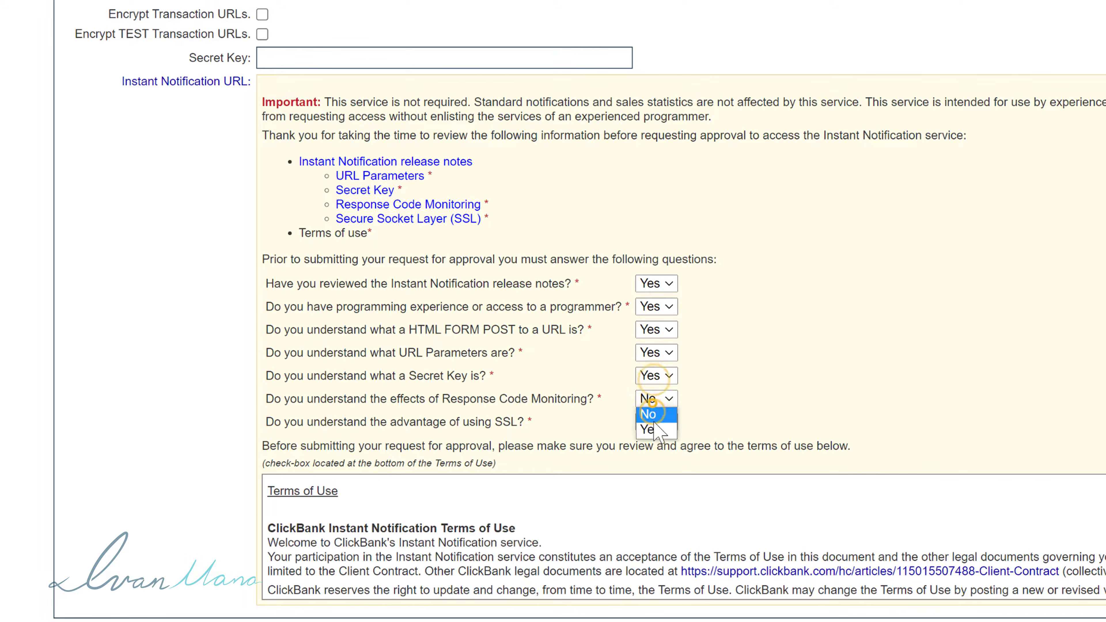
{"action": "left_click", "coordinate": [656, 430]}
{"action": "left_click", "coordinate": [655, 422]}
{"action": "left_click", "coordinate": [649, 452]}
Agree to the Instant Notification terms of use and submit the access request.
{"action": "scroll", "coordinate": [349, 542], "scroll_direction": "down", "scroll_amount": 2}
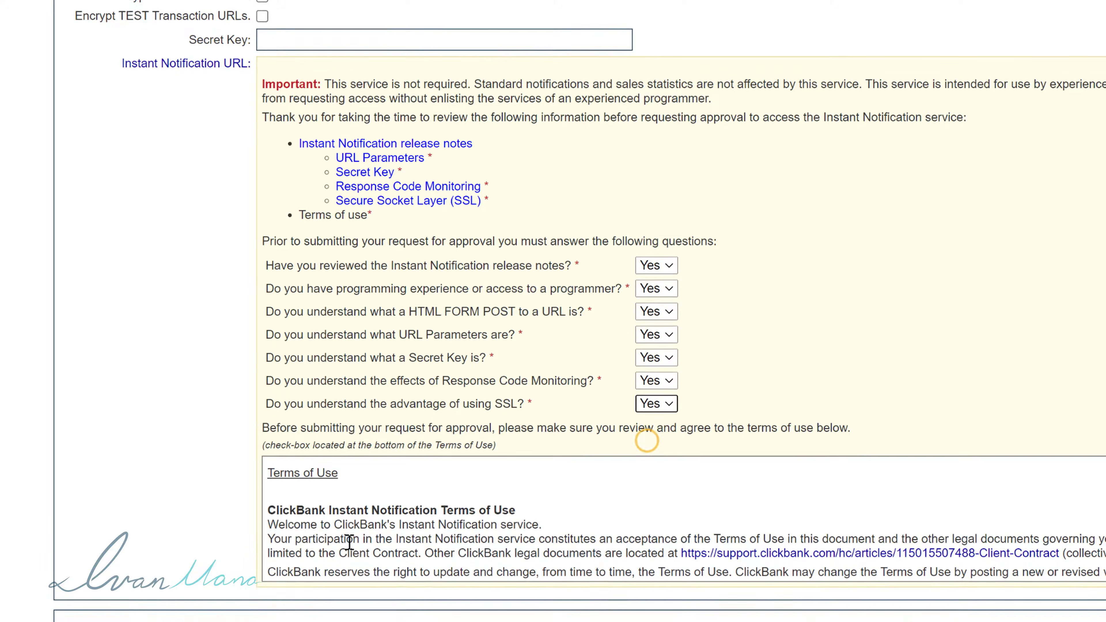
{"action": "scroll", "coordinate": [349, 542], "scroll_direction": "down", "scroll_amount": 3}
{"action": "left_click", "coordinate": [332, 585]}
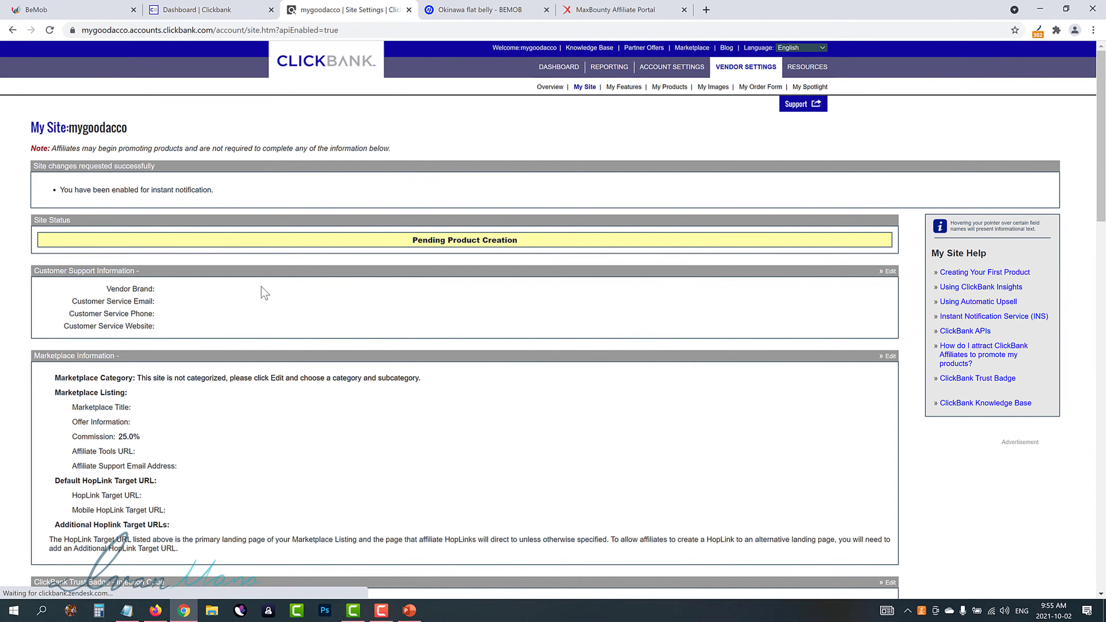
{"action": "left_click_drag", "start_coordinate": [188, 187], "coordinate": [200, 188]}
{"action": "left_click", "coordinate": [408, 323]}
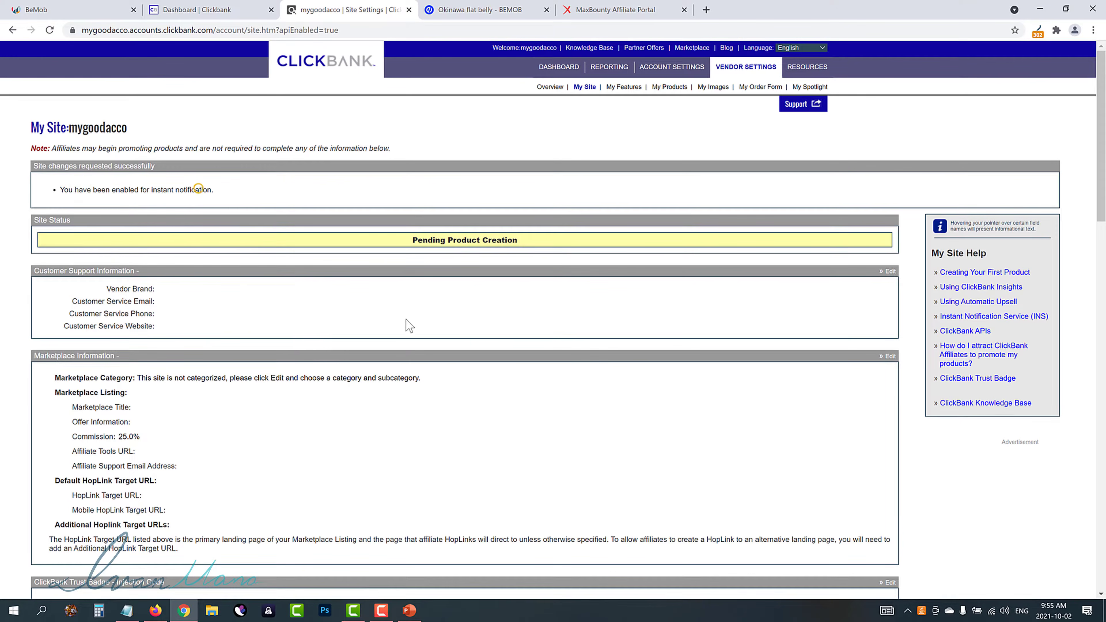
Reopen the Advanced Tools section for editing and paste the ClickBank secret key copied from BeMob's Integrations page into the Secret Key field.
{"action": "scroll", "coordinate": [416, 326], "scroll_direction": "down", "scroll_amount": 5}
{"action": "scroll", "coordinate": [458, 331], "scroll_direction": "down", "scroll_amount": 10}
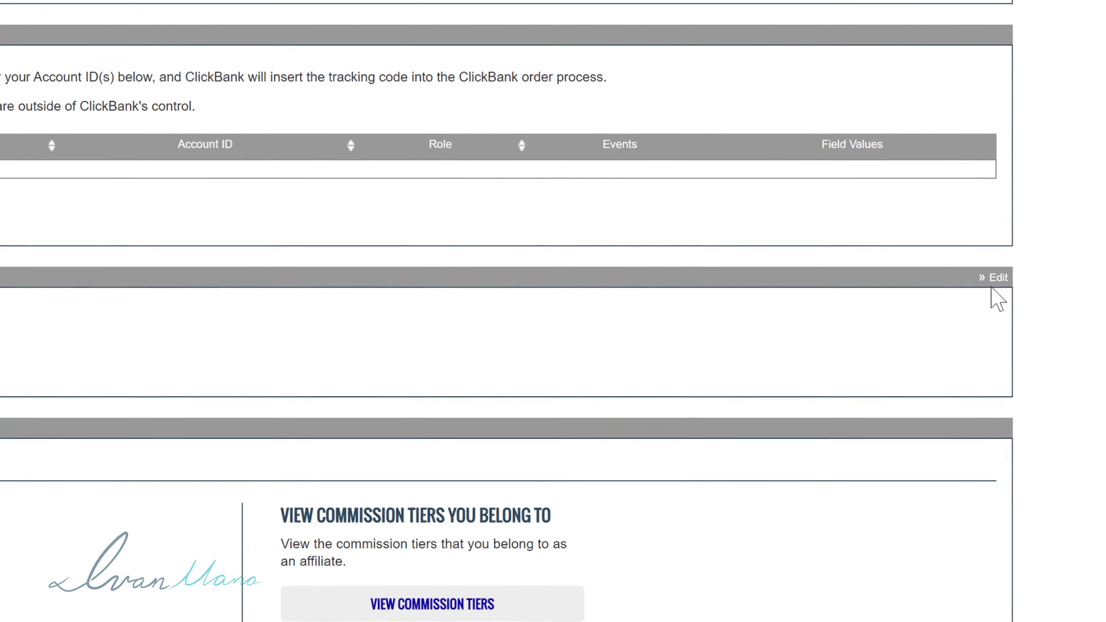
{"action": "left_click", "coordinate": [997, 277]}
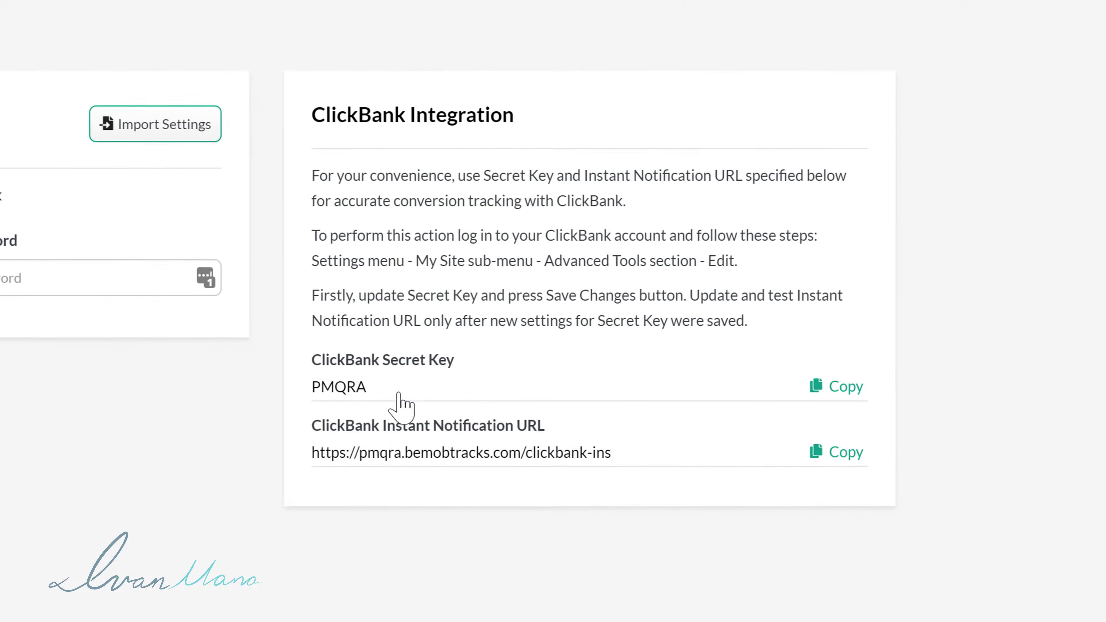
{"action": "left_click", "coordinate": [830, 394]}
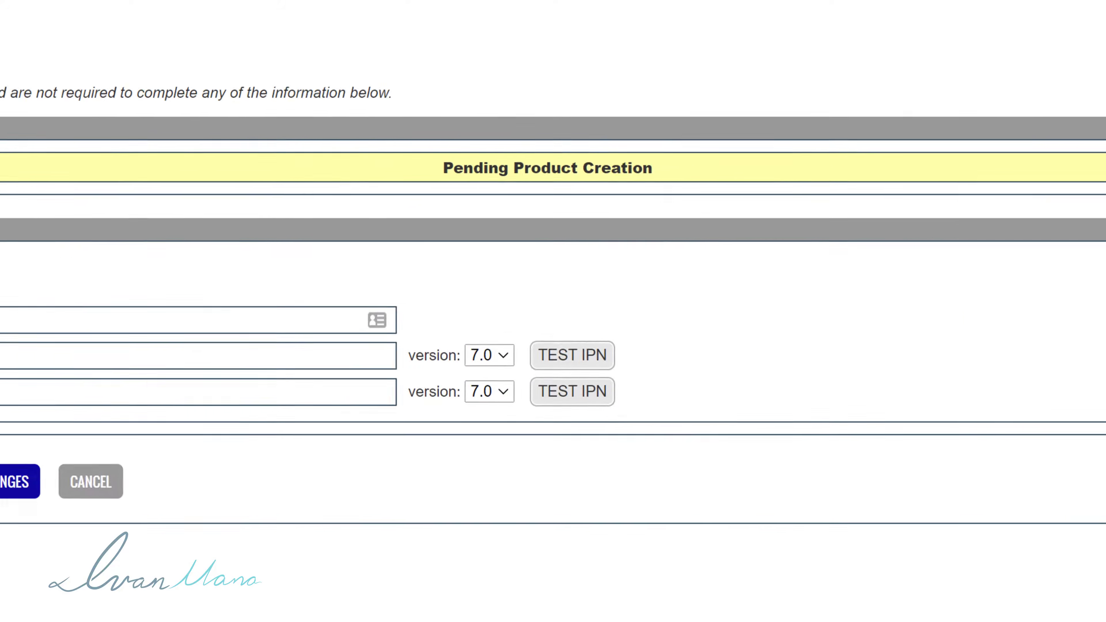
{"action": "left_click", "coordinate": [1, 324]}
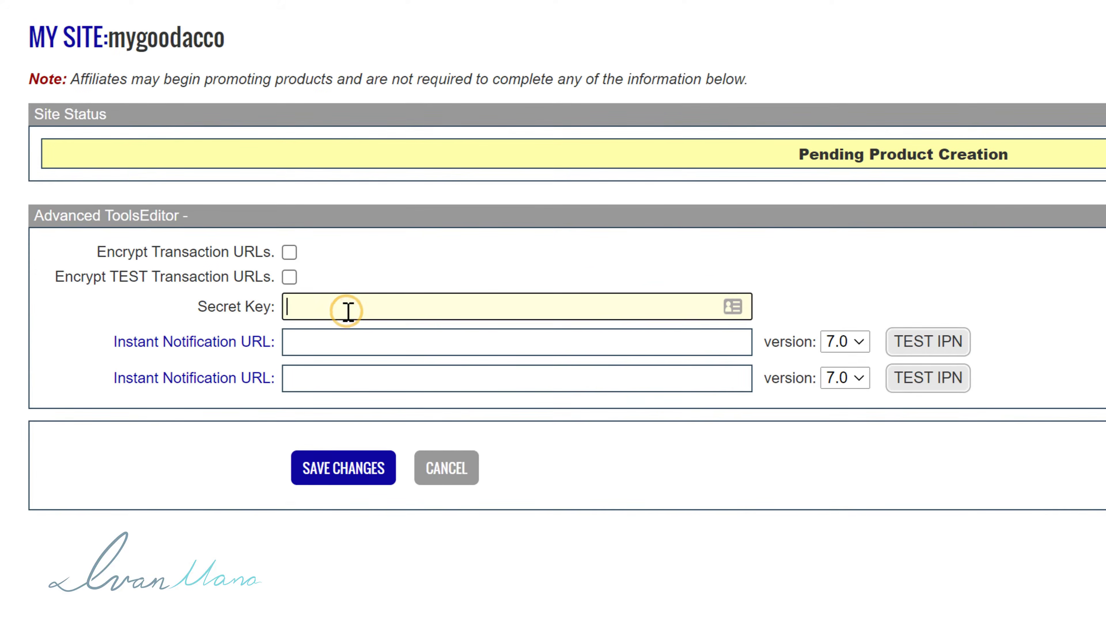
{"action": "right_click", "coordinate": [1, 325]}
{"action": "left_click", "coordinate": [411, 478]}
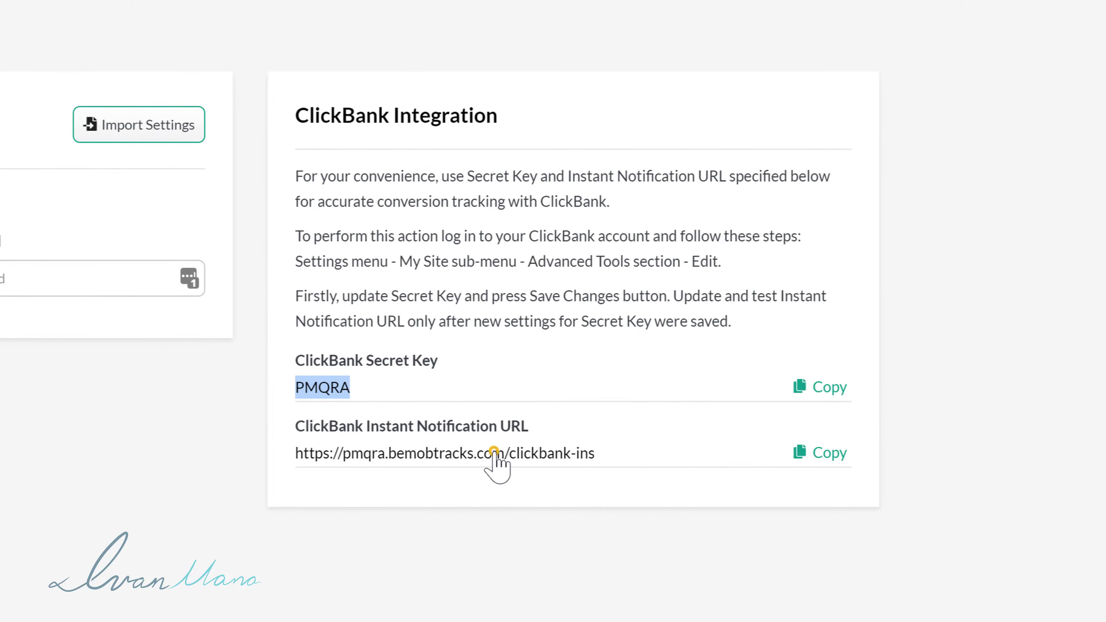
Copy BeMob's ClickBank Instant Notification URL, paste it as the first Instant Notification URL in ClickBank and save the changes.
{"action": "left_click", "coordinate": [493, 451]}
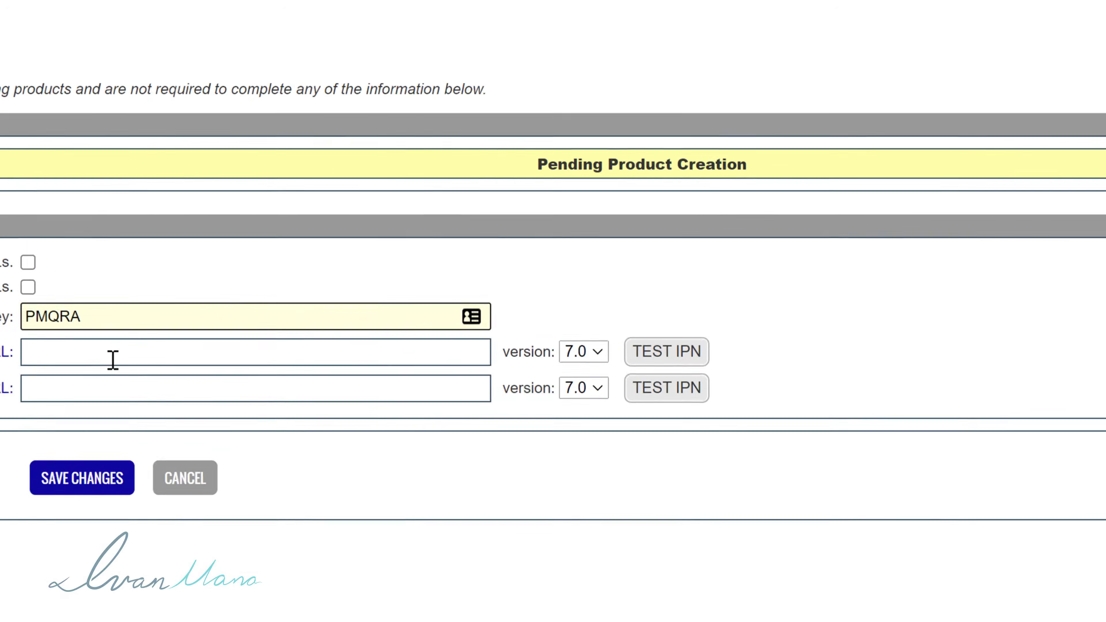
{"action": "right_click", "coordinate": [344, 348]}
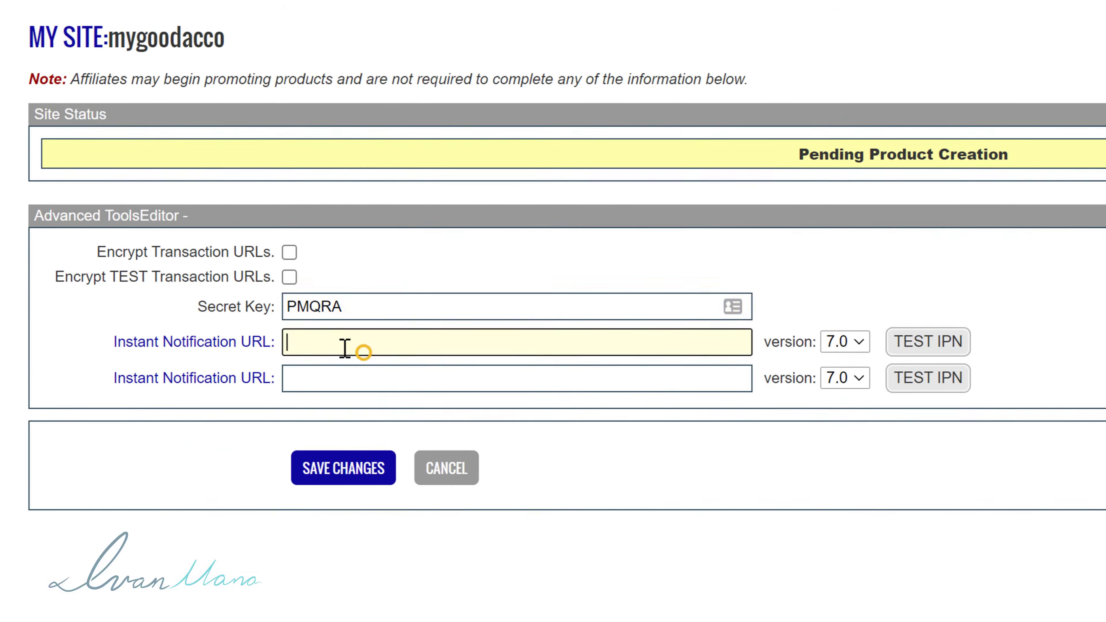
{"action": "left_click", "coordinate": [413, 522]}
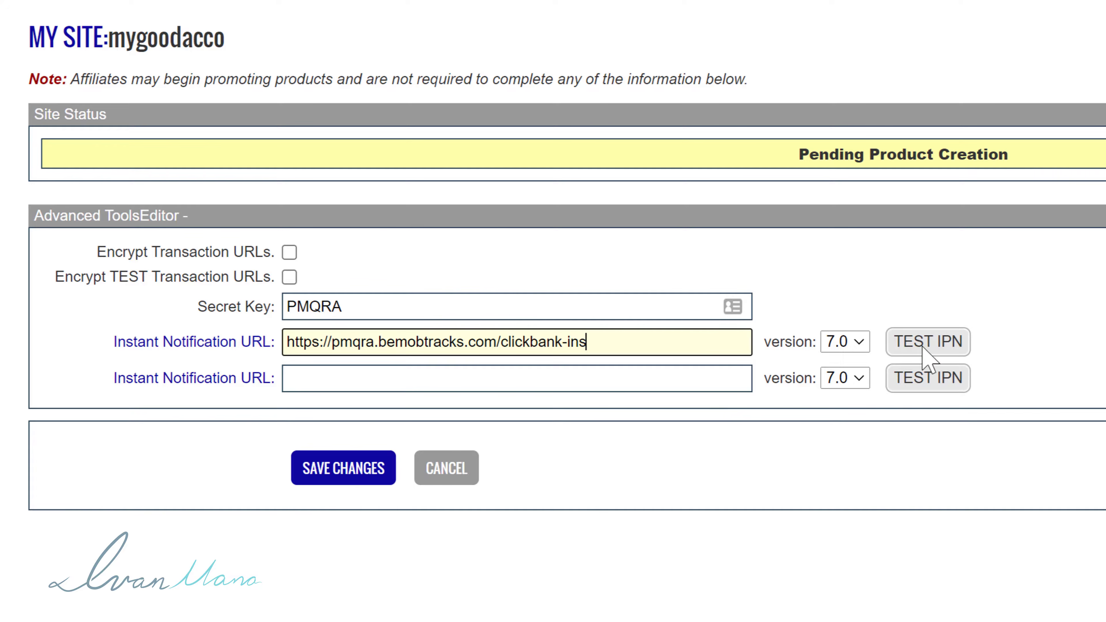
{"action": "left_click", "coordinate": [347, 469]}
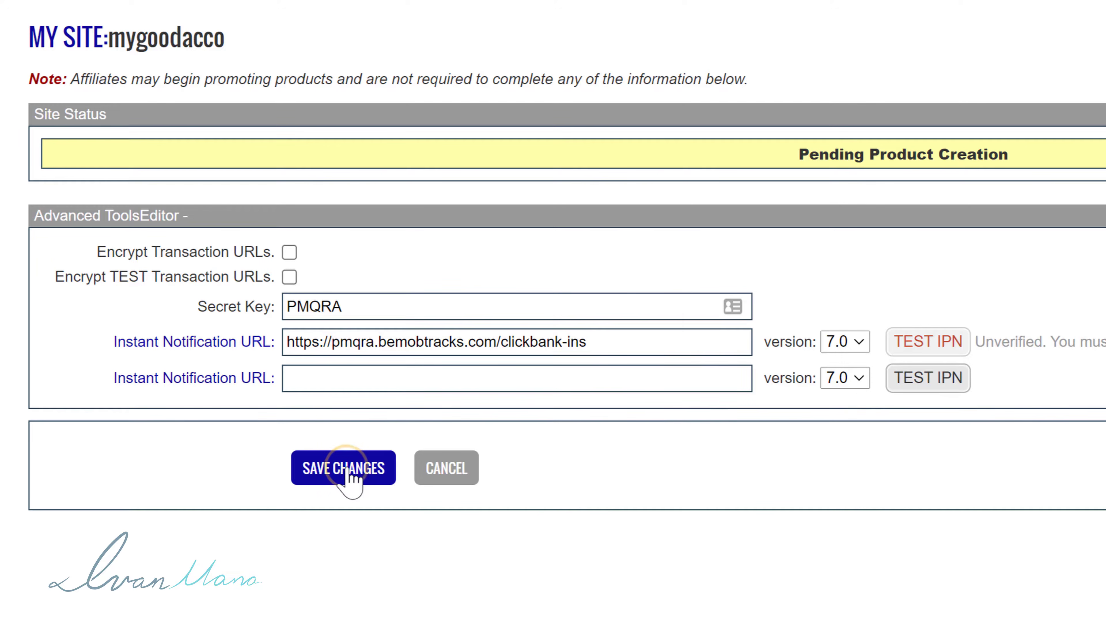
Reopen Advanced Tools for editing, run the IPN test on the first Instant Notification URL with version 7.0 and save the changes.
{"action": "scroll", "coordinate": [654, 478], "scroll_direction": "down", "scroll_amount": 8}
{"action": "scroll", "coordinate": [657, 488], "scroll_direction": "down", "scroll_amount": 10}
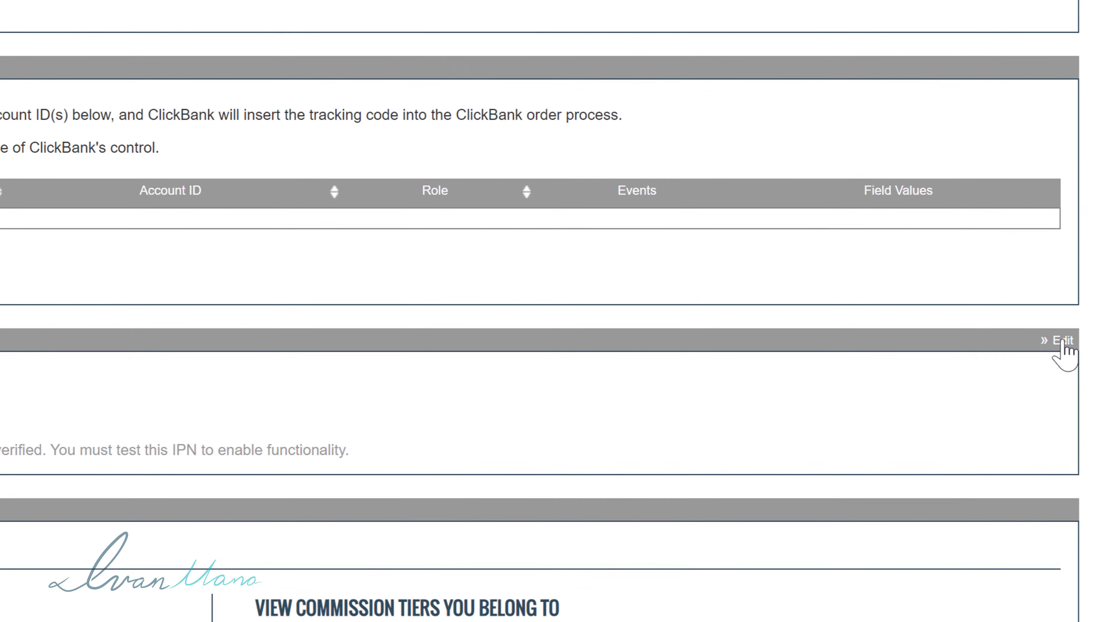
{"action": "left_click", "coordinate": [1063, 341]}
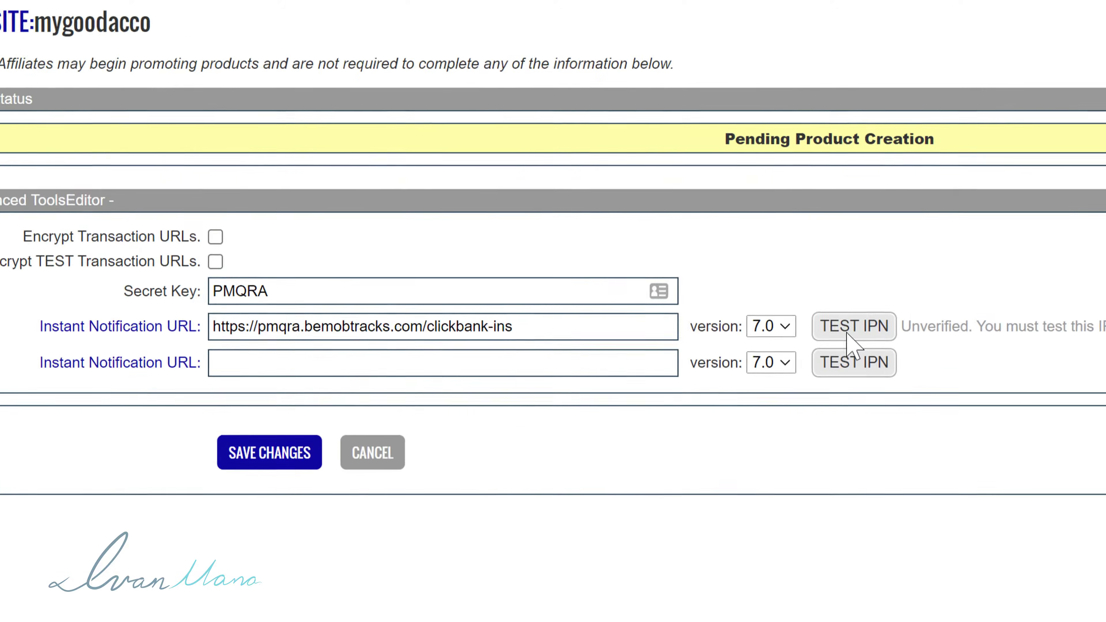
{"action": "left_click", "coordinate": [847, 333]}
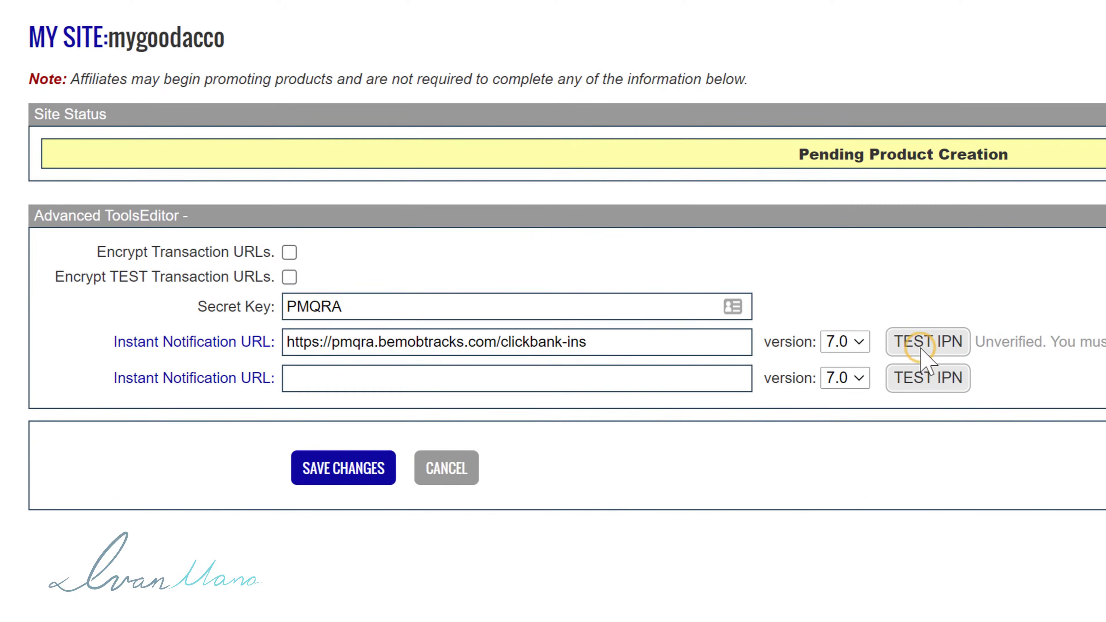
{"action": "left_click", "coordinate": [857, 347]}
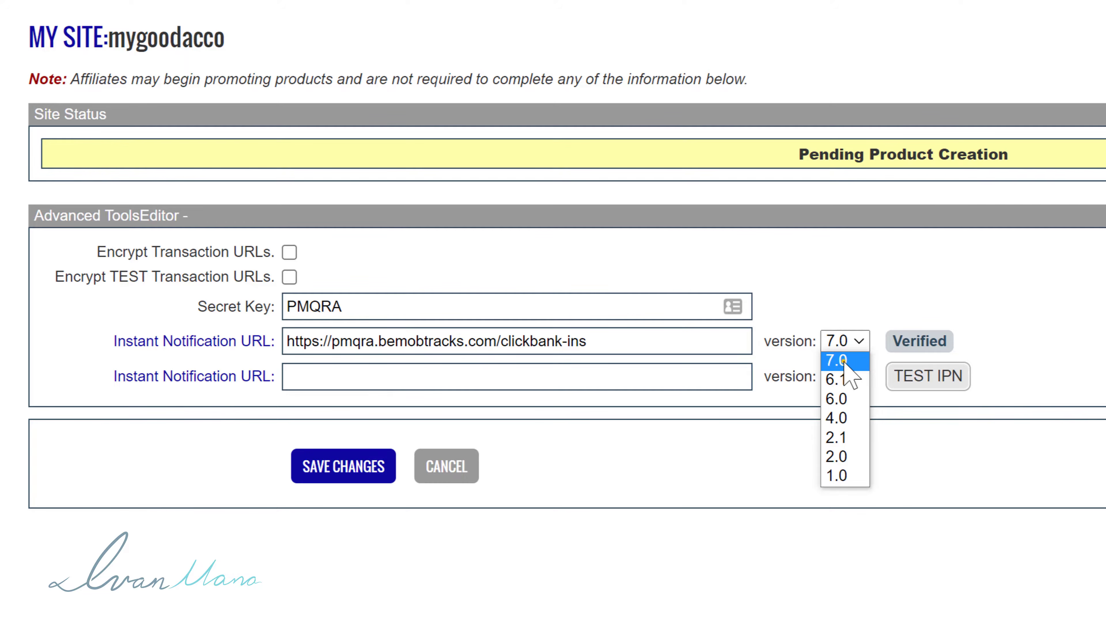
{"action": "left_click", "coordinate": [843, 361]}
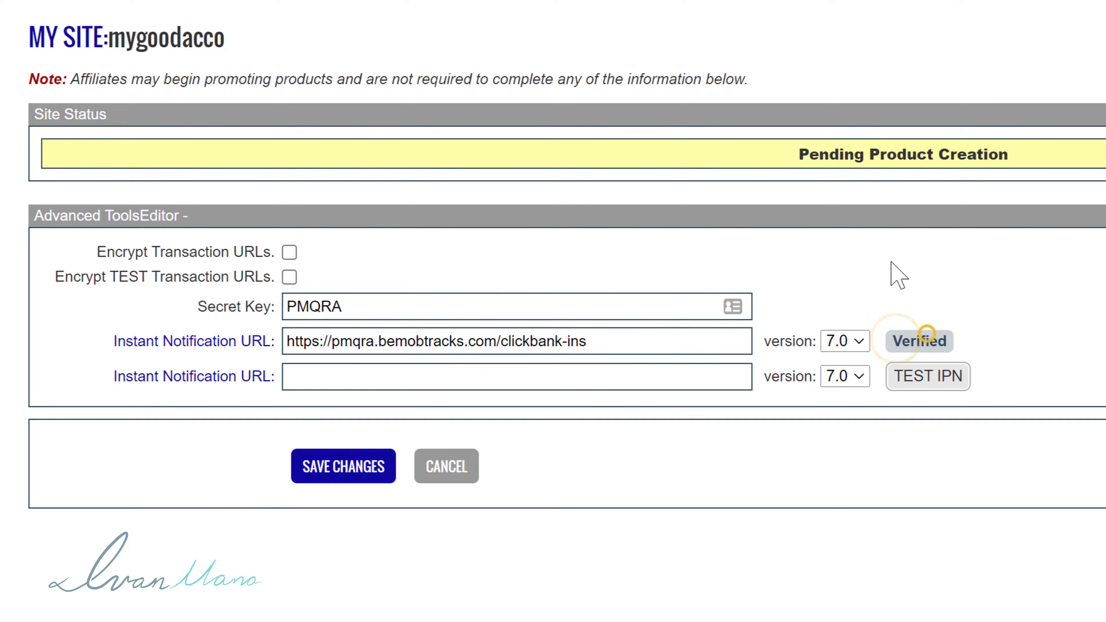
{"action": "left_click", "coordinate": [358, 462]}
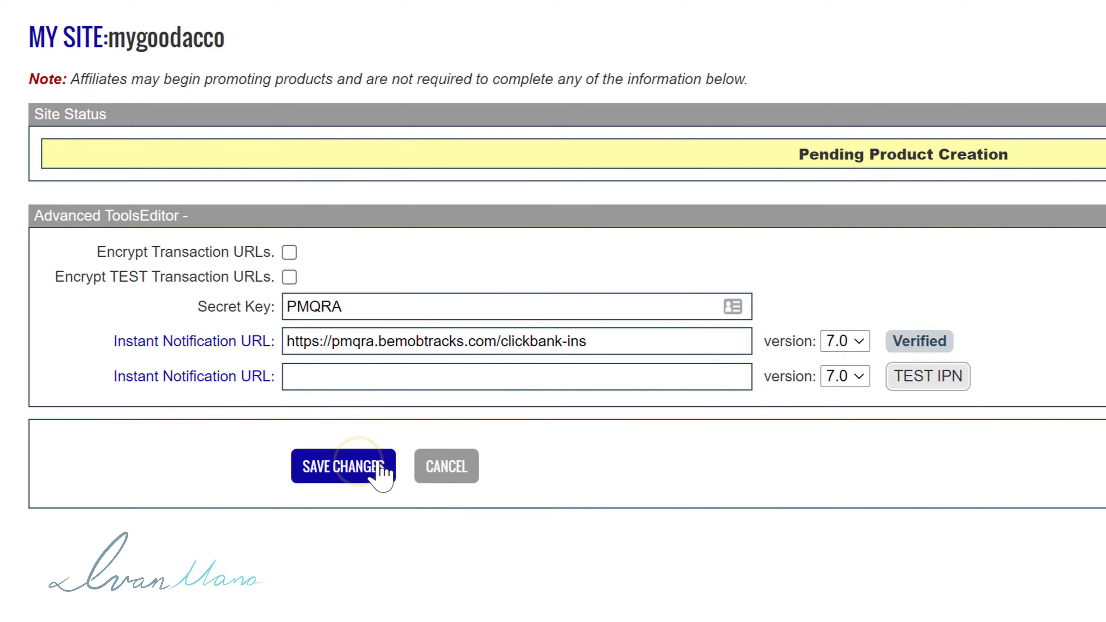
{"action": "scroll", "coordinate": [436, 480], "scroll_direction": "down", "scroll_amount": 15}
{"action": "scroll", "coordinate": [482, 441], "scroll_direction": "down", "scroll_amount": 8}
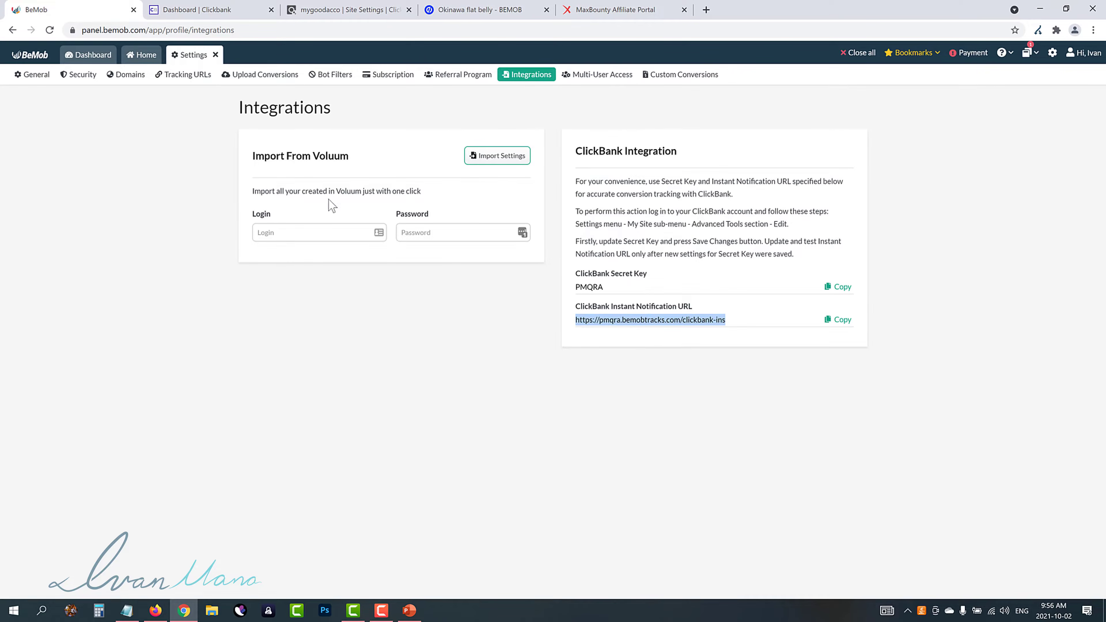
Switch to BeMob, close its settings and start a new affiliate network from the MaxBounty template.
{"action": "left_click", "coordinate": [215, 55]}
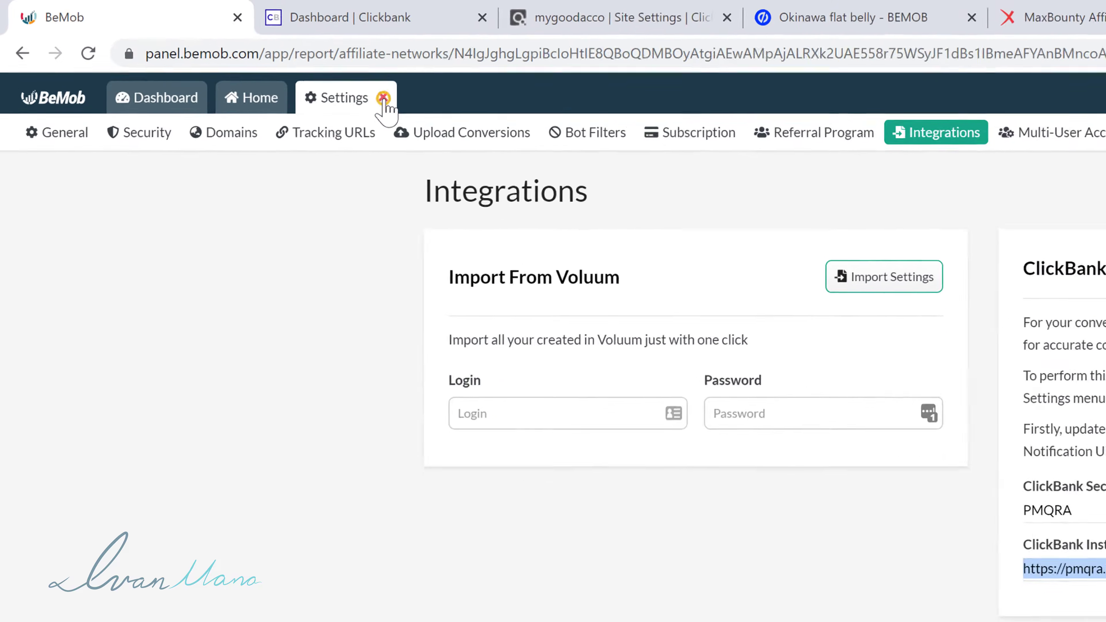
{"action": "left_click", "coordinate": [256, 104]}
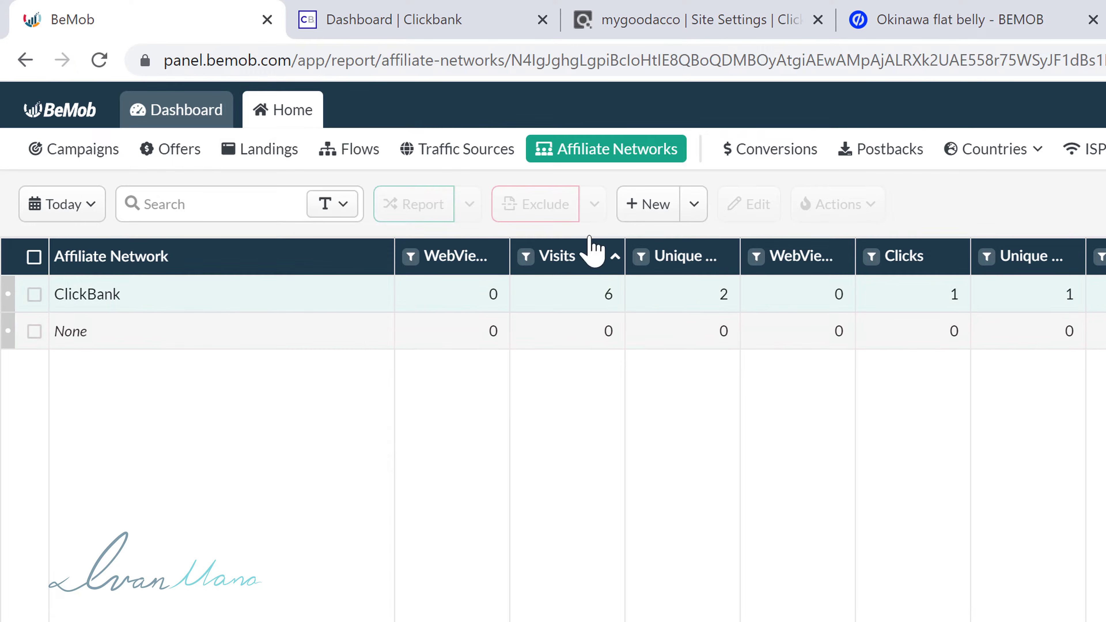
{"action": "left_click", "coordinate": [694, 205]}
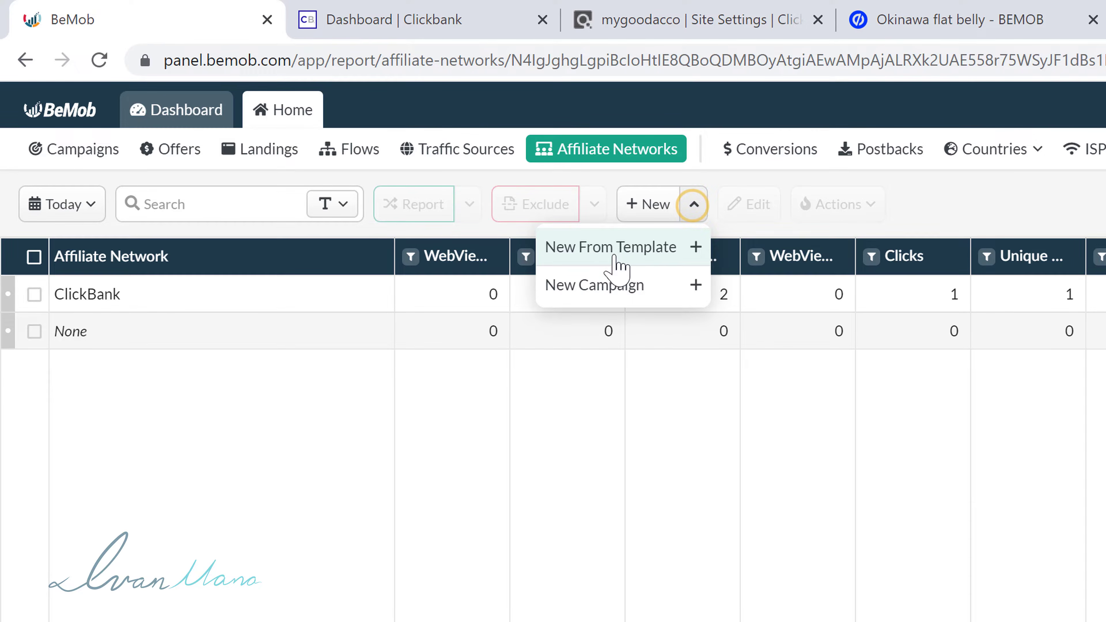
{"action": "left_click", "coordinate": [588, 248]}
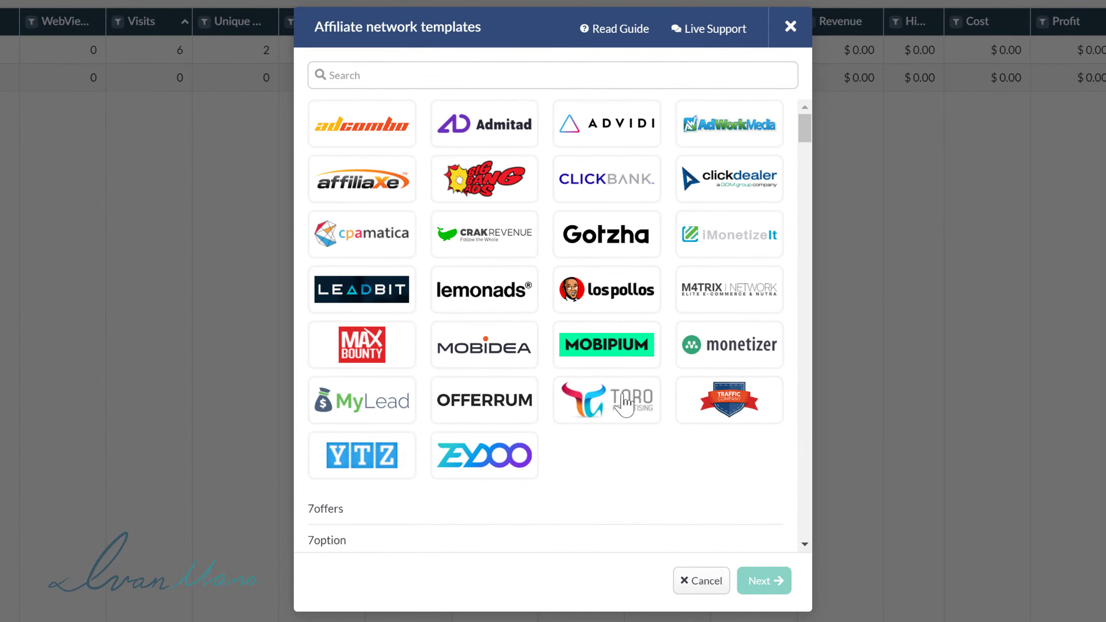
{"action": "left_click", "coordinate": [377, 364]}
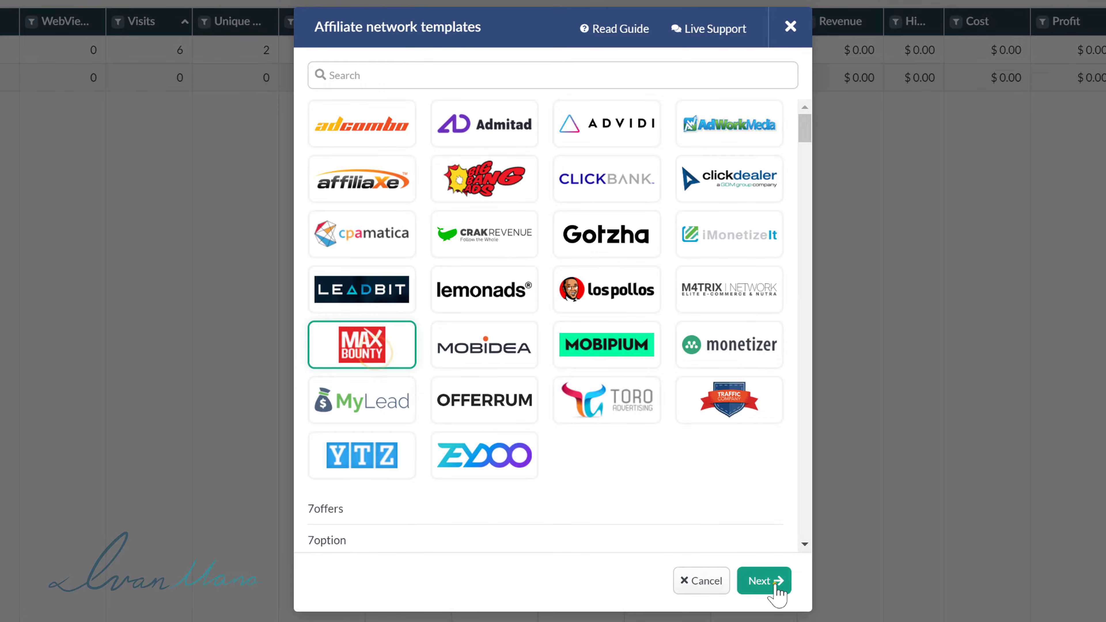
{"action": "left_click", "coordinate": [772, 584]}
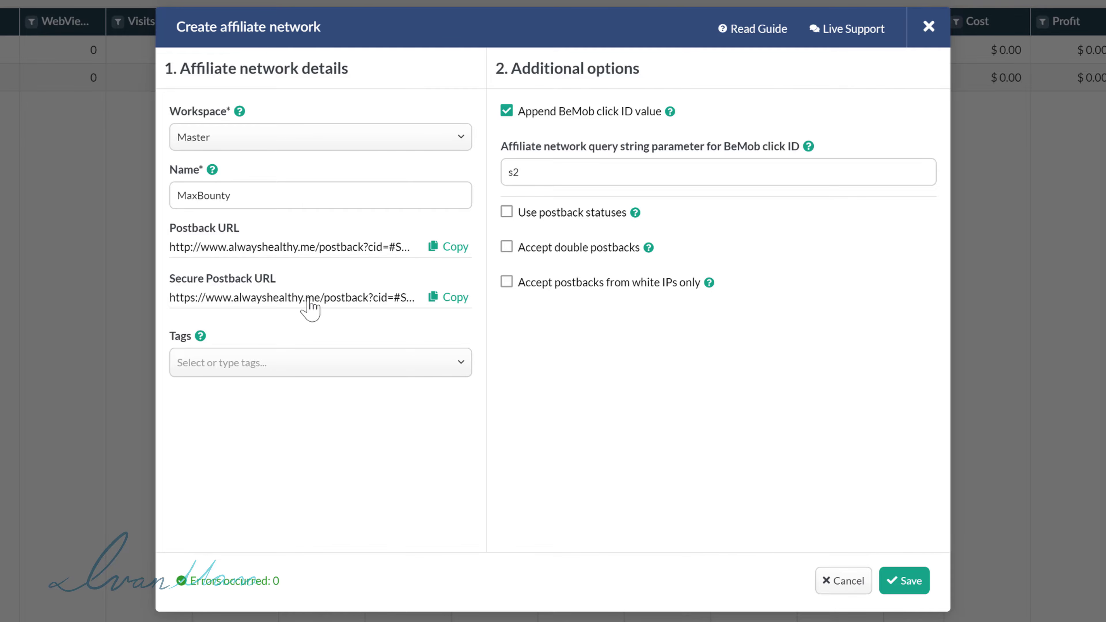
Copy the Secure Postback URL from the MaxBounty affiliate network details.
{"action": "left_click_drag", "start_coordinate": [172, 301], "coordinate": [516, 307]}
{"action": "left_click_drag", "start_coordinate": [184, 26], "coordinate": [344, 31]}
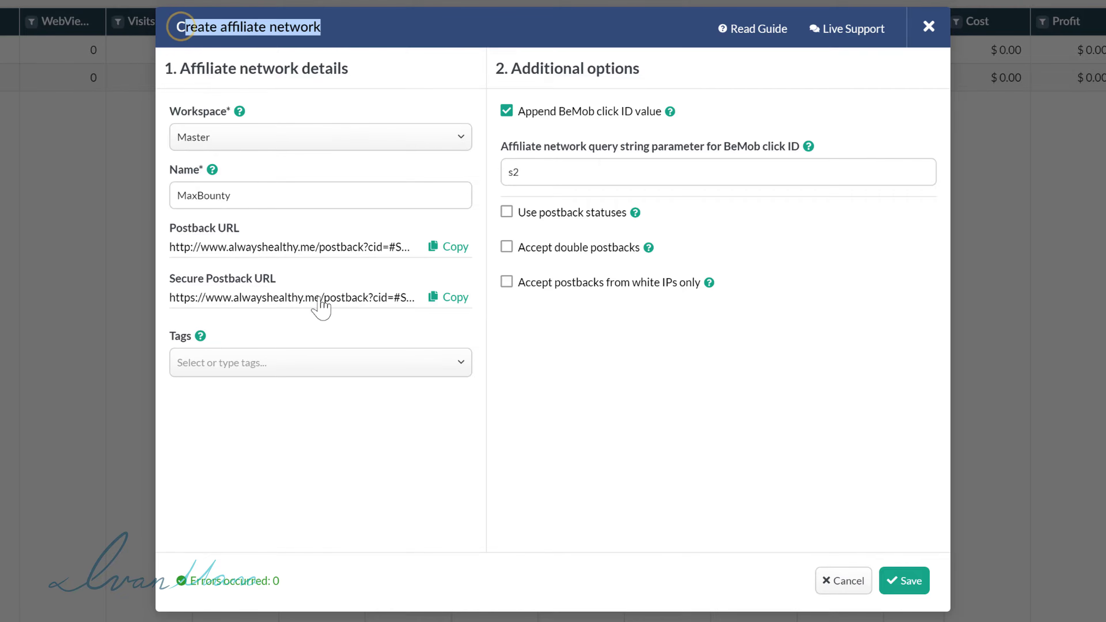
{"action": "left_click_drag", "start_coordinate": [171, 298], "coordinate": [501, 307]}
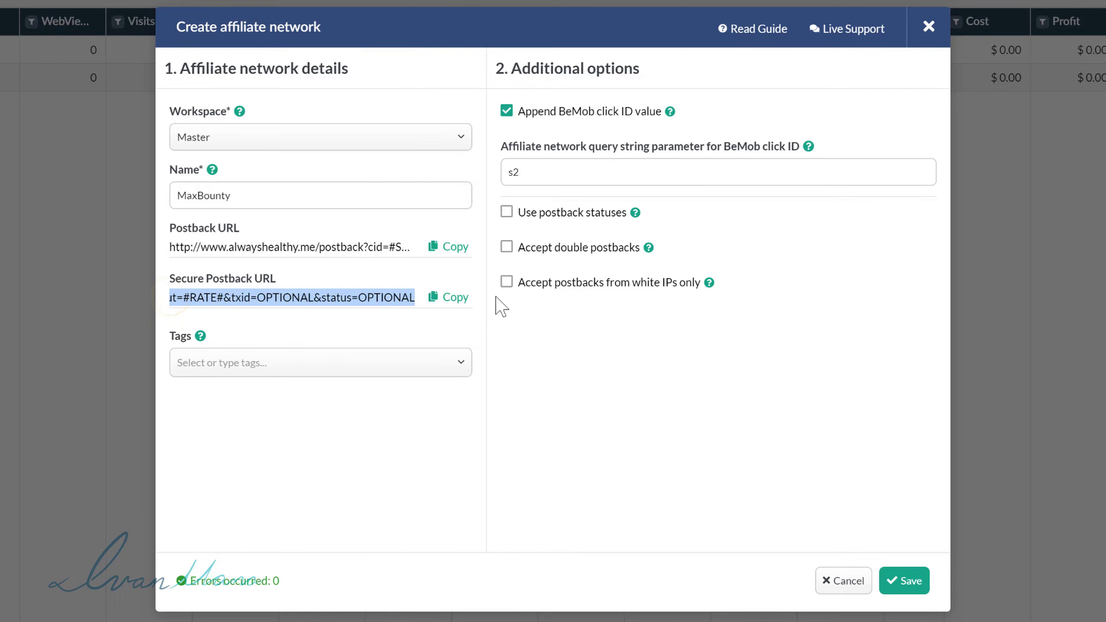
{"action": "left_click", "coordinate": [452, 304]}
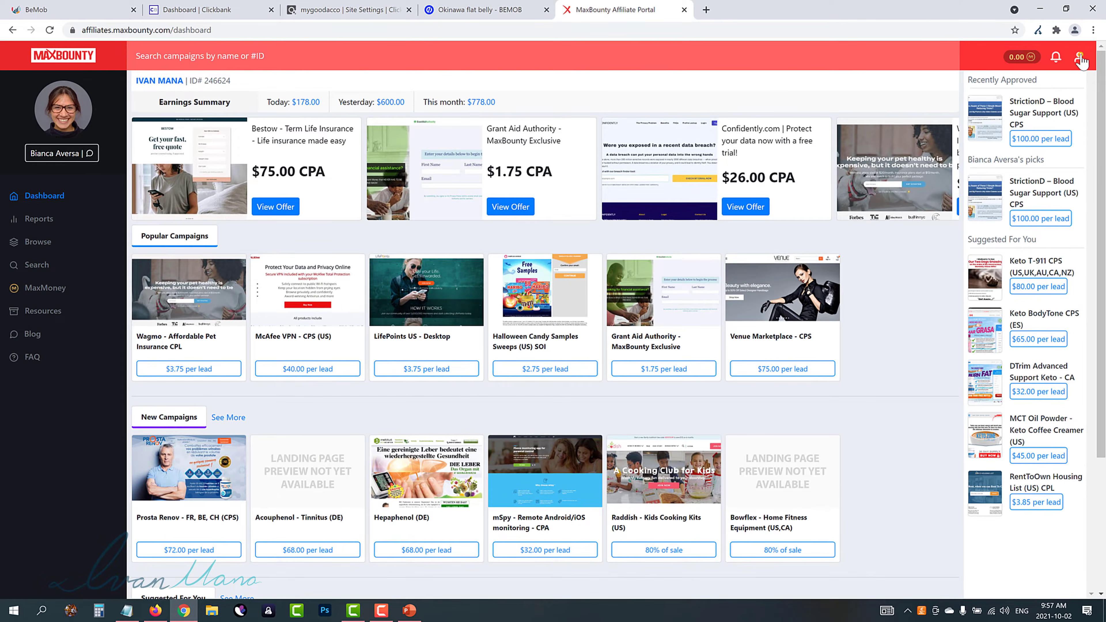
Open MaxBounty's Global Postback settings and replace the existing postback URL with the copied BeMob Secure Postback URL.
{"action": "left_click", "coordinate": [1080, 59]}
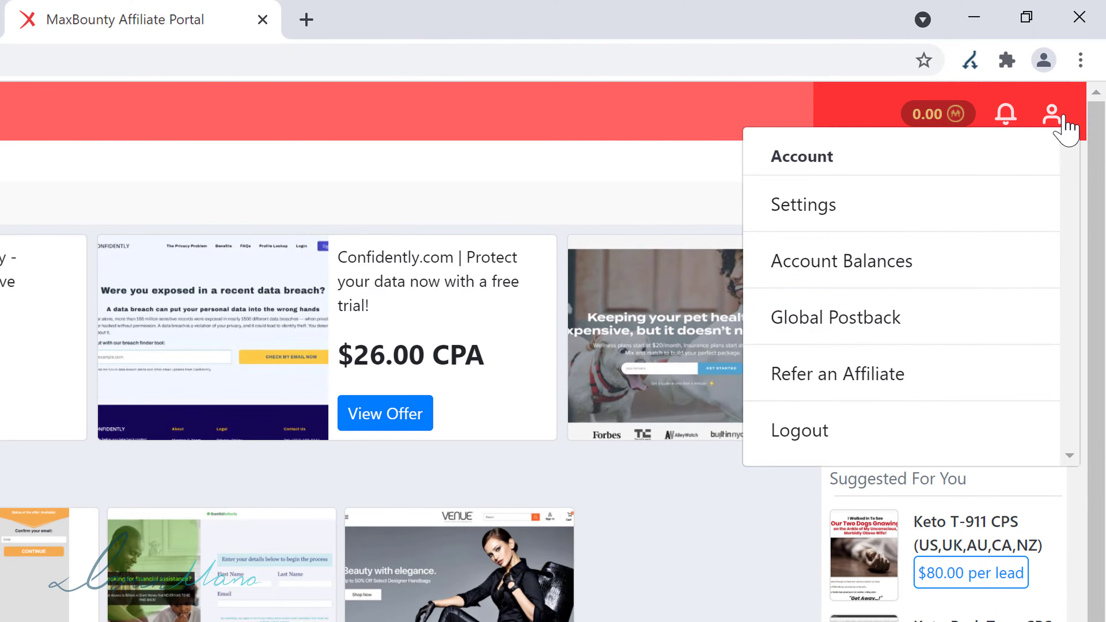
{"action": "left_click", "coordinate": [832, 331]}
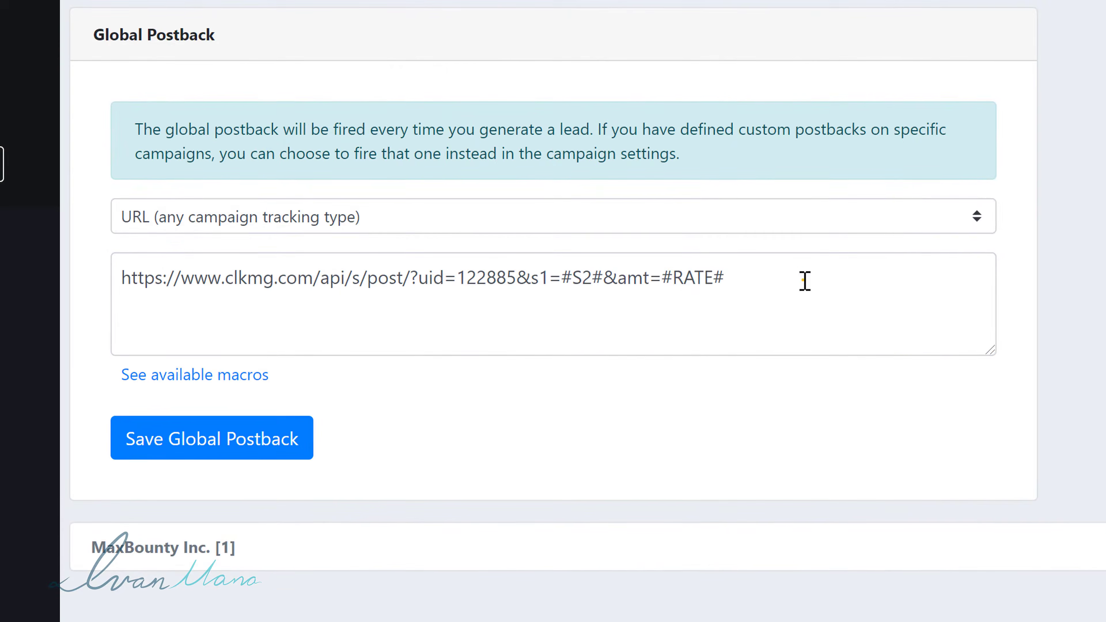
{"action": "left_click_drag", "start_coordinate": [803, 279], "coordinate": [86, 323]}
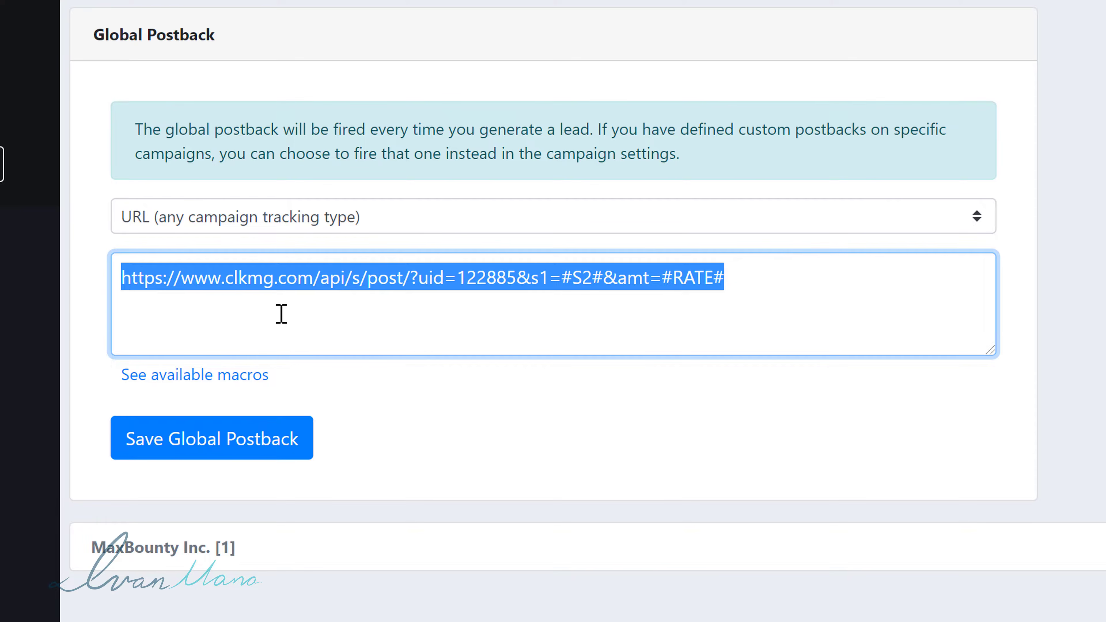
{"action": "key", "text": "BackSpace"}
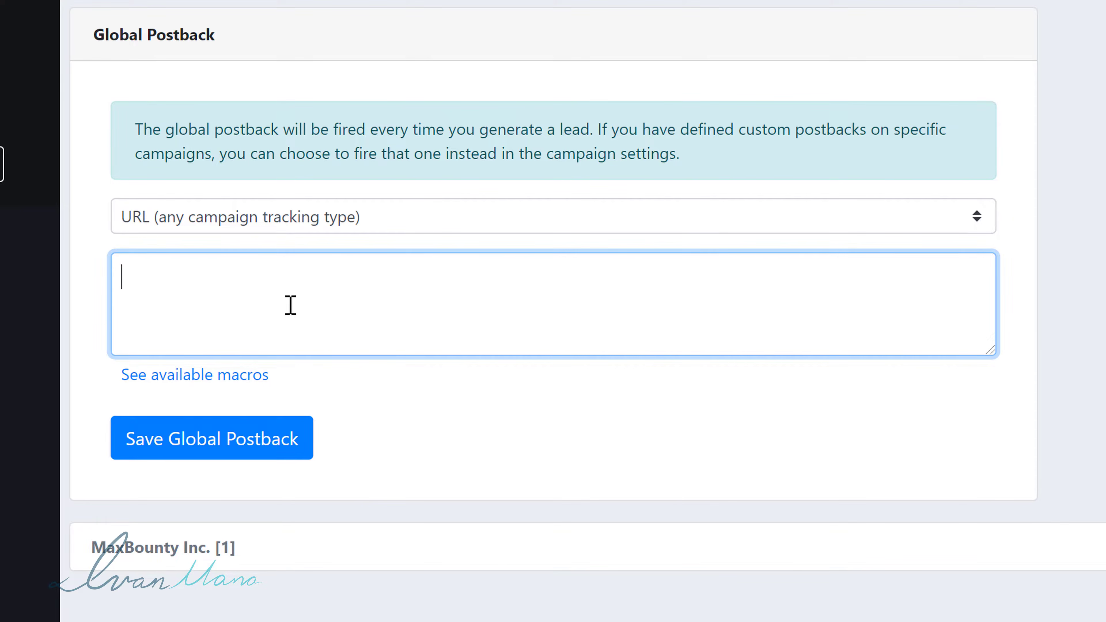
{"action": "right_click", "coordinate": [238, 274]}
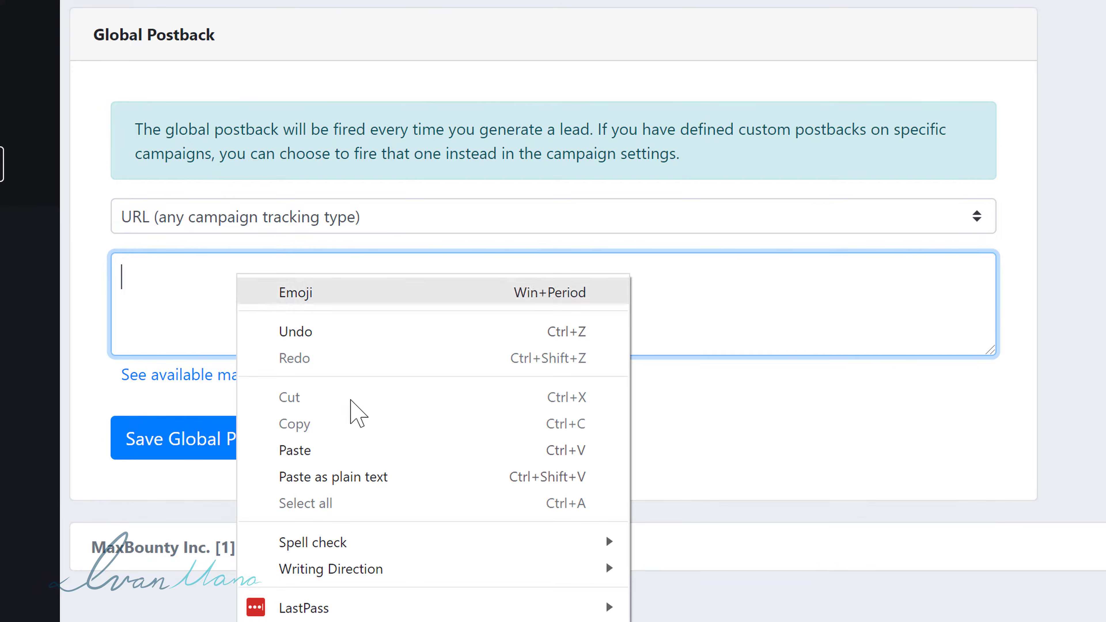
{"action": "left_click", "coordinate": [293, 443]}
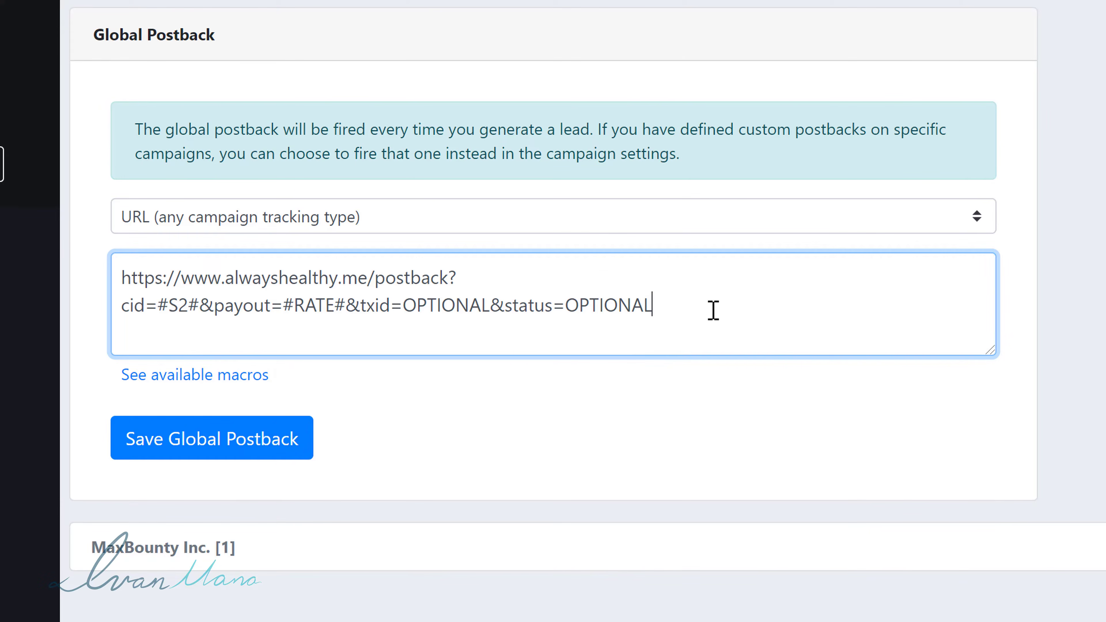
{"action": "left_click_drag", "start_coordinate": [714, 310], "coordinate": [103, 256]}
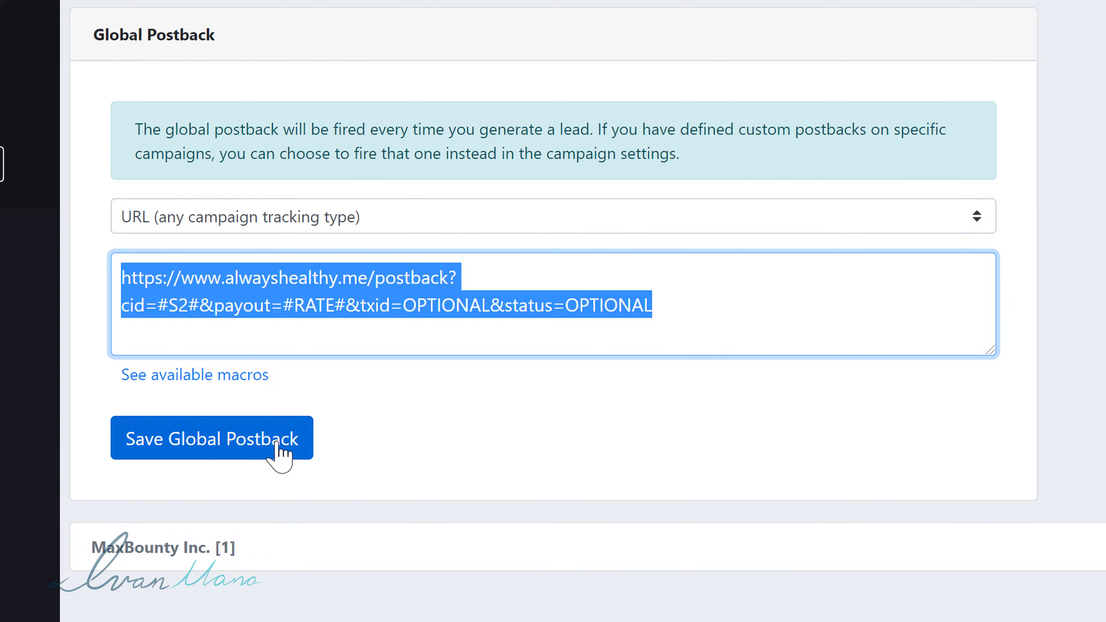
{"action": "left_click", "coordinate": [510, 446]}
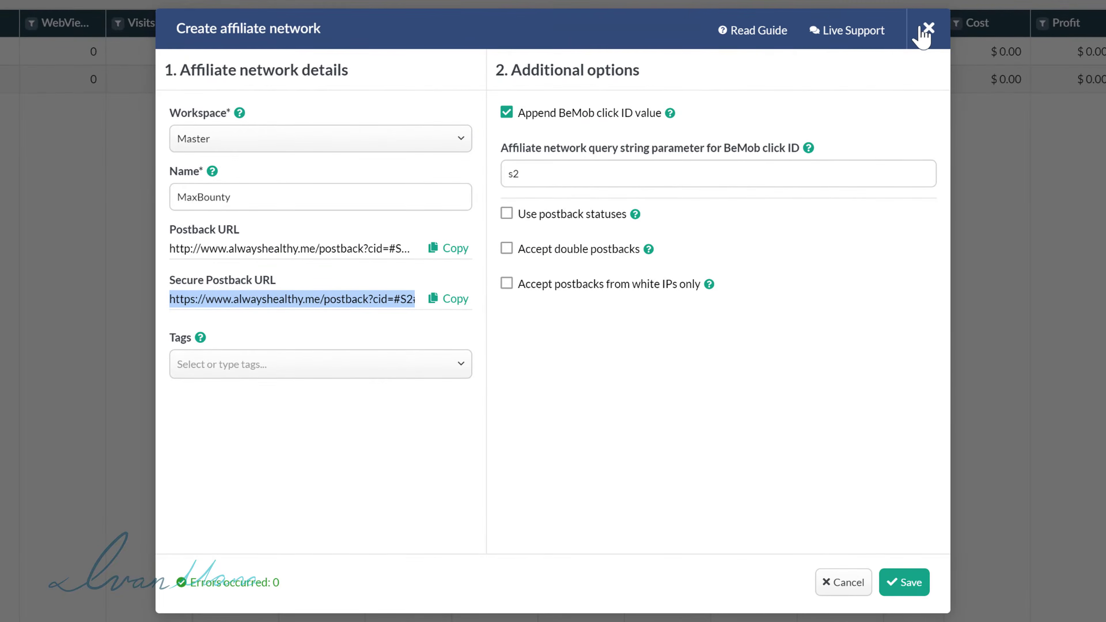
Discard BeMob's MaxBounty network form, start one from the Cpamatica template, select its Secure Postback URL and cancel the form.
{"action": "left_click", "coordinate": [928, 28]}
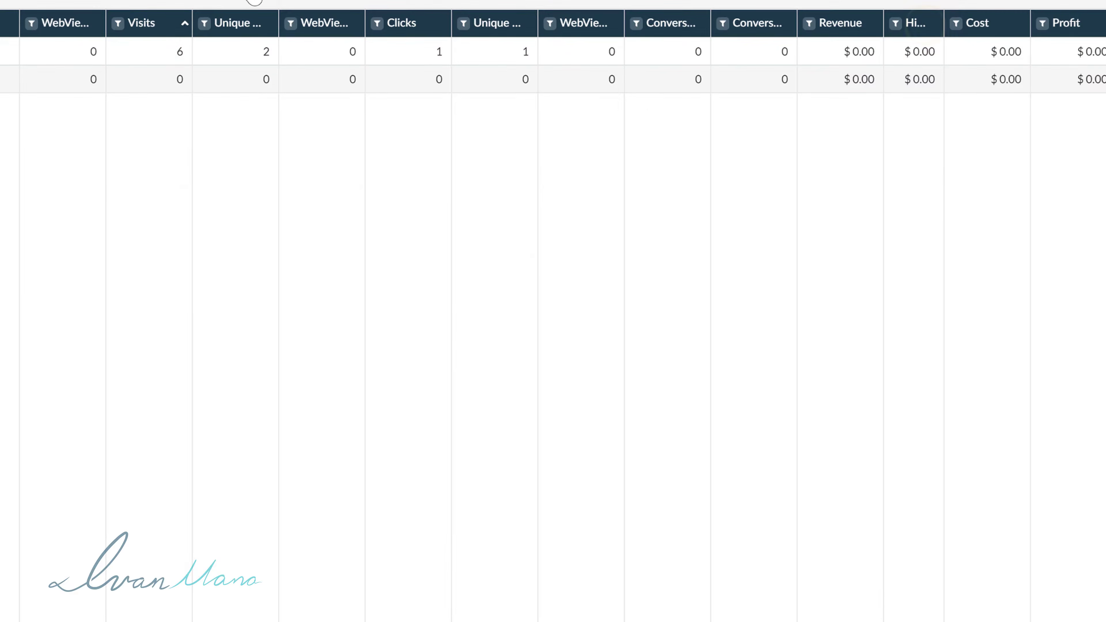
{"action": "left_click", "coordinate": [244, 4]}
{"action": "left_click", "coordinate": [187, 14]}
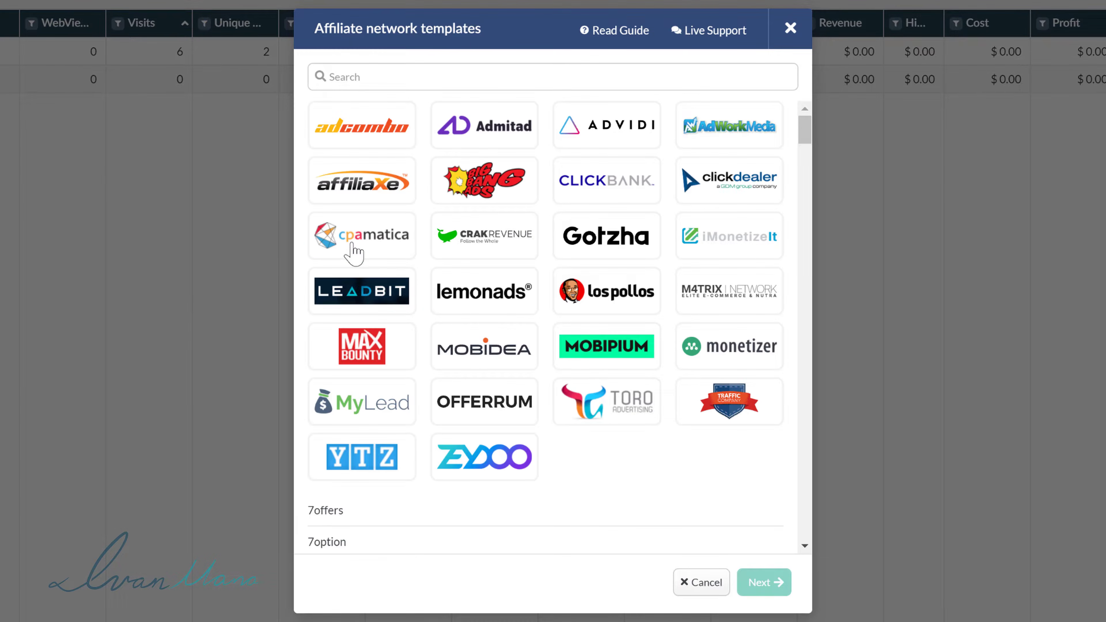
{"action": "left_click", "coordinate": [352, 244]}
{"action": "left_click", "coordinate": [303, 305]}
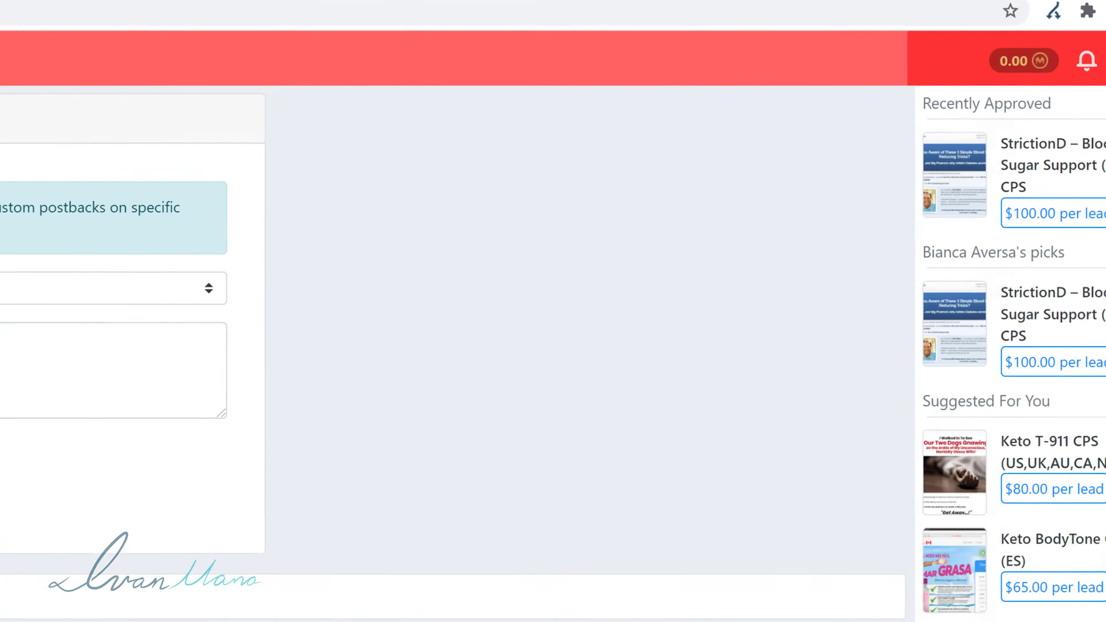
{"action": "left_click", "coordinate": [1051, 116]}
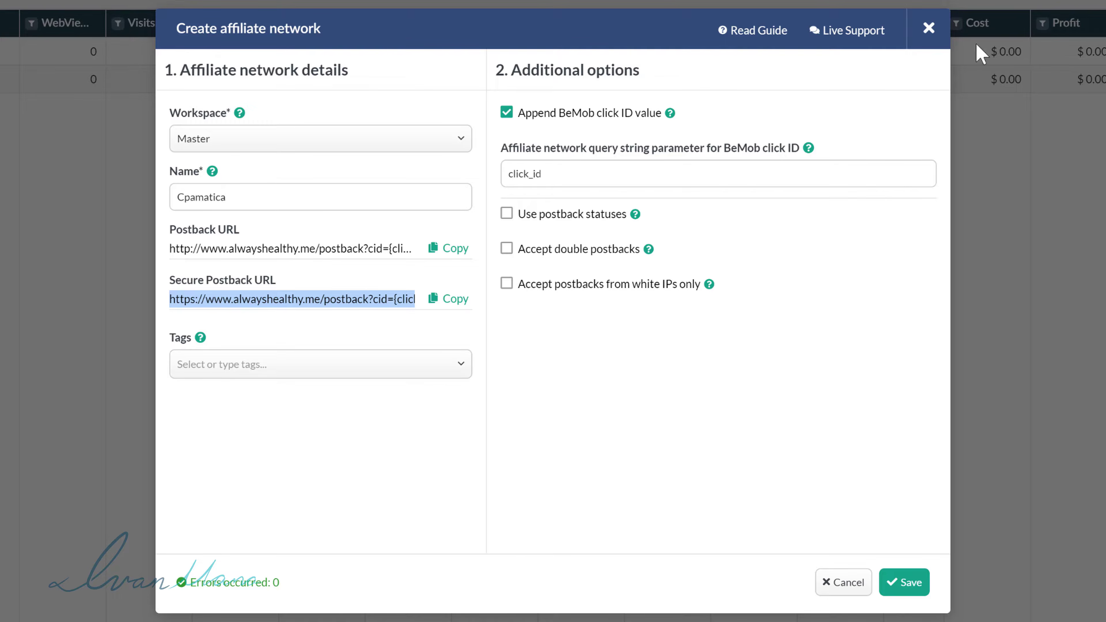
{"action": "left_click", "coordinate": [849, 583]}
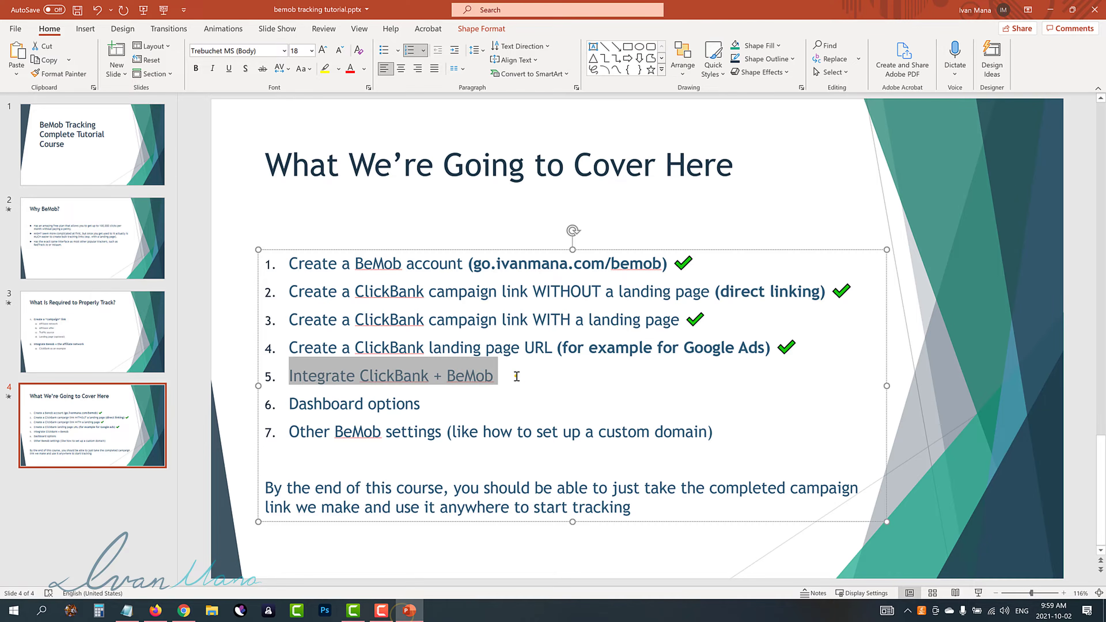
Switch to the PowerPoint outline and add a green check mark emoji after "Integrate ClickBank + BeMob".
{"action": "left_click", "coordinate": [516, 376]}
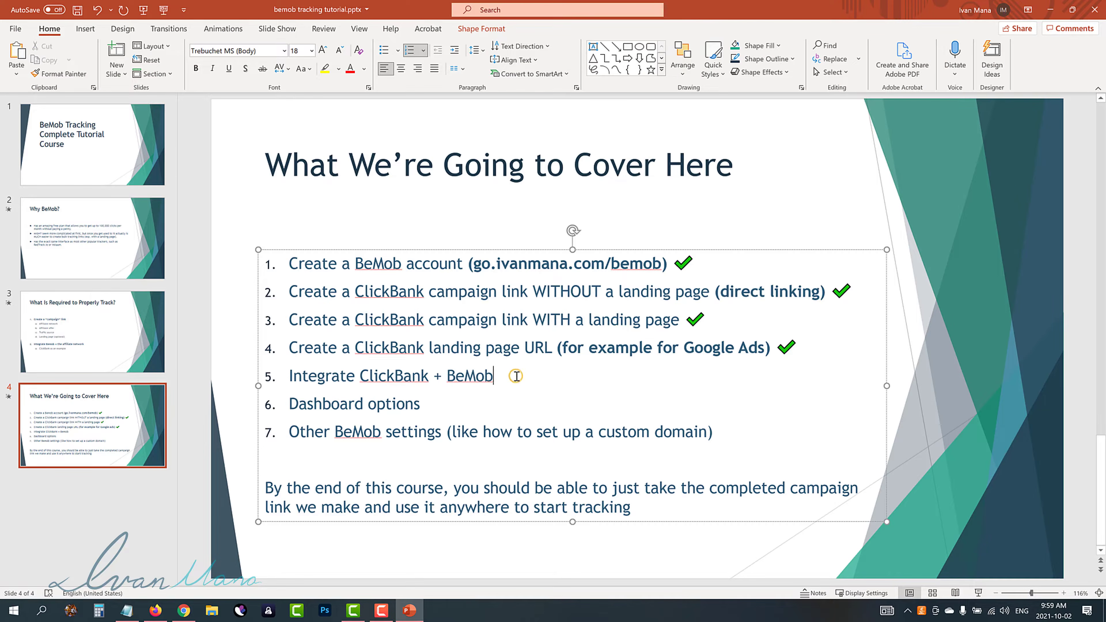
{"action": "key", "text": "super+period"}
{"action": "key", "text": "Return"}
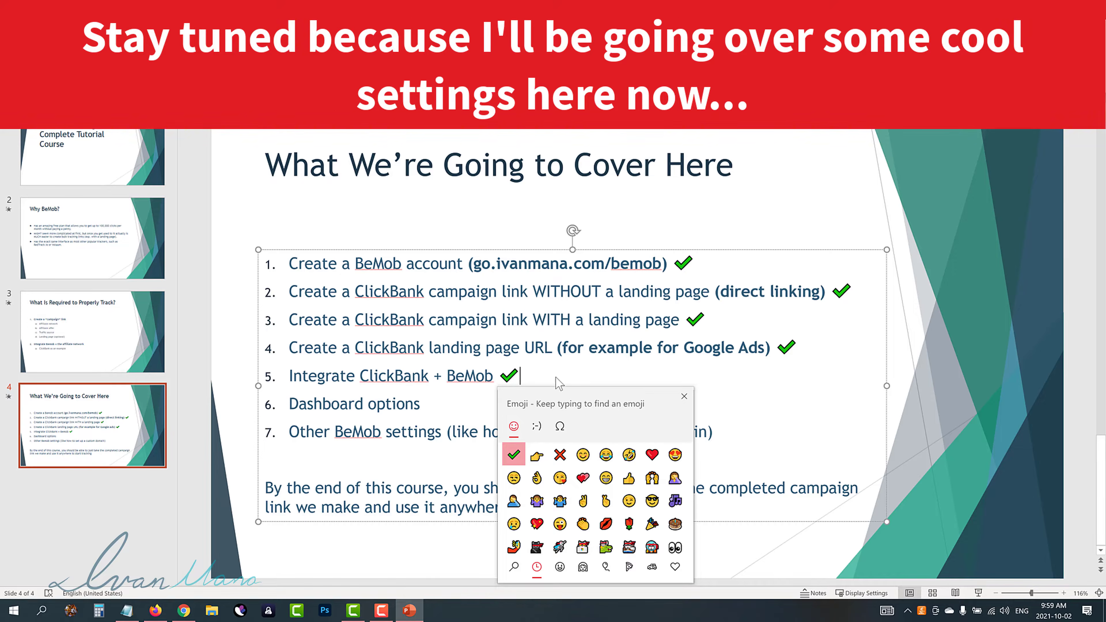
{"action": "key", "text": "Escape"}
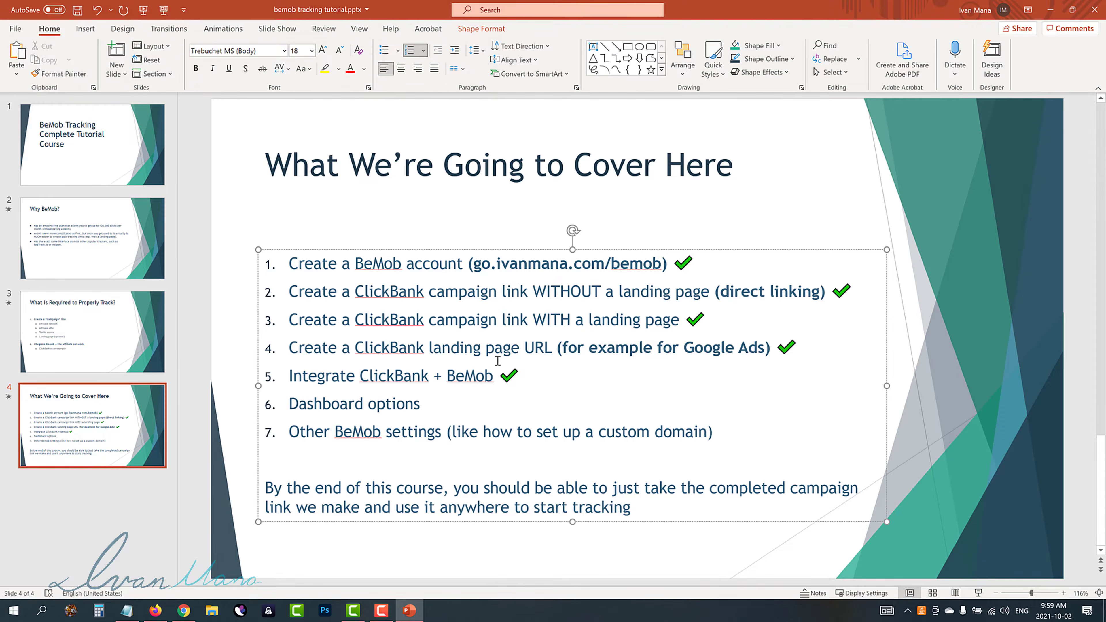
{"action": "left_click_drag", "start_coordinate": [550, 348], "coordinate": [449, 351]}
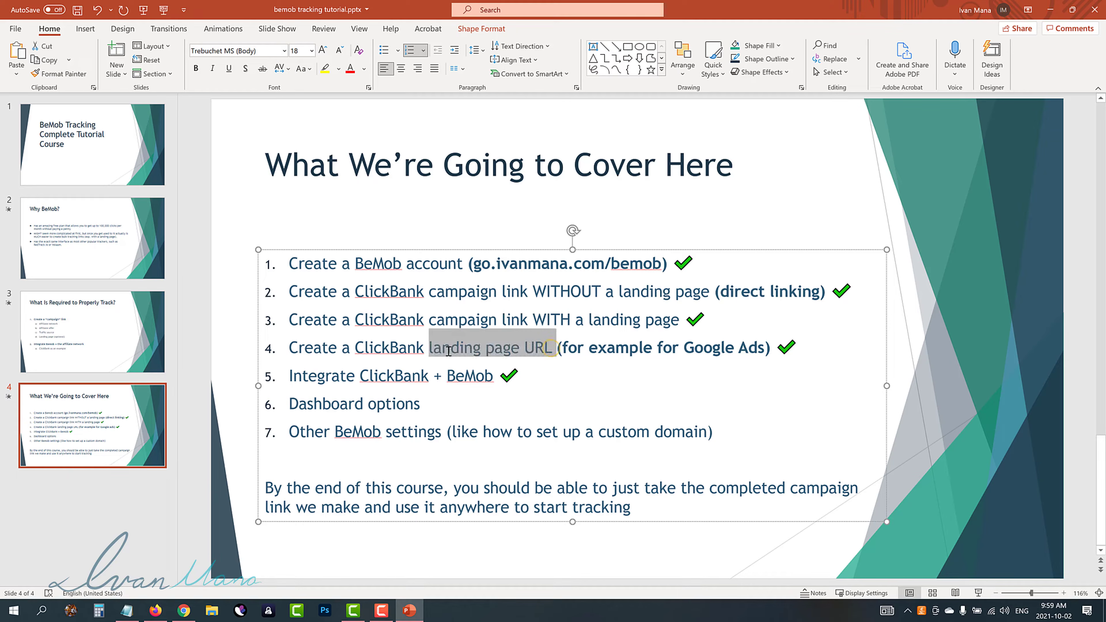
{"action": "left_click", "coordinate": [445, 445]}
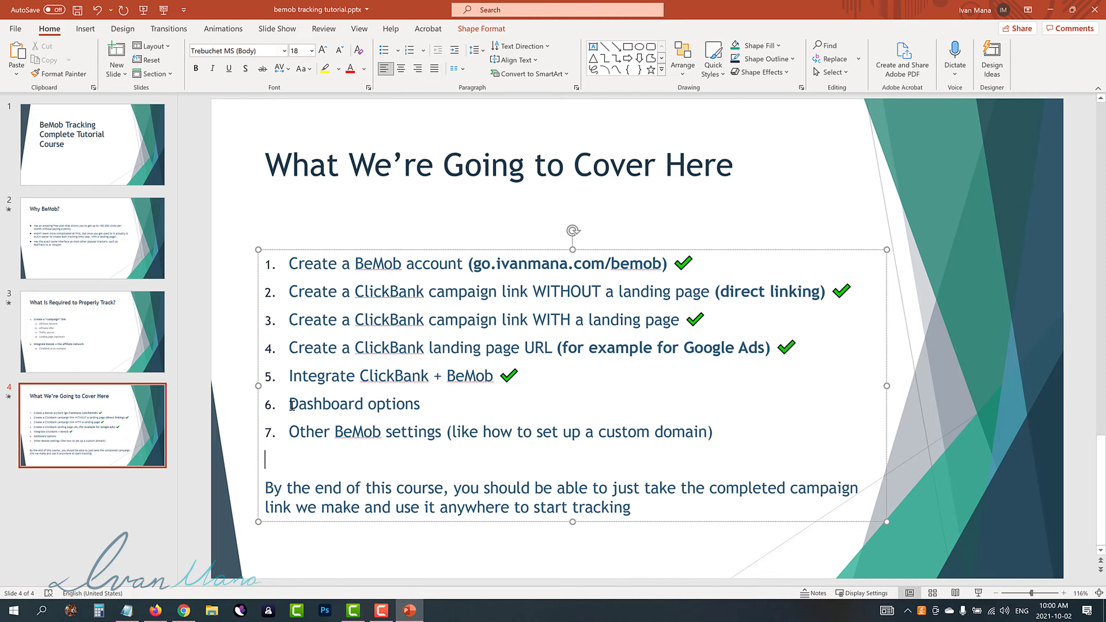
{"action": "left_click_drag", "start_coordinate": [337, 410], "coordinate": [700, 441]}
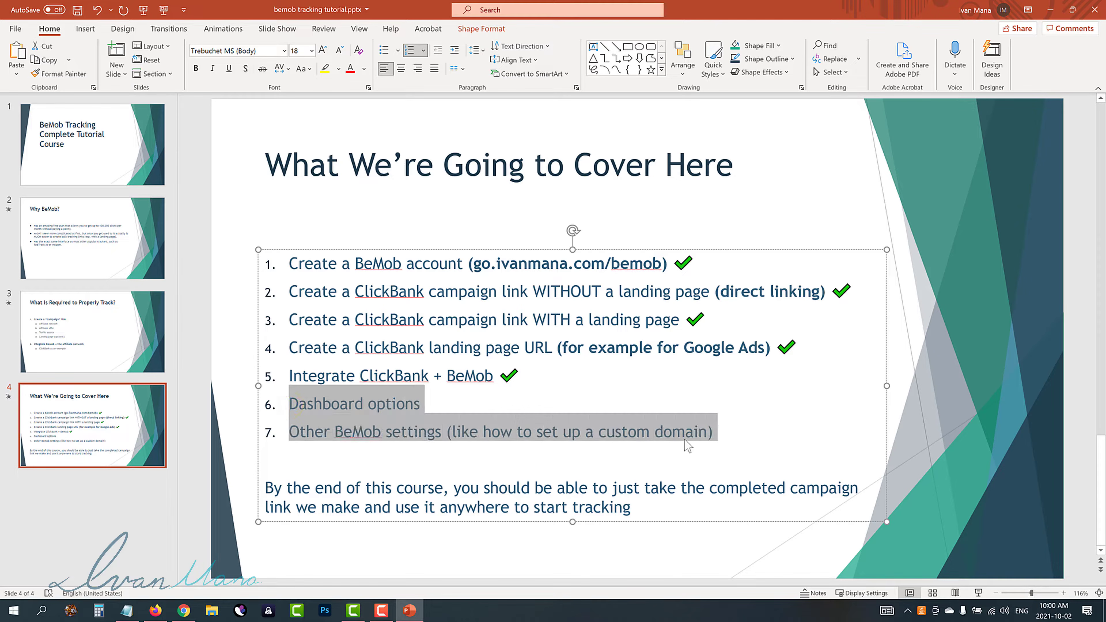
{"action": "left_click", "coordinate": [461, 447]}
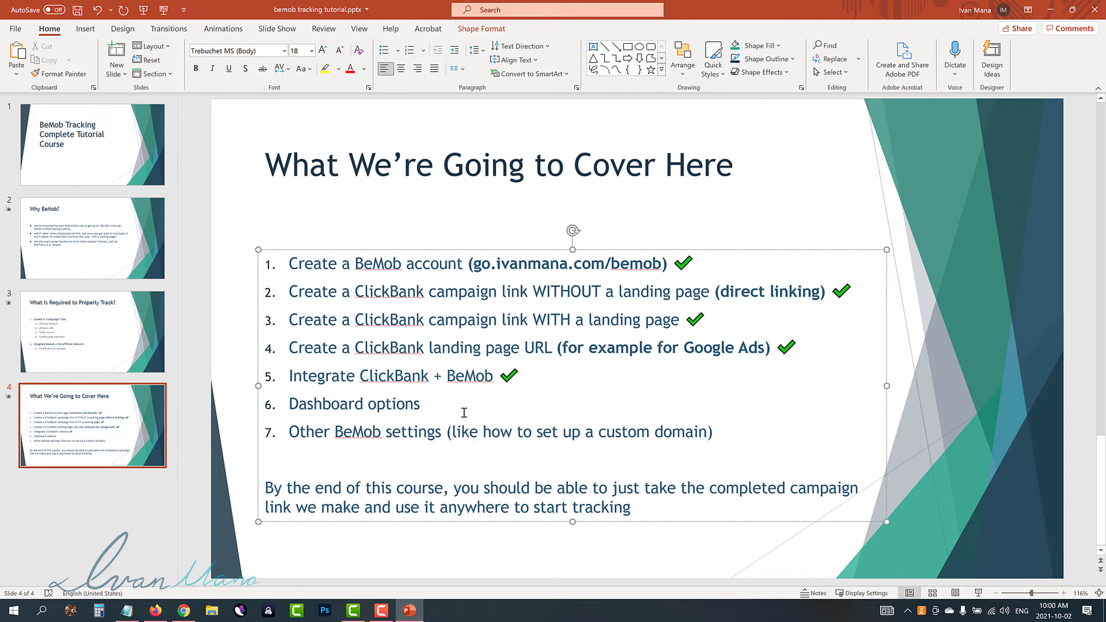
Switch to BeMob, start a new flow and add the "Global - Okinawa Flat Belly Tonic" landing to Path 1.
{"action": "key", "text": "alt+Tab"}
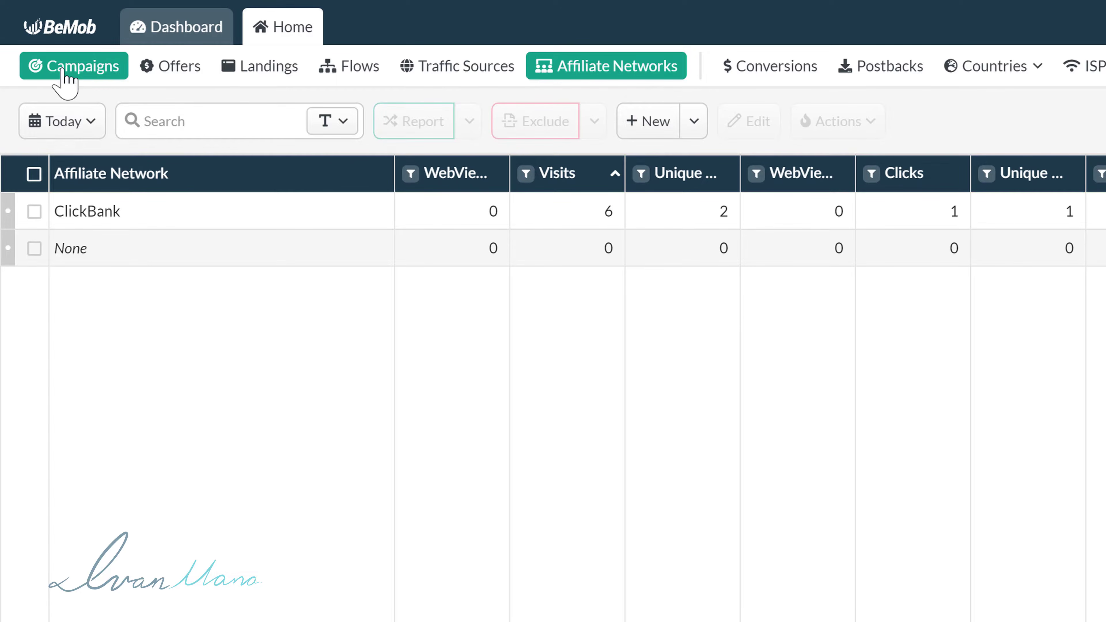
{"action": "left_click", "coordinate": [333, 70]}
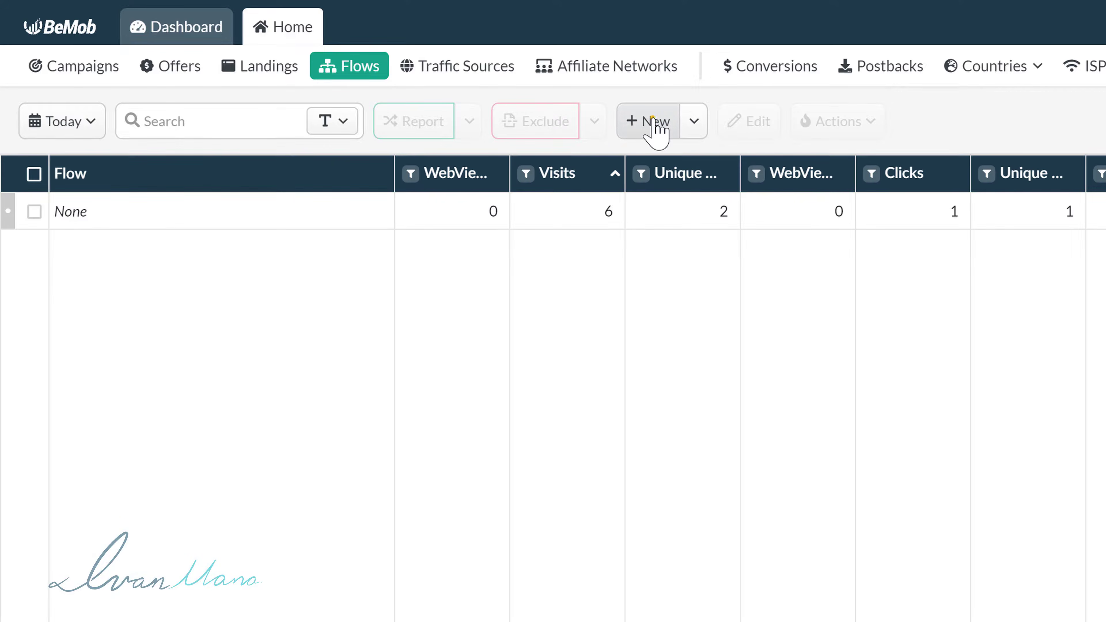
{"action": "left_click", "coordinate": [655, 126]}
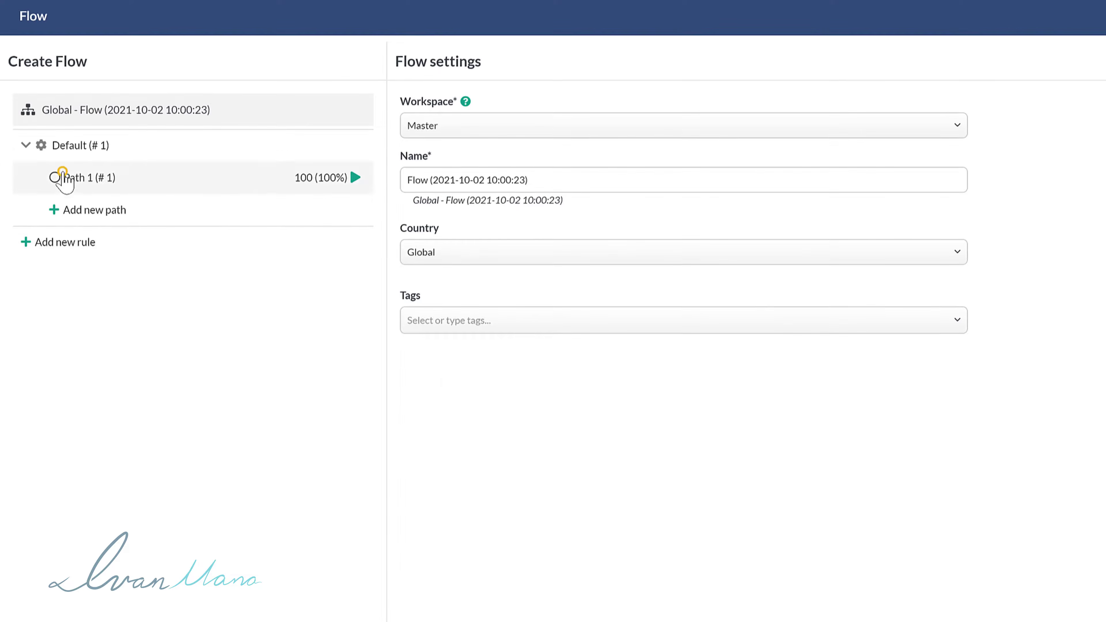
{"action": "left_click", "coordinate": [61, 177]}
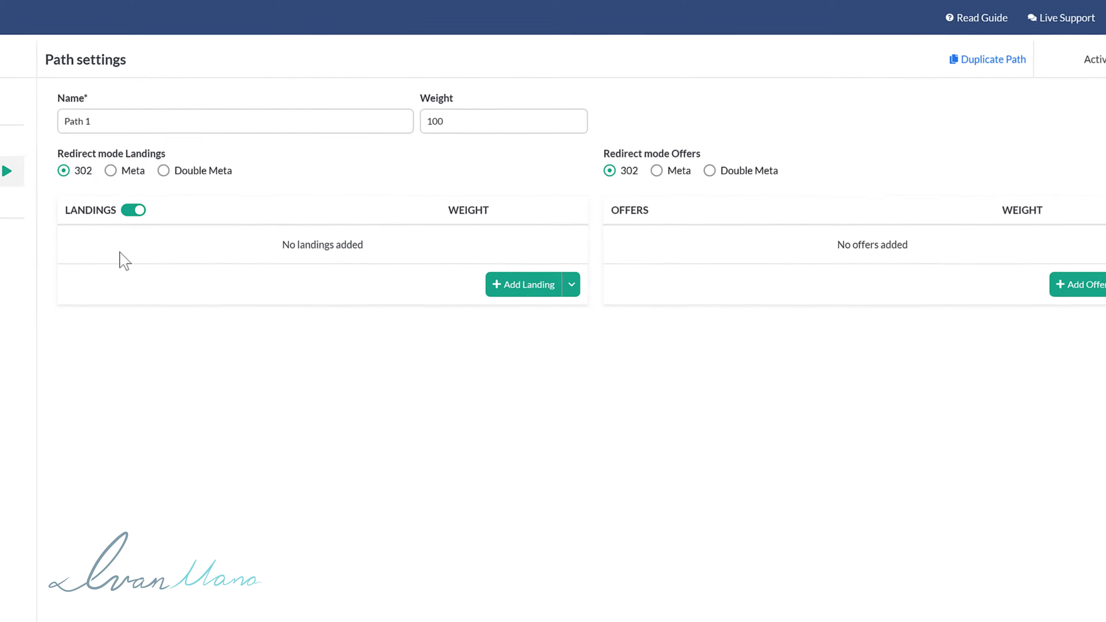
{"action": "left_click", "coordinate": [525, 284]}
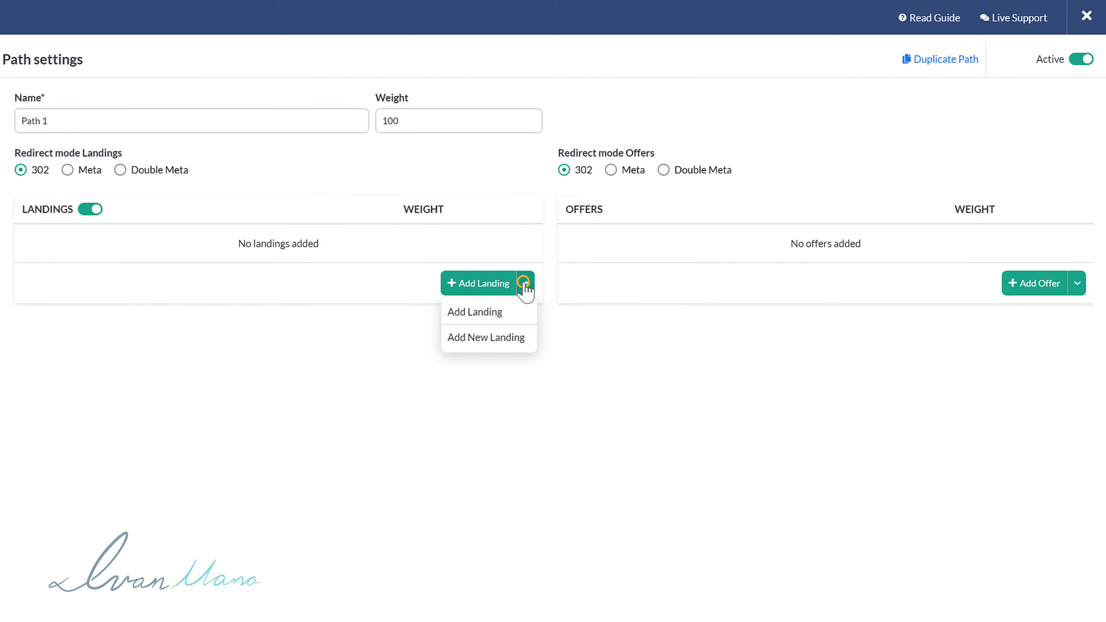
{"action": "left_click", "coordinate": [476, 283]}
{"action": "left_click", "coordinate": [259, 238]}
{"action": "left_click", "coordinate": [156, 266]}
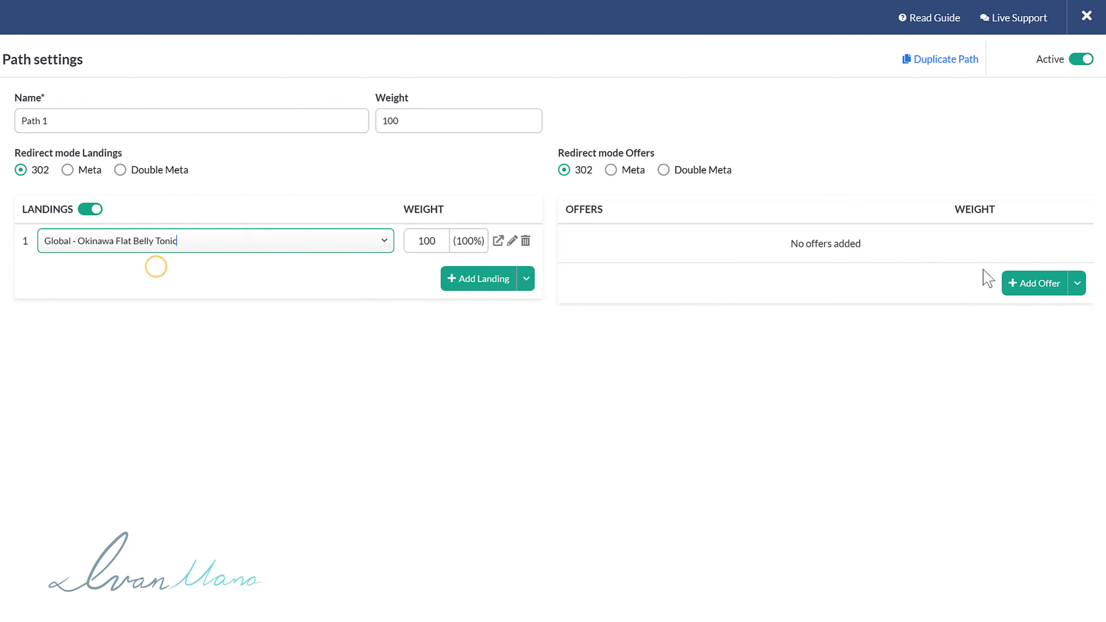
Add the ClickBank offer "Global - Okinawa Flat Belly Tonic" to Path 1, then cancel the new flow without saving.
{"action": "left_click", "coordinate": [1041, 284]}
{"action": "left_click", "coordinate": [752, 241]}
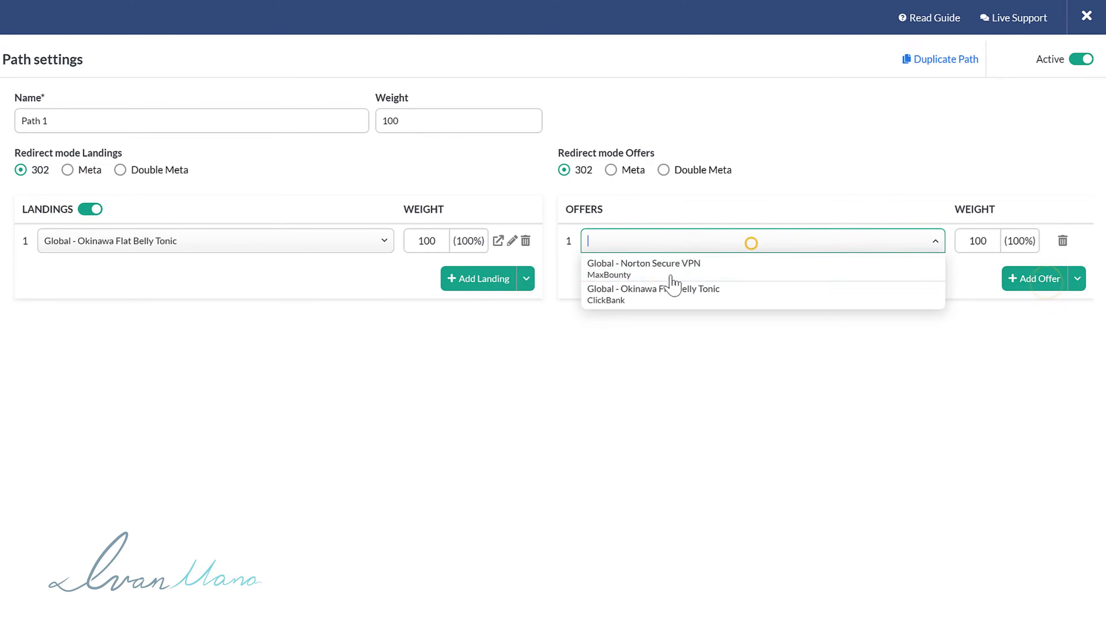
{"action": "left_click", "coordinate": [652, 298]}
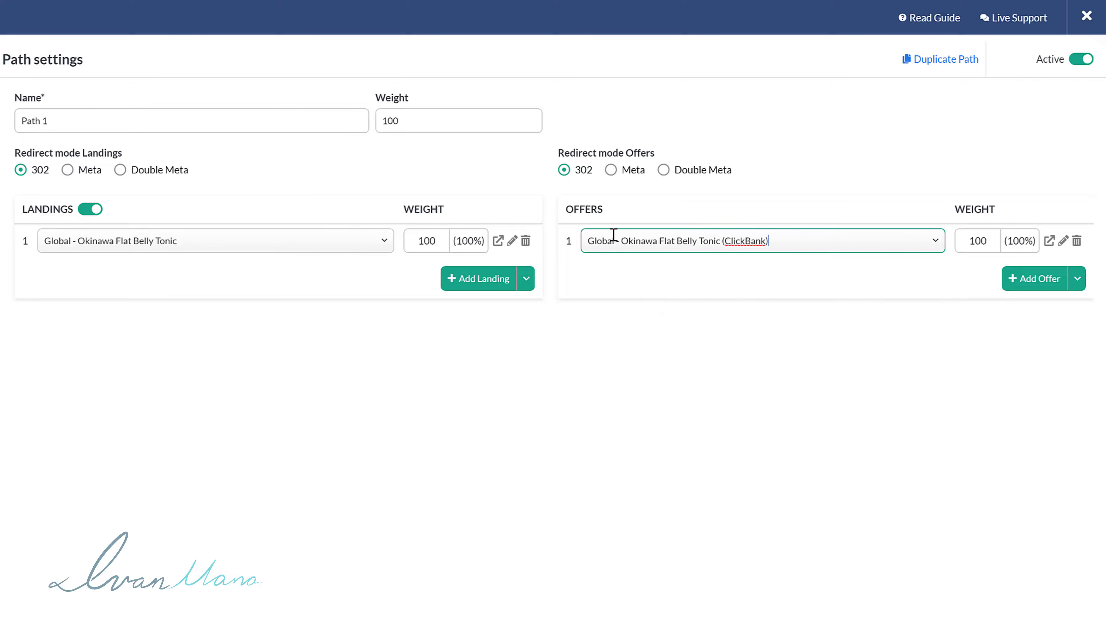
{"action": "scroll", "coordinate": [987, 387], "scroll_direction": "down", "scroll_amount": 3}
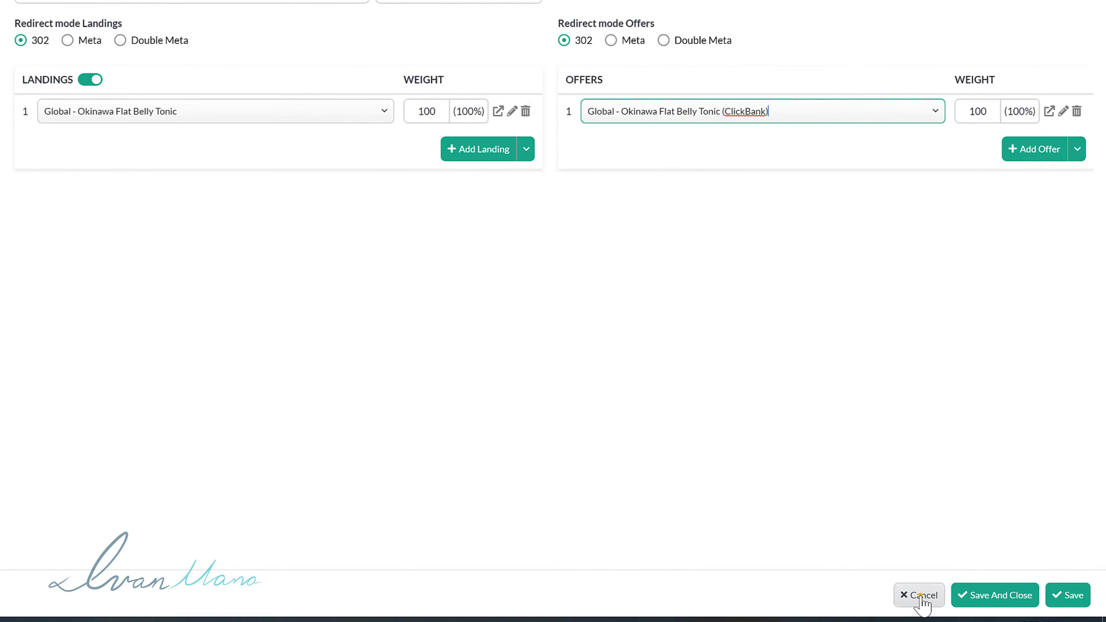
{"action": "left_click", "coordinate": [920, 595]}
{"action": "left_click", "coordinate": [453, 278]}
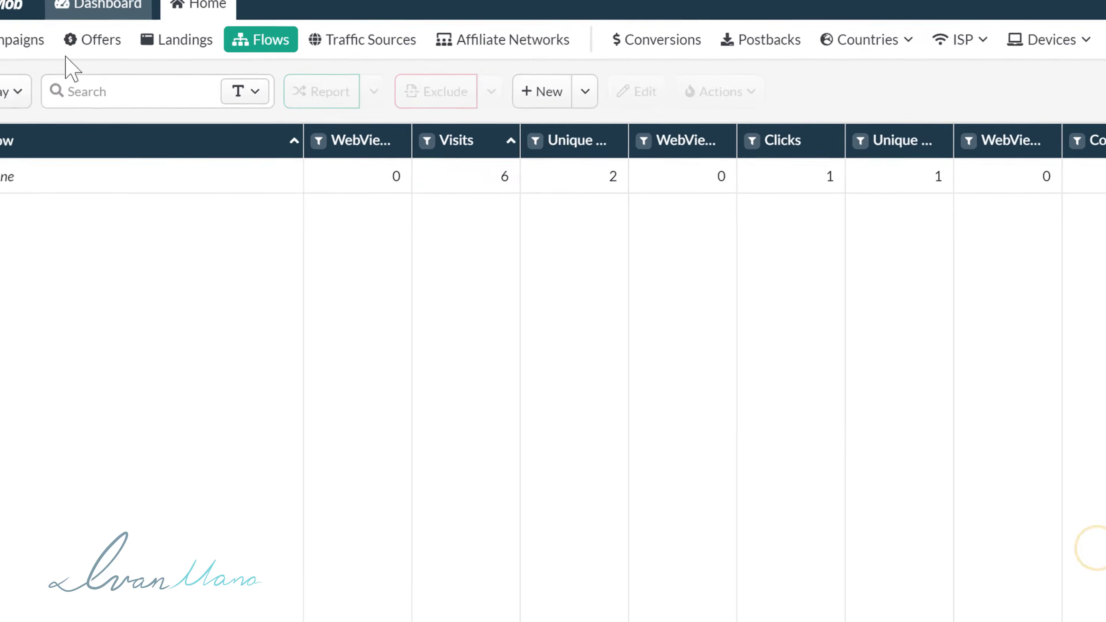
Open the Bing Okinawa Flat Belly Tonic campaign for editing, check the Flow destination's available flows and switch back to Built-In Flow.
{"action": "left_click", "coordinate": [112, 65]}
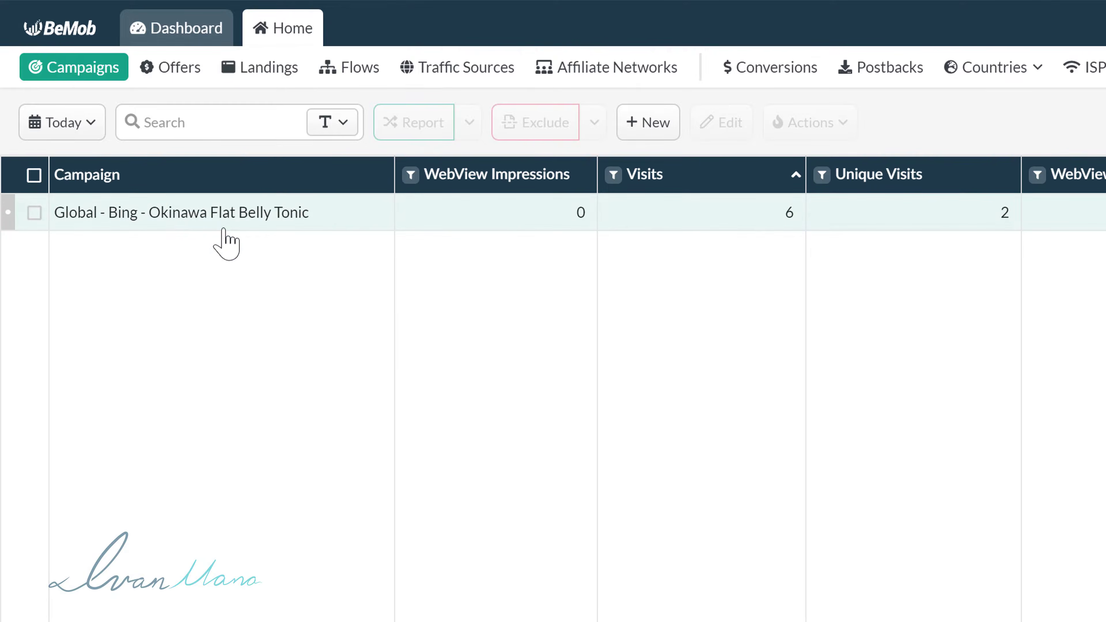
{"action": "right_click", "coordinate": [224, 229]}
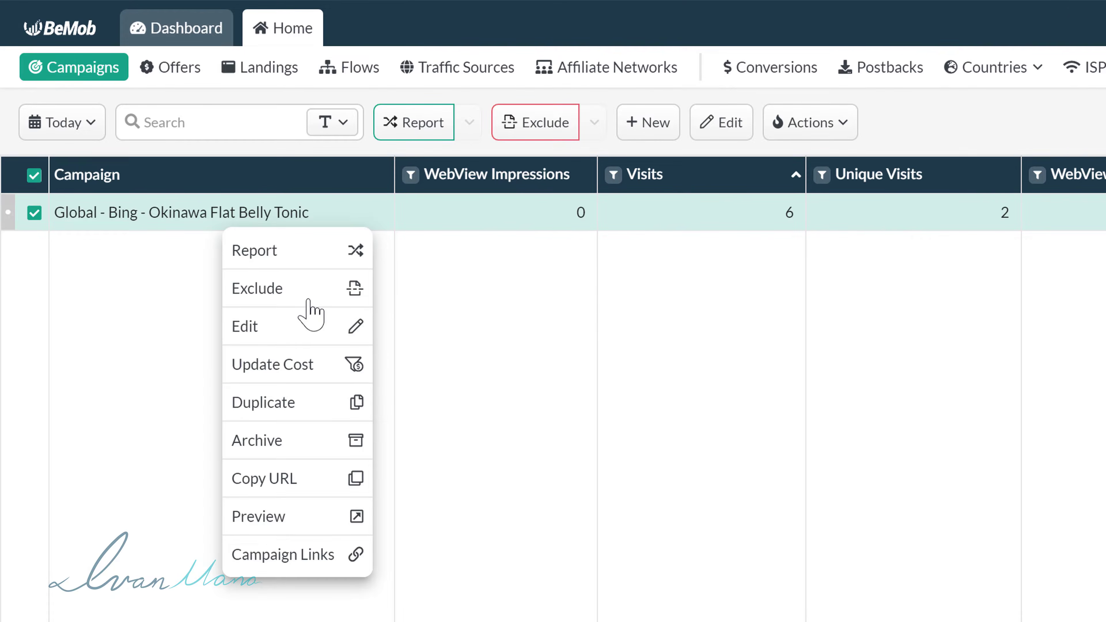
{"action": "left_click", "coordinate": [266, 326]}
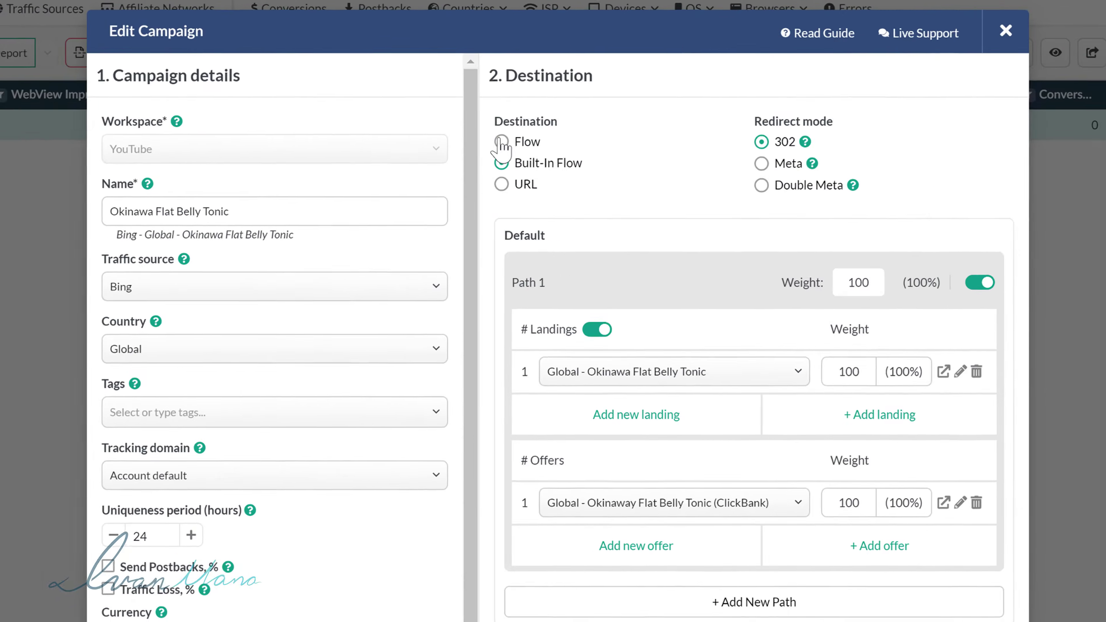
{"action": "left_click", "coordinate": [496, 140]}
{"action": "left_click", "coordinate": [576, 255]}
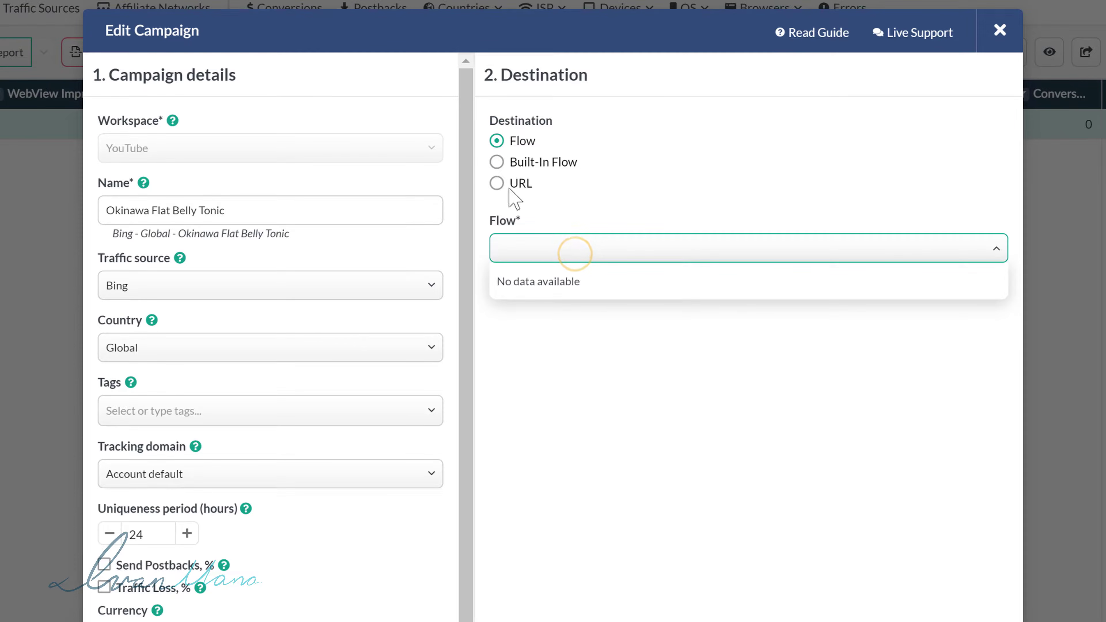
{"action": "left_click", "coordinate": [497, 162]}
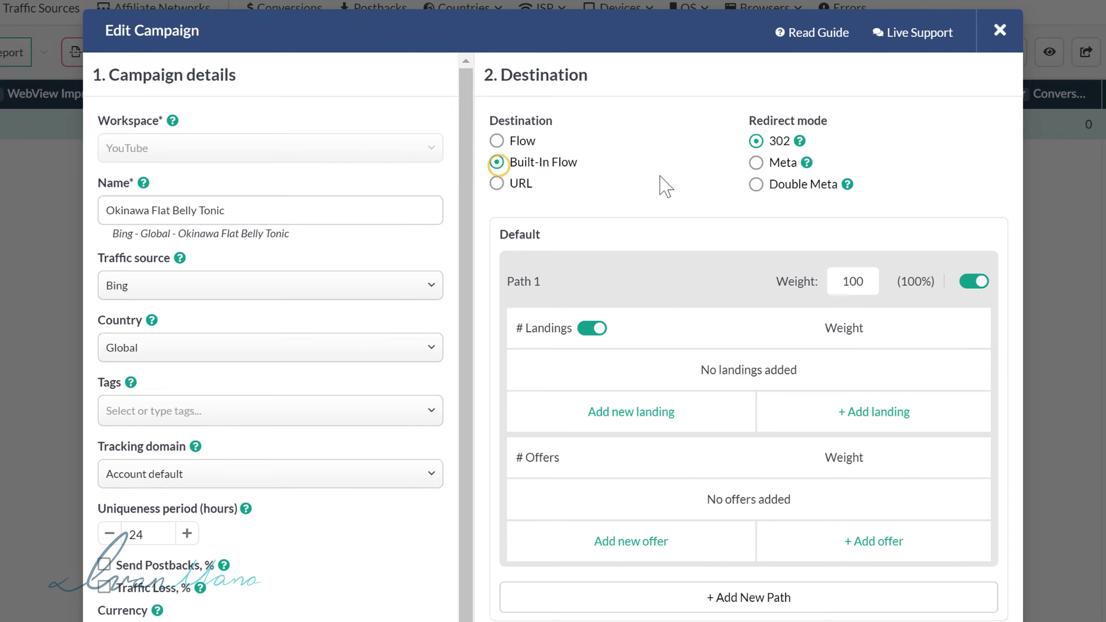
Close the campaign editor without saving and look through the Conversions, Postbacks and Errors reports and the OS report options.
{"action": "left_click", "coordinate": [1001, 30]}
{"action": "left_click", "coordinate": [641, 441]}
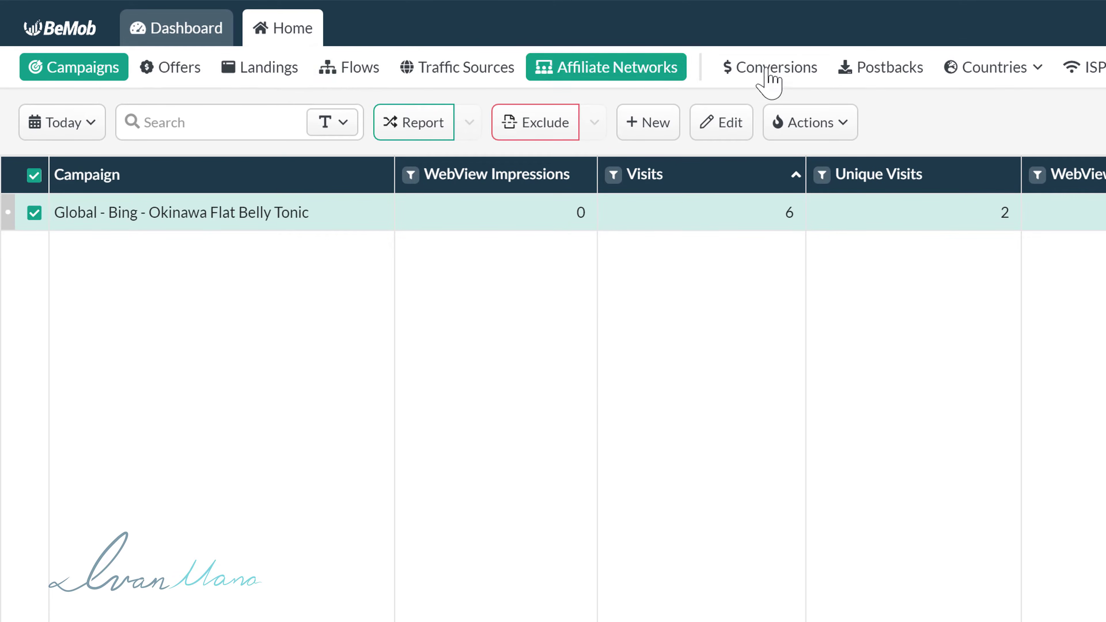
{"action": "left_click", "coordinate": [740, 69]}
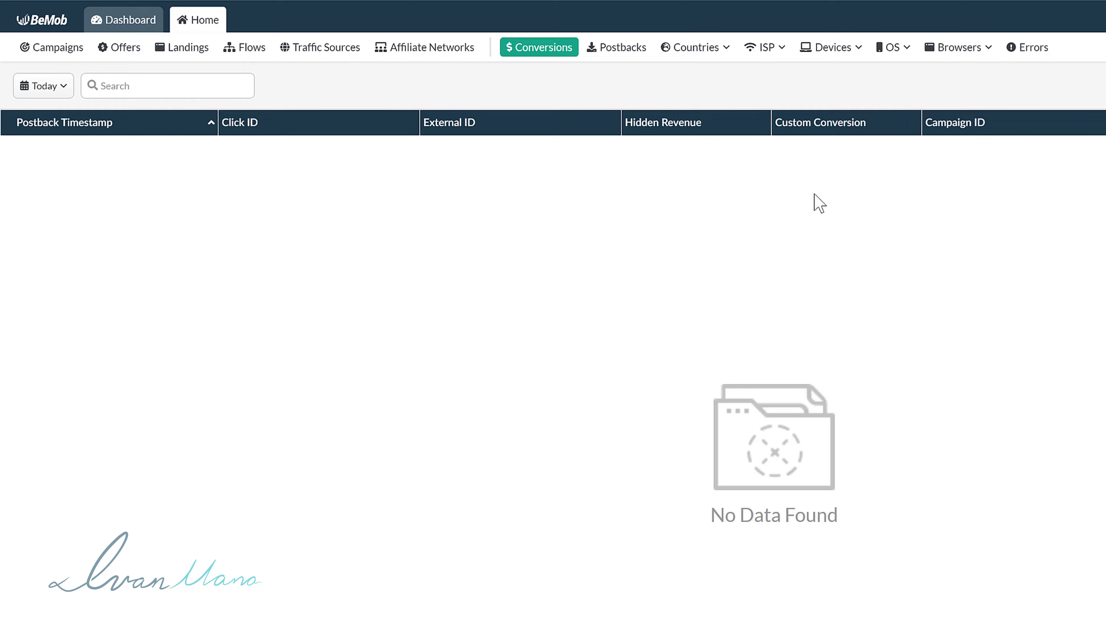
{"action": "left_click", "coordinate": [601, 43]}
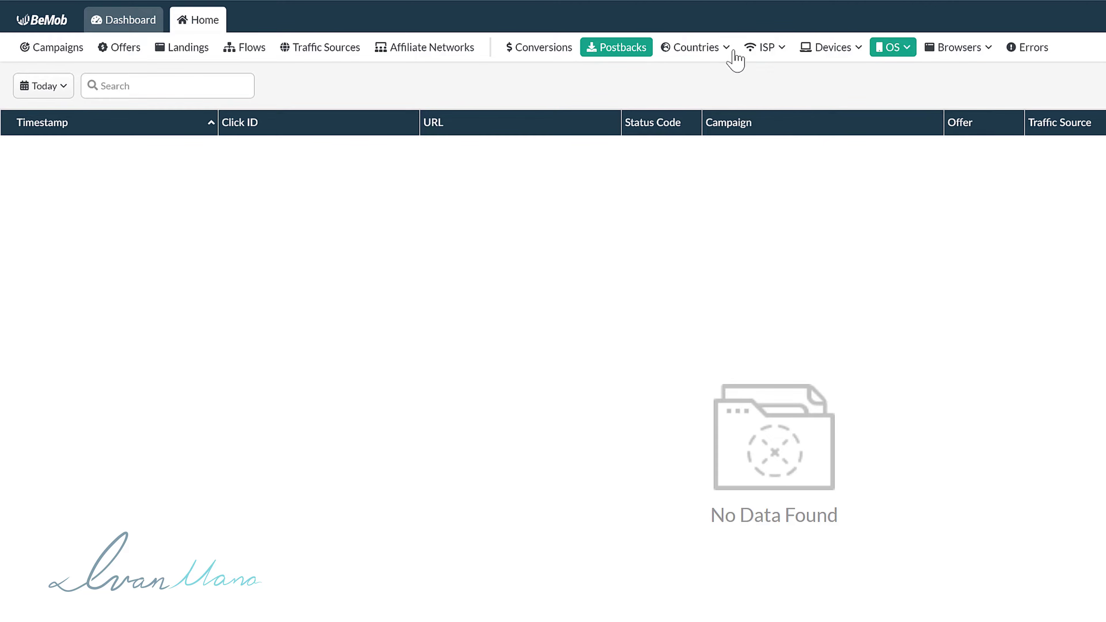
{"action": "mouse_move", "coordinate": [763, 55]}
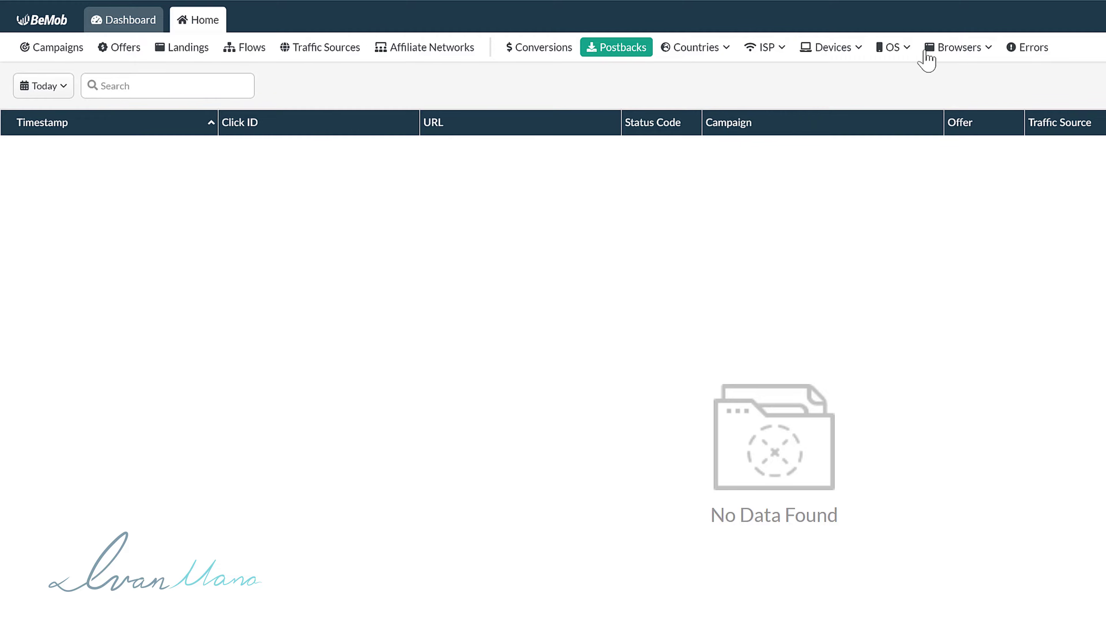
{"action": "mouse_move", "coordinate": [898, 52]}
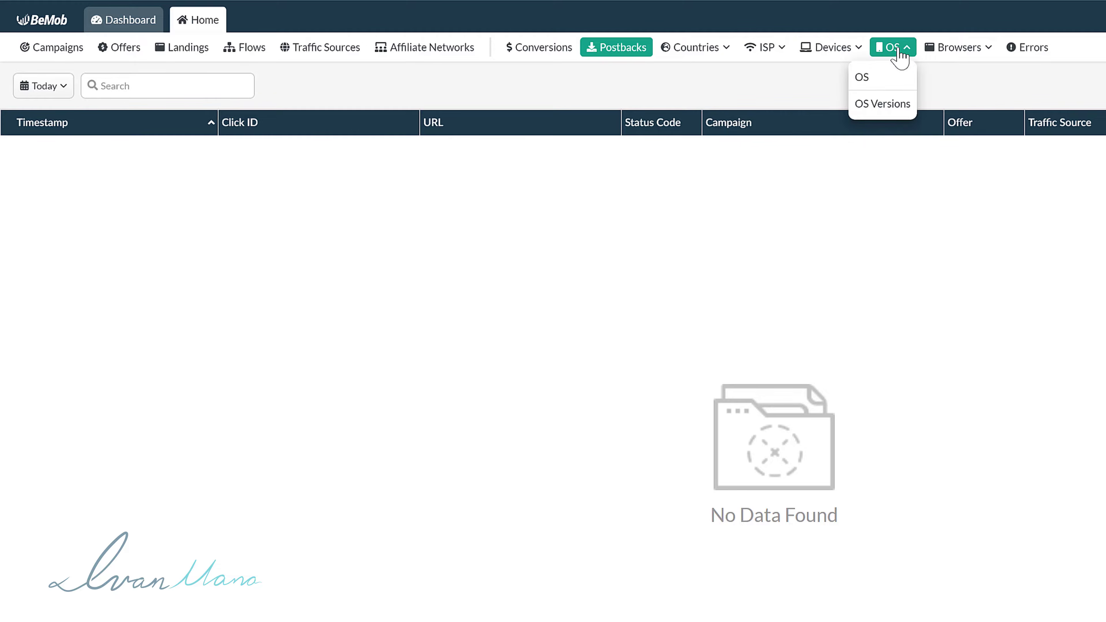
{"action": "left_click", "coordinate": [1021, 51]}
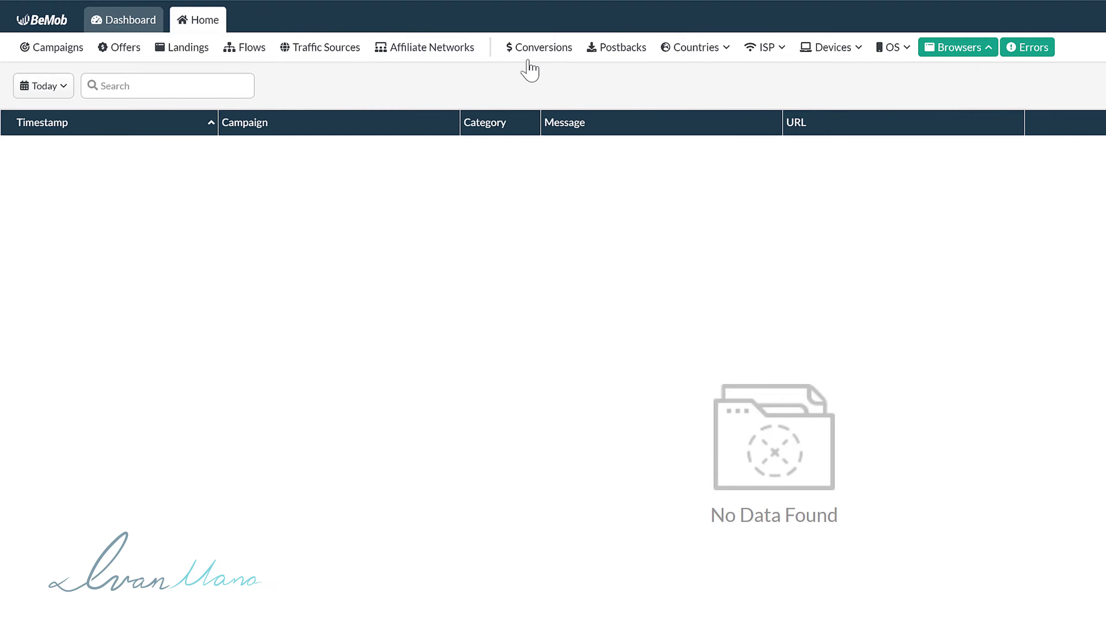
Return to the campaign list, open the Bing Okinawa Flat Belly Tonic campaign for editing and close it unchanged.
{"action": "left_click", "coordinate": [78, 48]}
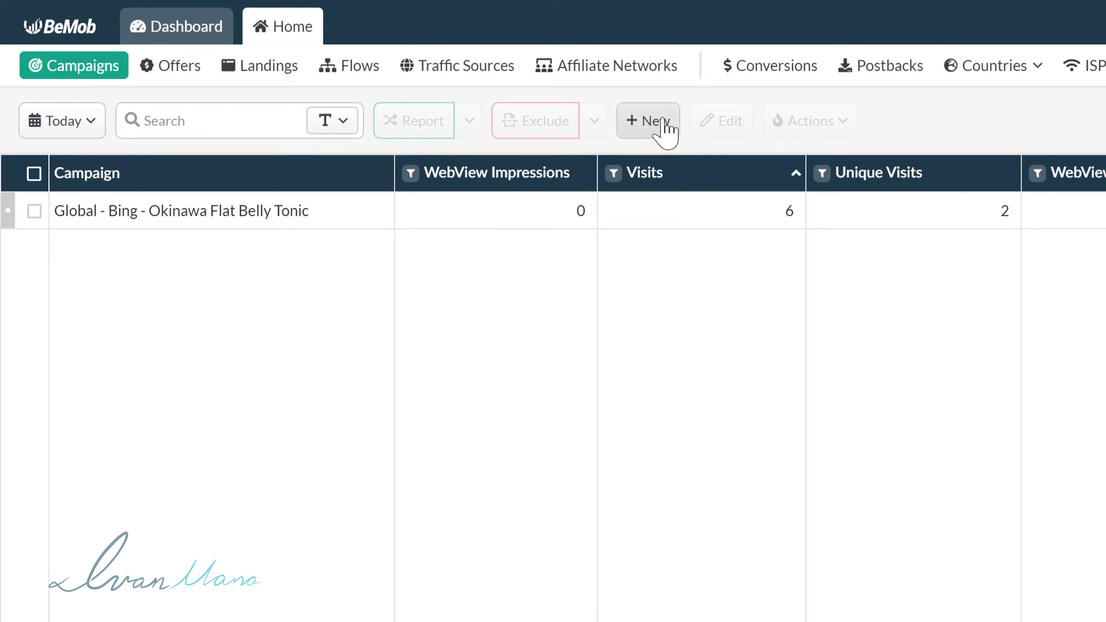
{"action": "left_click", "coordinate": [449, 210]}
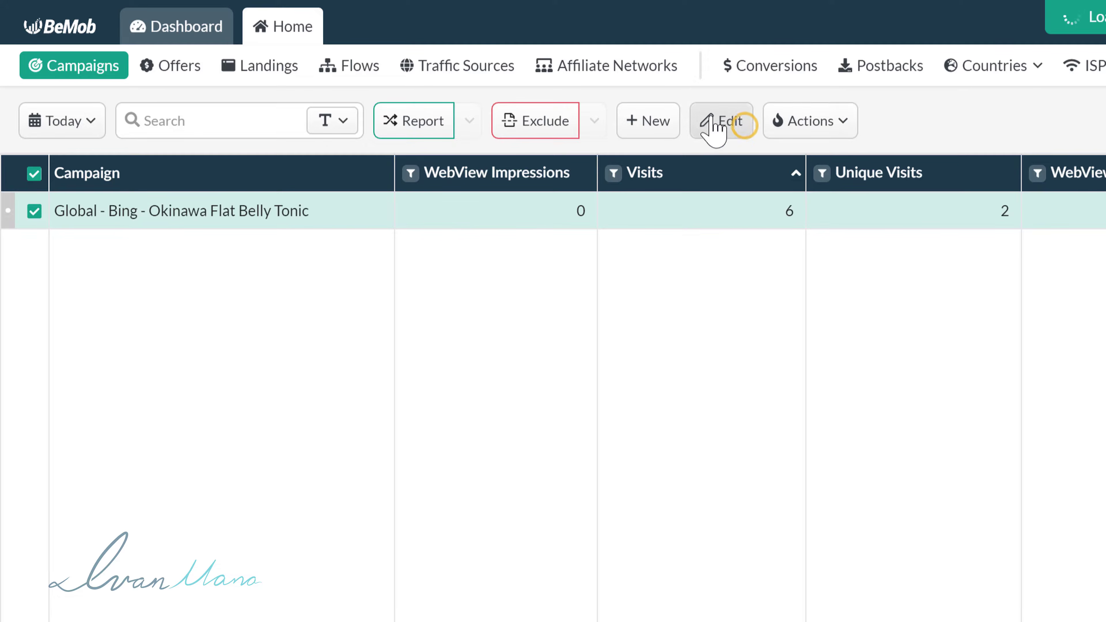
{"action": "left_click", "coordinate": [745, 127]}
{"action": "key", "text": "Escape"}
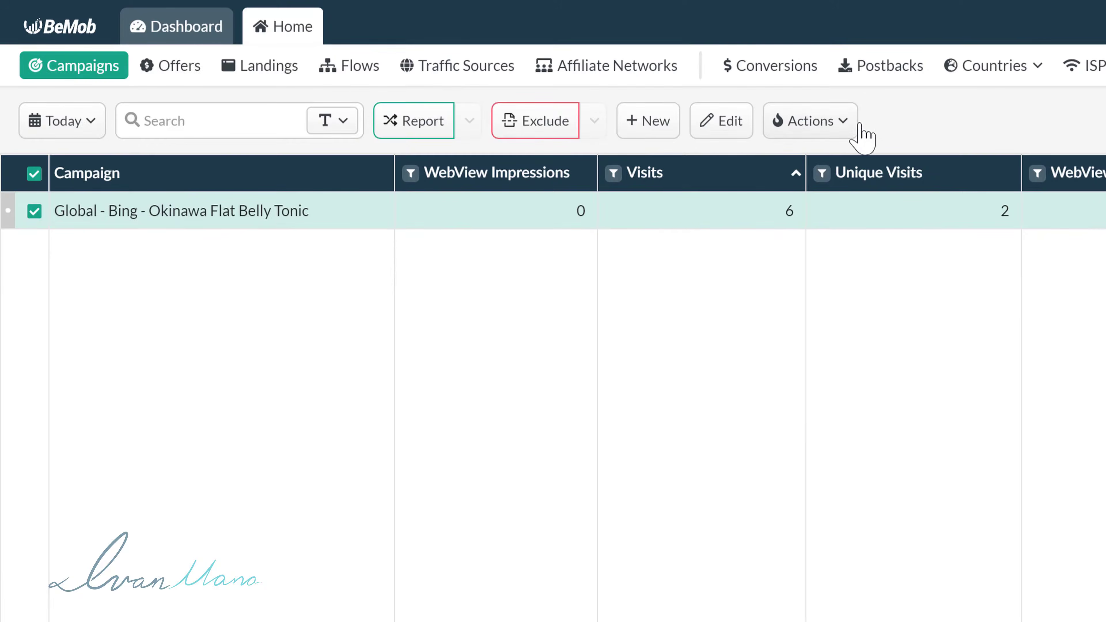
Review the actions available for the selected campaign, and open and close its campaign links.
{"action": "left_click", "coordinate": [840, 124]}
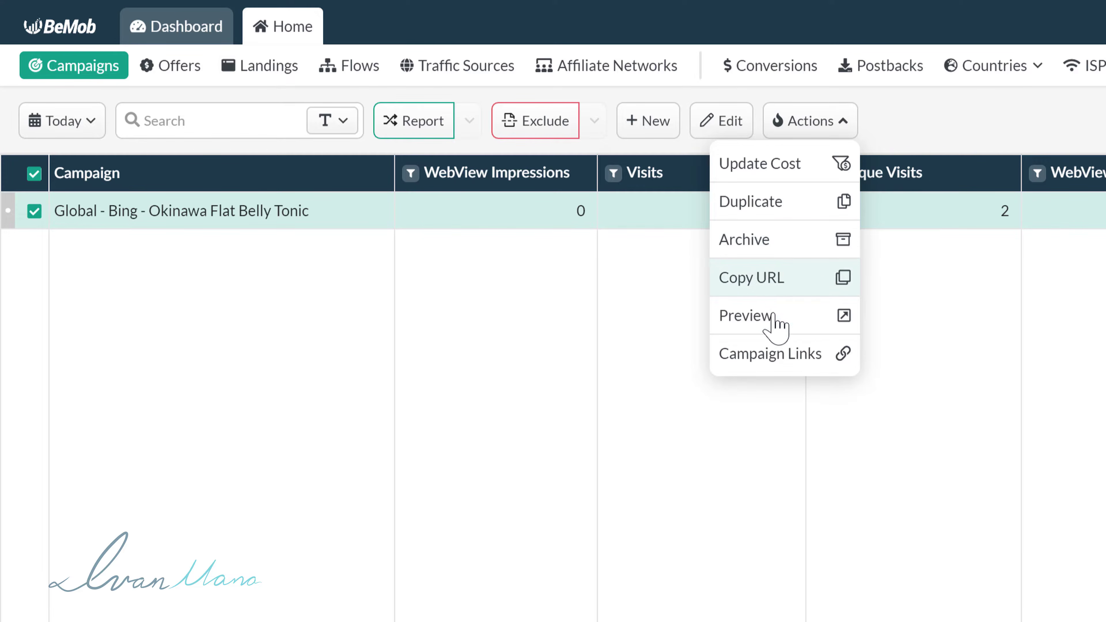
{"action": "left_click", "coordinate": [774, 351]}
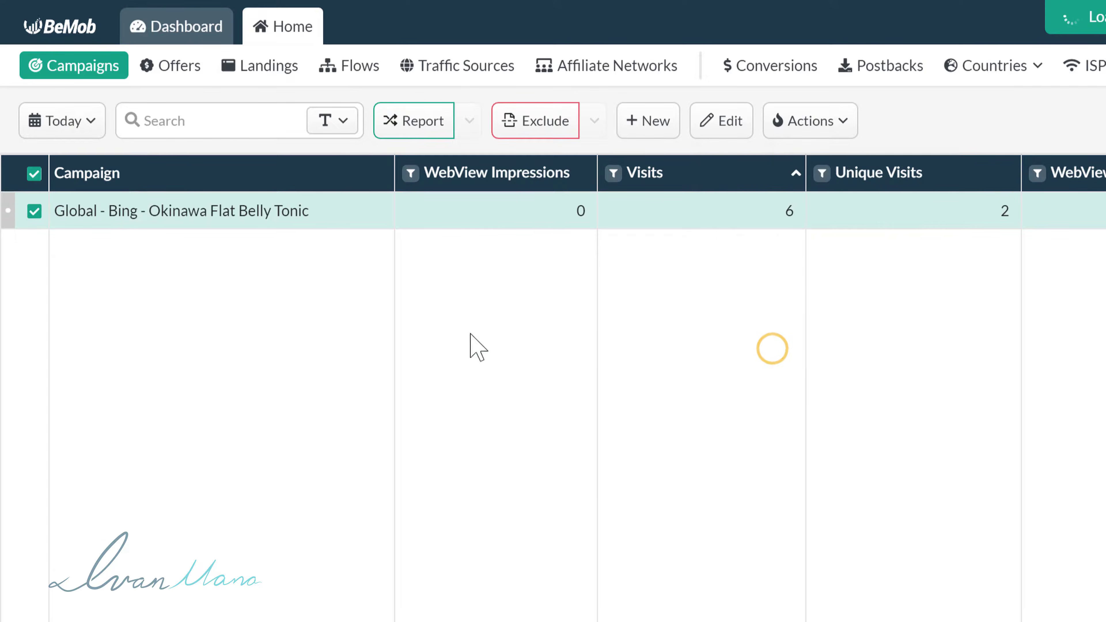
{"action": "left_click", "coordinate": [437, 79]}
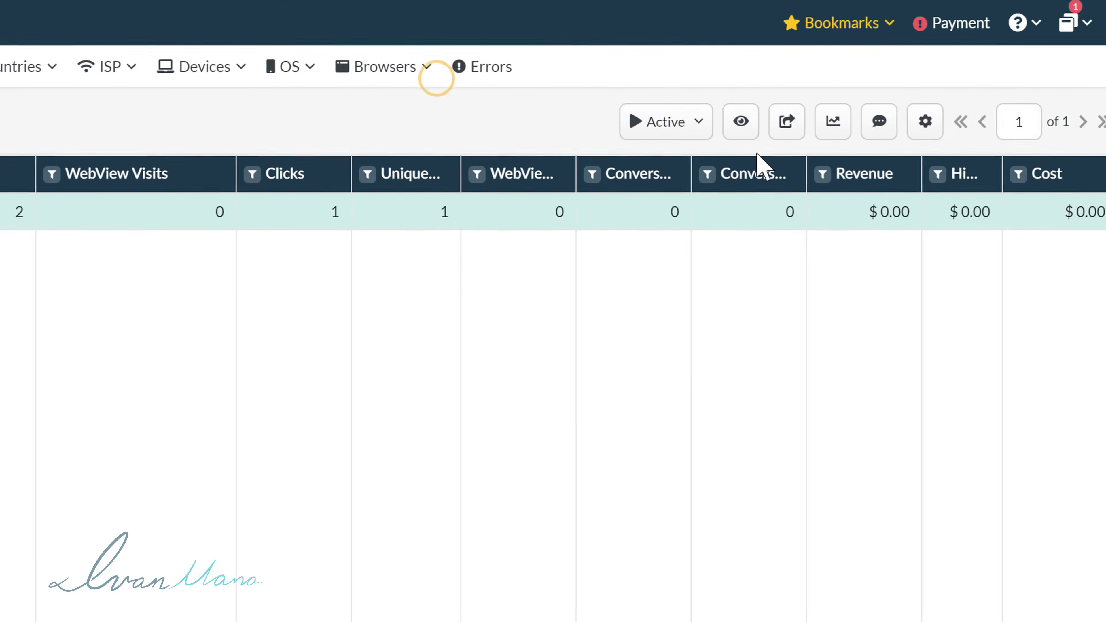
Filter the campaign list to All, and restore the Active filter.
{"action": "left_click", "coordinate": [573, 112]}
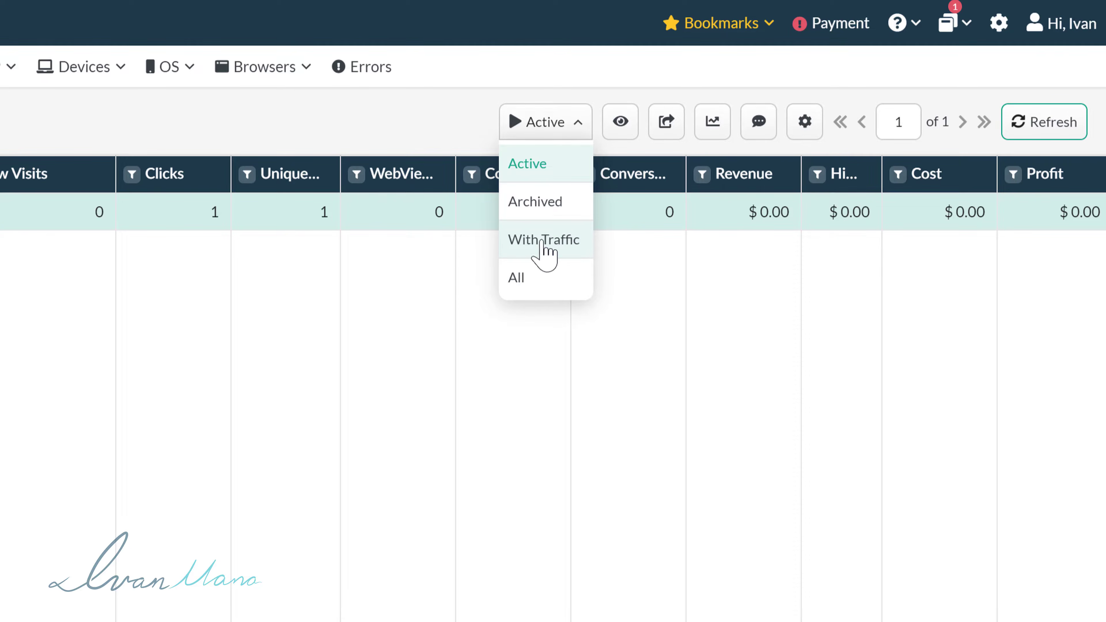
{"action": "left_click", "coordinate": [533, 283]}
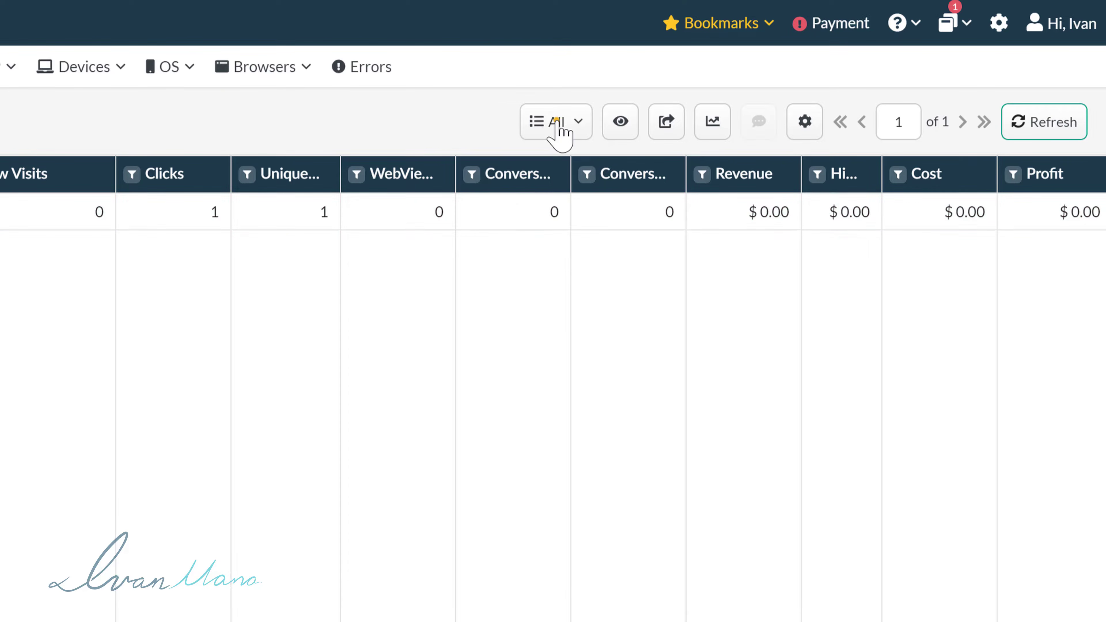
{"action": "left_click", "coordinate": [557, 128]}
{"action": "left_click", "coordinate": [567, 161]}
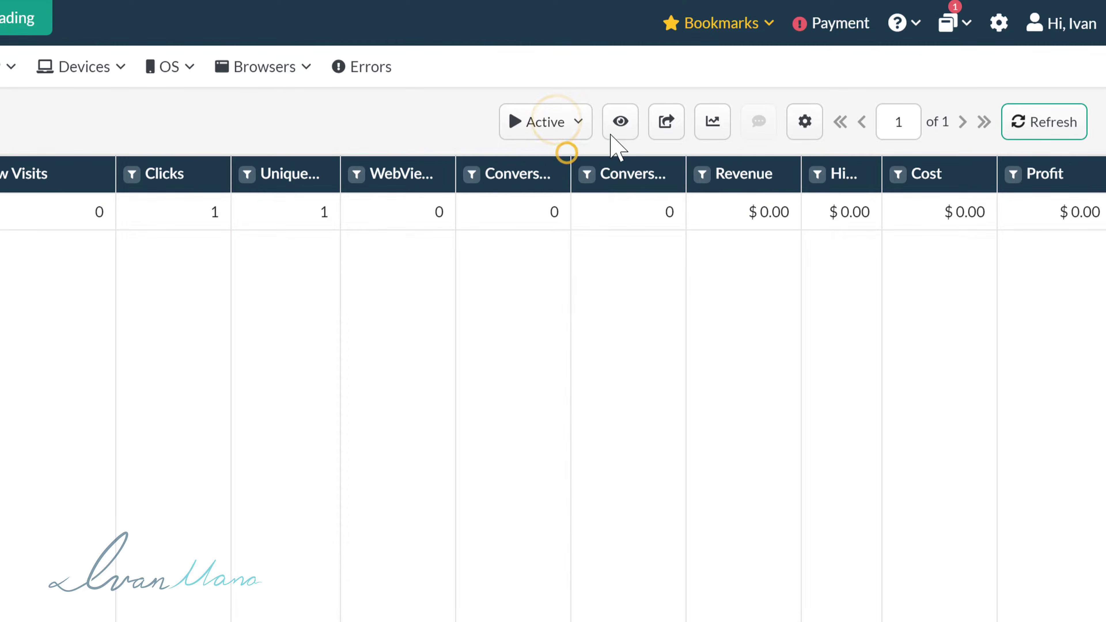
Review the campaign column settings, hide the AP column and move Visits below Cost, and discard the changes.
{"action": "left_click", "coordinate": [621, 122]}
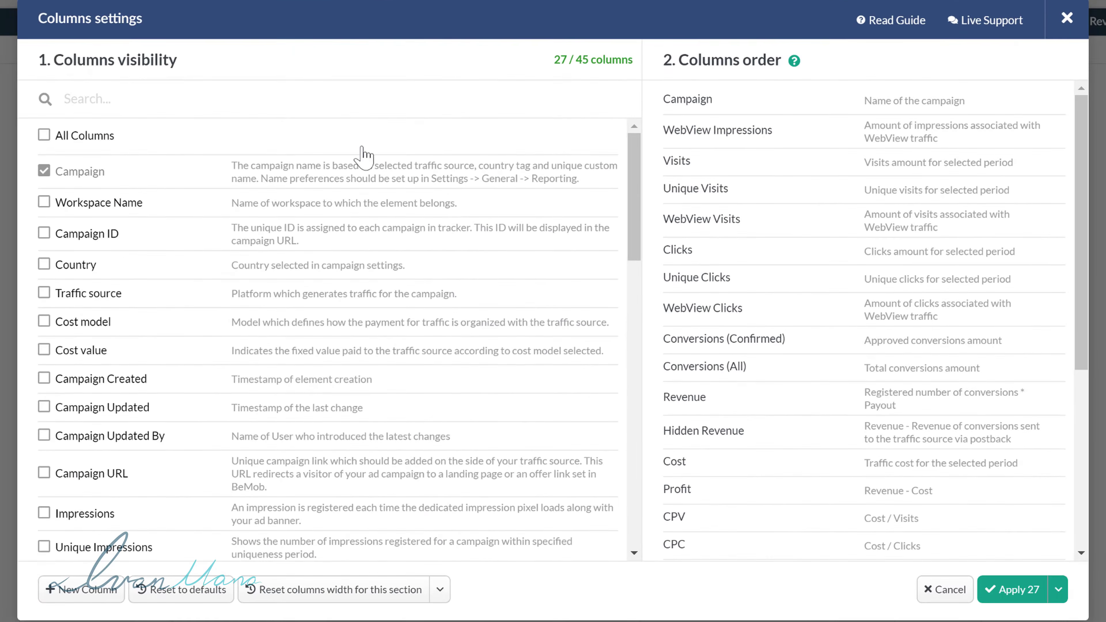
{"action": "scroll", "coordinate": [300, 329], "scroll_direction": "down", "scroll_amount": 2}
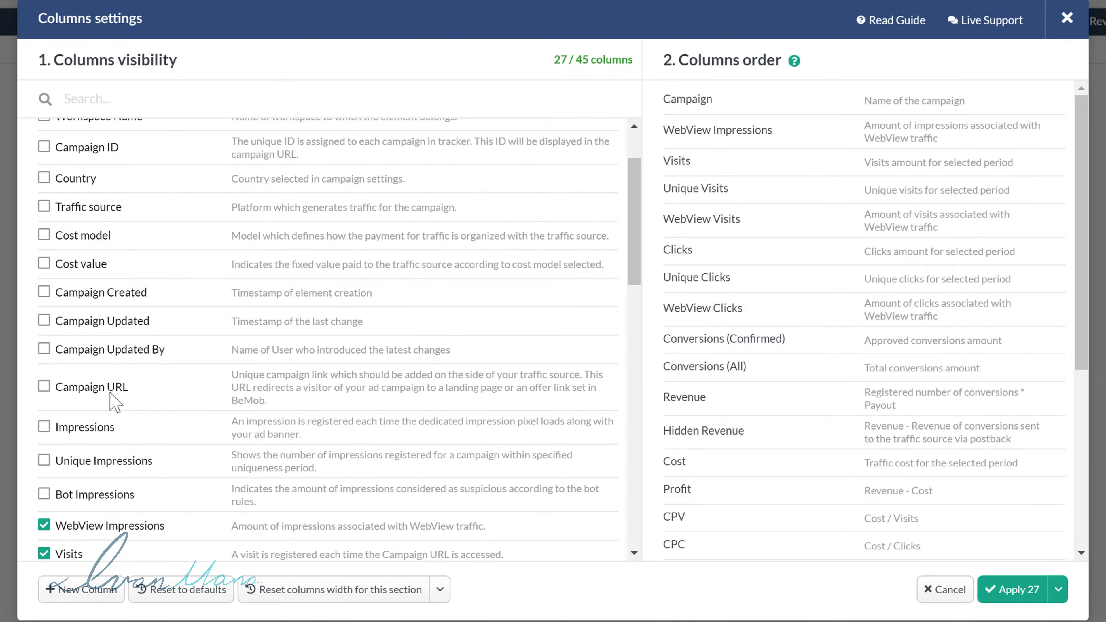
{"action": "scroll", "coordinate": [143, 415], "scroll_direction": "down", "scroll_amount": 20}
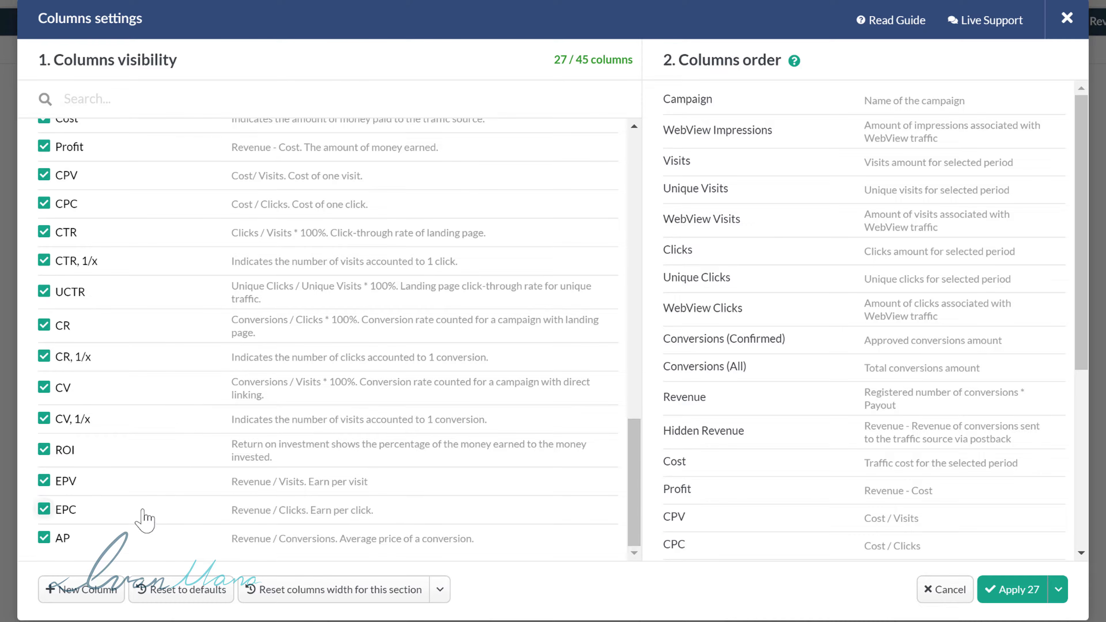
{"action": "left_click_drag", "start_coordinate": [239, 539], "coordinate": [371, 540]}
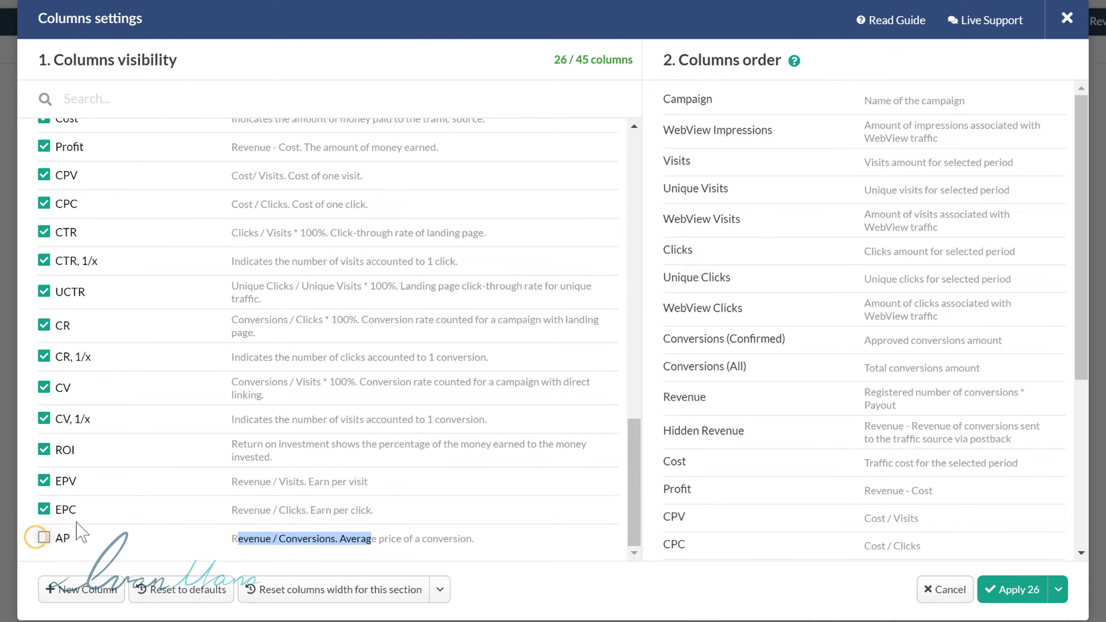
{"action": "left_click", "coordinate": [710, 321]}
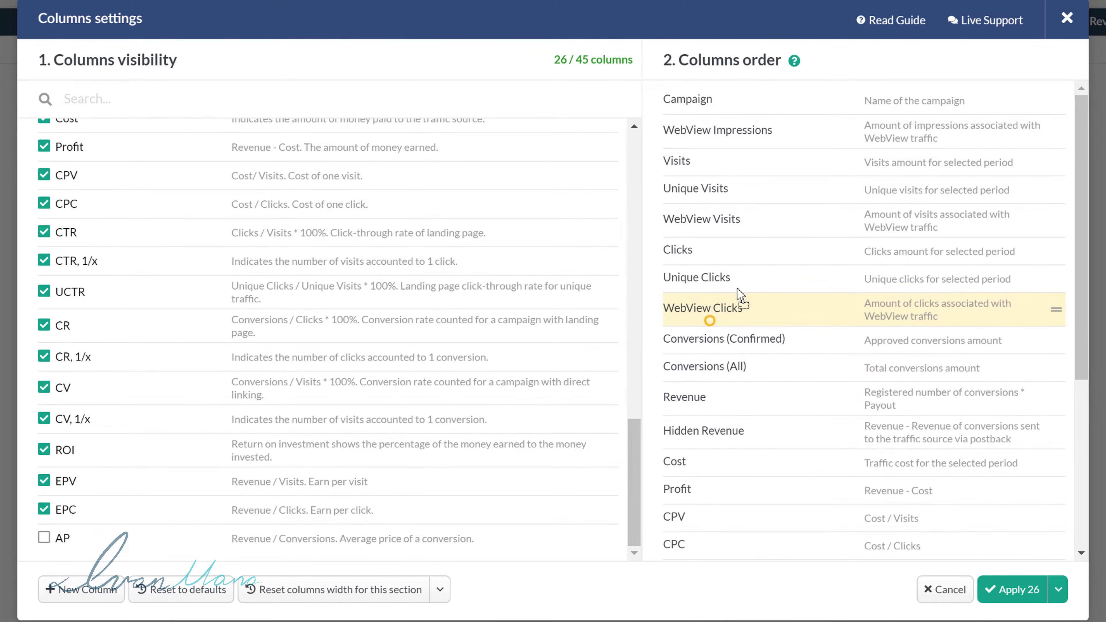
{"action": "left_click_drag", "start_coordinate": [741, 297], "coordinate": [773, 417]}
{"action": "scroll", "coordinate": [902, 401], "scroll_direction": "down", "scroll_amount": 5}
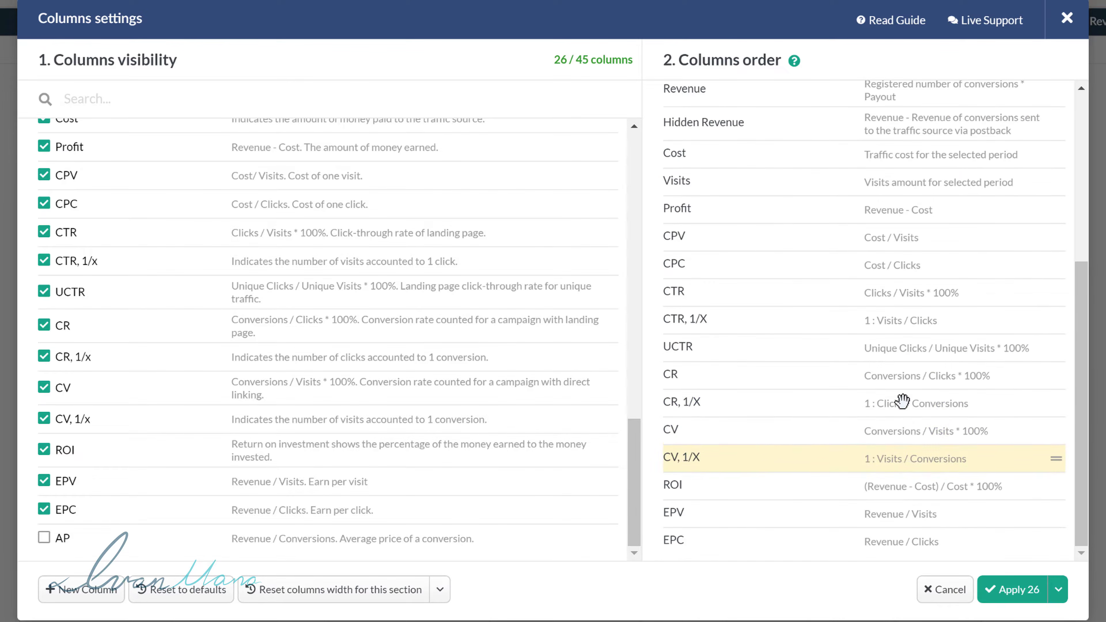
{"action": "left_click", "coordinate": [945, 589]}
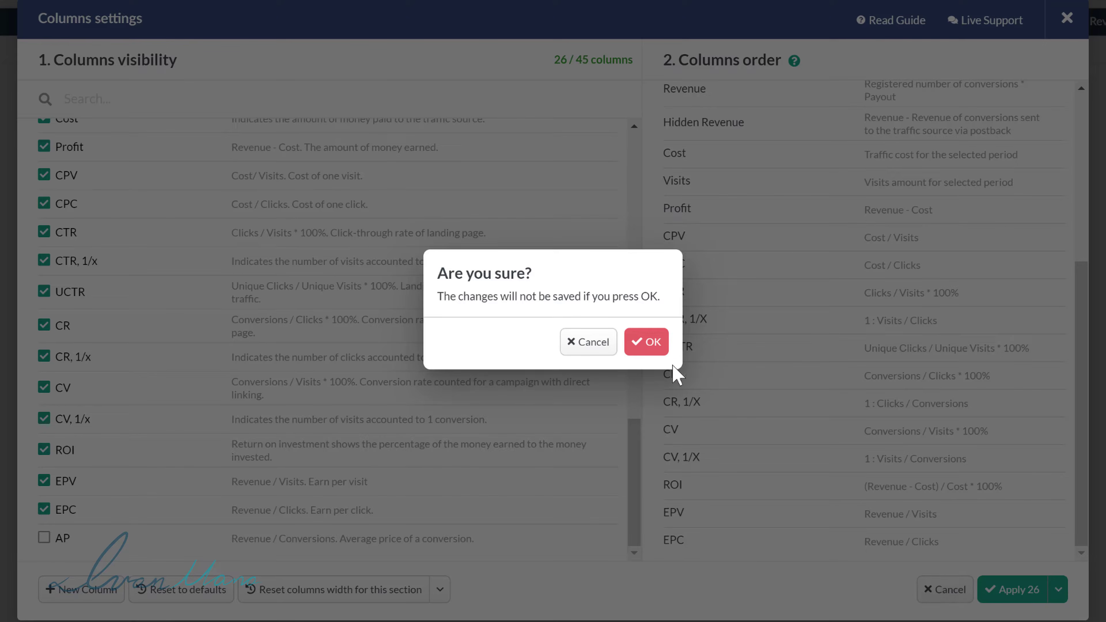
{"action": "left_click", "coordinate": [651, 348]}
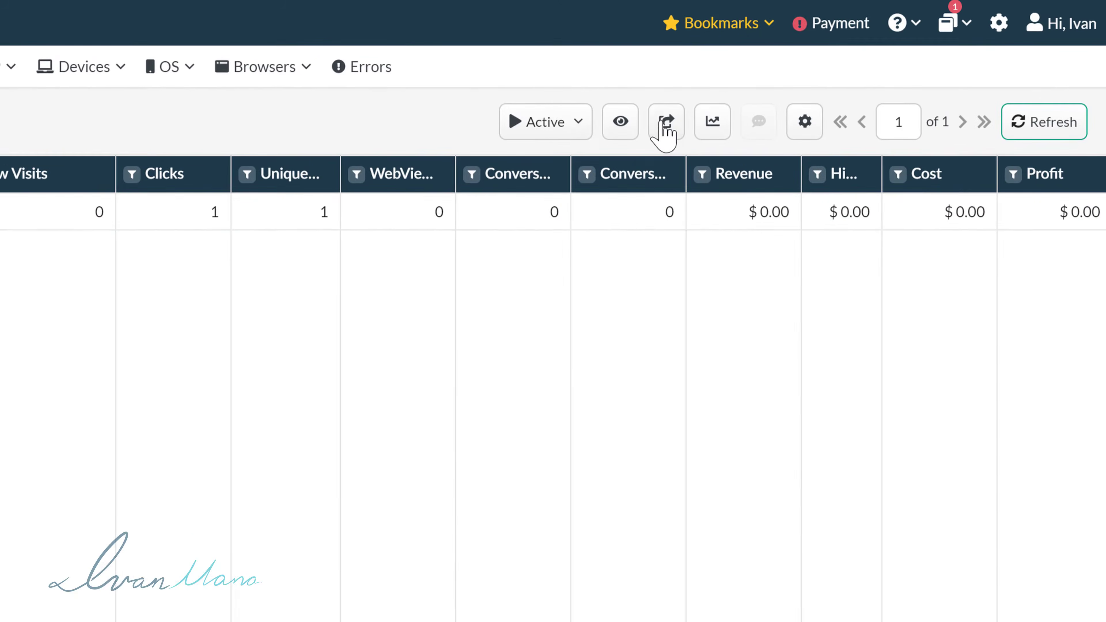
Check the report sharing option's availability, and show and hide the campaign performance chart.
{"action": "left_click", "coordinate": [660, 121]}
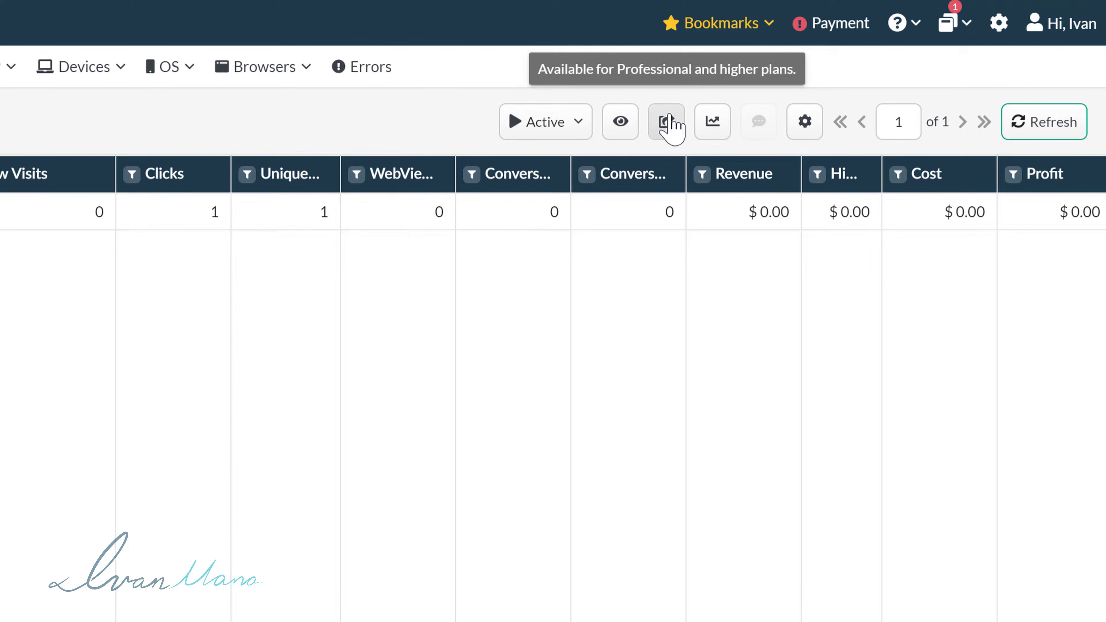
{"action": "left_click", "coordinate": [717, 123]}
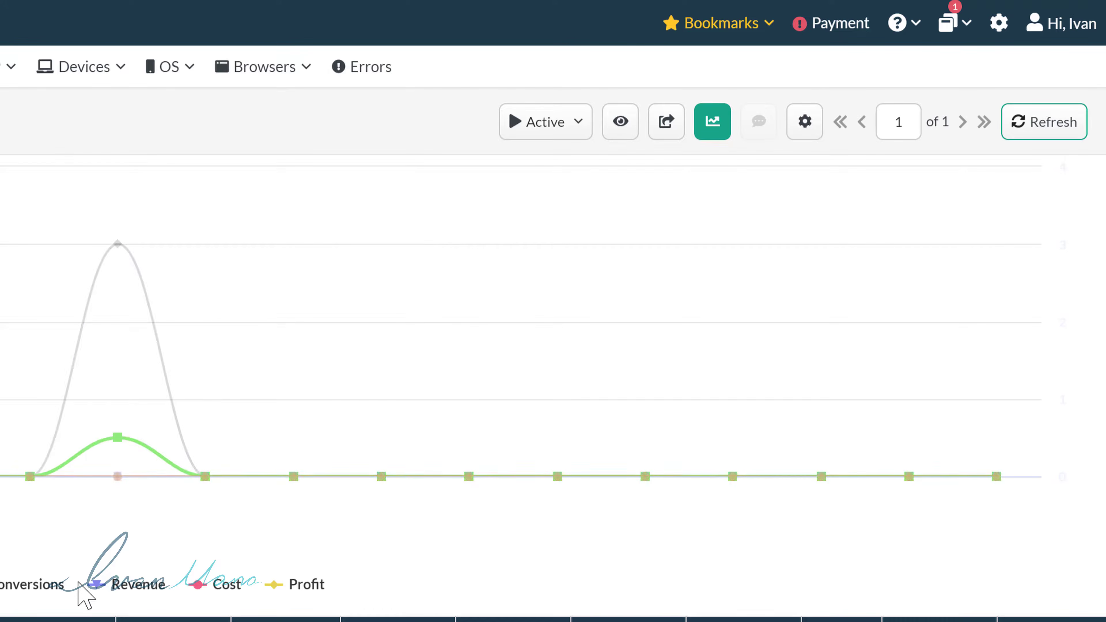
{"action": "left_click", "coordinate": [722, 120]}
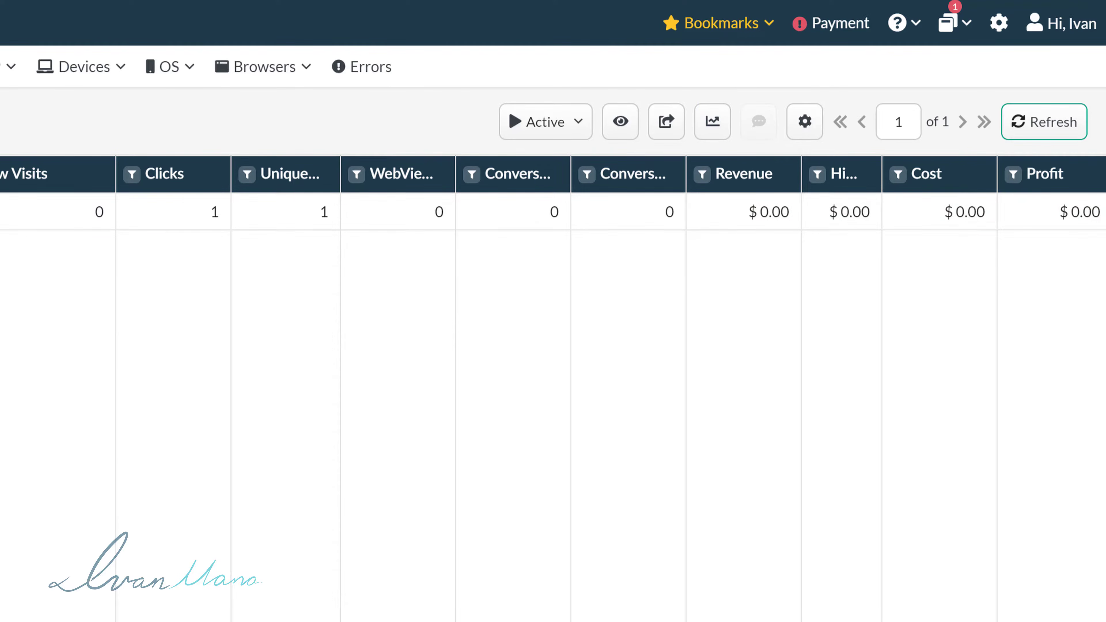
Add the note "this is the okinawa japanese tonic campaign" to the Okinawa campaign, save it and close the notes.
{"action": "left_click", "coordinate": [56, 212]}
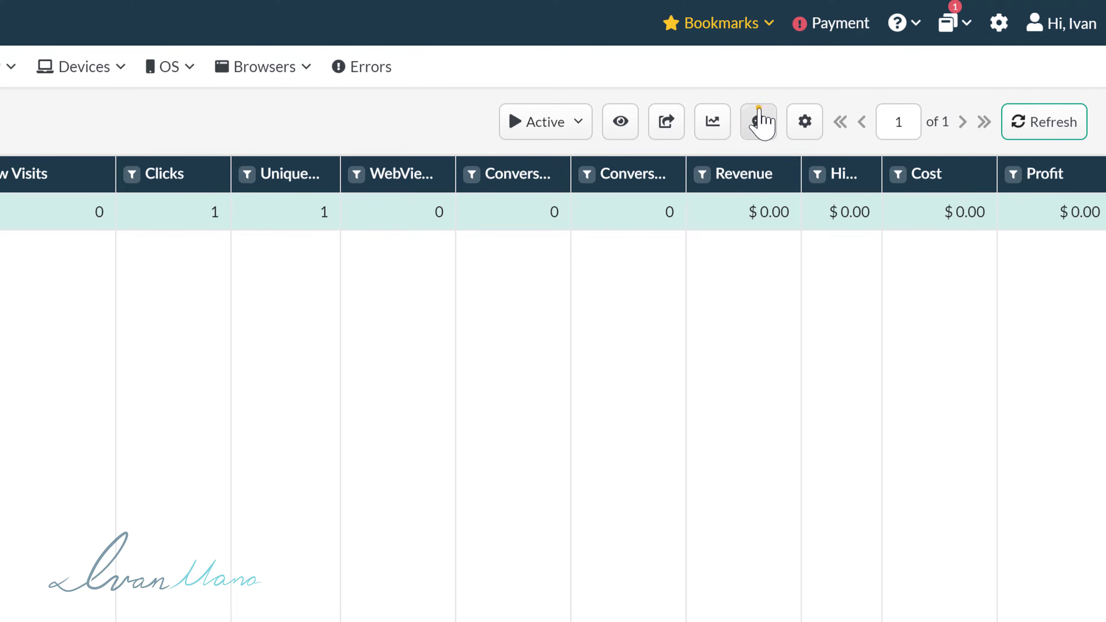
{"action": "left_click", "coordinate": [760, 121]}
{"action": "left_click", "coordinate": [881, 274]}
{"action": "left_click", "coordinate": [895, 342]}
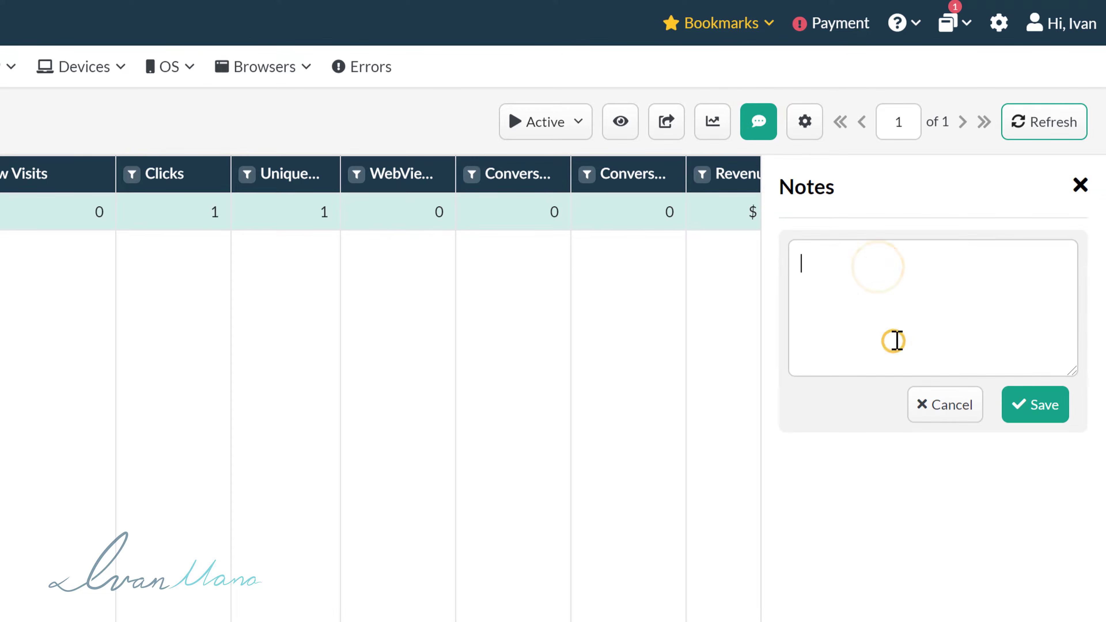
{"action": "type", "text": "this is the okinawa japanese"}
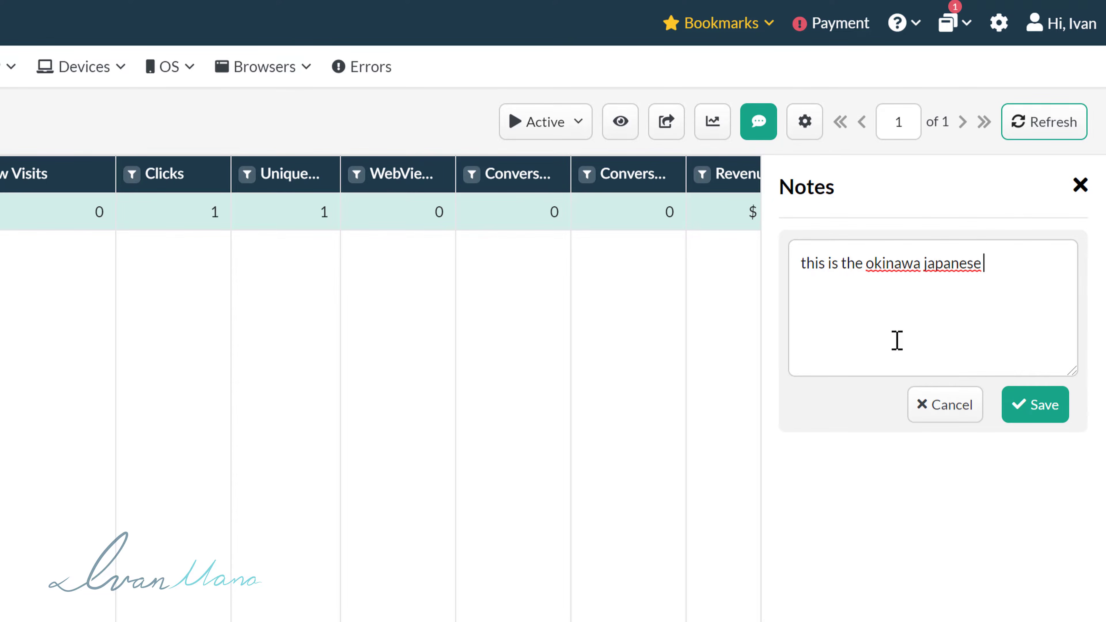
{"action": "type", "text": "mpaign"}
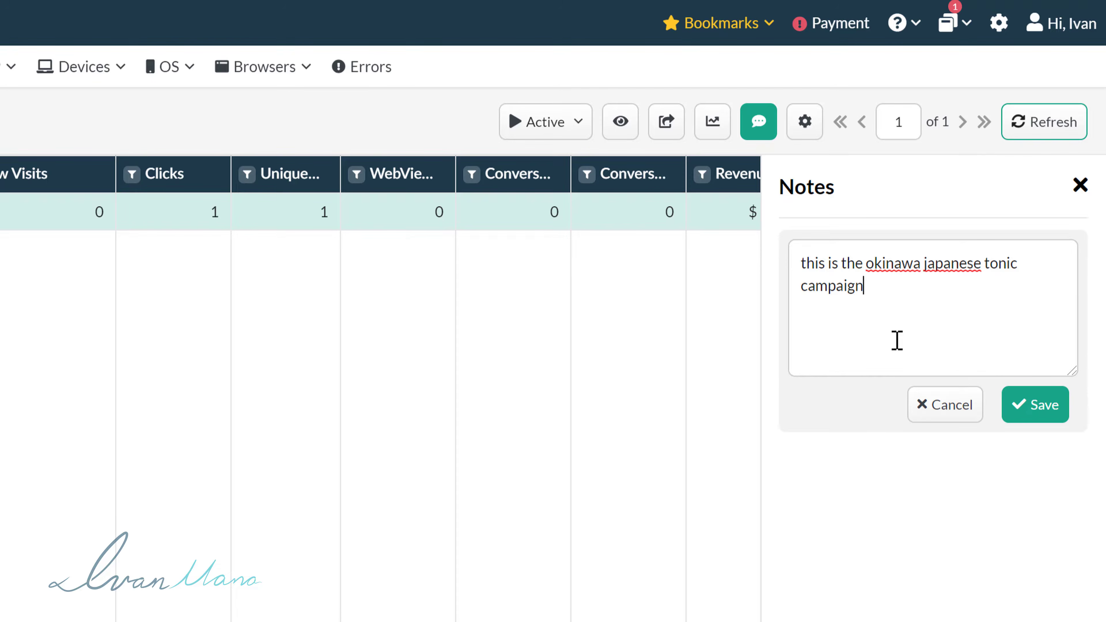
{"action": "left_click", "coordinate": [1028, 403]}
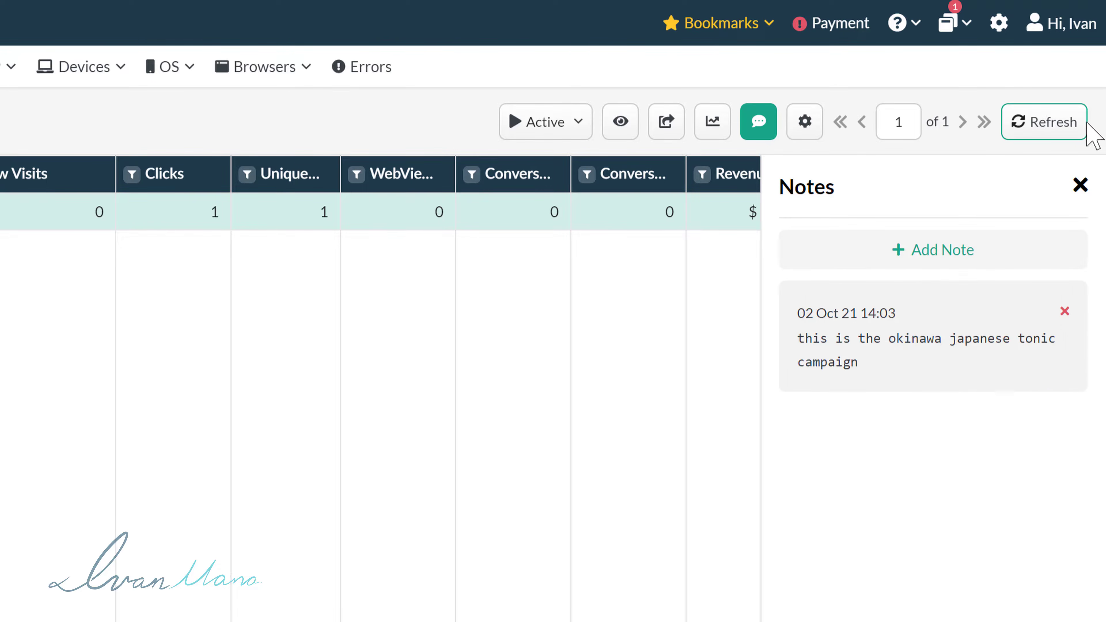
{"action": "left_click", "coordinate": [1080, 186]}
Reselect the Okinawa campaign, reopen its notes to check the saved note and close them.
{"action": "left_click", "coordinate": [408, 289]}
{"action": "left_click", "coordinate": [295, 213]}
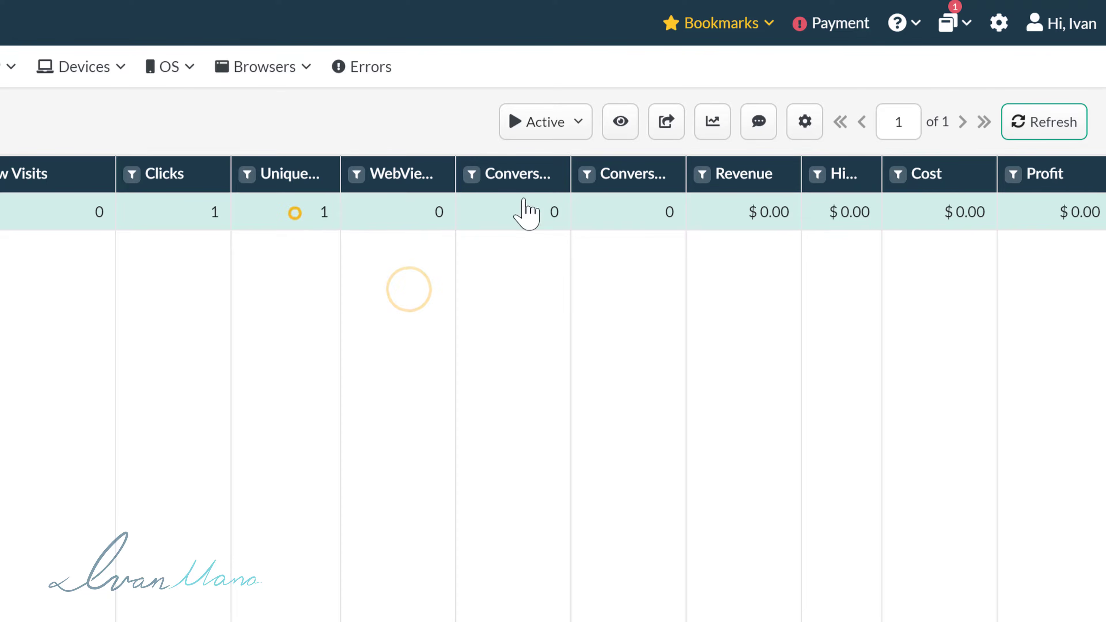
{"action": "left_click", "coordinate": [514, 212]}
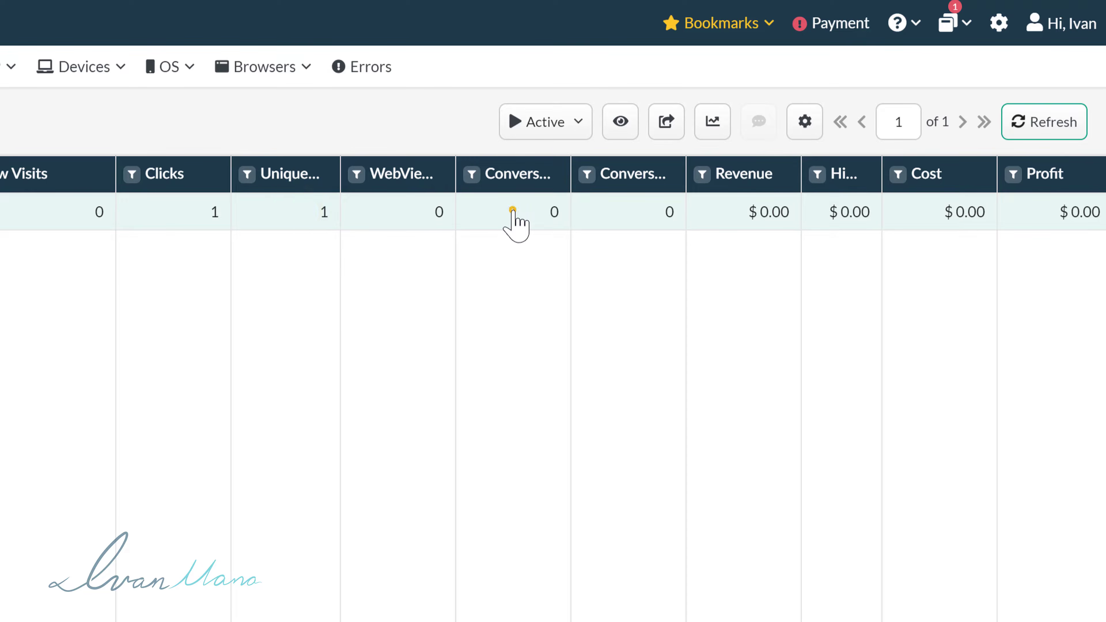
{"action": "left_click", "coordinate": [758, 128]}
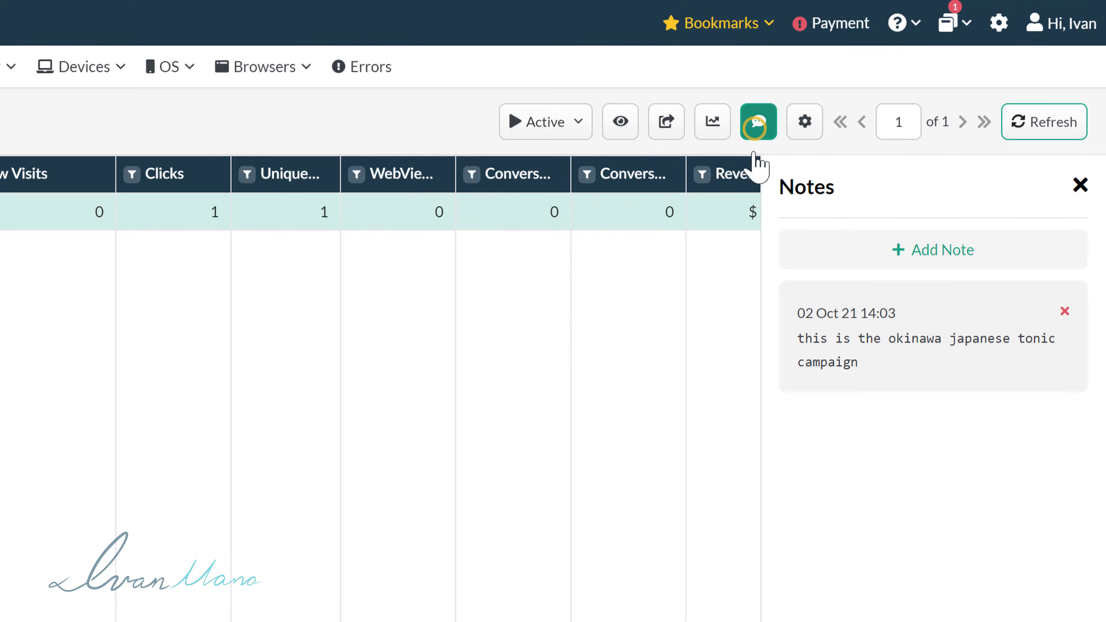
{"action": "left_click", "coordinate": [1080, 187]}
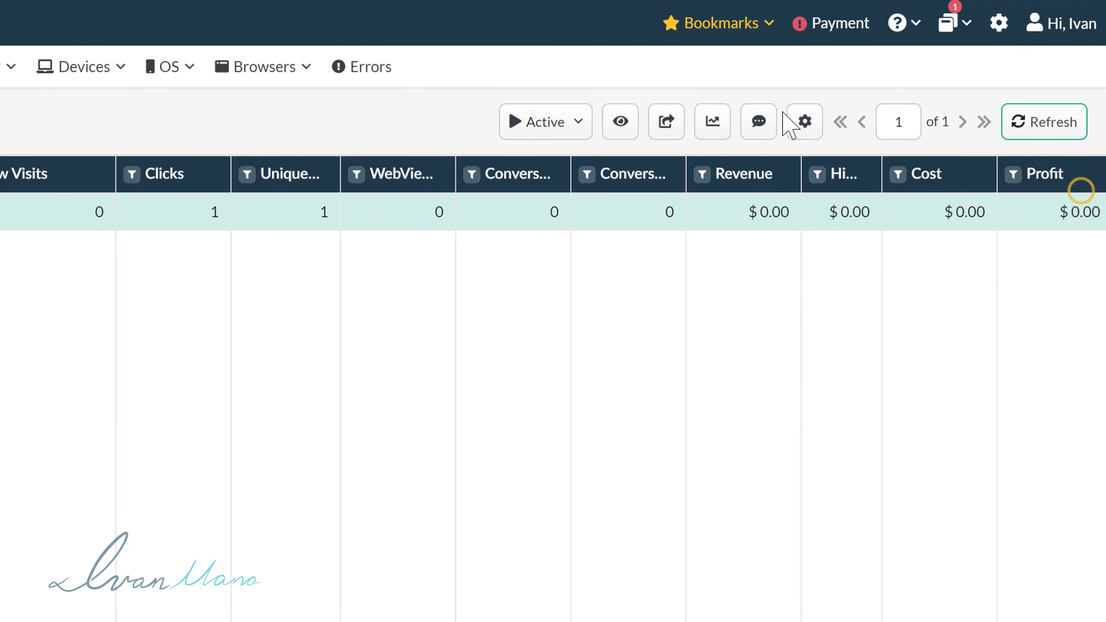
Check the campaign report's currency and rows-per-page options, and refresh the report.
{"action": "left_click", "coordinate": [805, 123]}
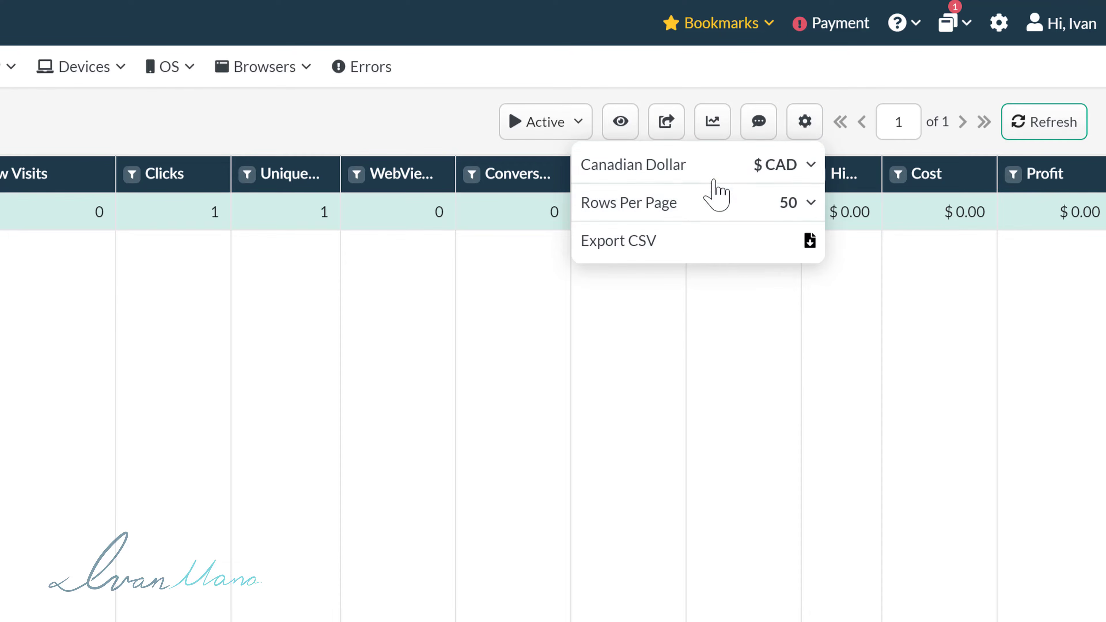
{"action": "left_click", "coordinate": [768, 166]}
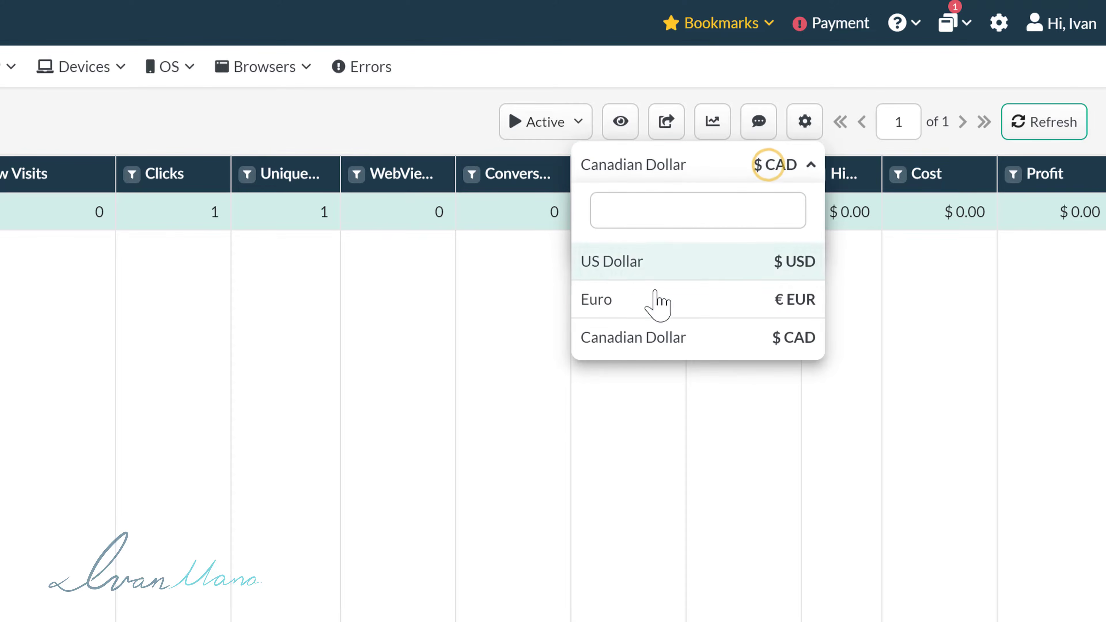
{"action": "left_click", "coordinate": [770, 165]}
{"action": "left_click", "coordinate": [757, 198]}
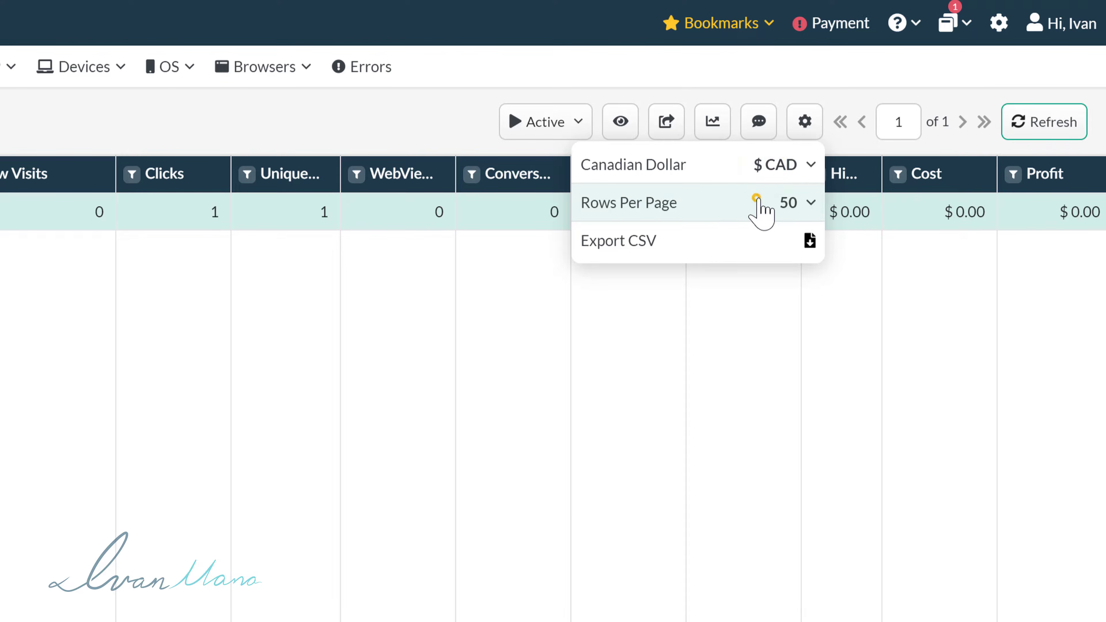
{"action": "left_click", "coordinate": [796, 198]}
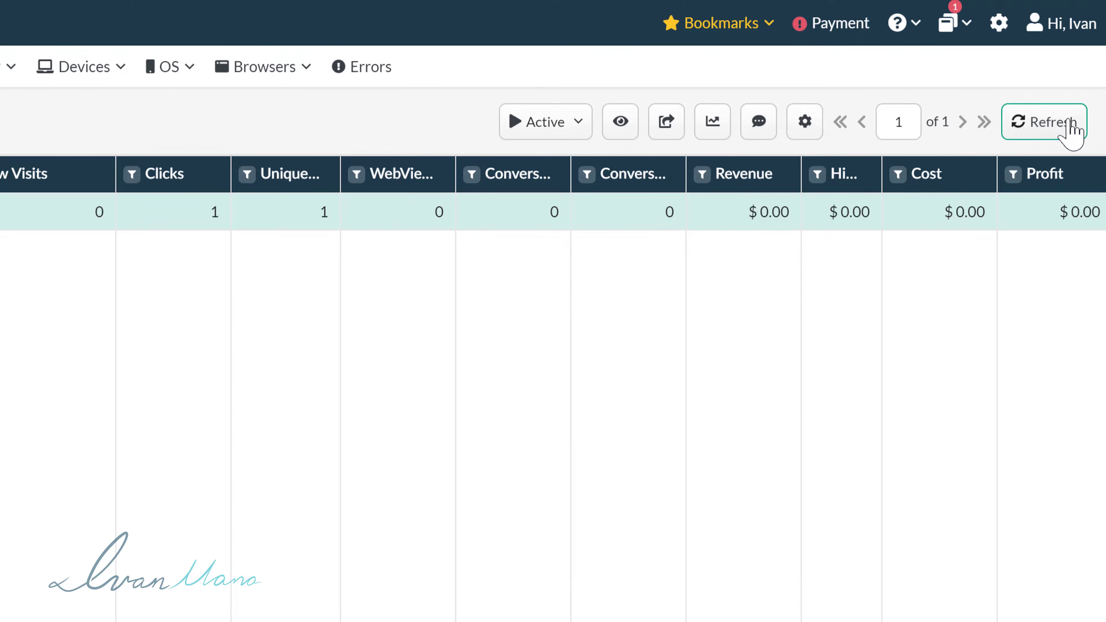
{"action": "left_click", "coordinate": [1037, 131]}
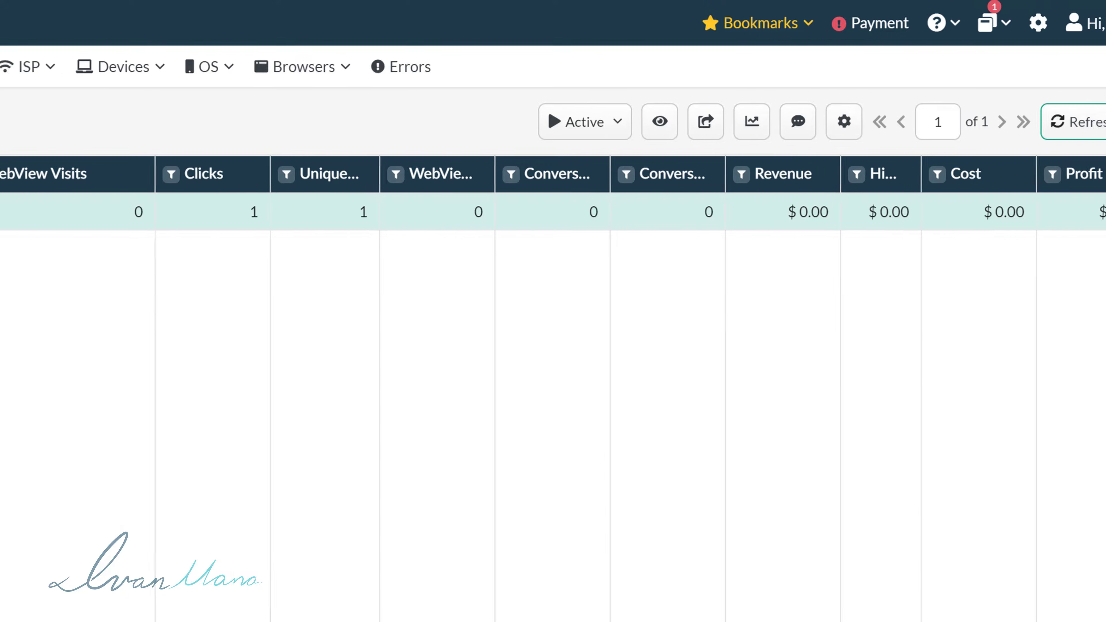
{"action": "left_click", "coordinate": [213, 123]}
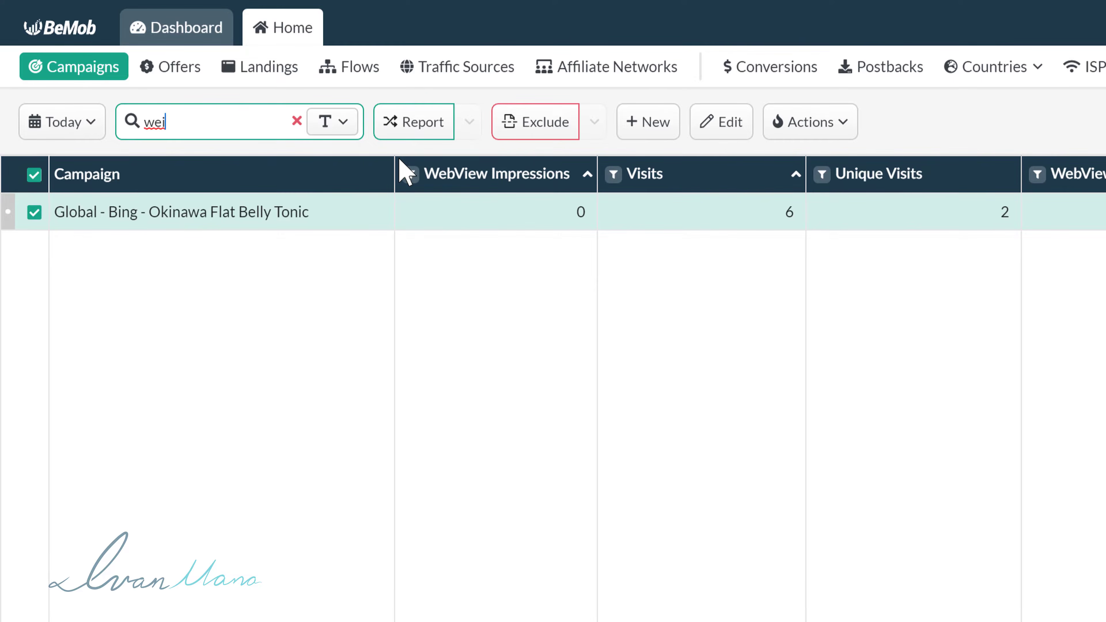
{"action": "key", "text": "BackSpace"}
{"action": "key", "text": "BackSpace"}
{"action": "key", "text": "BackSpace"}
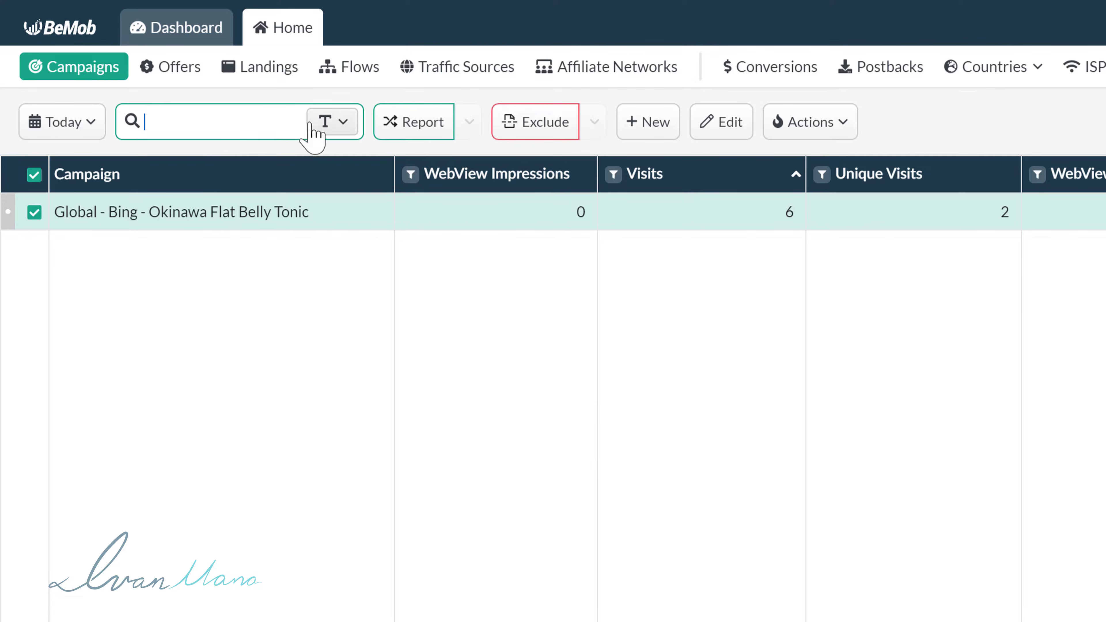
Switch the campaign search from text to tags and enter the tag "weight loss".
{"action": "left_click", "coordinate": [340, 122]}
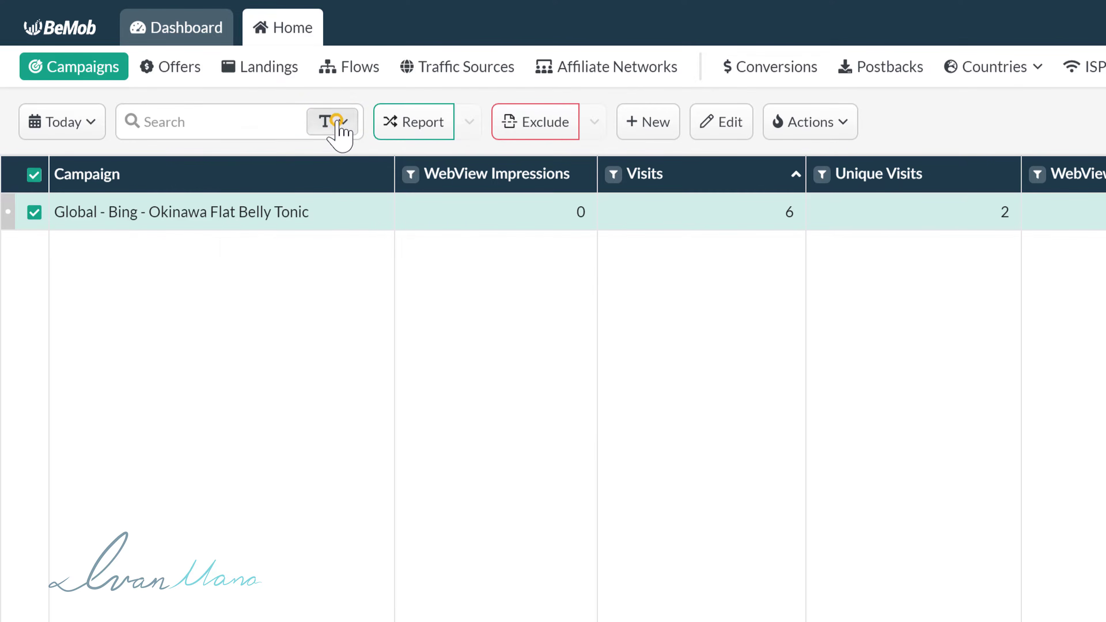
{"action": "left_click", "coordinate": [286, 192]}
{"action": "left_click", "coordinate": [191, 122]}
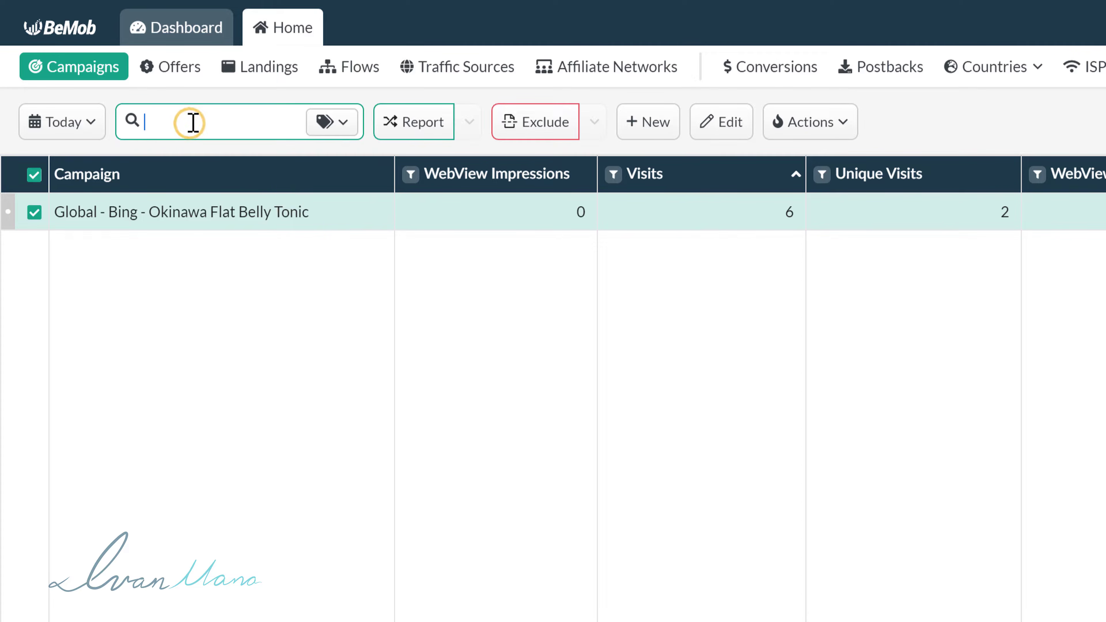
{"action": "type", "text": "weight loss"}
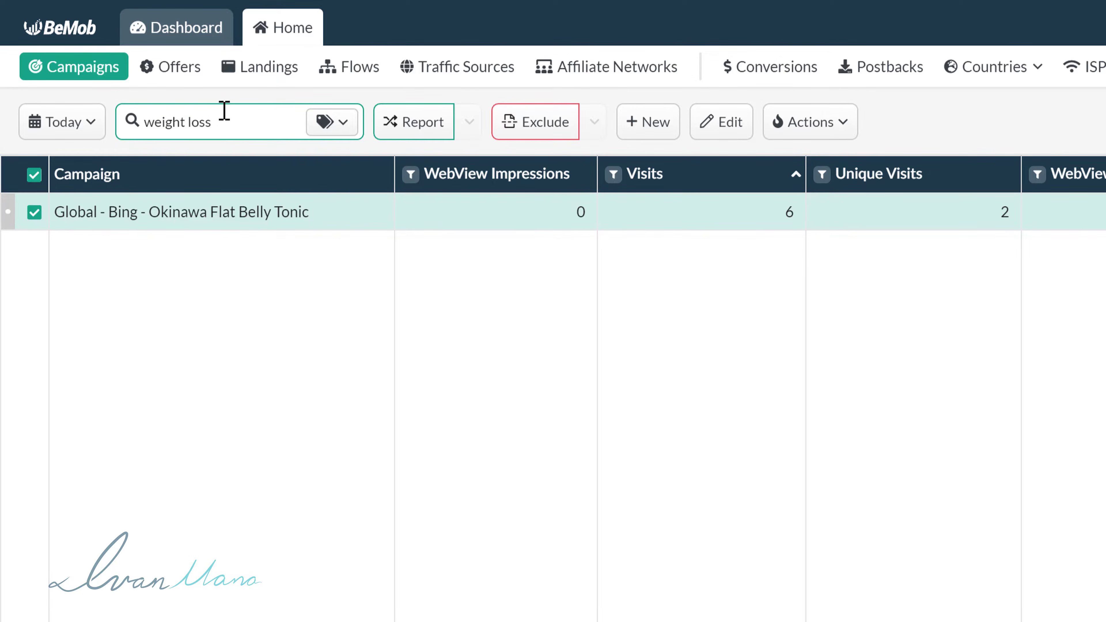
Show the offers list, clear its search and filter it by the existing tag "weight loss".
{"action": "left_click", "coordinate": [178, 66]}
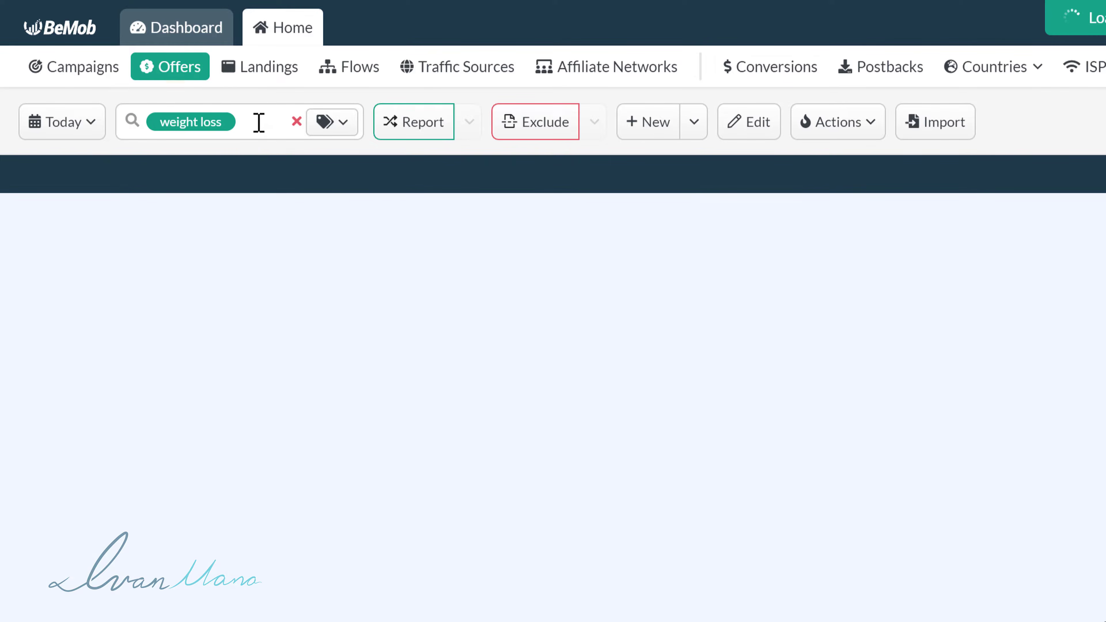
{"action": "key", "text": "BackSpace"}
{"action": "left_click", "coordinate": [343, 122]}
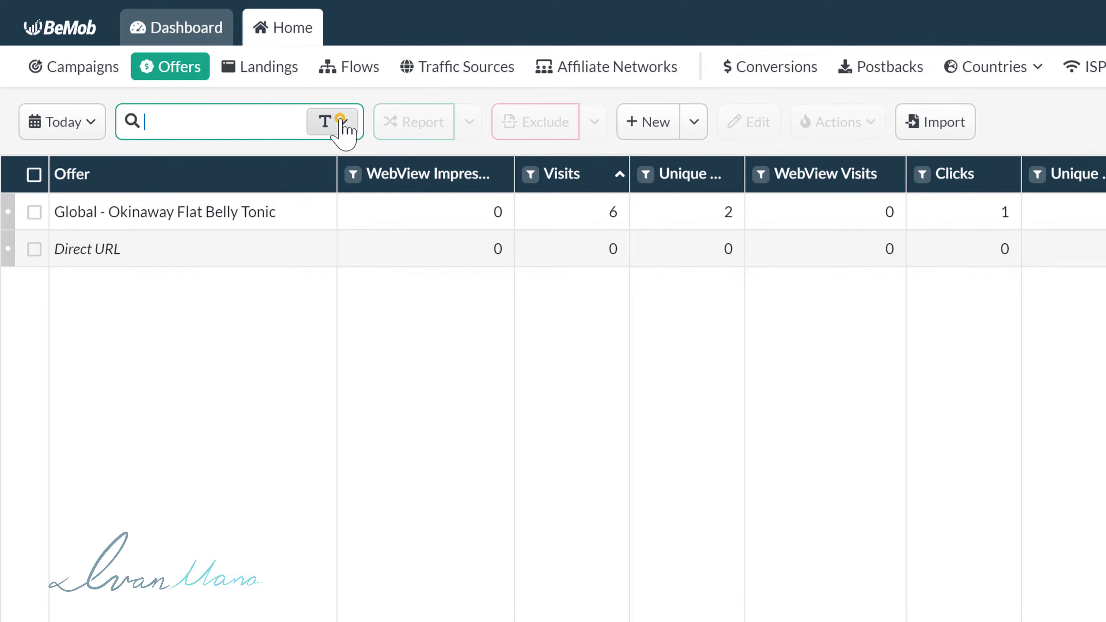
{"action": "left_click", "coordinate": [286, 192]}
{"action": "left_click", "coordinate": [249, 120]}
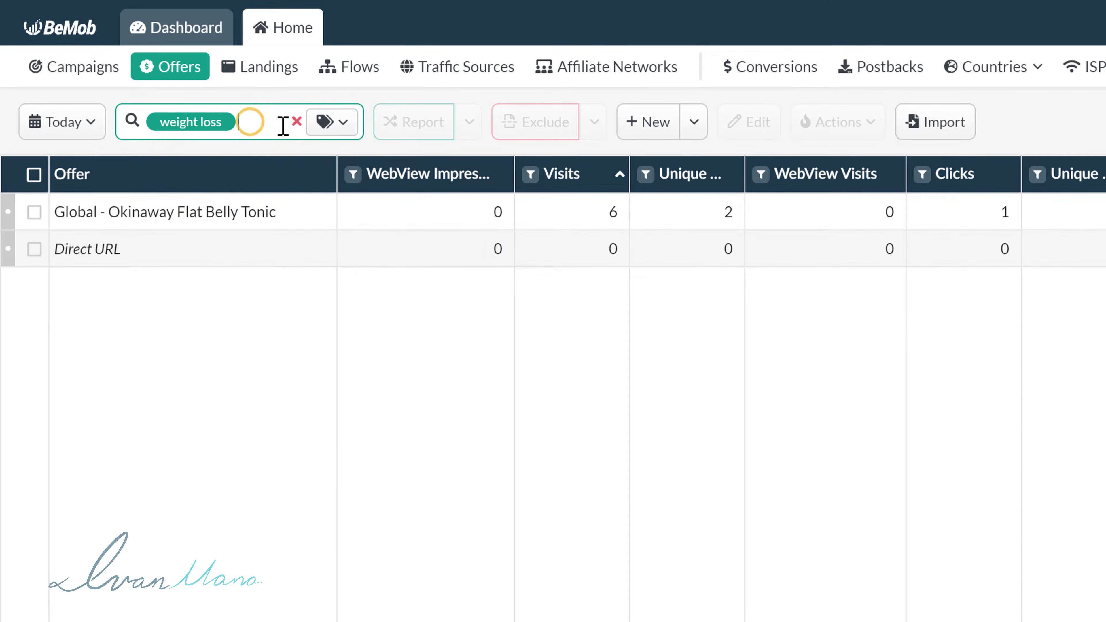
{"action": "key", "text": "BackSpace"}
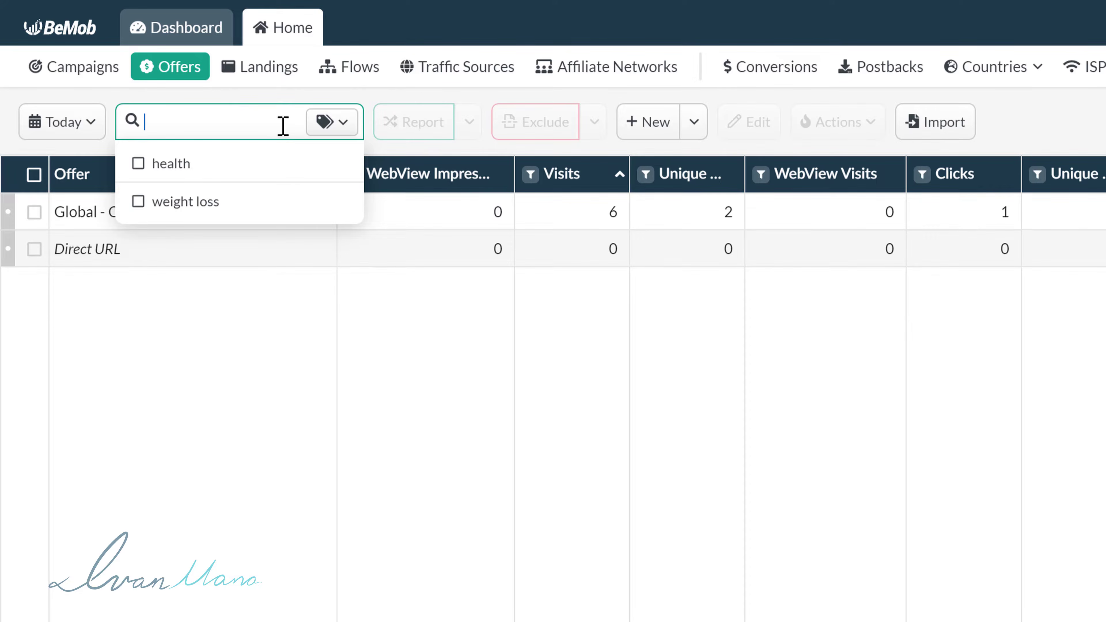
{"action": "left_click", "coordinate": [219, 196]}
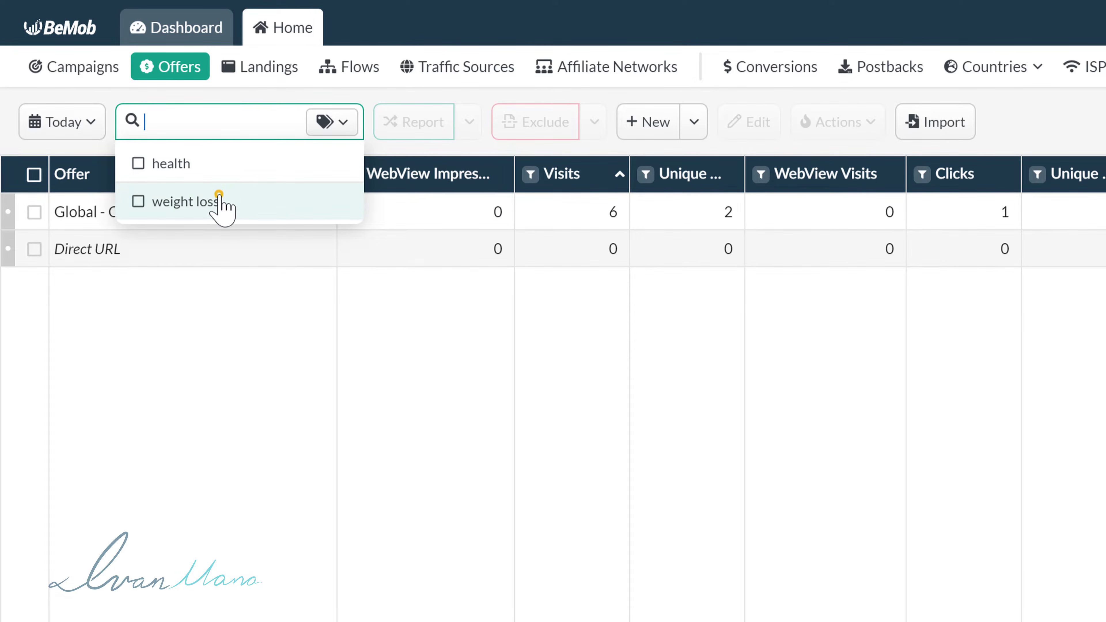
{"action": "left_click", "coordinate": [242, 317]}
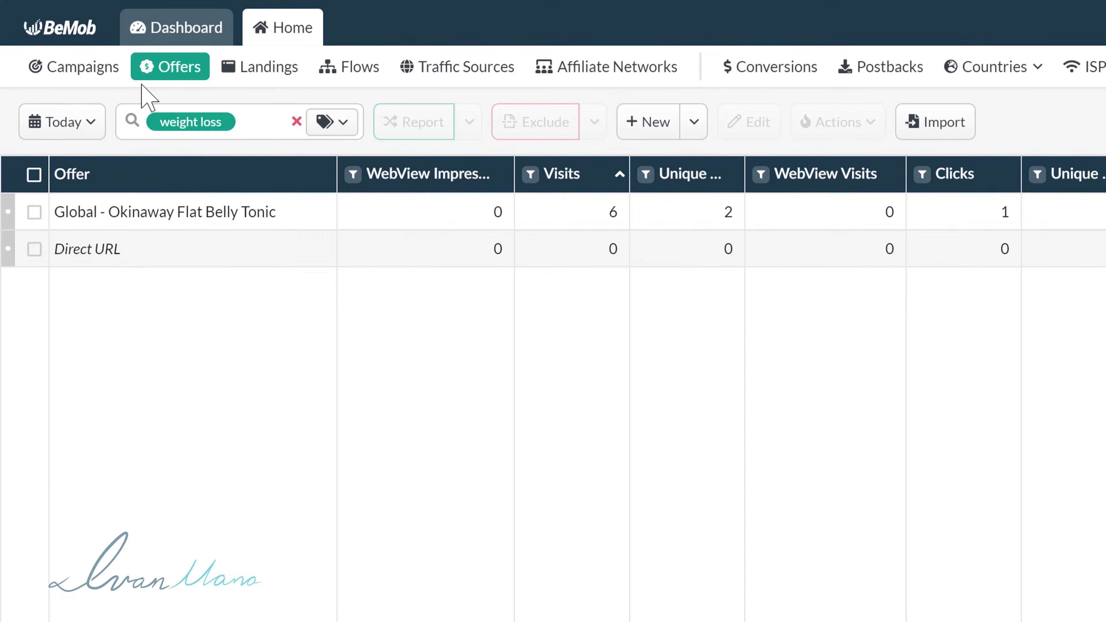
Review the date range presets for the offers report and cancel without changing the period.
{"action": "left_click", "coordinate": [84, 124]}
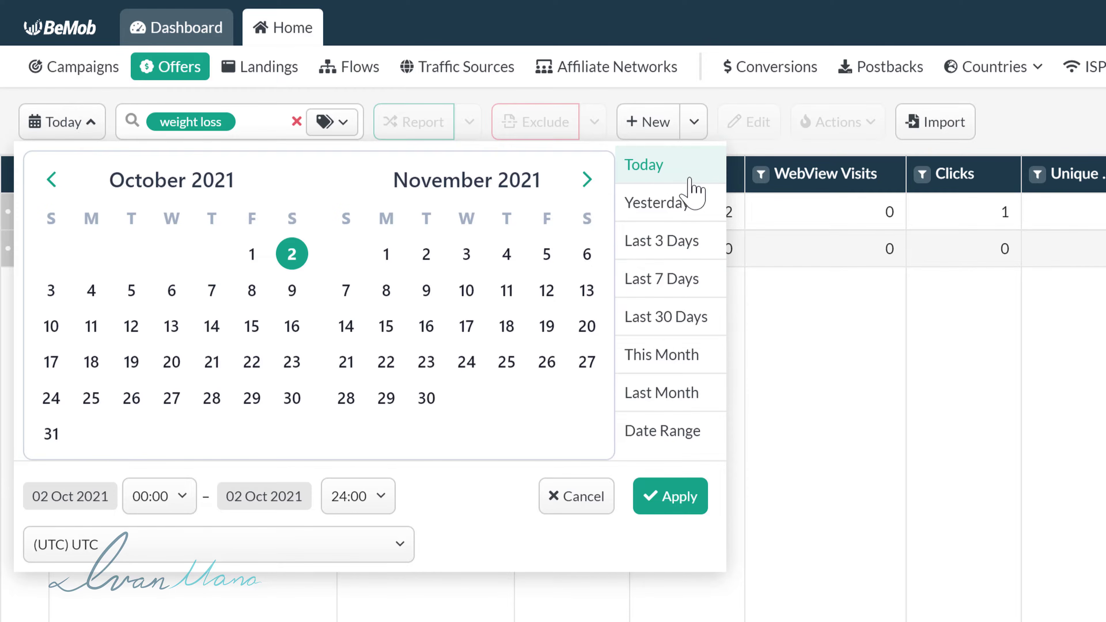
{"action": "left_click", "coordinate": [907, 504]}
{"action": "left_click", "coordinate": [583, 500]}
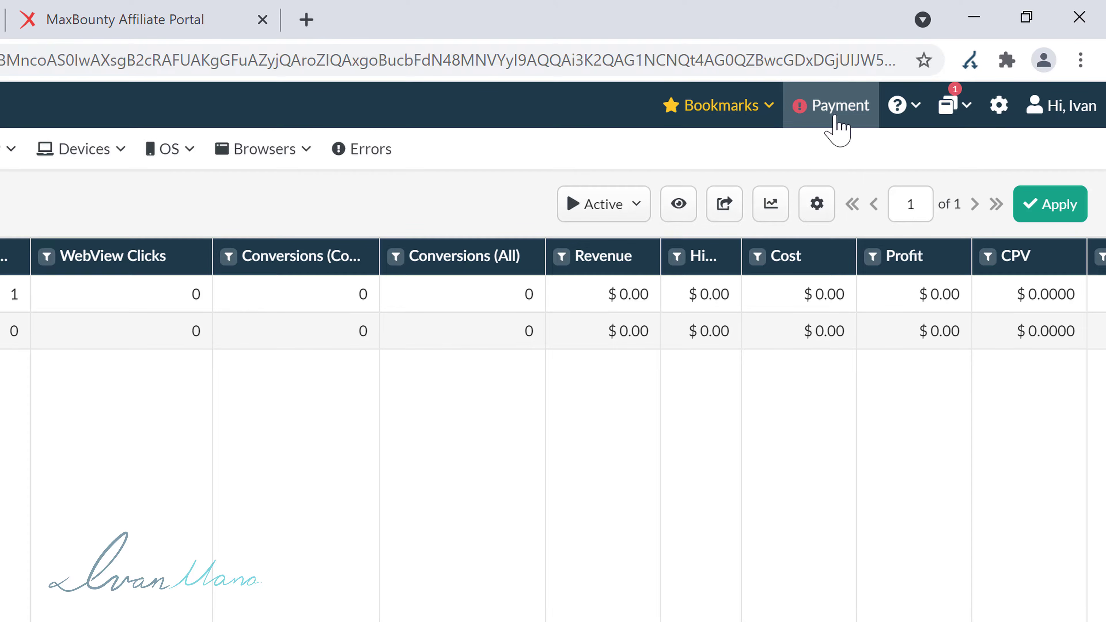
Look through the help resources, the available workspaces and the account's logout option.
{"action": "left_click", "coordinate": [905, 110]}
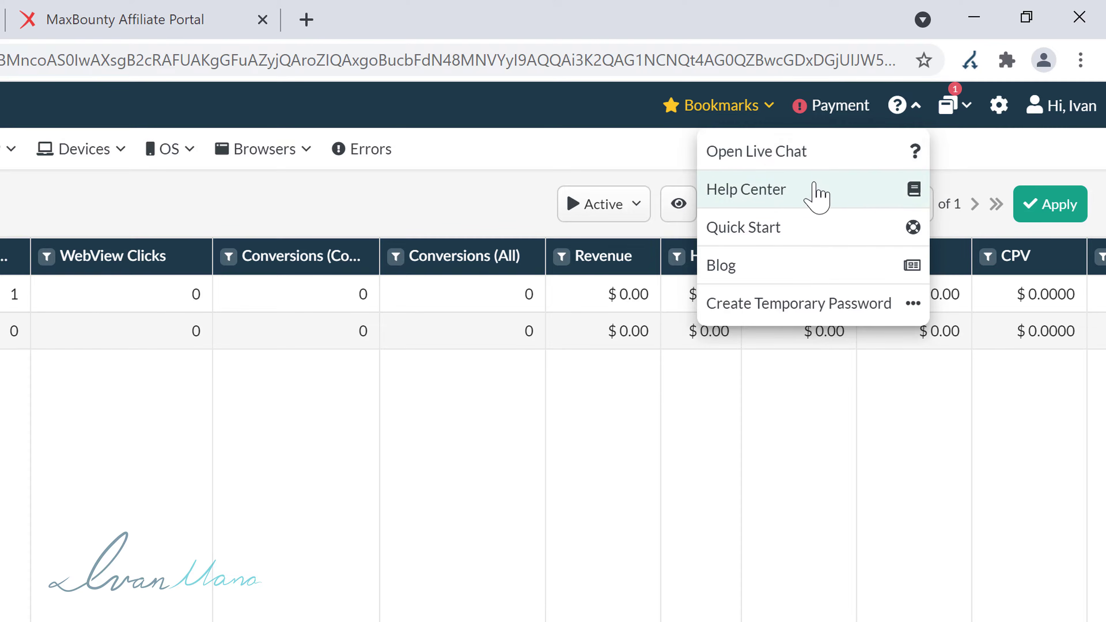
{"action": "left_click", "coordinate": [960, 146]}
{"action": "left_click", "coordinate": [970, 117]}
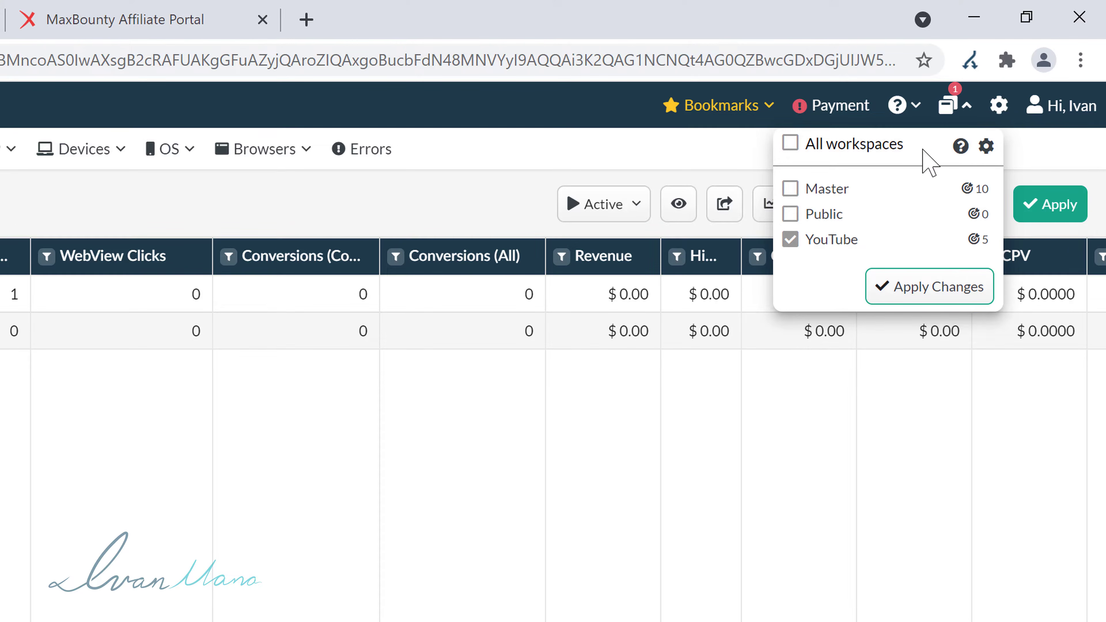
{"action": "left_click", "coordinate": [1056, 106]}
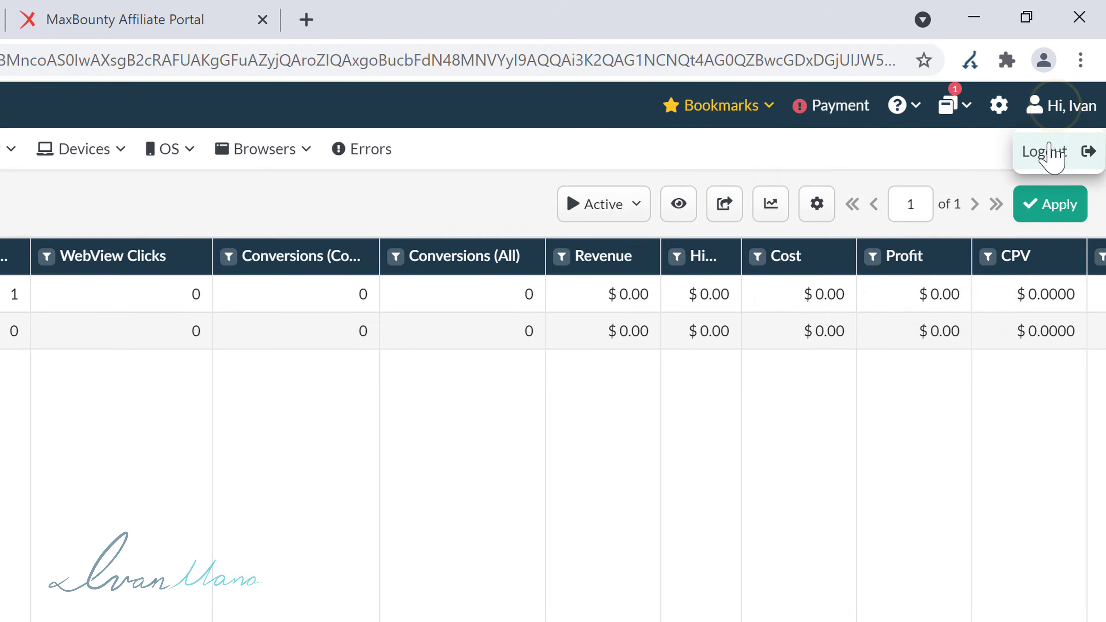
Open the general settings, make the profile details editable, highlight the account e-mail and check the live chat support option.
{"action": "left_click", "coordinate": [1001, 109]}
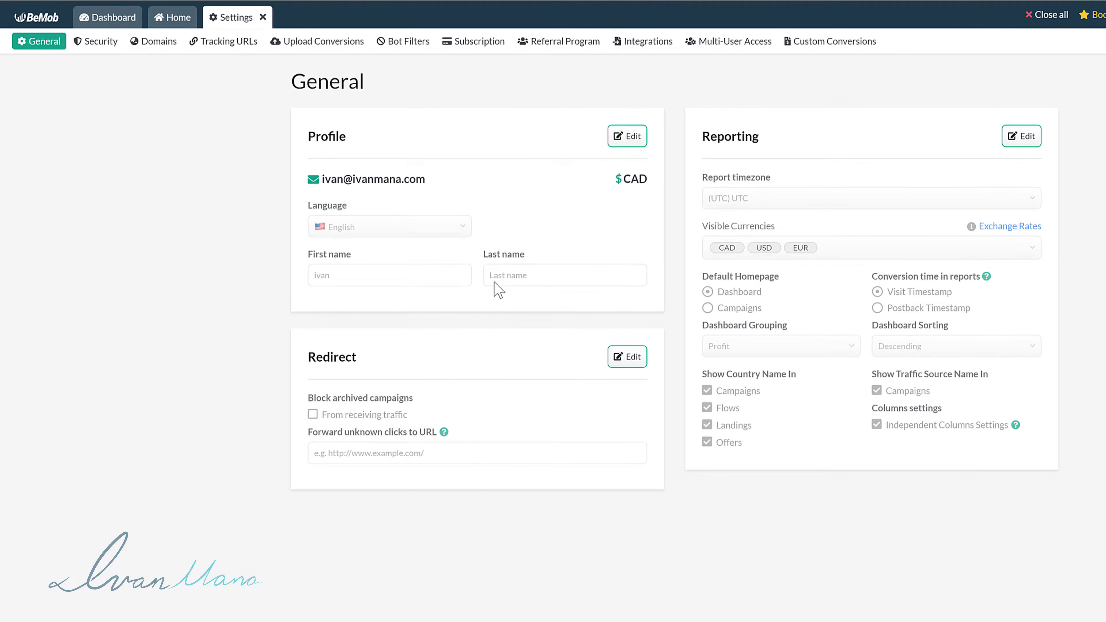
{"action": "left_click", "coordinate": [630, 141]}
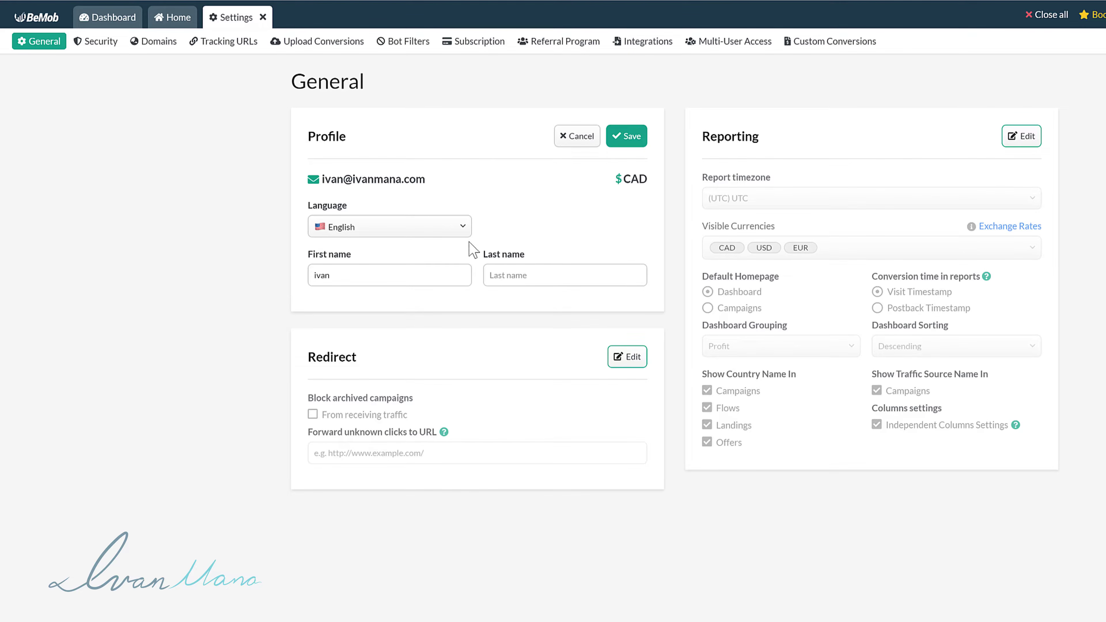
{"action": "left_click_drag", "start_coordinate": [437, 180], "coordinate": [321, 182]}
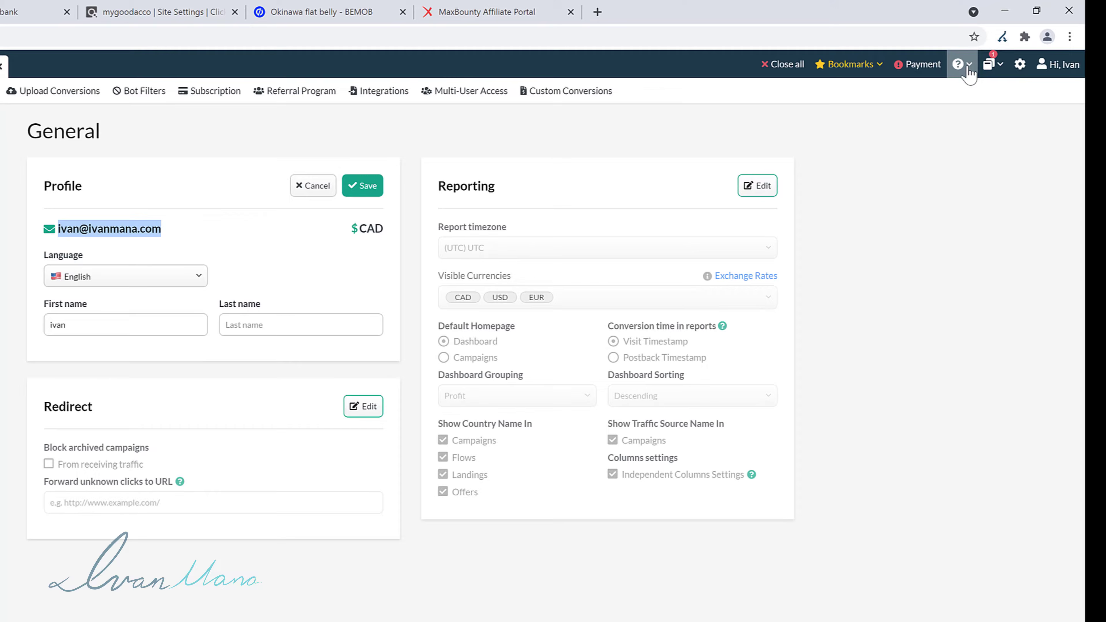
{"action": "left_click", "coordinate": [960, 64]}
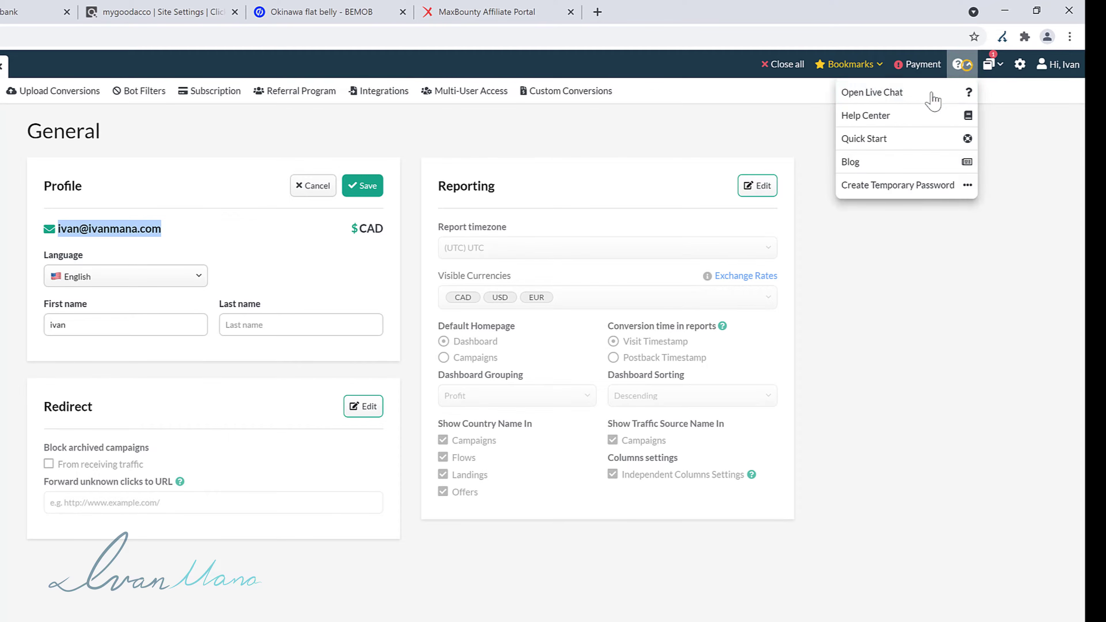
{"action": "left_click", "coordinate": [877, 309]}
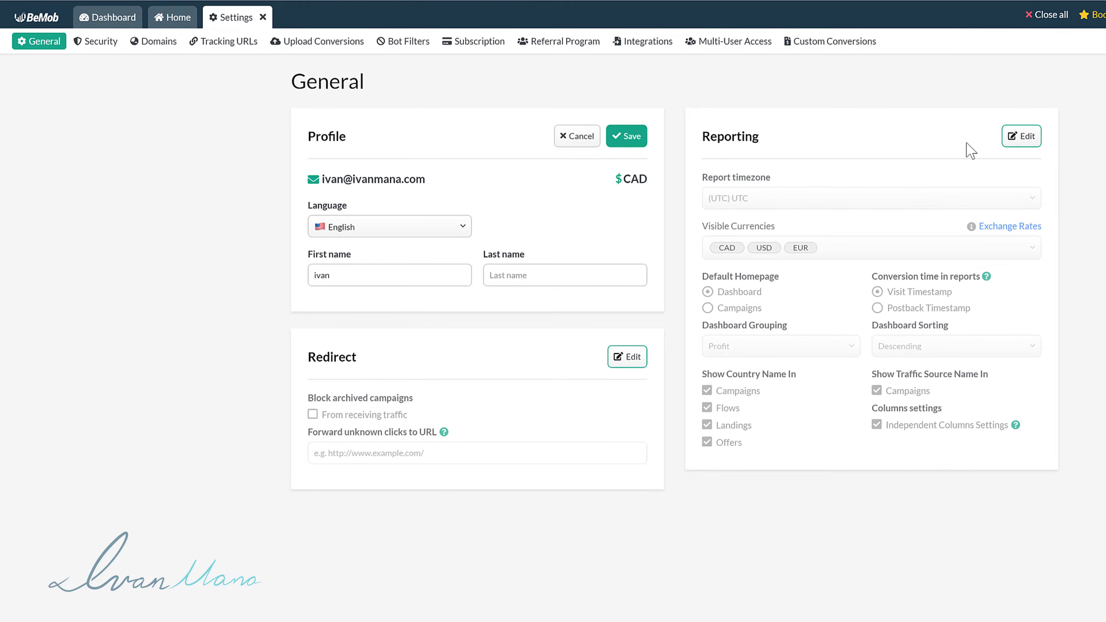
Open the reporting and redirect settings for editing, and view the account's security settings.
{"action": "left_click", "coordinate": [1021, 138]}
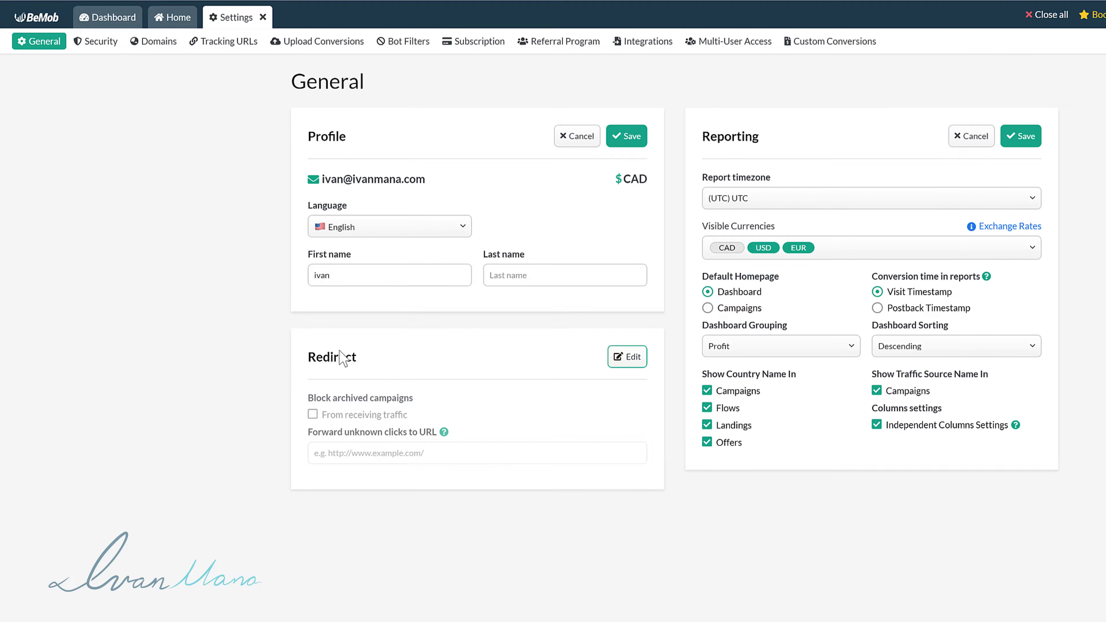
{"action": "left_click", "coordinate": [627, 356]}
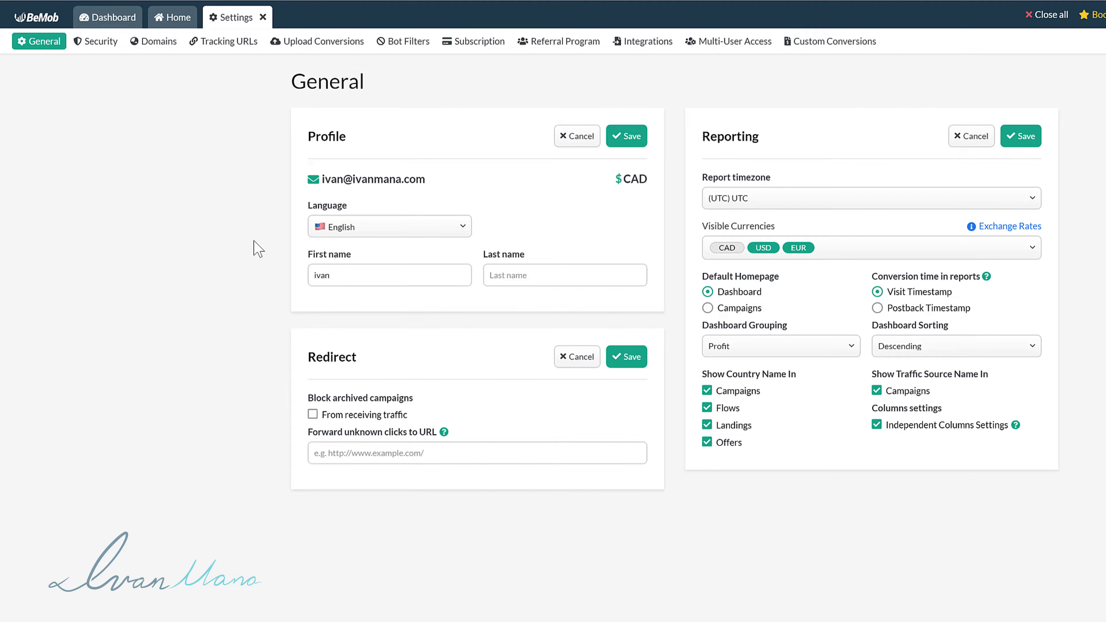
{"action": "left_click", "coordinate": [99, 44]}
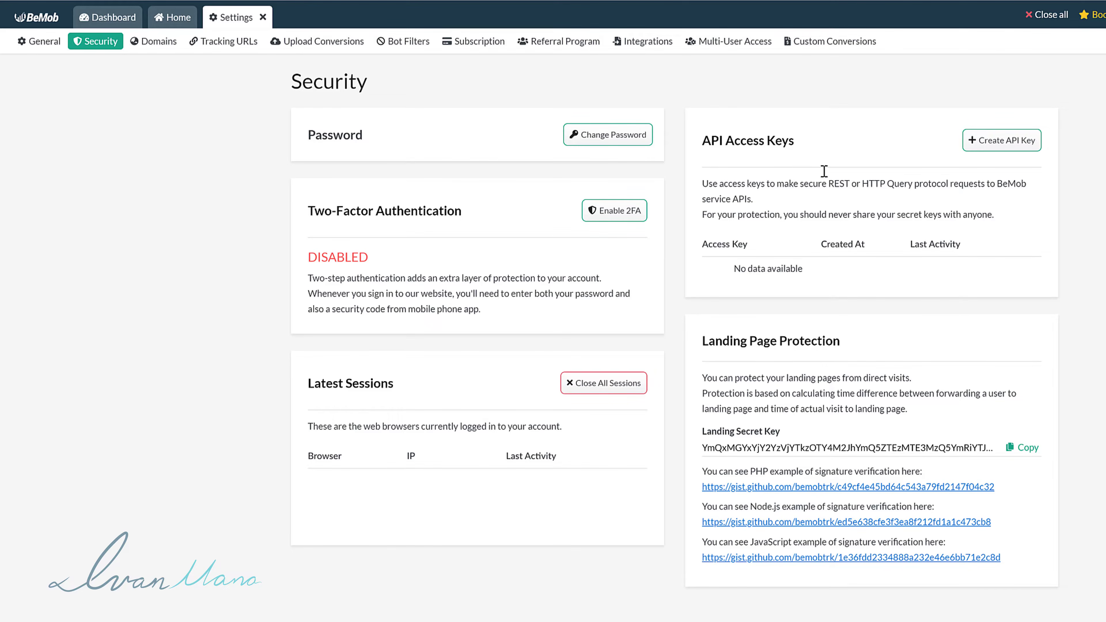
Start adding a custom tracking domain in the domain settings, with Namecheap as the DNS hosting provider.
{"action": "left_click", "coordinate": [152, 43]}
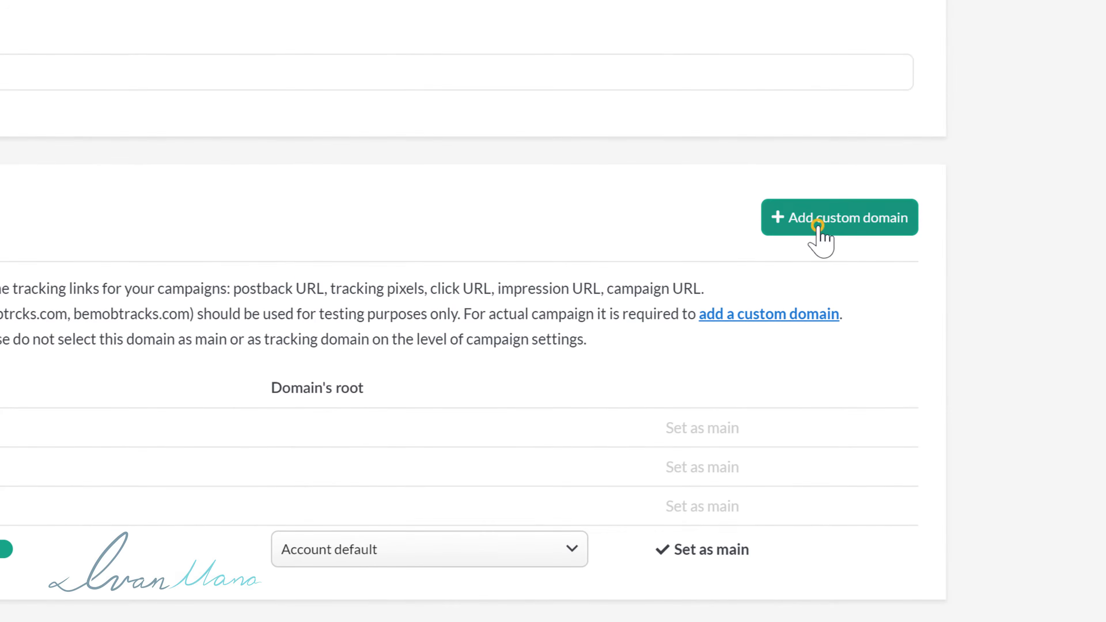
{"action": "left_click", "coordinate": [818, 226]}
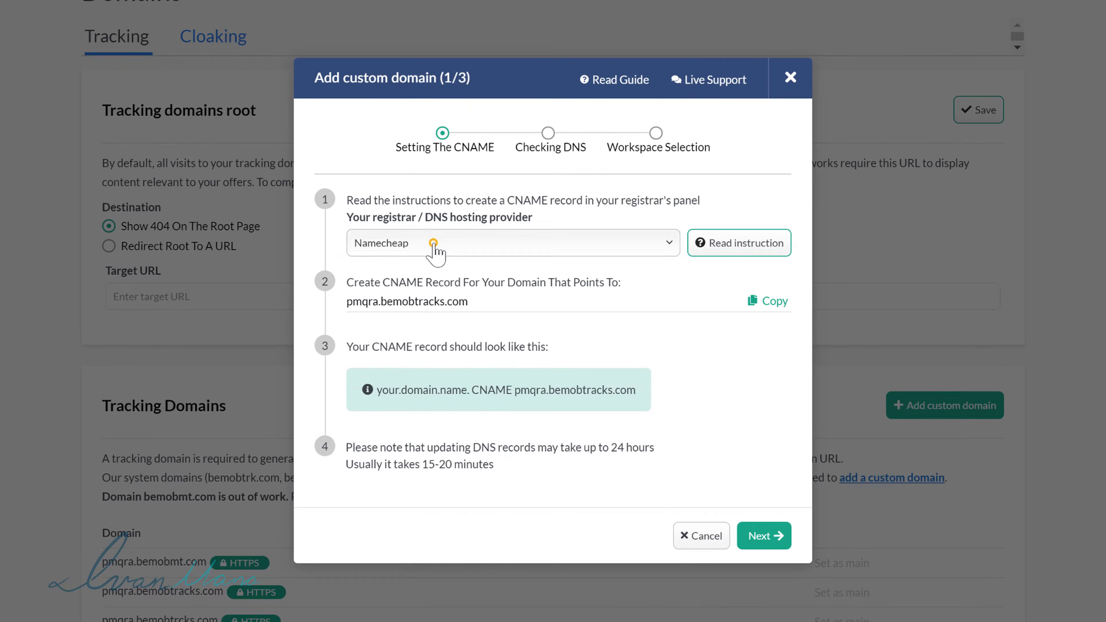
{"action": "left_click", "coordinate": [433, 243]}
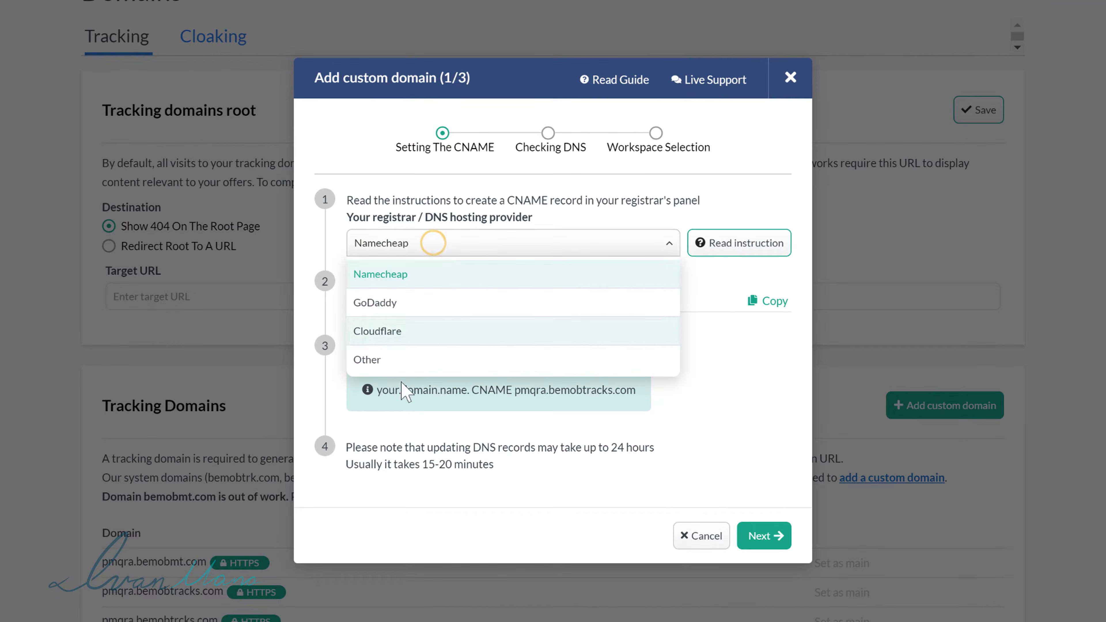
{"action": "left_click", "coordinate": [412, 273]}
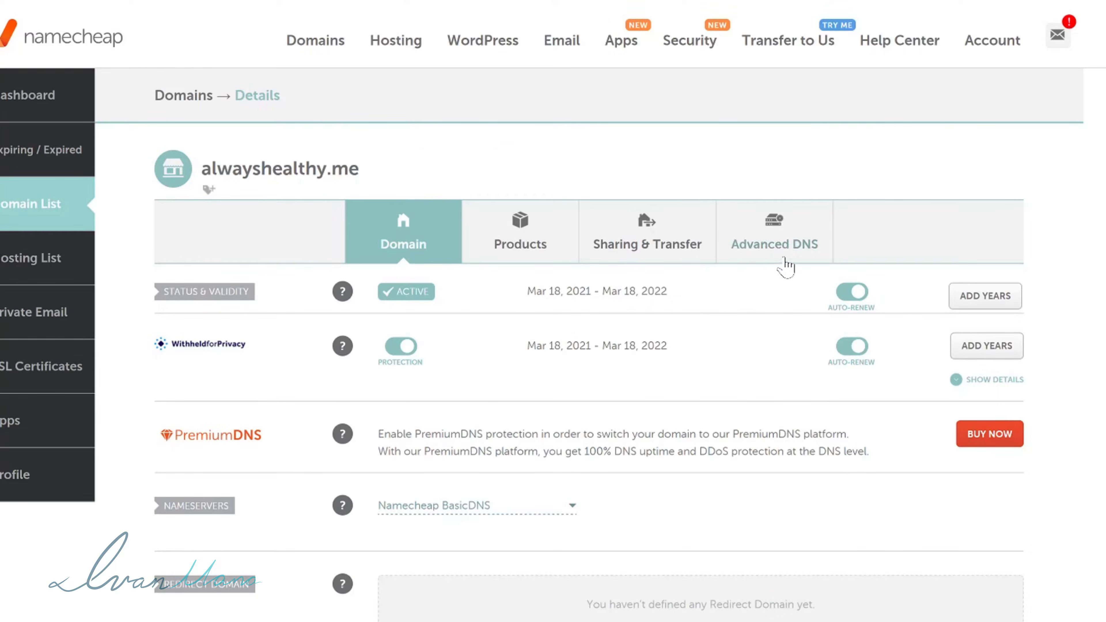
Add a new host record of type CNAME to the advanced DNS settings of alwayshealthy.me.
{"action": "left_click", "coordinate": [783, 267]}
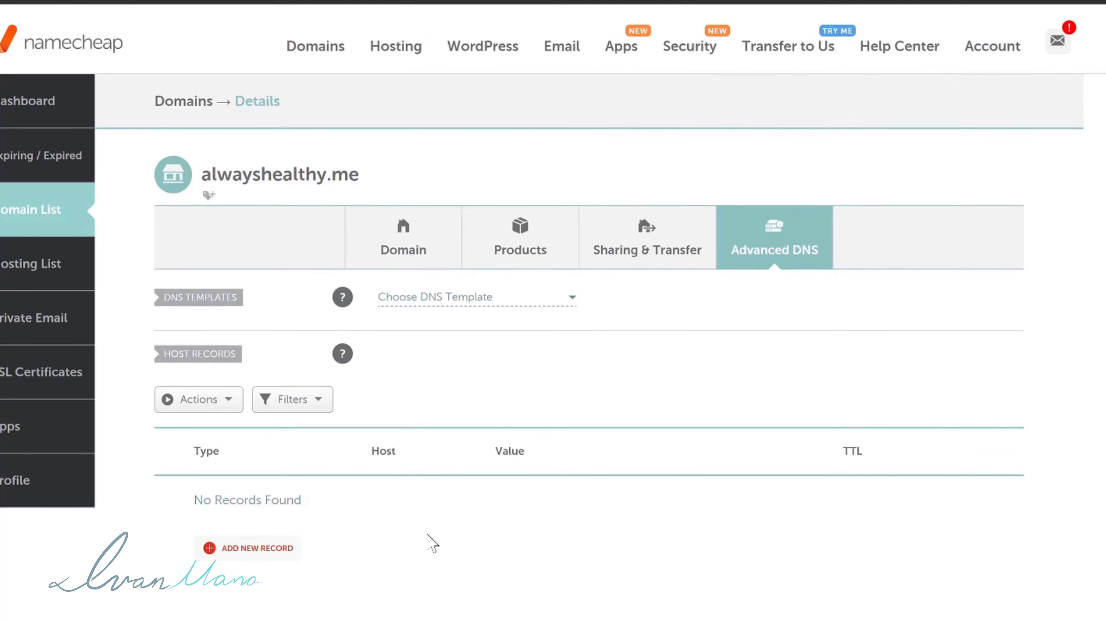
{"action": "scroll", "coordinate": [432, 542], "scroll_direction": "down", "scroll_amount": 3}
{"action": "left_click", "coordinate": [288, 379]}
{"action": "scroll", "coordinate": [283, 348], "scroll_direction": "down", "scroll_amount": 3}
{"action": "scroll", "coordinate": [279, 309], "scroll_direction": "down", "scroll_amount": 2}
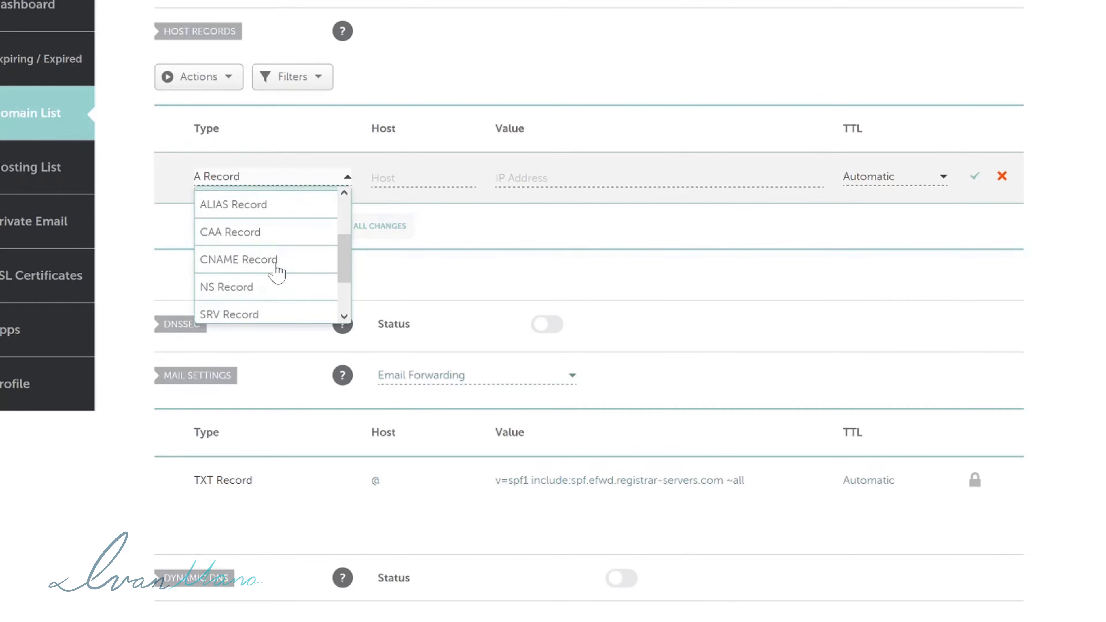
{"action": "left_click", "coordinate": [235, 268]}
Set the CNAME record's host to www and its target to pmqra.bemobtracks.com, and save the record.
{"action": "scroll", "coordinate": [556, 338], "scroll_direction": "up", "scroll_amount": 3}
{"action": "left_click", "coordinate": [394, 348]}
{"action": "type", "text": "www"}
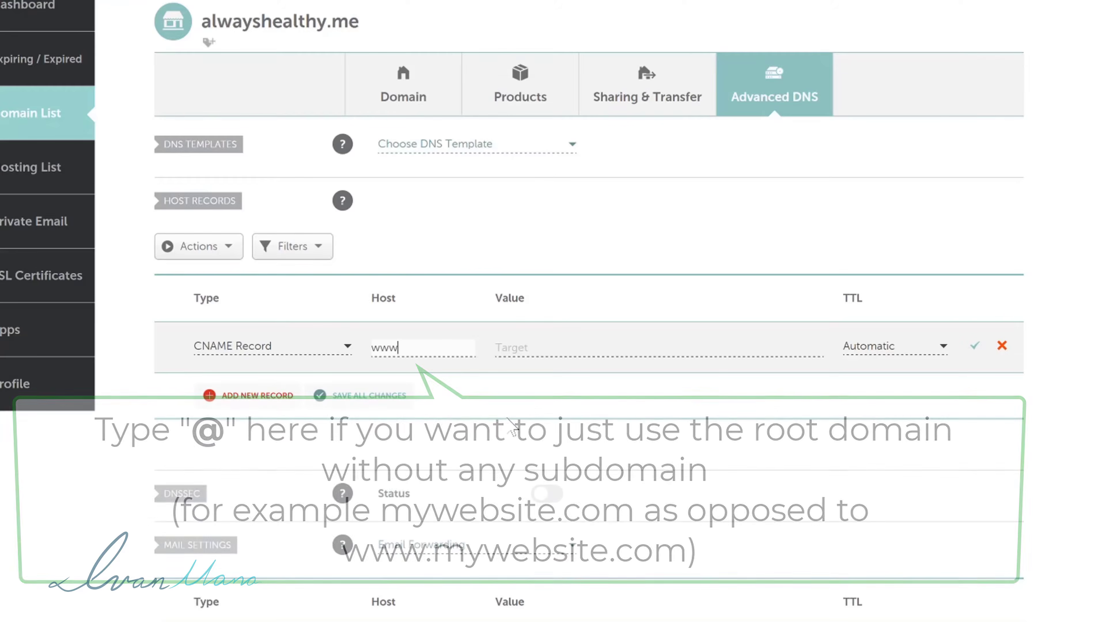
{"action": "scroll", "coordinate": [518, 383], "scroll_direction": "up", "scroll_amount": 1}
{"action": "left_click", "coordinate": [525, 353]}
{"action": "right_click", "coordinate": [525, 354]}
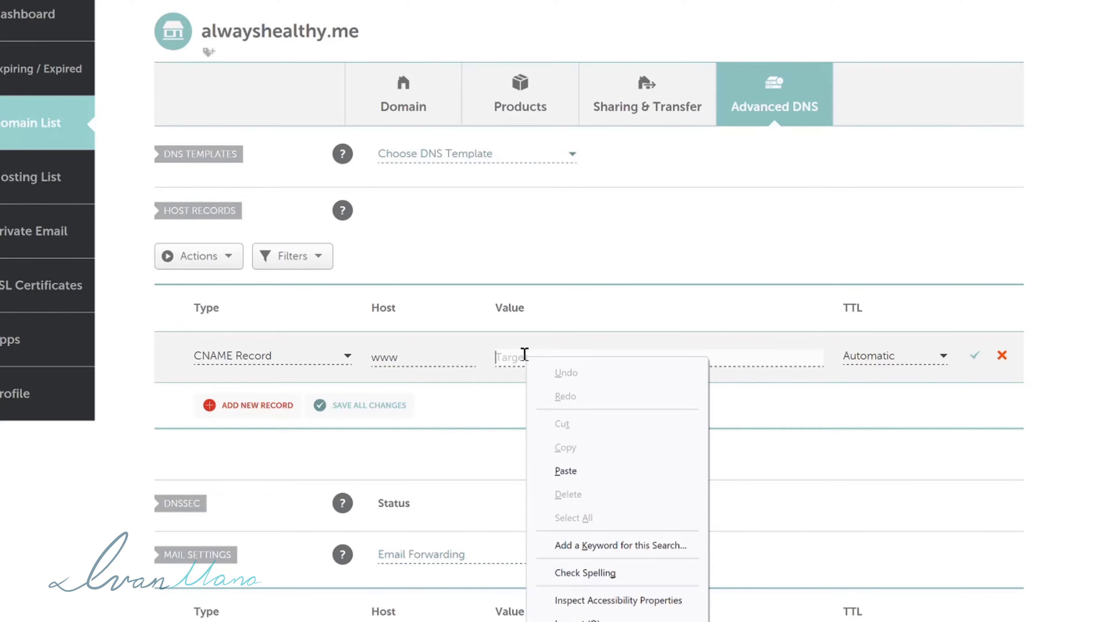
{"action": "left_click", "coordinate": [564, 471]}
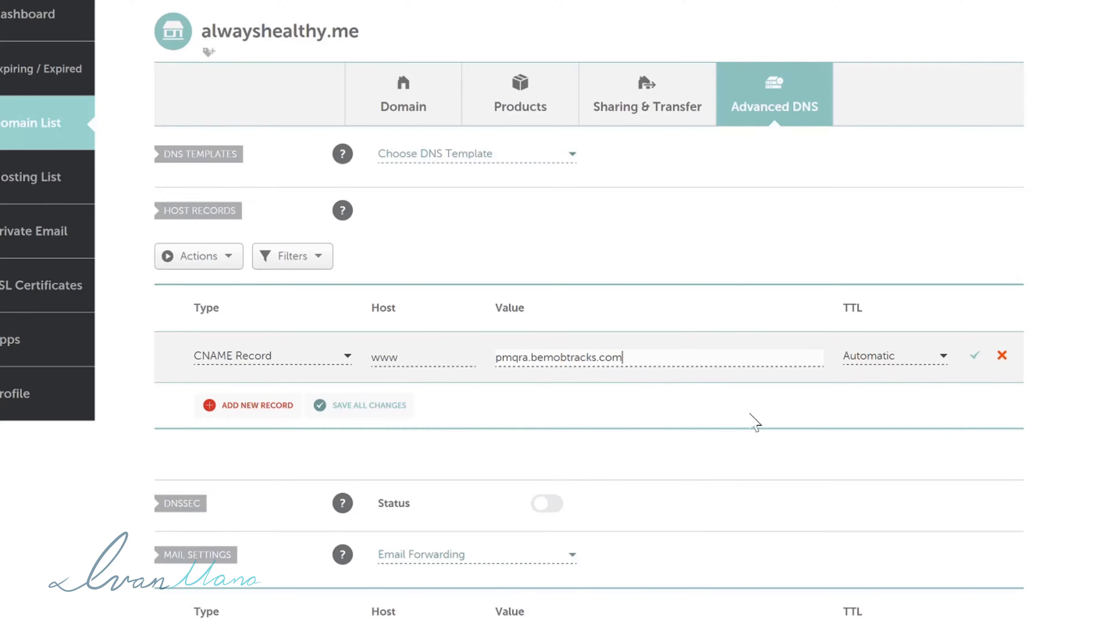
{"action": "left_click", "coordinate": [981, 358]}
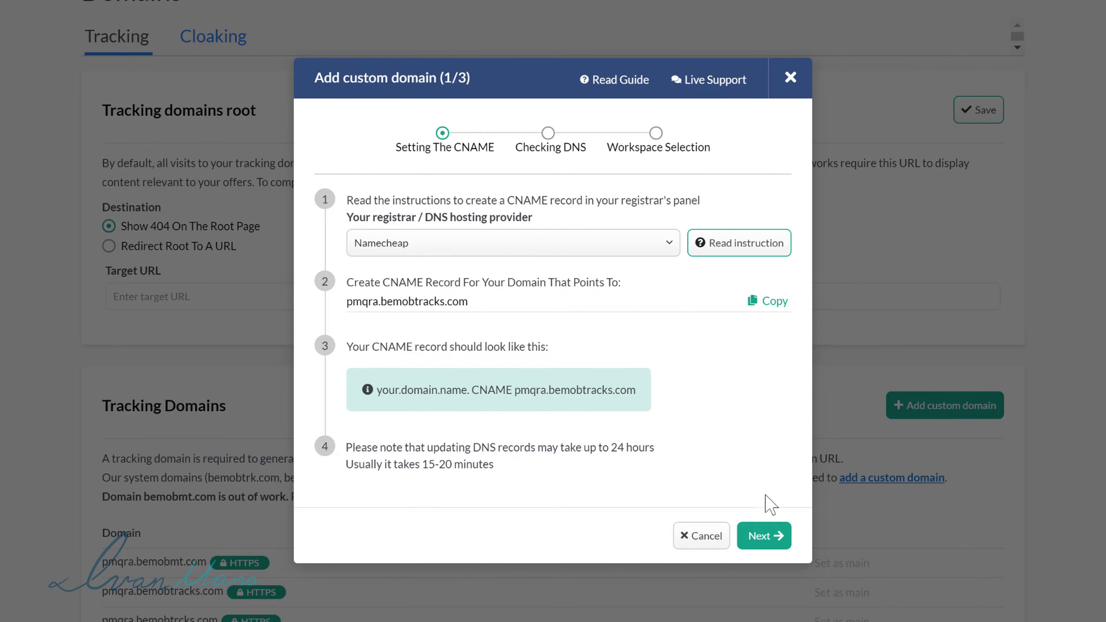
{"action": "left_click", "coordinate": [762, 545]}
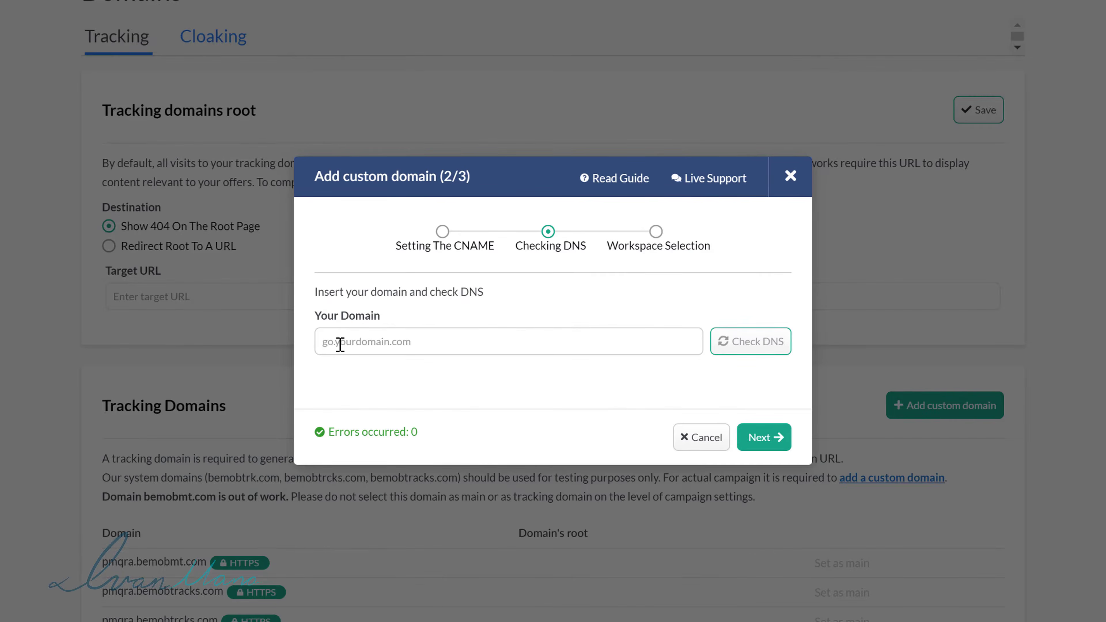
{"action": "left_click", "coordinate": [325, 345]}
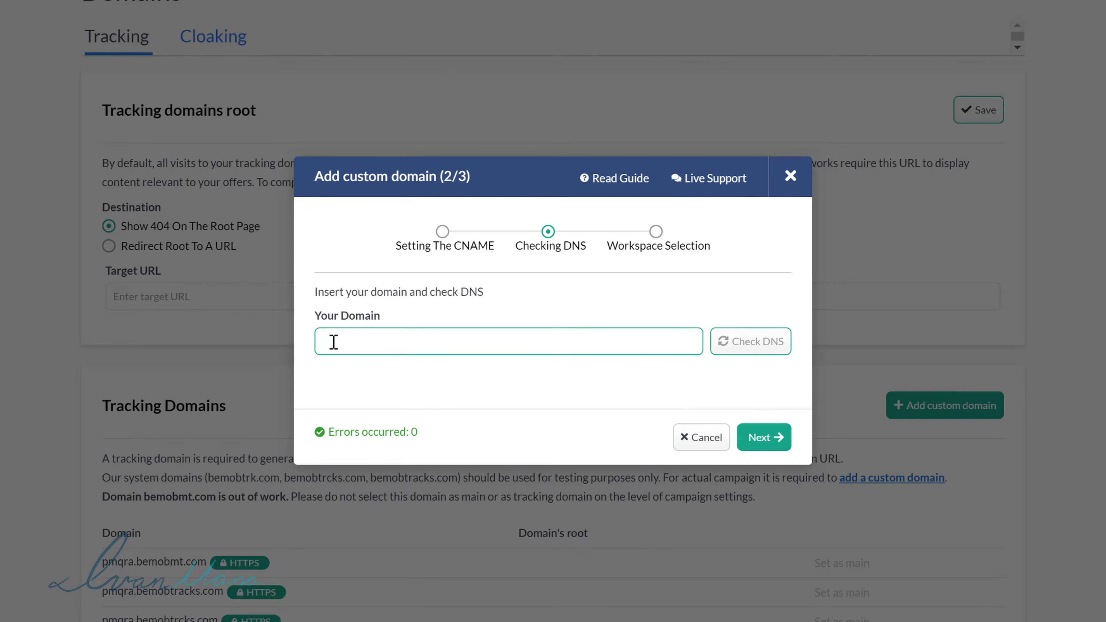
{"action": "type", "text": "www.mywebsite.com"}
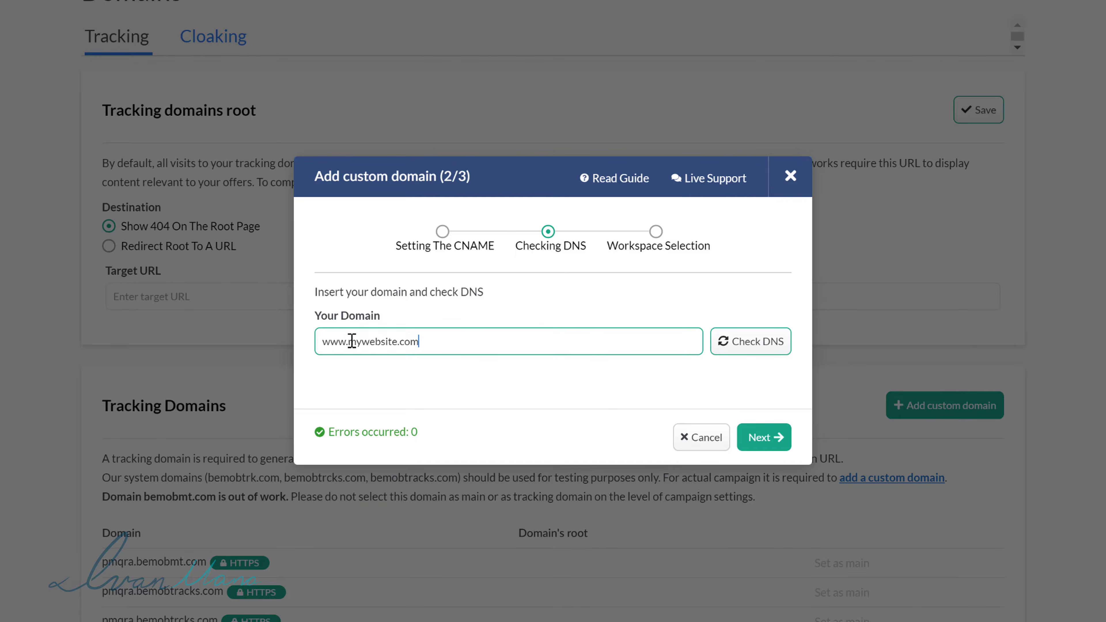
{"action": "left_click_drag", "start_coordinate": [352, 341], "coordinate": [301, 346]}
{"action": "key", "text": "BackSpace"}
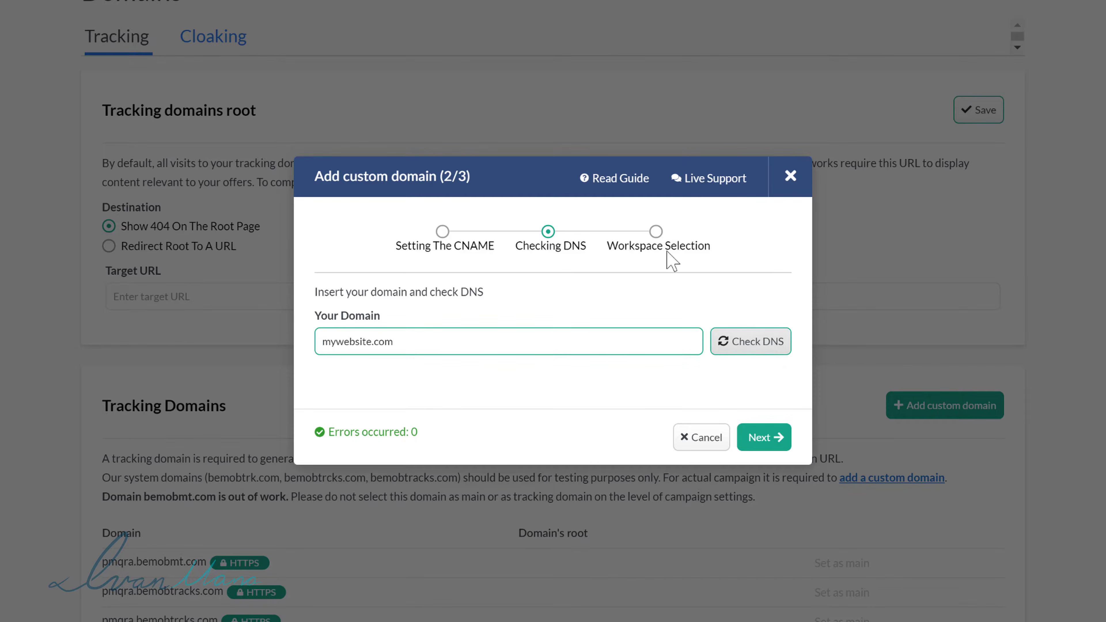
{"action": "left_click", "coordinate": [698, 436]}
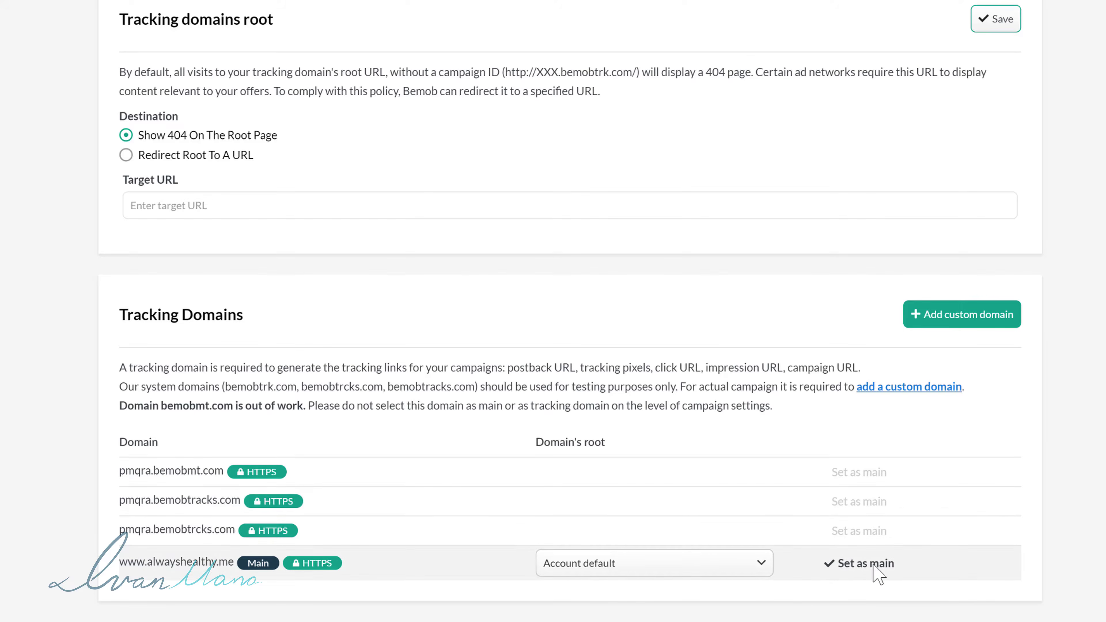
{"action": "left_click", "coordinate": [631, 572]}
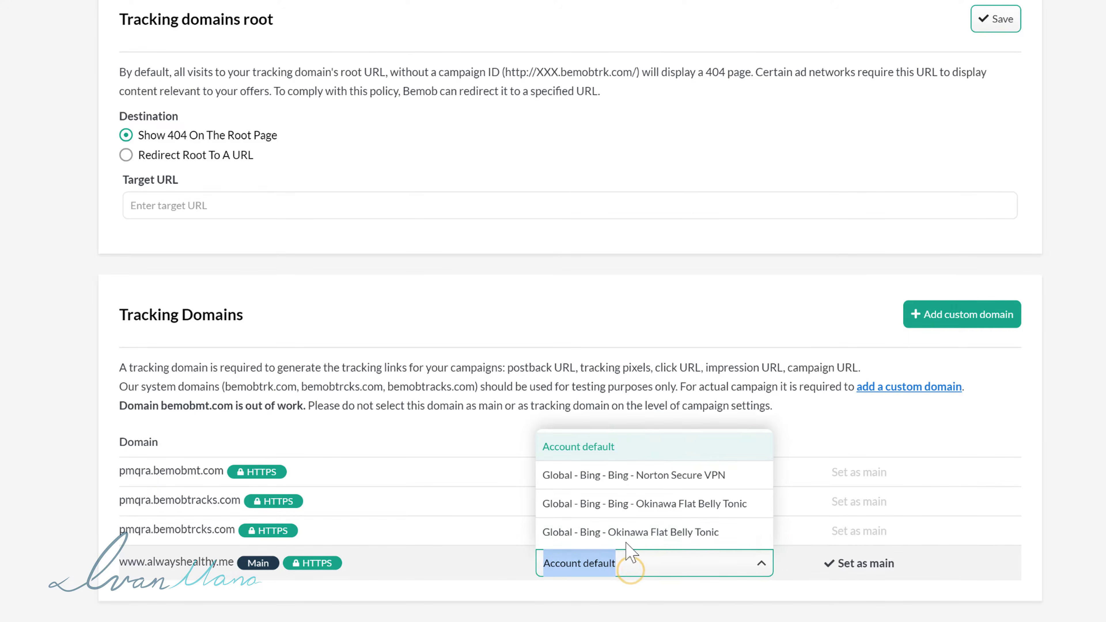
{"action": "left_click", "coordinate": [1098, 470]}
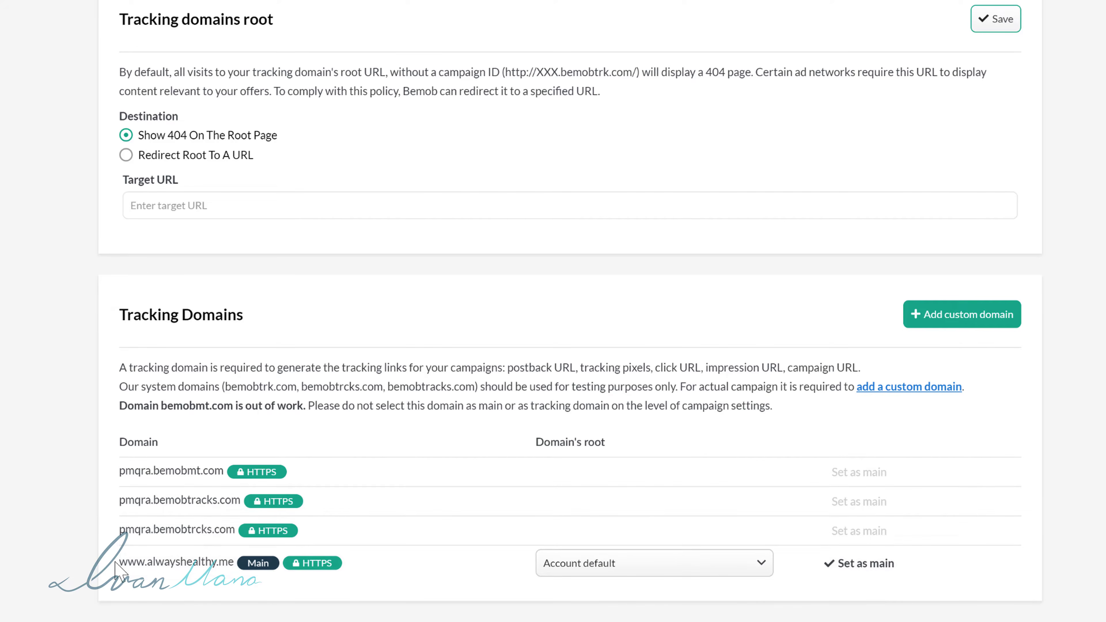
{"action": "left_click_drag", "start_coordinate": [112, 561], "coordinate": [235, 563]}
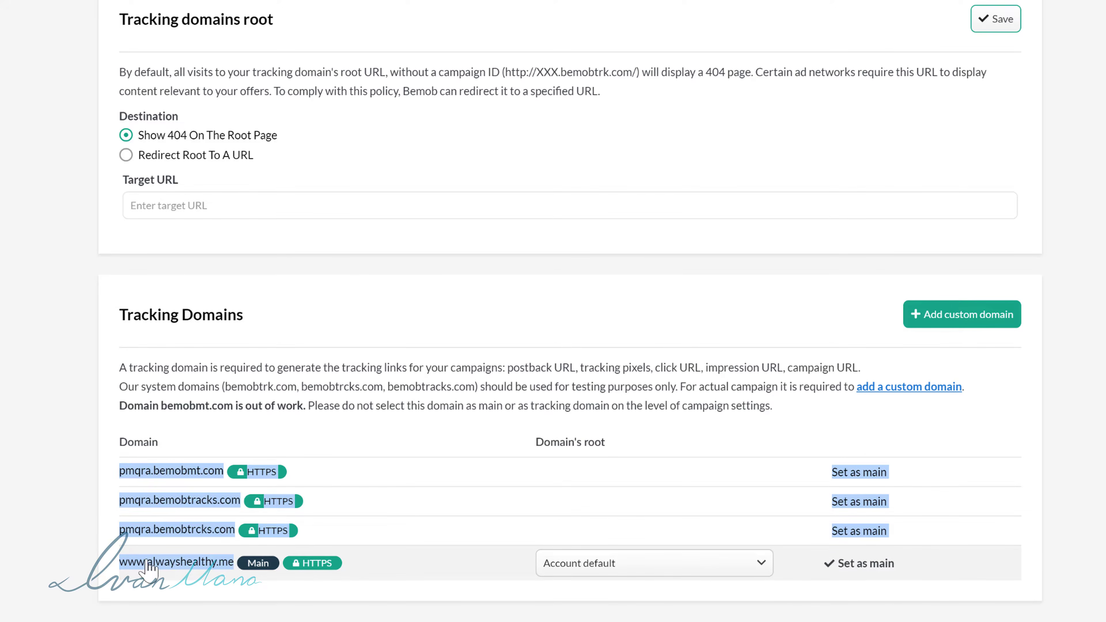
{"action": "left_click", "coordinate": [123, 566]}
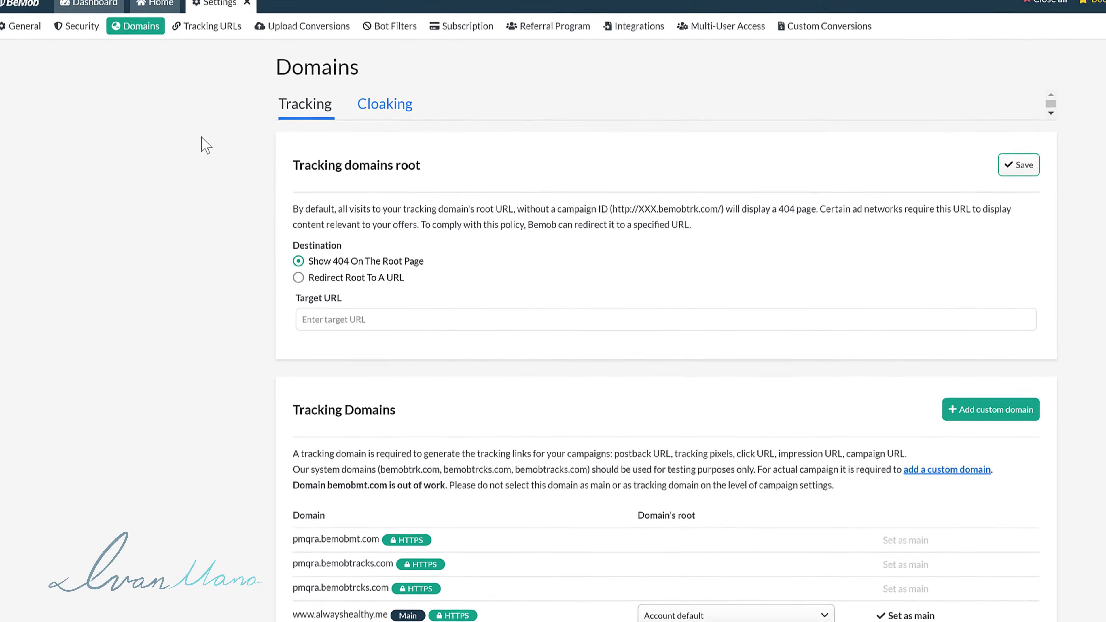
{"action": "left_click", "coordinate": [386, 106]}
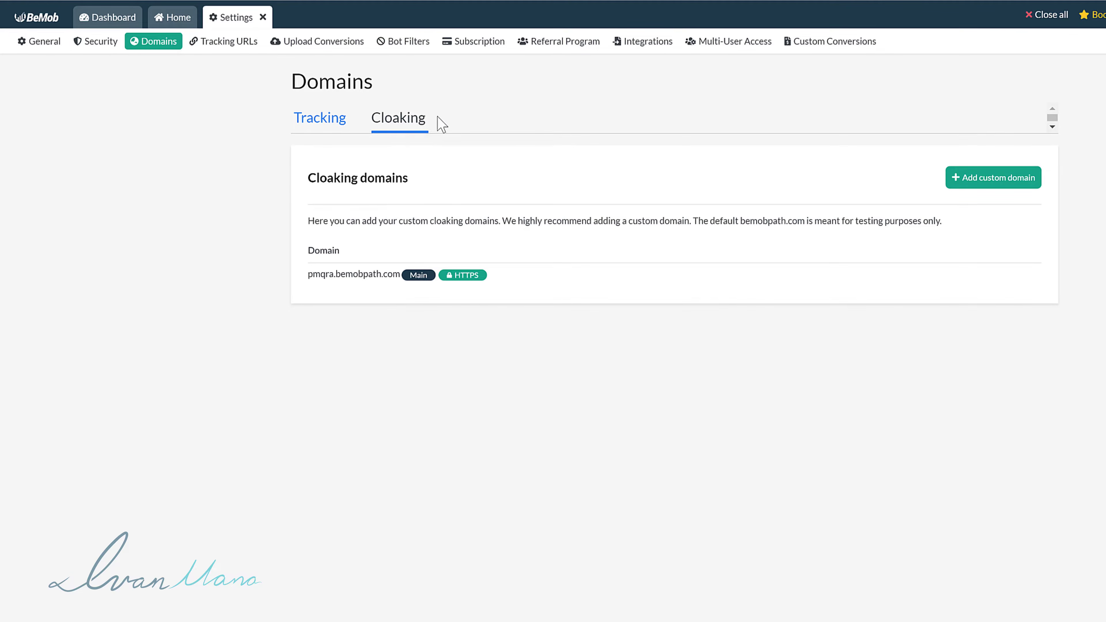
{"action": "left_click", "coordinate": [327, 125]}
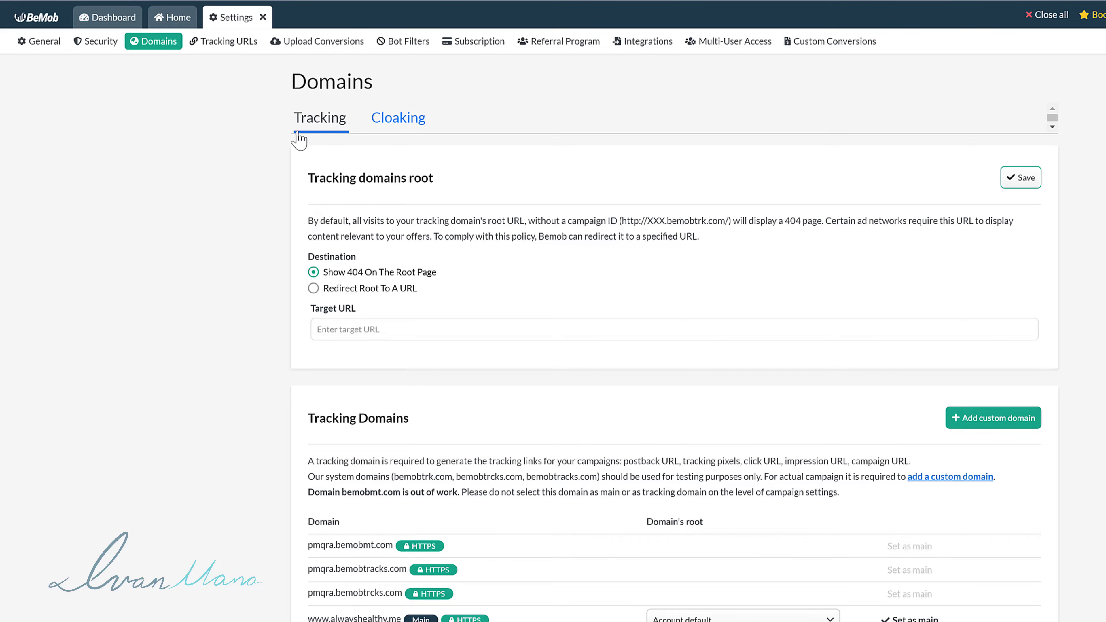
Look through the tracking URLs settings and copy the S2S postback URL.
{"action": "left_click", "coordinate": [215, 44]}
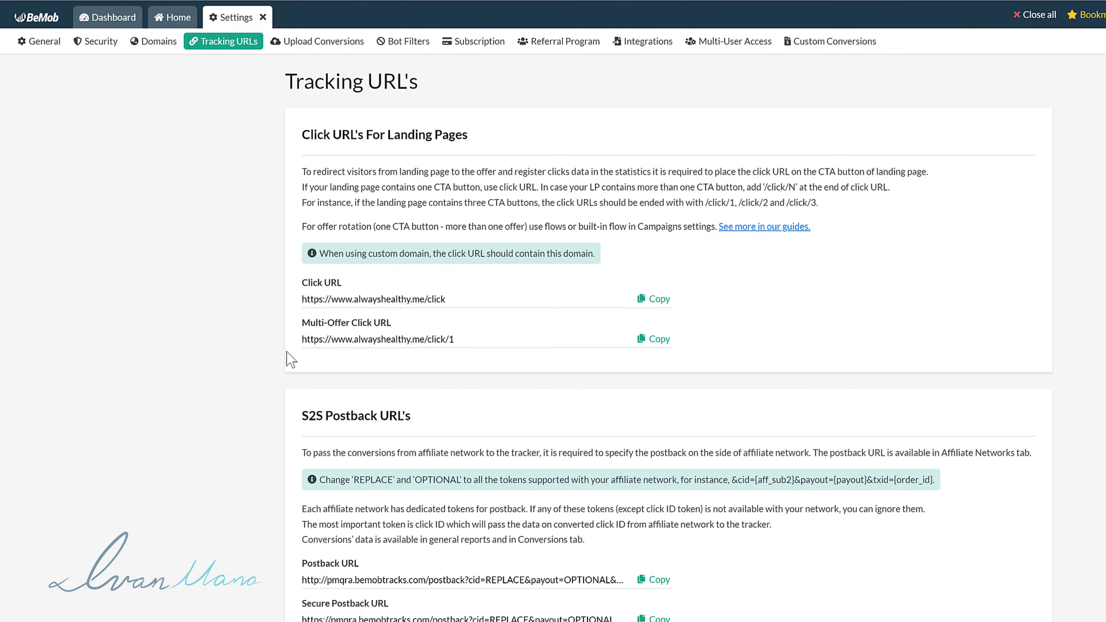
{"action": "scroll", "coordinate": [268, 382], "scroll_direction": "down", "scroll_amount": 5}
{"action": "scroll", "coordinate": [300, 457], "scroll_direction": "up", "scroll_amount": 5}
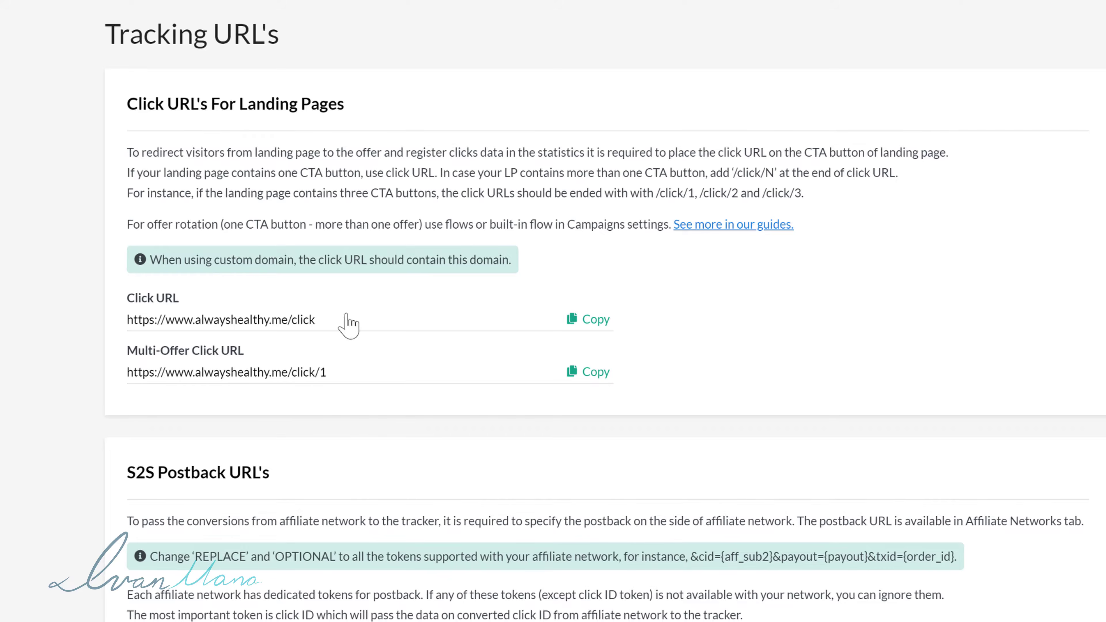
{"action": "scroll", "coordinate": [98, 388], "scroll_direction": "down", "scroll_amount": 4}
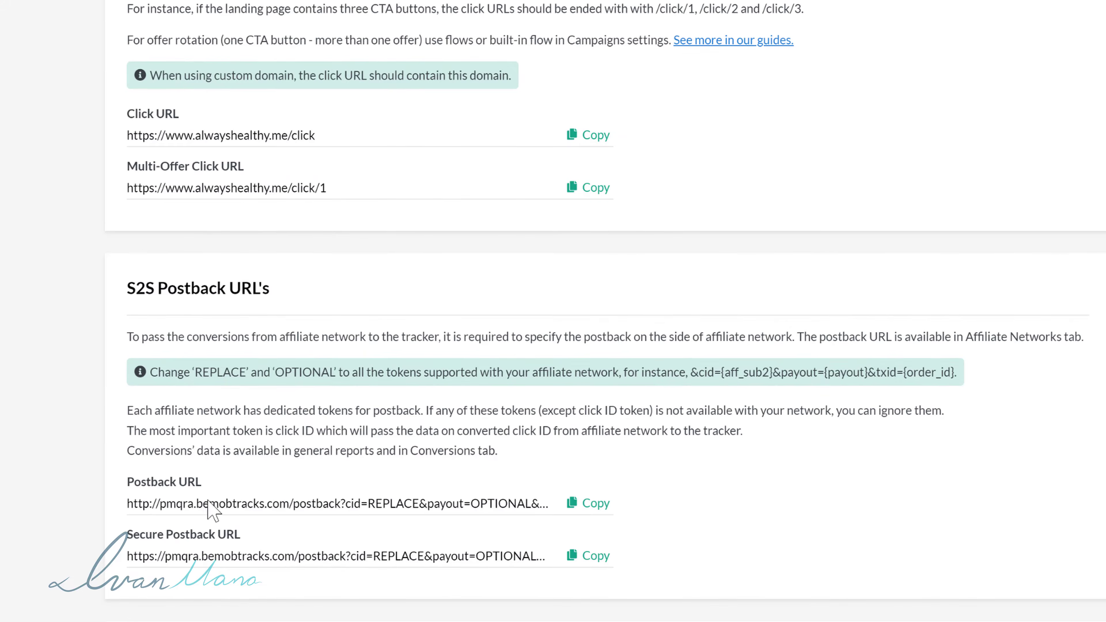
{"action": "scroll", "coordinate": [208, 505], "scroll_direction": "down", "scroll_amount": 2}
{"action": "left_click_drag", "start_coordinate": [260, 411], "coordinate": [558, 412]}
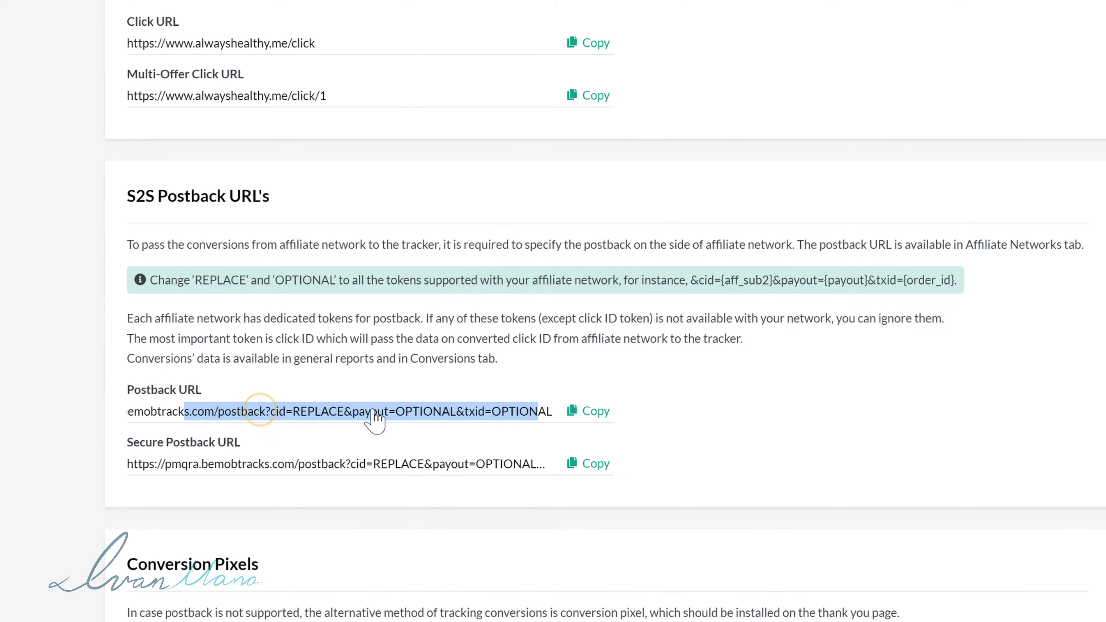
{"action": "left_click_drag", "start_coordinate": [373, 410], "coordinate": [357, 411]}
{"action": "left_click", "coordinate": [436, 411]}
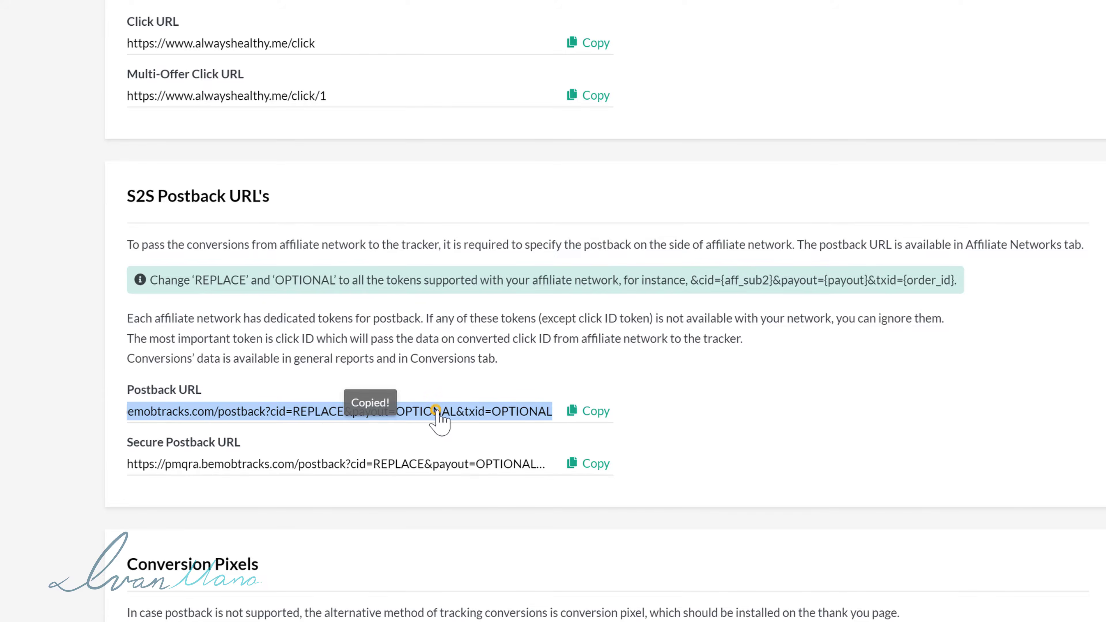
Compare the click URLs for landing pages with the S2S postback URLs.
{"action": "scroll", "coordinate": [258, 344], "scroll_direction": "up", "scroll_amount": 3}
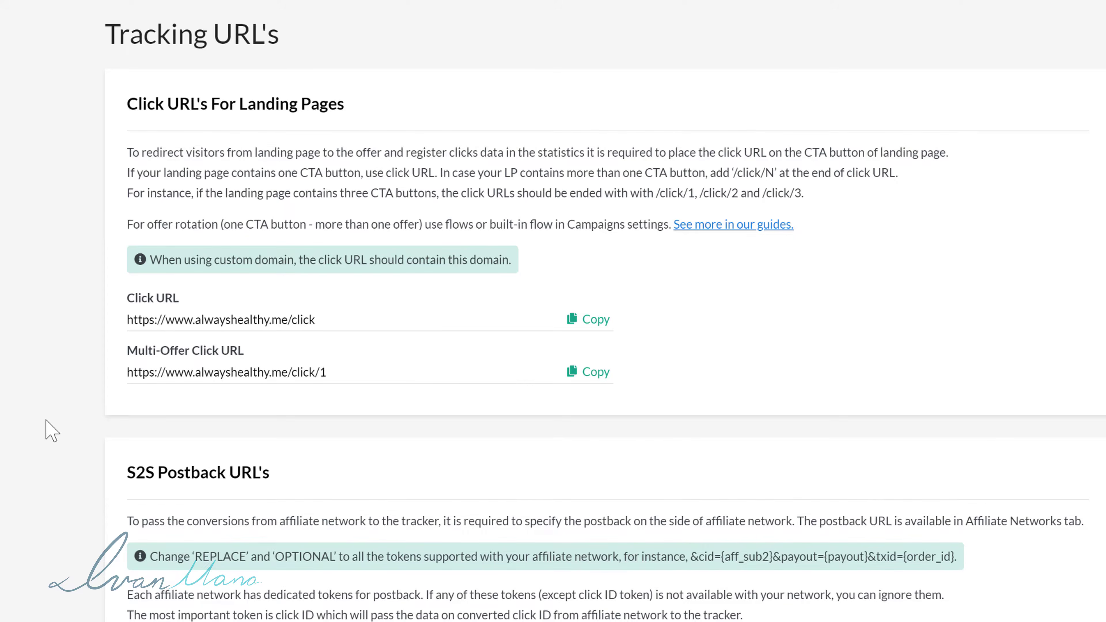
{"action": "scroll", "coordinate": [51, 432], "scroll_direction": "down", "scroll_amount": 2}
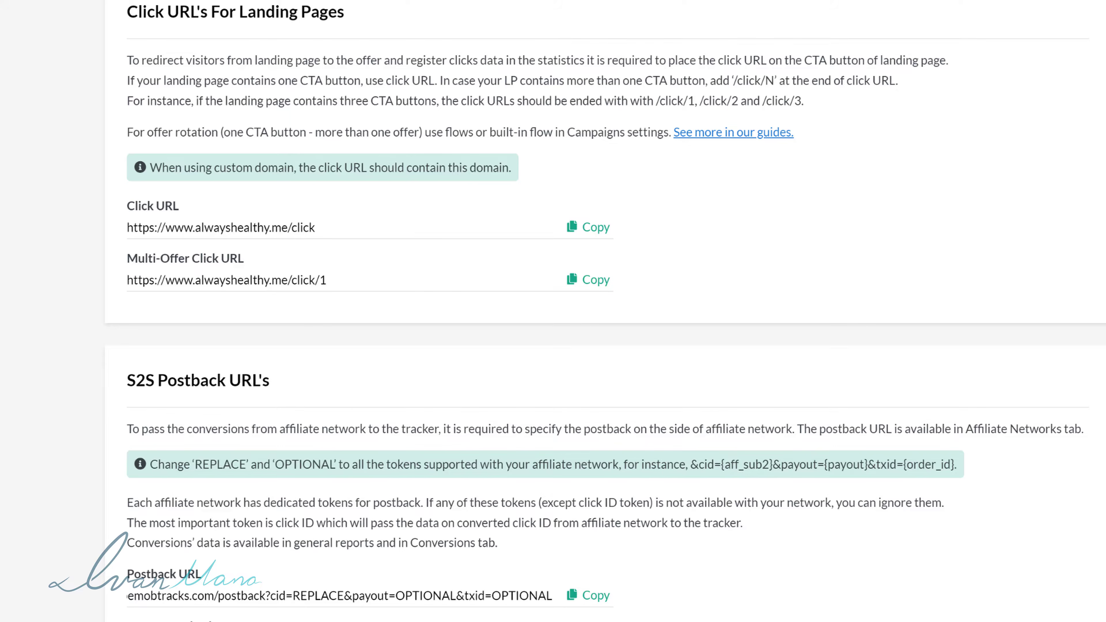
{"action": "scroll", "coordinate": [382, 440], "scroll_direction": "down", "scroll_amount": 4}
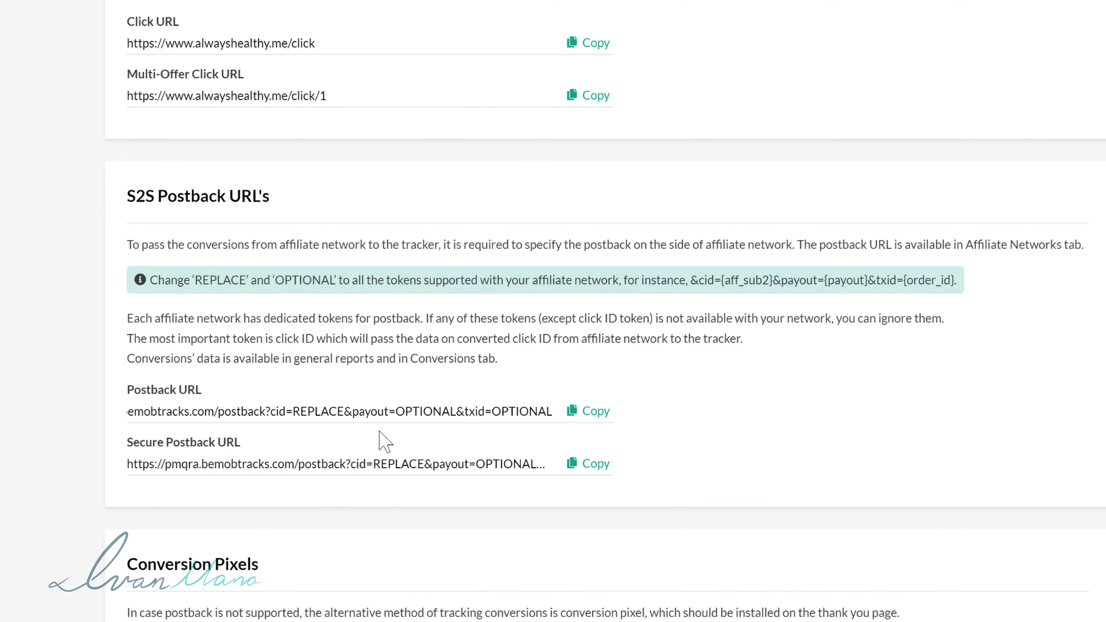
{"action": "scroll", "coordinate": [62, 415], "scroll_direction": "up", "scroll_amount": 6}
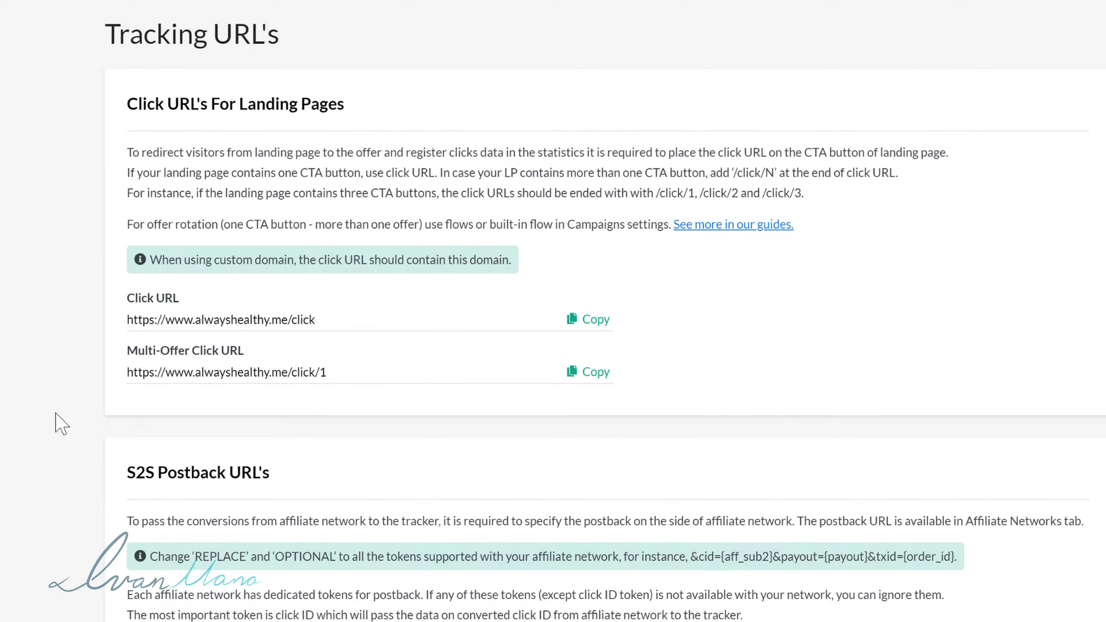
{"action": "scroll", "coordinate": [62, 422], "scroll_direction": "down", "scroll_amount": 7}
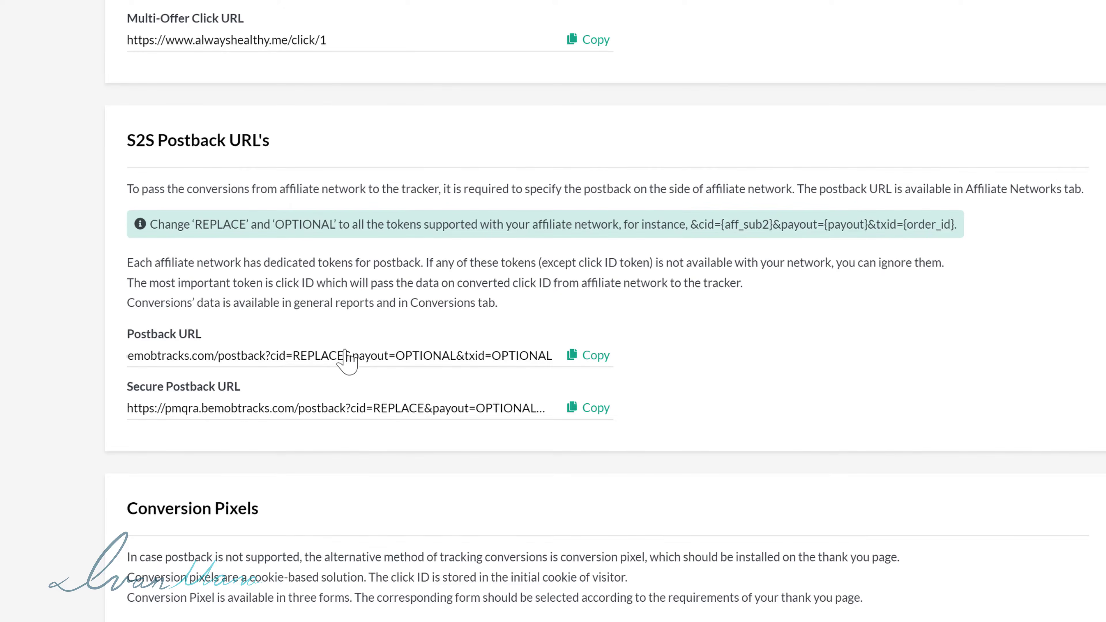
Highlight the explanation of conversion pixels and select the conversion pixel URL and the conversion pixel code.
{"action": "scroll", "coordinate": [261, 392], "scroll_direction": "down", "scroll_amount": 3}
{"action": "scroll", "coordinate": [204, 419], "scroll_direction": "down", "scroll_amount": 1}
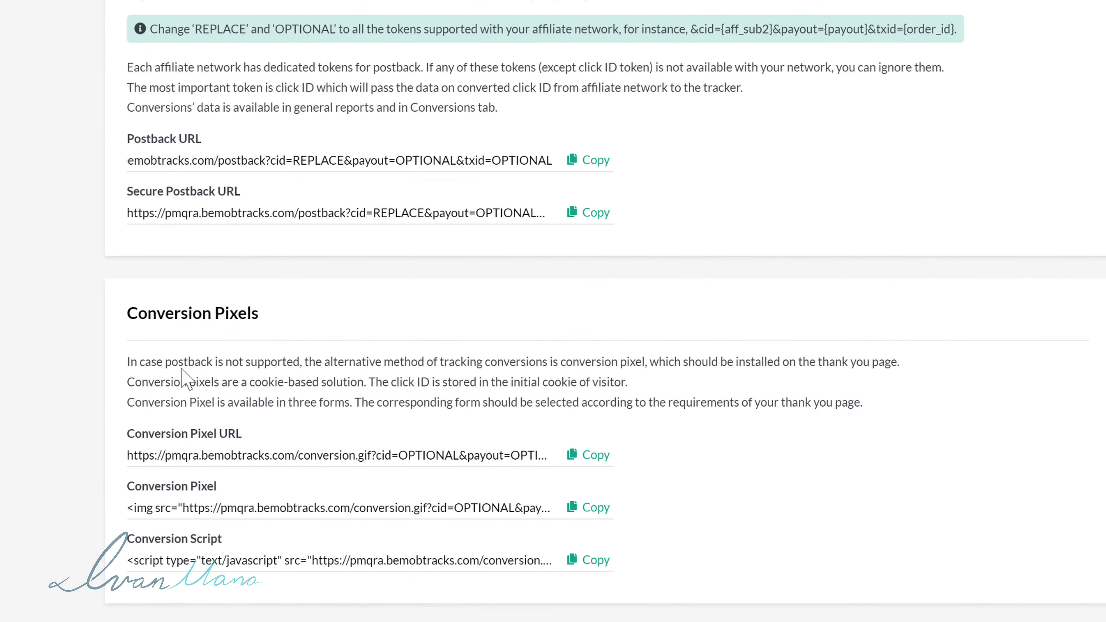
{"action": "left_click_drag", "start_coordinate": [171, 361], "coordinate": [417, 361]}
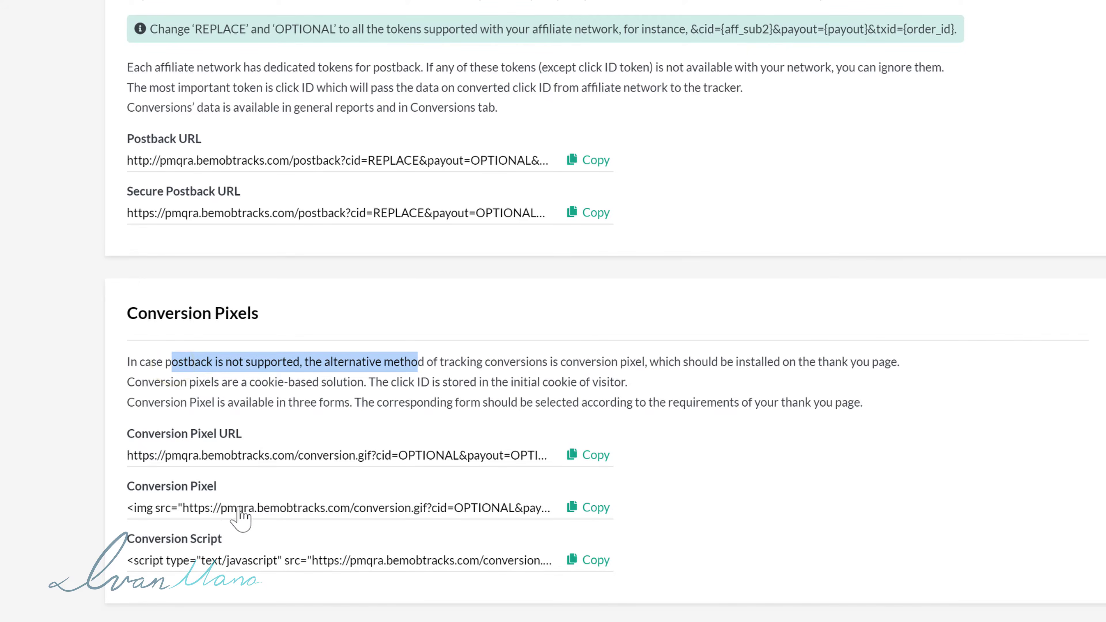
{"action": "left_click", "coordinate": [159, 453]}
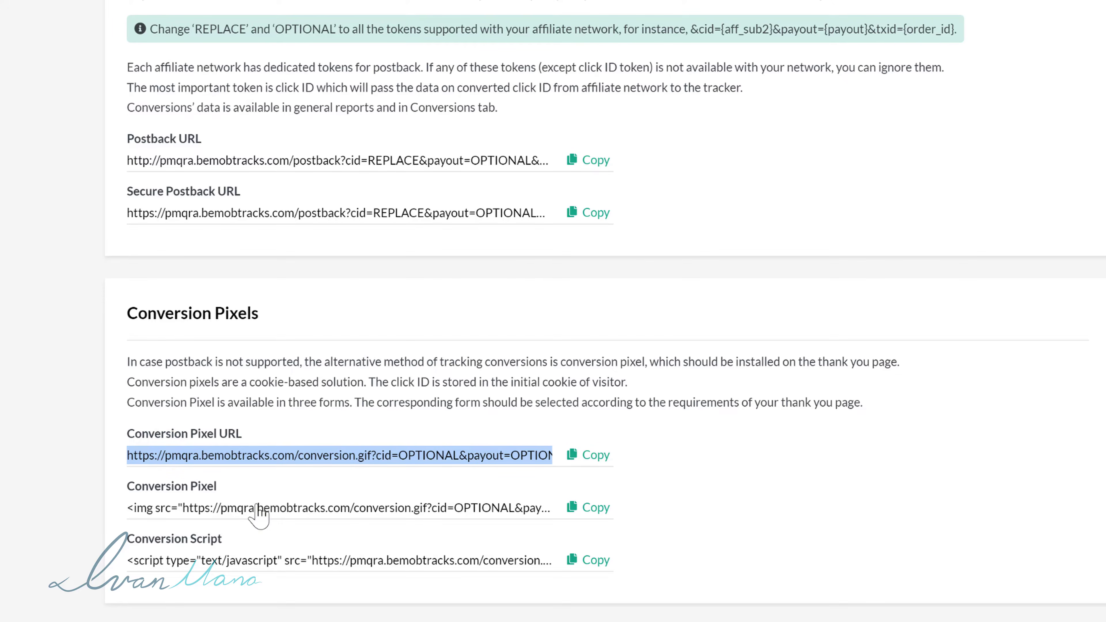
{"action": "left_click", "coordinate": [213, 509]}
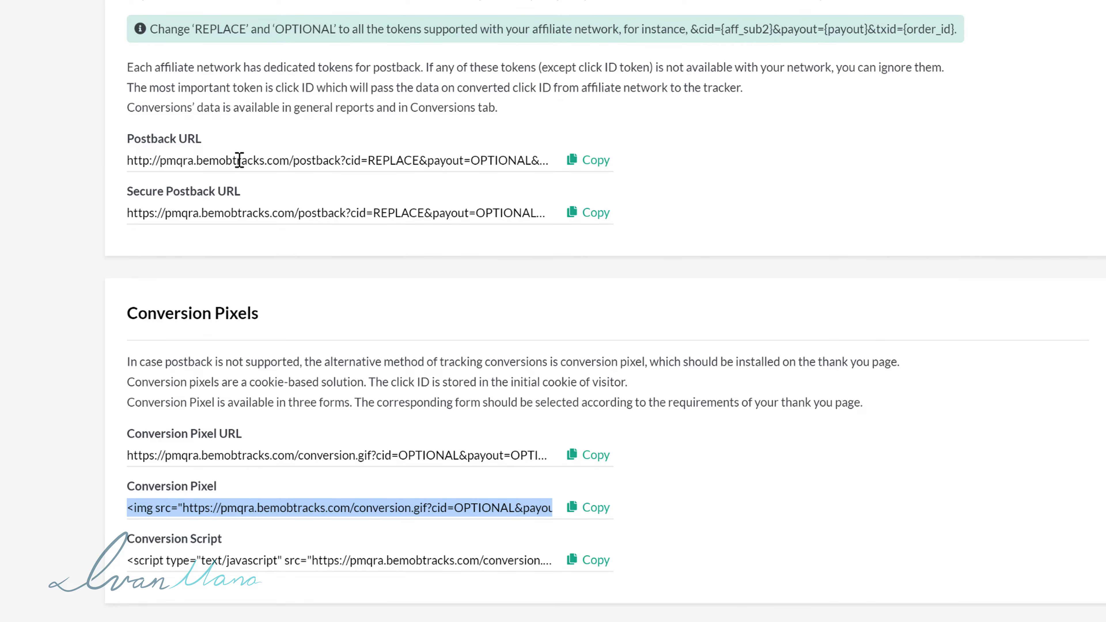
View the instructions for uploading conversions from a file or manually.
{"action": "scroll", "coordinate": [306, 155], "scroll_direction": "up", "scroll_amount": 10}
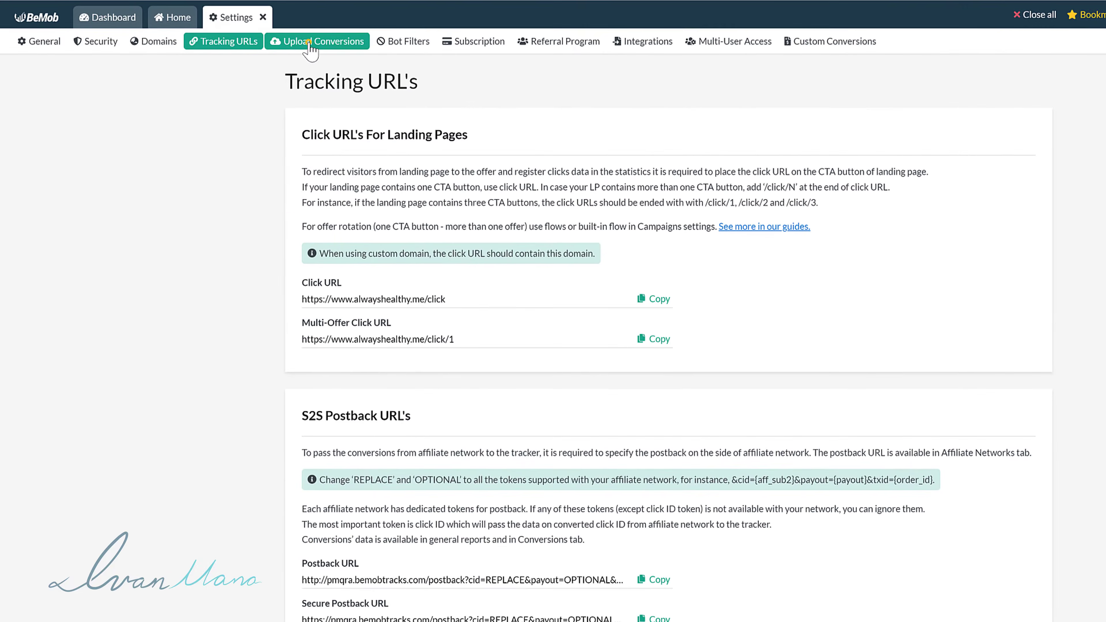
{"action": "left_click", "coordinate": [310, 41]}
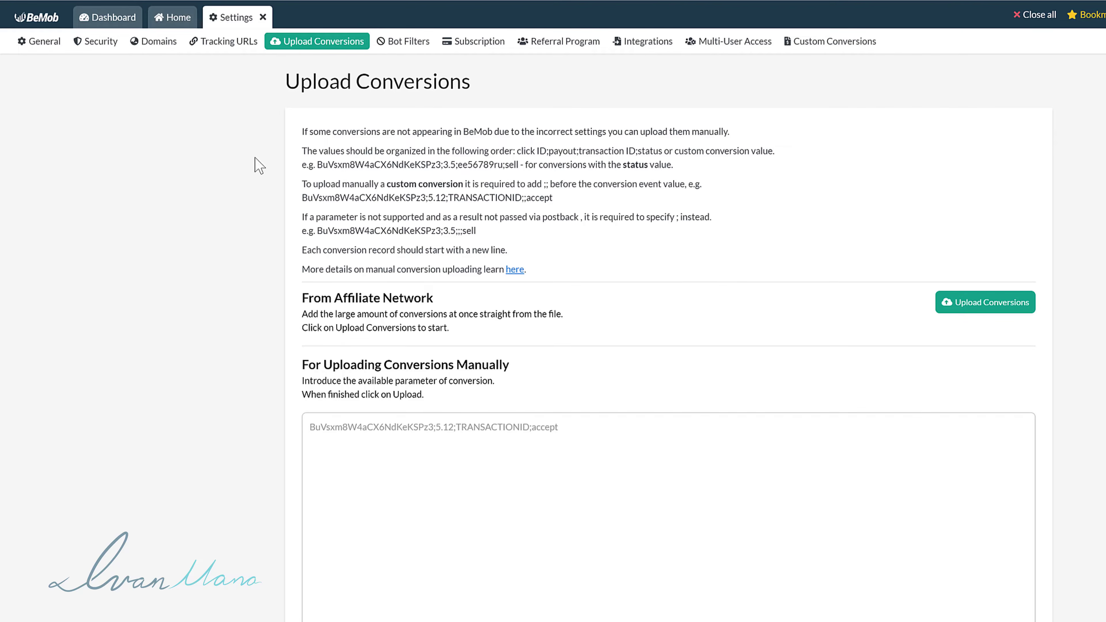
Open the bot filter settings and enable the bot filter.
{"action": "left_click", "coordinate": [397, 42]}
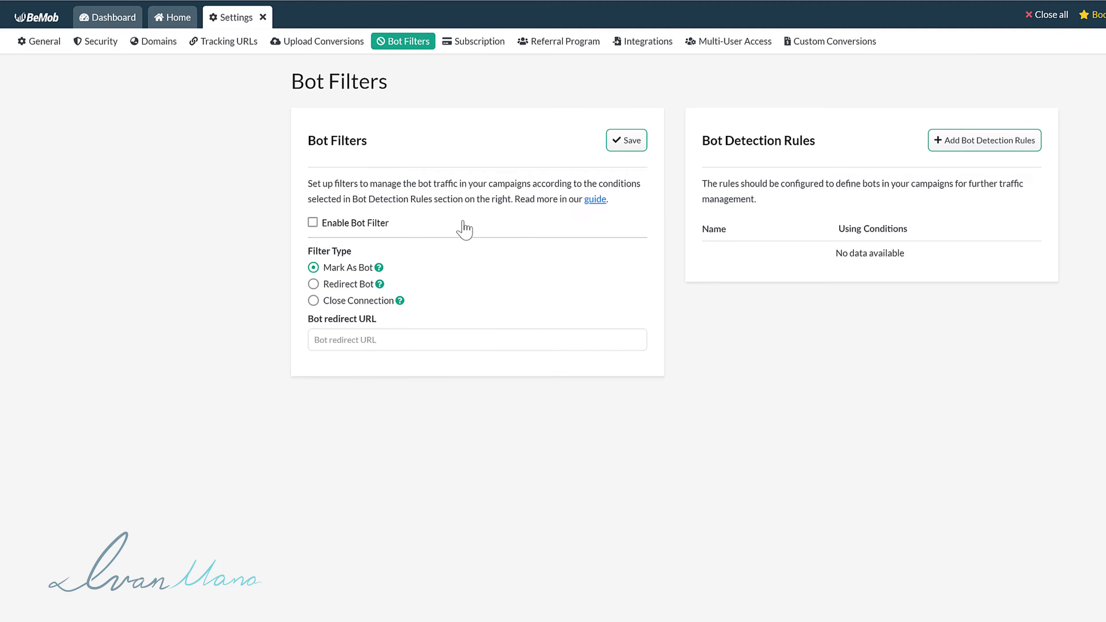
{"action": "left_click", "coordinate": [312, 223]}
Start a new bot detection rule with an IP condition, then discard the rule without saving.
{"action": "left_click", "coordinate": [979, 139]}
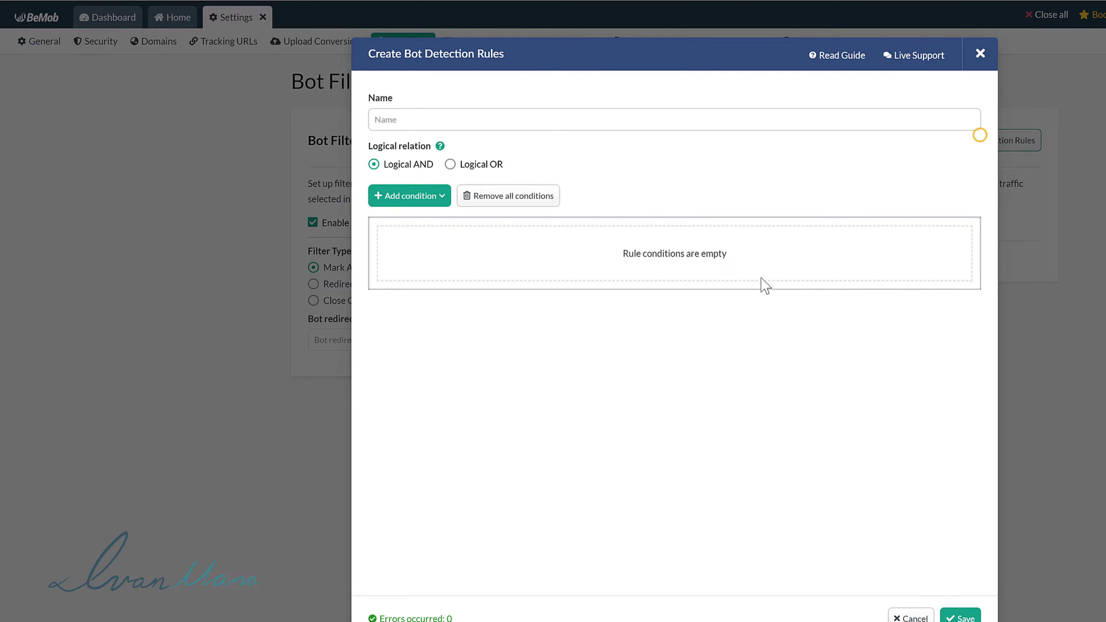
{"action": "left_click", "coordinate": [414, 196]}
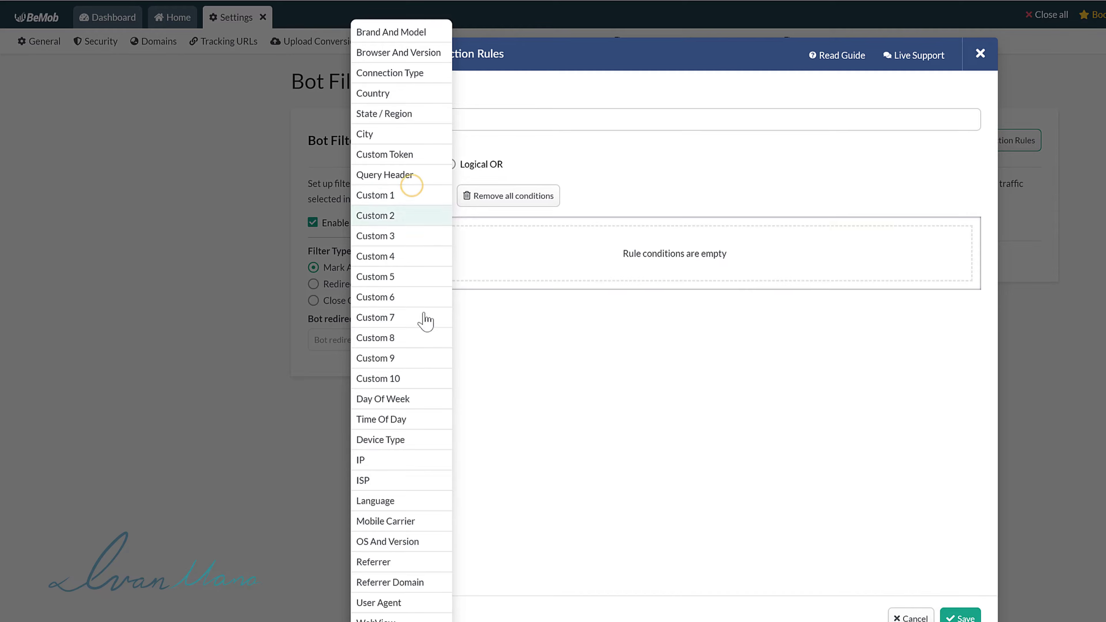
{"action": "left_click", "coordinate": [377, 460]}
{"action": "left_click", "coordinate": [458, 321]}
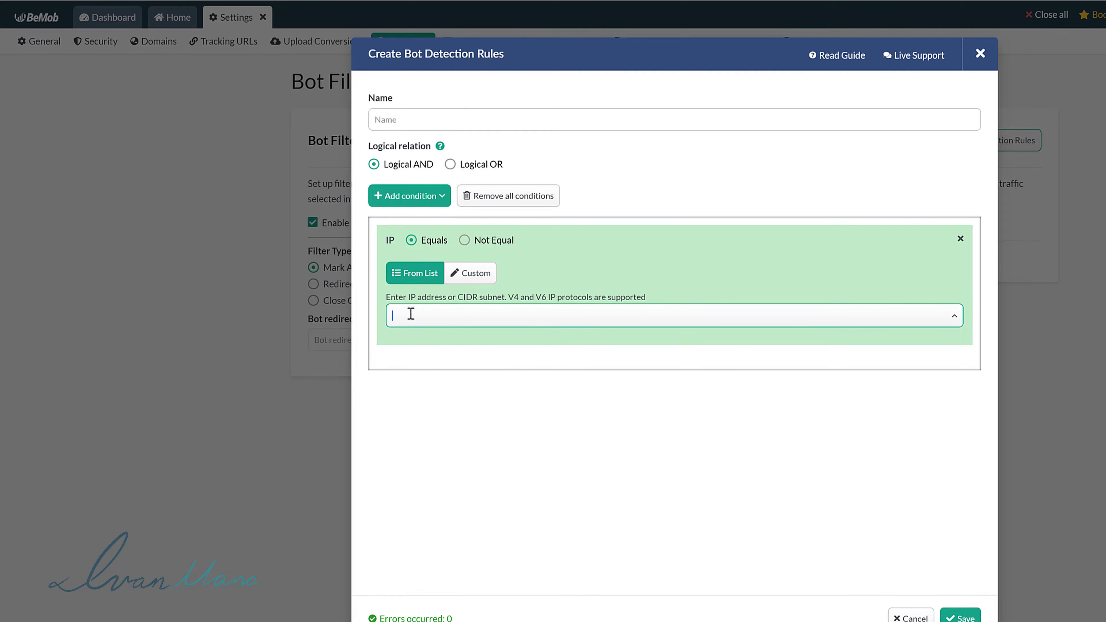
{"action": "left_click", "coordinate": [980, 53]}
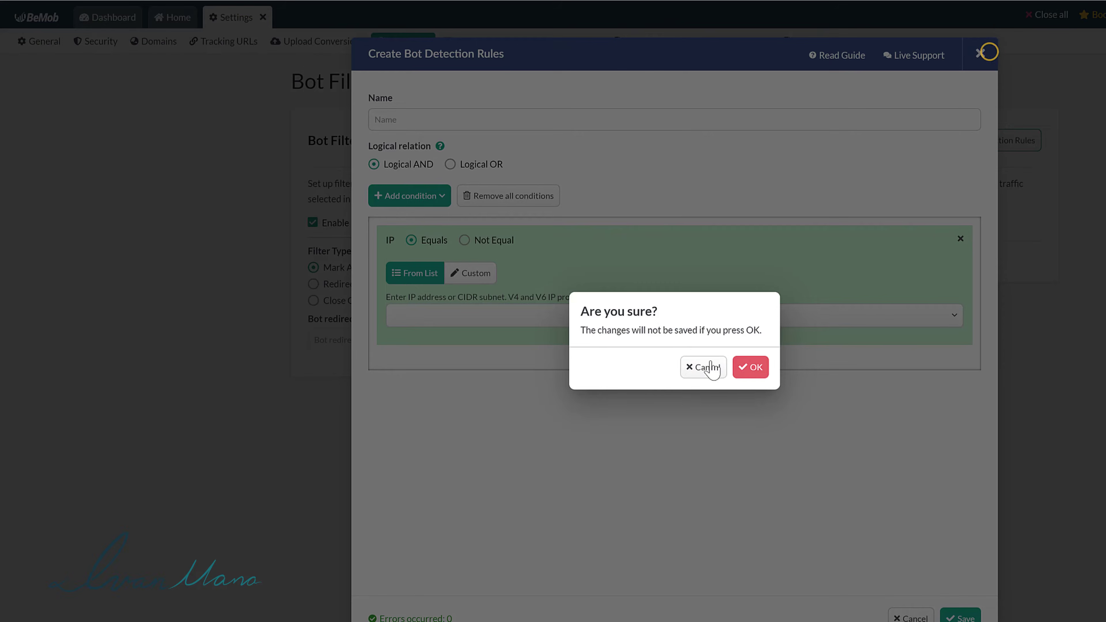
{"action": "left_click", "coordinate": [759, 369]}
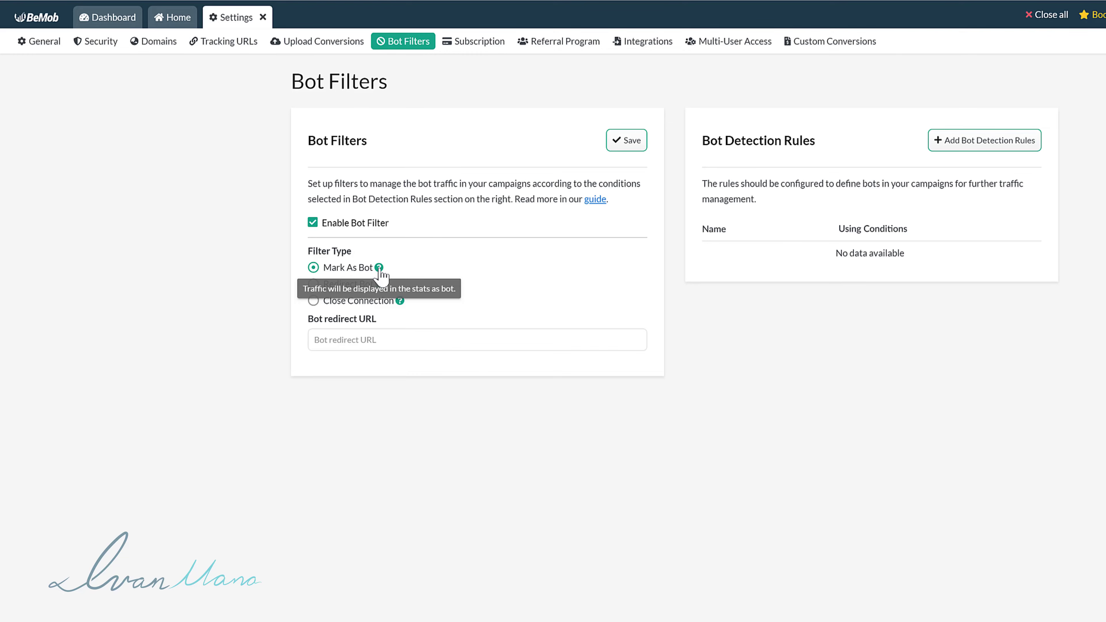
Try the Close Connection filter type for bots, then choose Redirect Bot instead.
{"action": "left_click", "coordinate": [341, 303]}
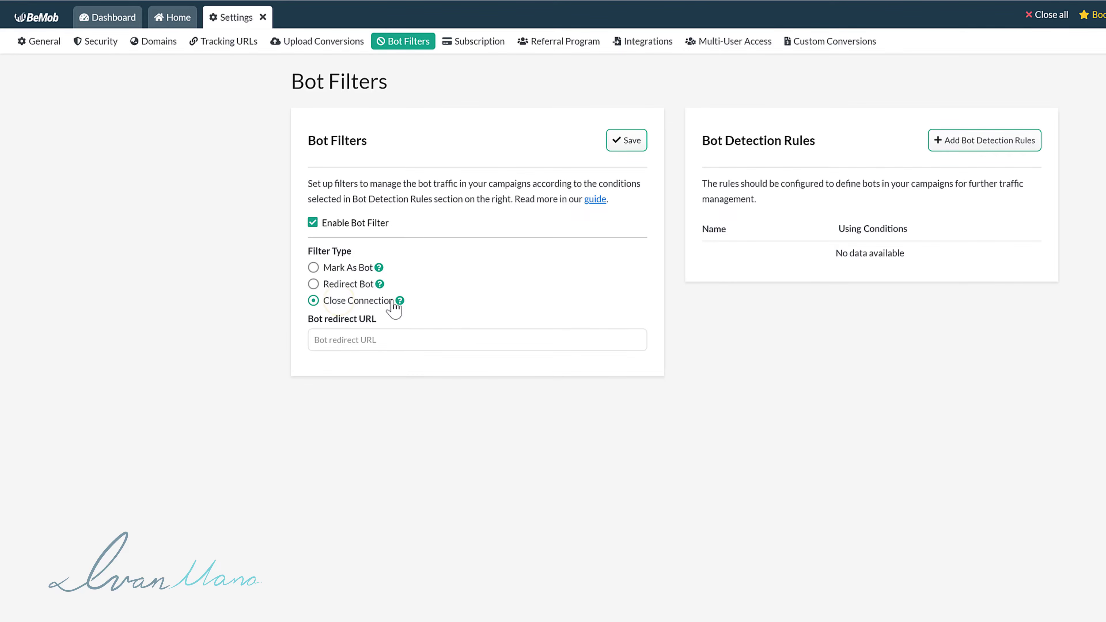
{"action": "left_click", "coordinate": [345, 285]}
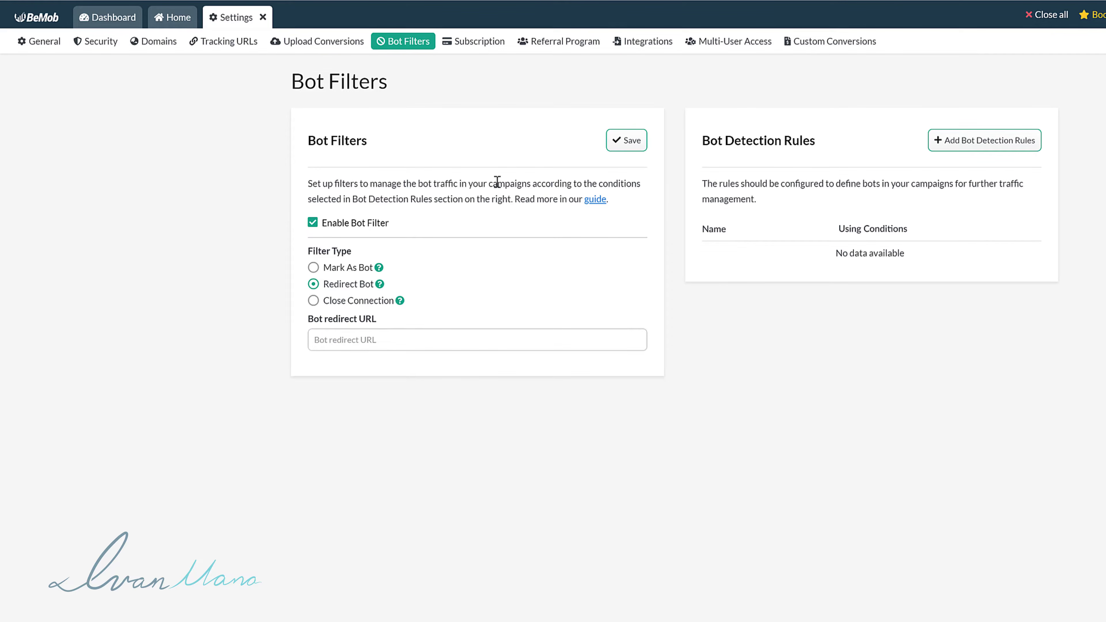
Review the subscription details, highlighting the number of events used and the current plan.
{"action": "left_click", "coordinate": [477, 36]}
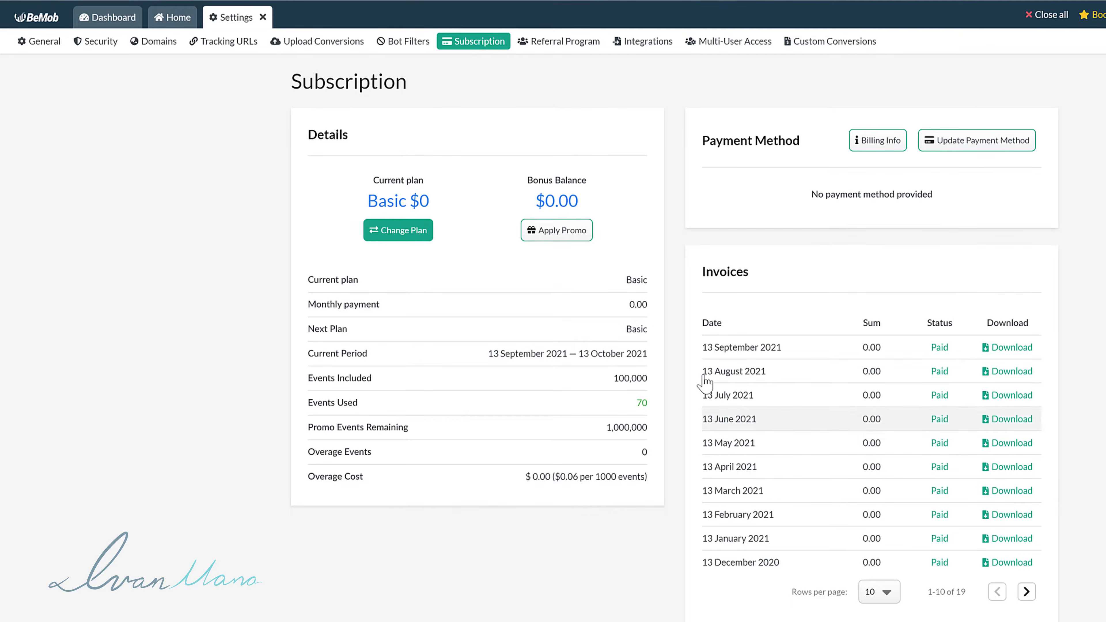
{"action": "double_click", "coordinate": [634, 402]}
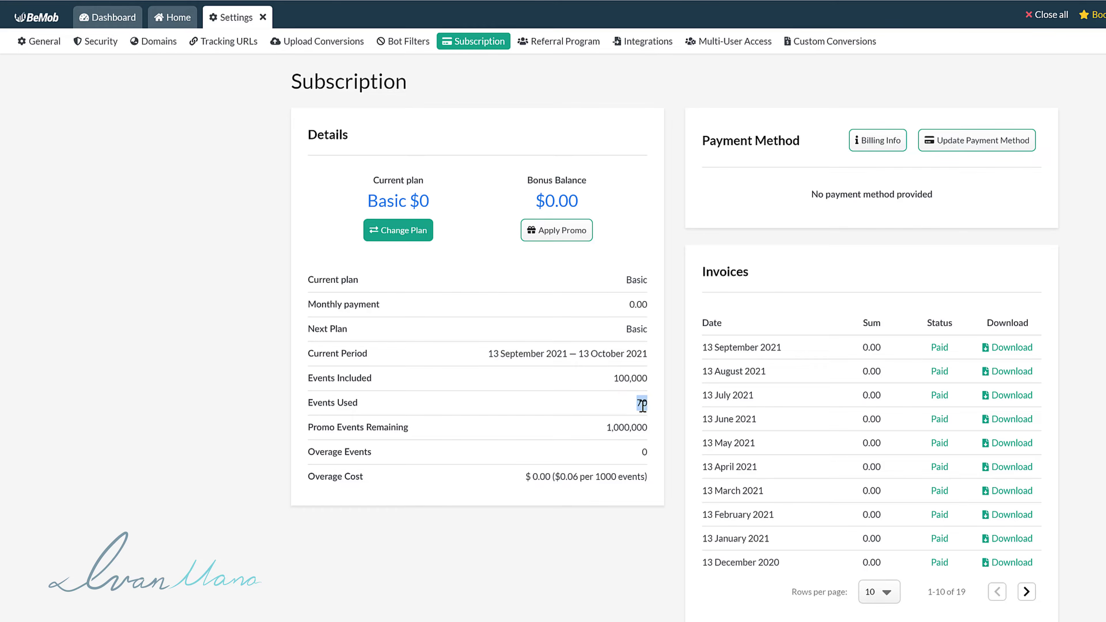
{"action": "left_click", "coordinate": [578, 354]}
{"action": "left_click_drag", "start_coordinate": [373, 201], "coordinate": [429, 200]}
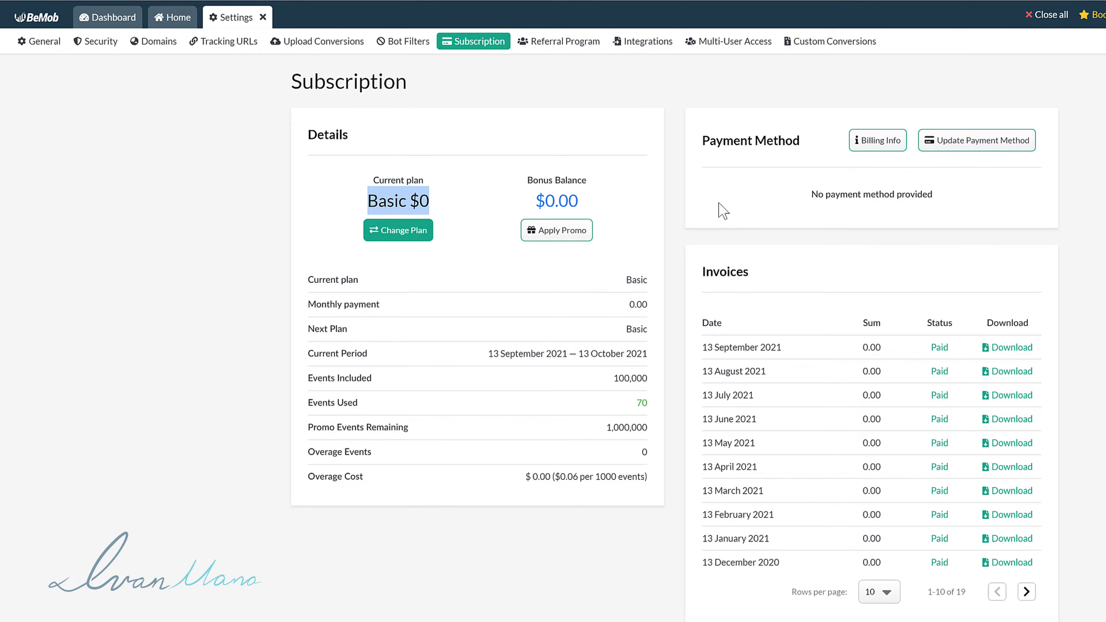
Review the referral program's invited users and referral balance, and view the integrations settings.
{"action": "left_click", "coordinate": [547, 43]}
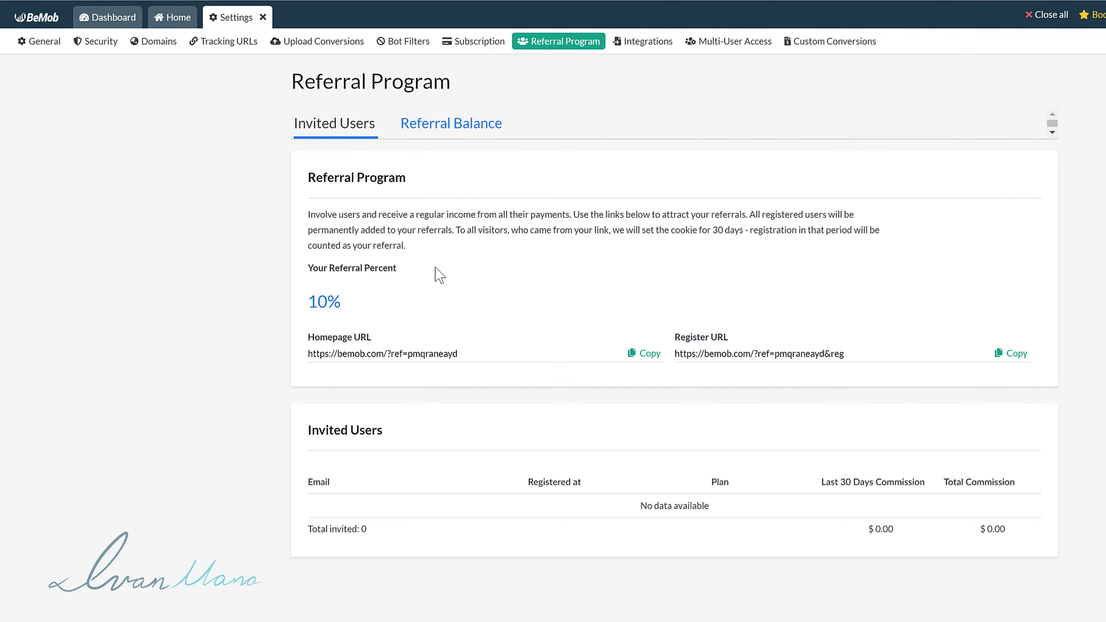
{"action": "left_click", "coordinate": [435, 127]}
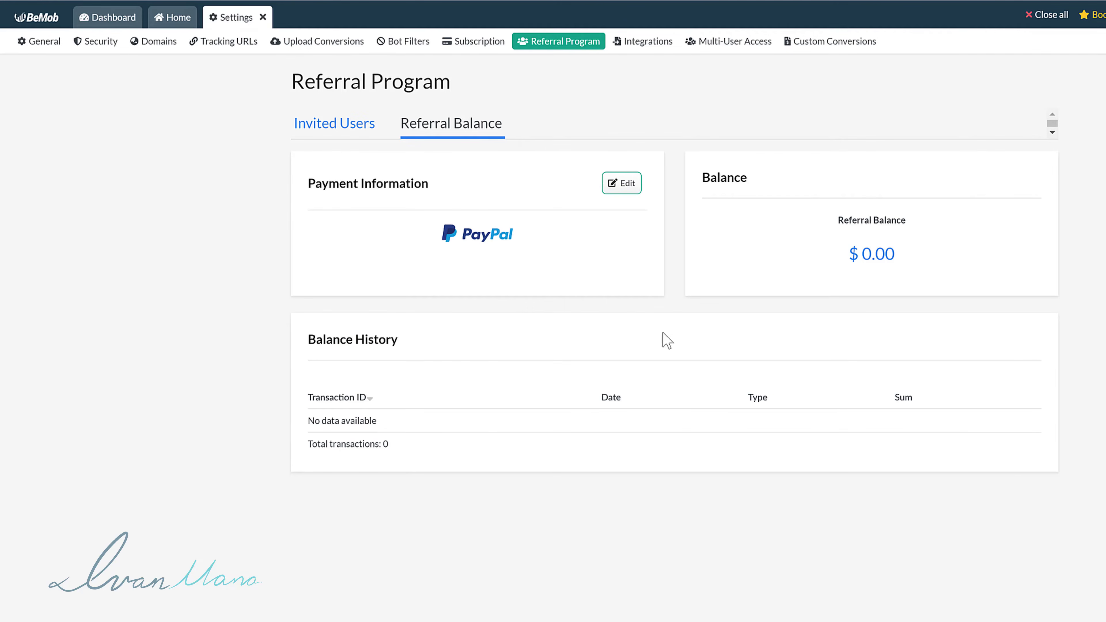
{"action": "left_click", "coordinate": [336, 131]}
{"action": "left_click", "coordinate": [649, 42]}
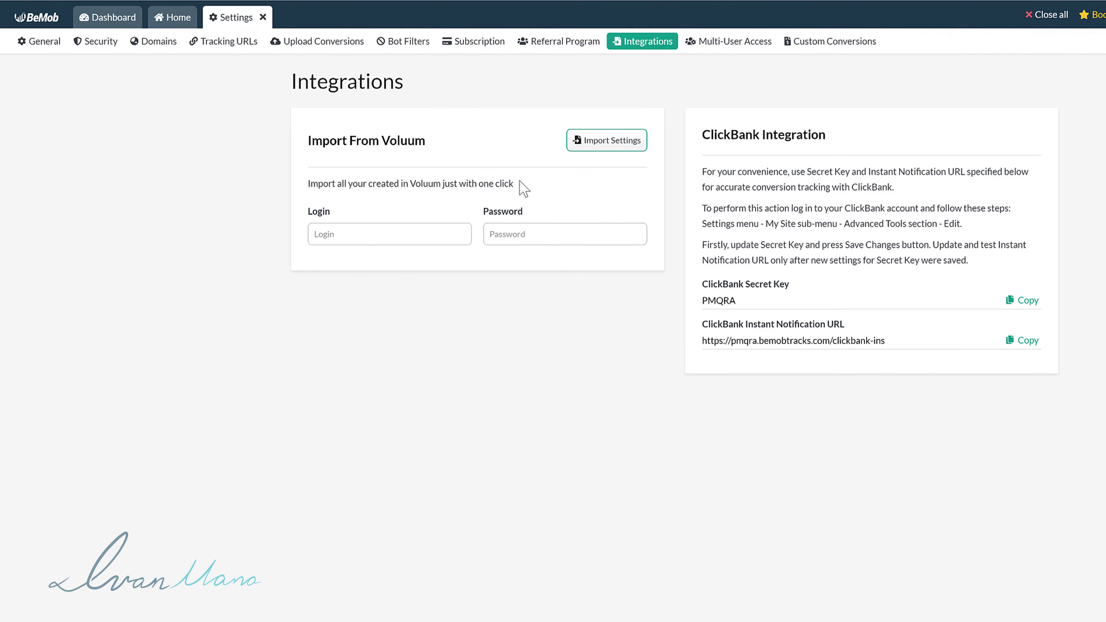
Compare the Master and YouTube workspaces in the multi-user access settings.
{"action": "left_click", "coordinate": [718, 48]}
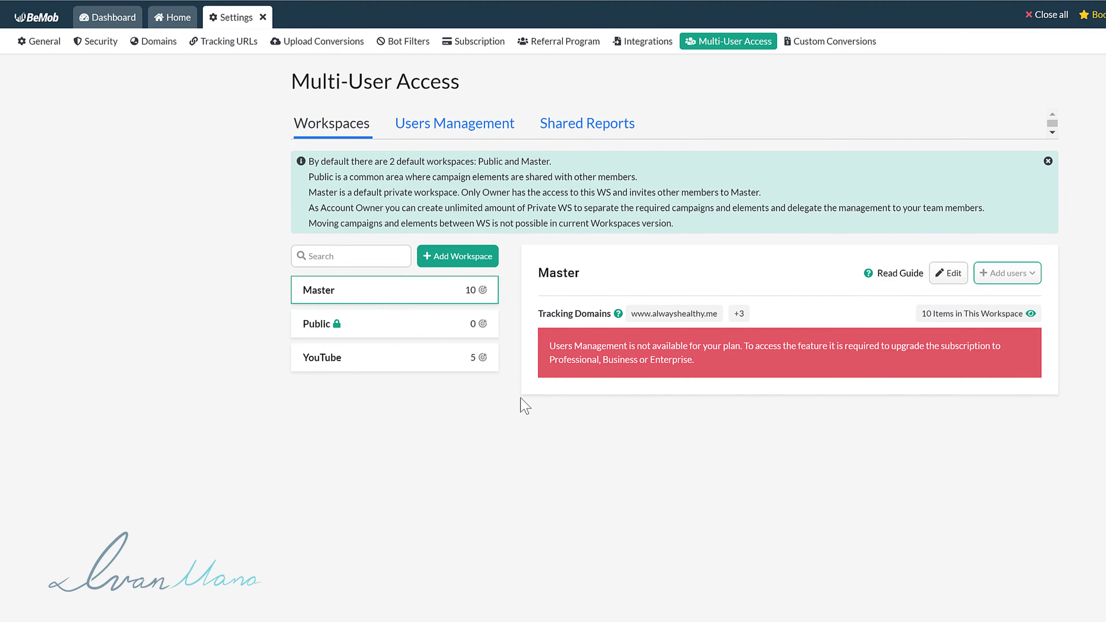
{"action": "left_click", "coordinate": [365, 363]}
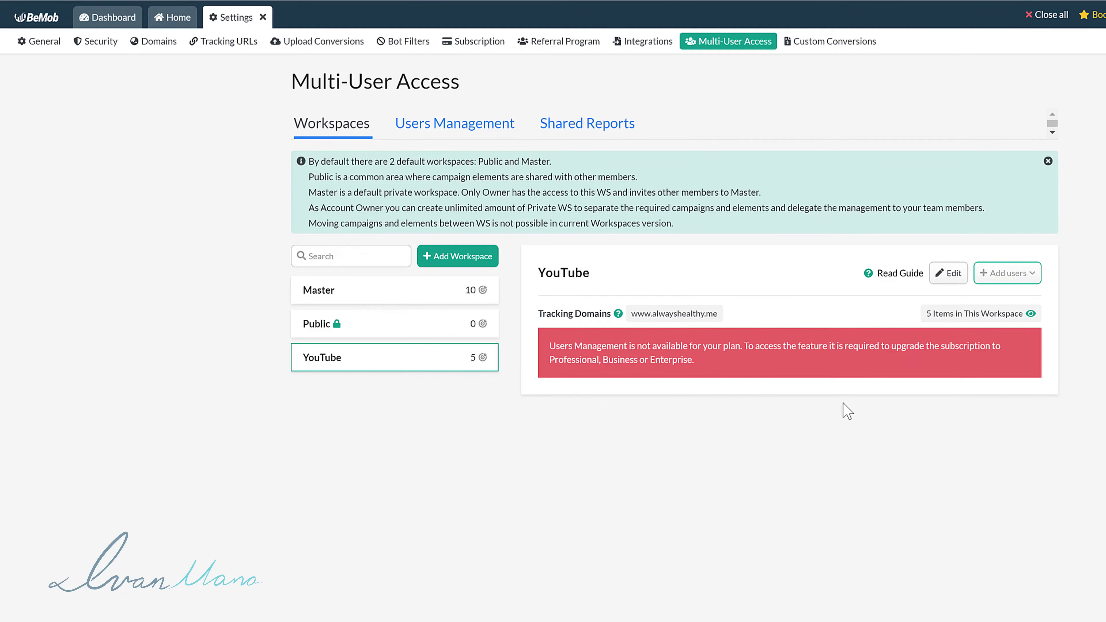
{"action": "mouse_move", "coordinate": [422, 369]}
{"action": "left_click", "coordinate": [374, 290]}
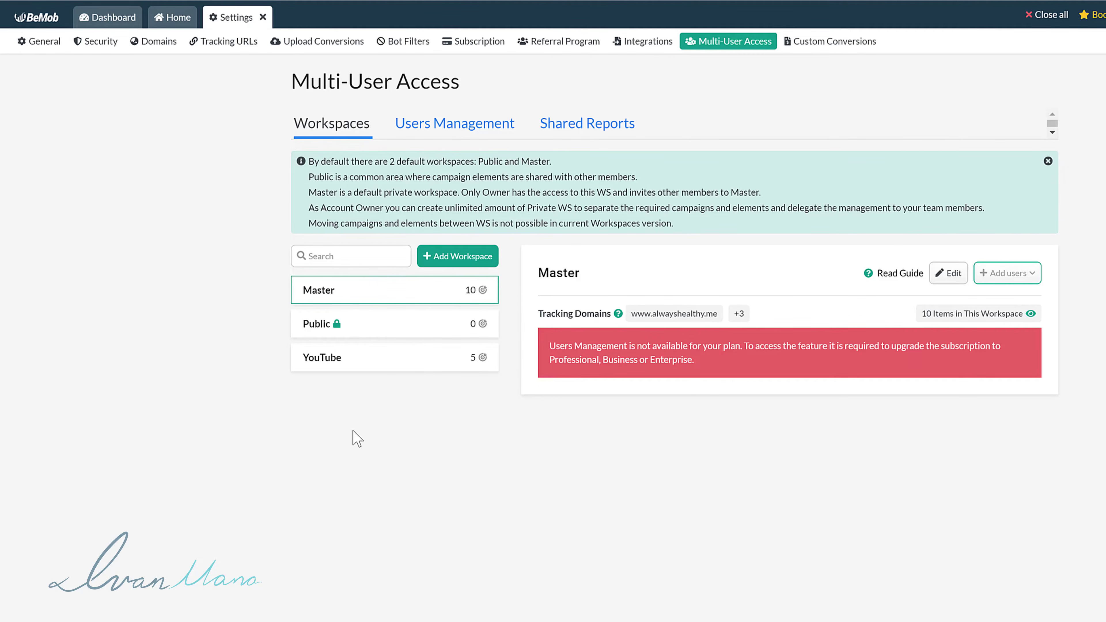
{"action": "left_click", "coordinate": [388, 356]}
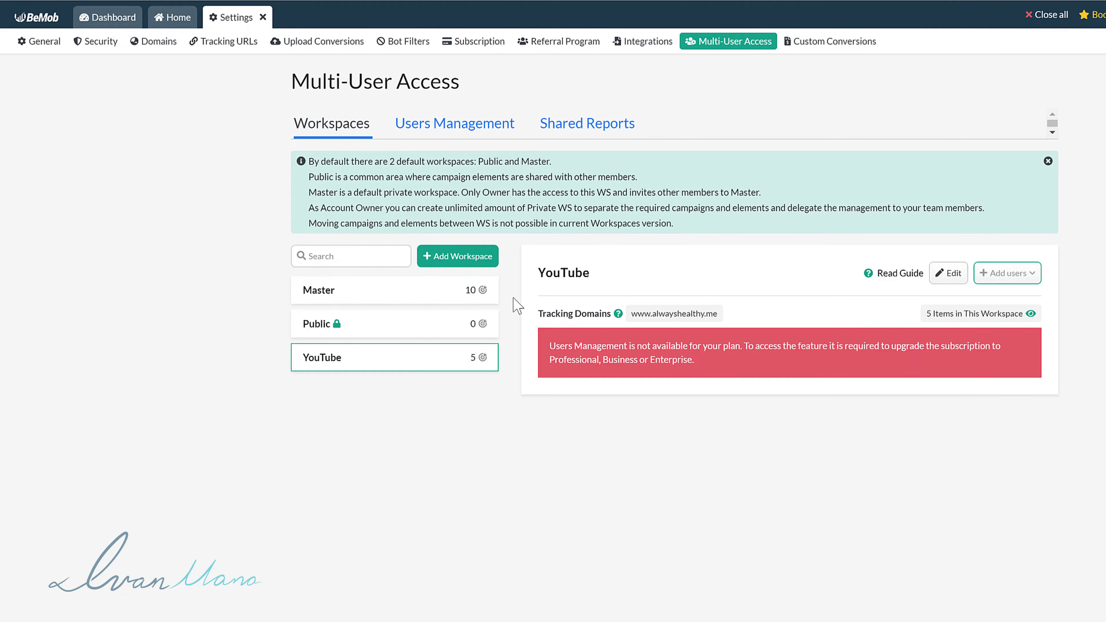
Toggle the Master and YouTube workspaces in the account's workspace selection and apply the changes.
{"action": "left_click", "coordinate": [1012, 17]}
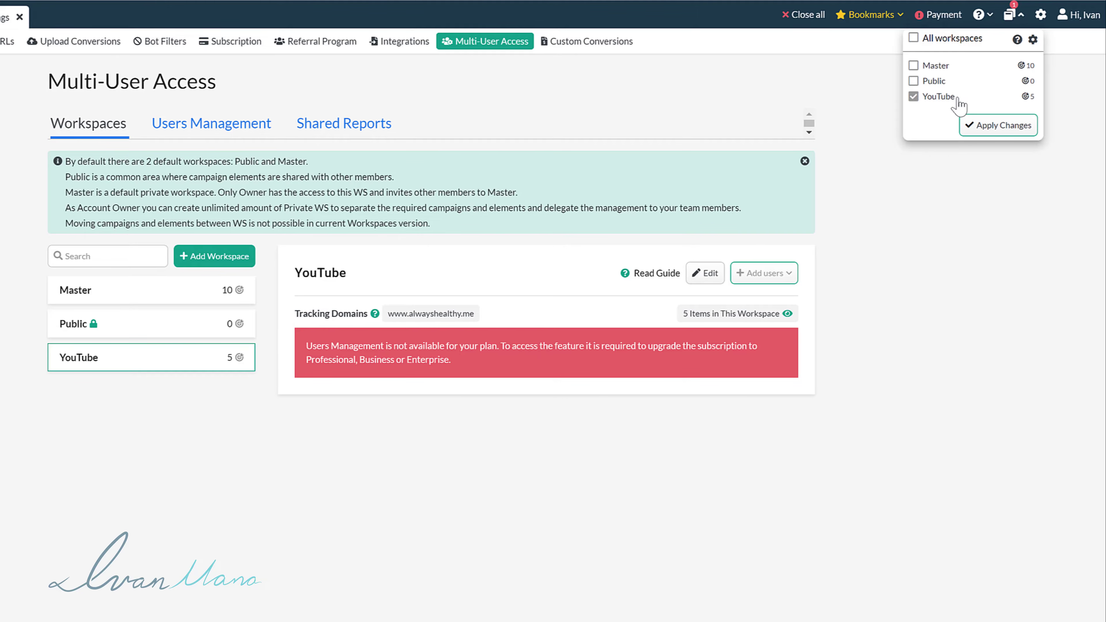
{"action": "left_click", "coordinate": [934, 65]}
{"action": "left_click", "coordinate": [936, 95]}
{"action": "left_click", "coordinate": [914, 96]}
{"action": "left_click", "coordinate": [998, 125]}
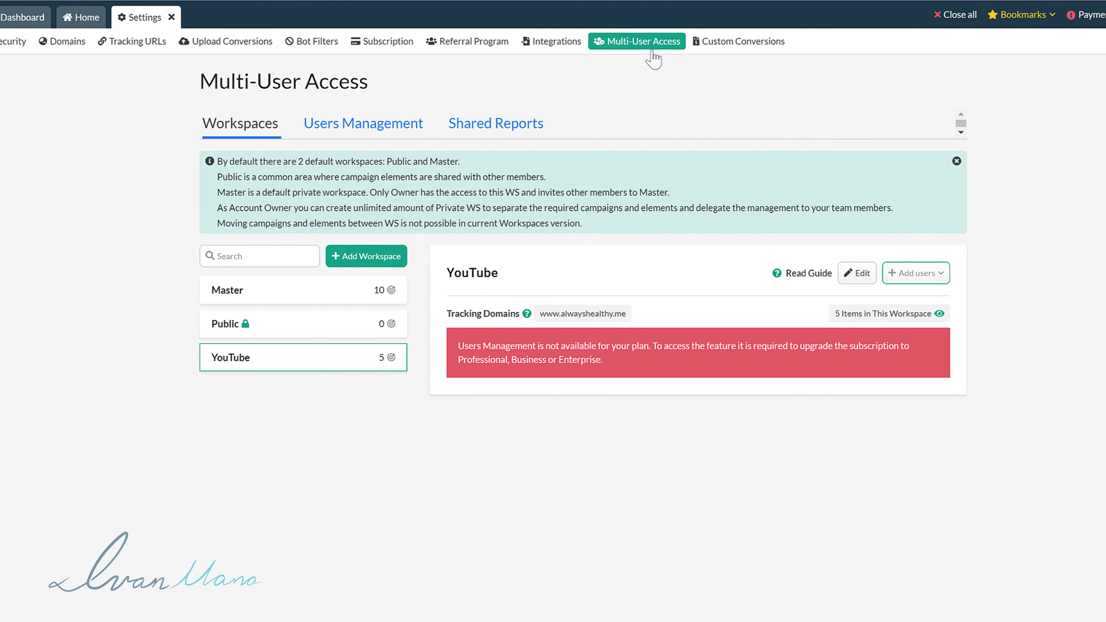
View the Users Management and Shared Reports sections of the multi-user access settings.
{"action": "left_click", "coordinate": [453, 125]}
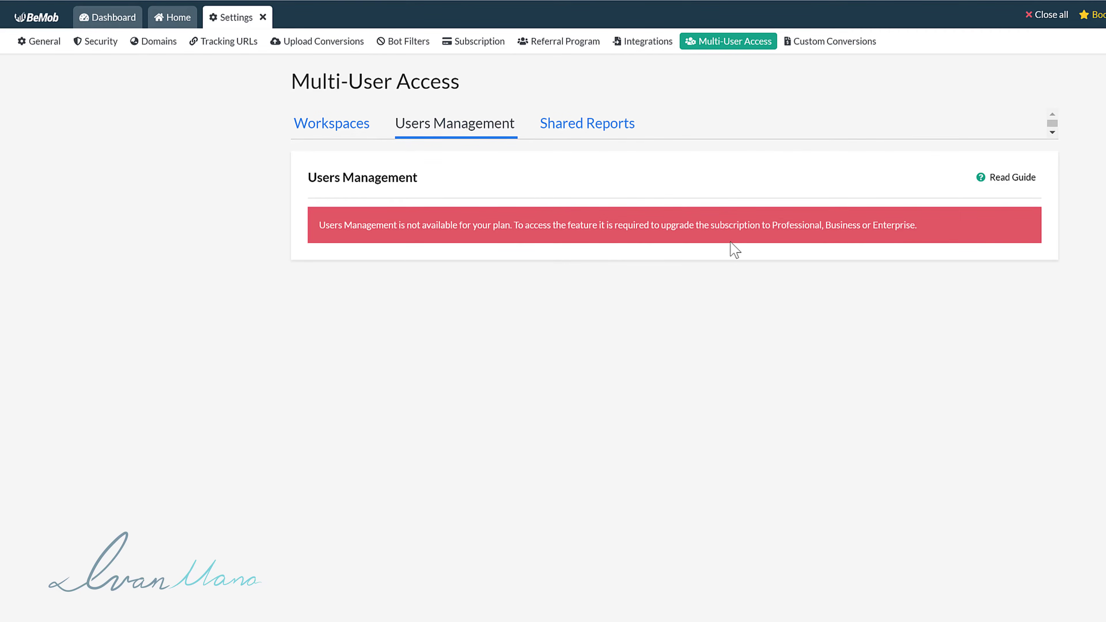
{"action": "left_click", "coordinate": [589, 124]}
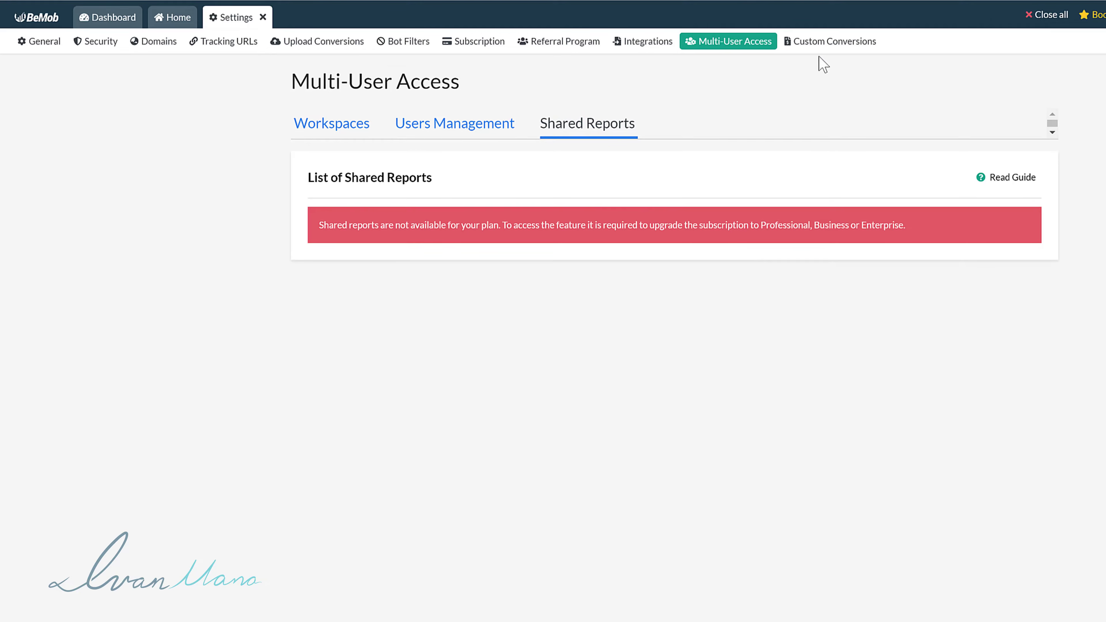
View the custom conversions settings, highlight their heading, and close the settings.
{"action": "left_click", "coordinate": [813, 41]}
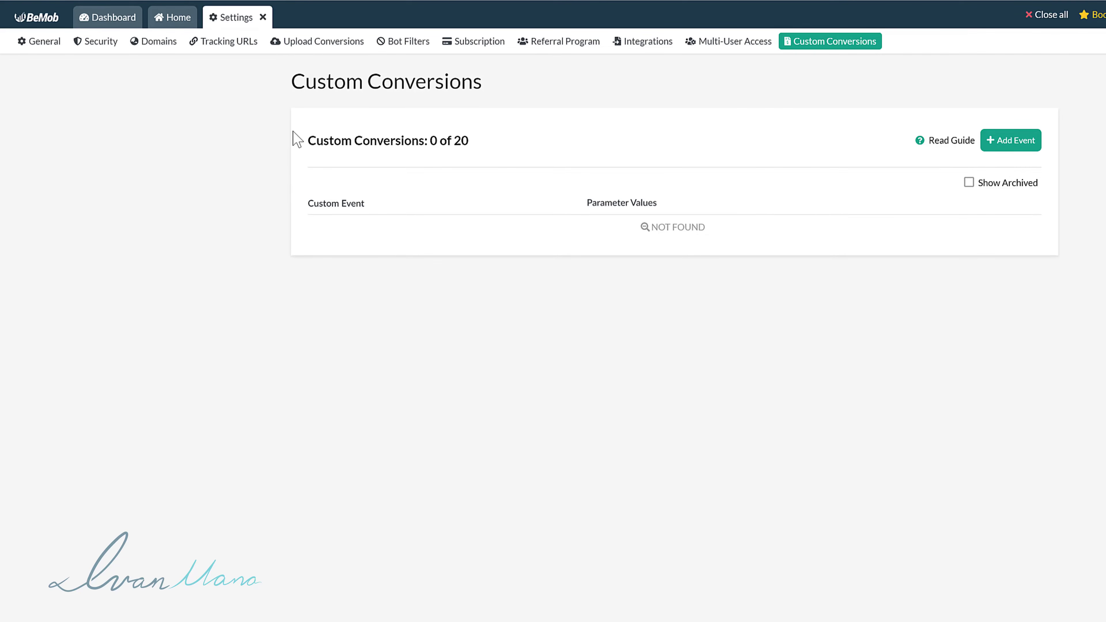
{"action": "left_click_drag", "start_coordinate": [314, 141], "coordinate": [472, 139]}
{"action": "left_click", "coordinate": [383, 138]}
{"action": "left_click", "coordinate": [262, 17]}
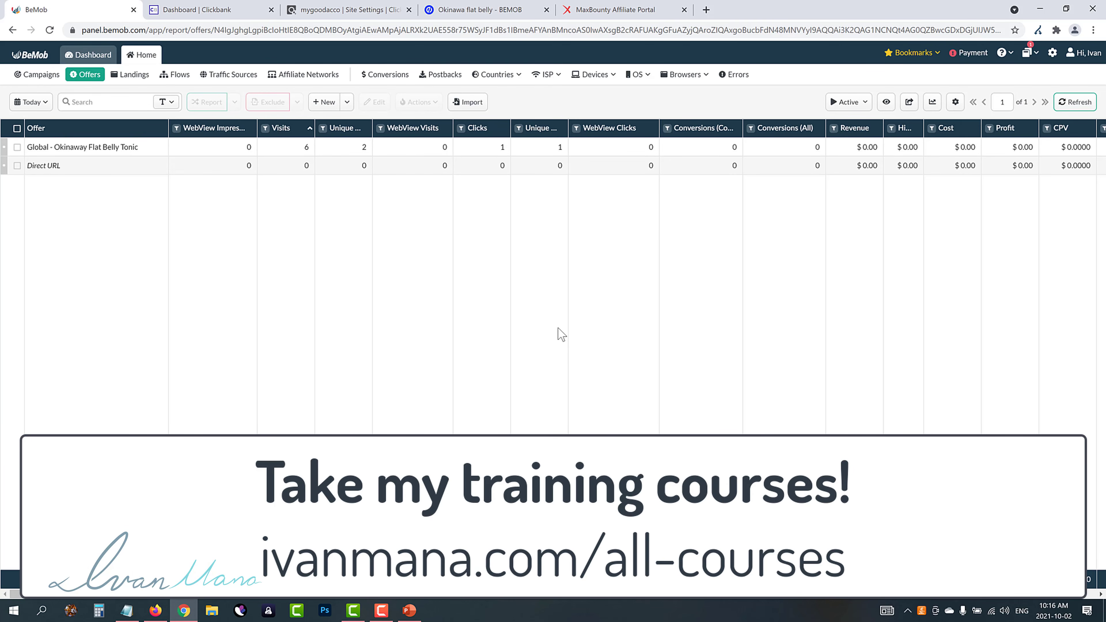
Open ivanmana.com in a new browser tab and highlight parts of the free affiliate marketing guide's description.
{"action": "left_click", "coordinate": [706, 10]}
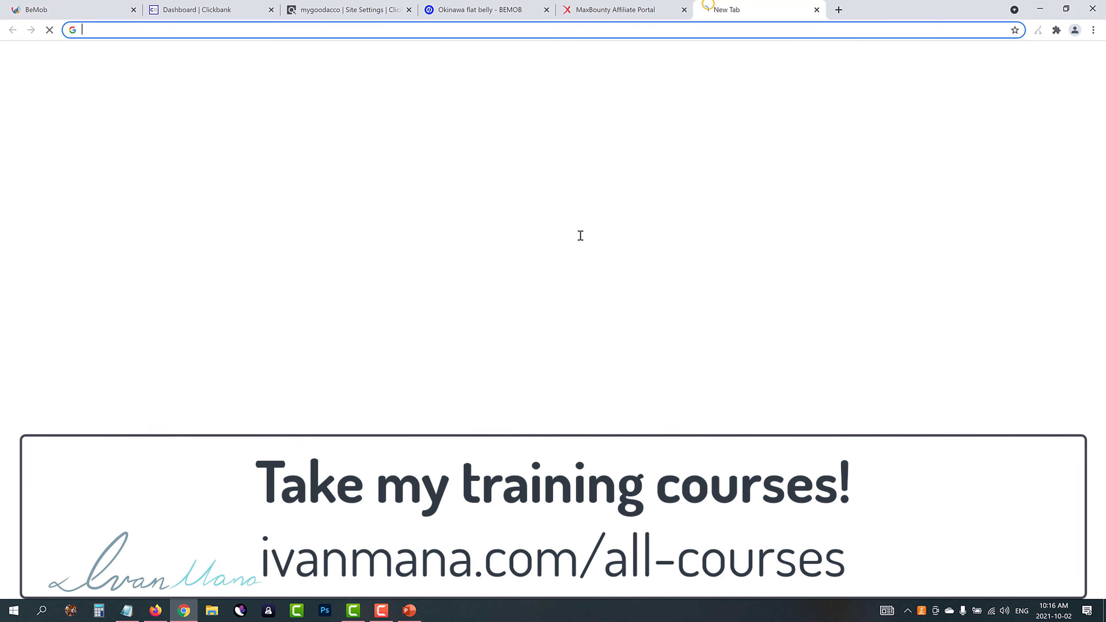
{"action": "type", "text": "ivanmana.com"}
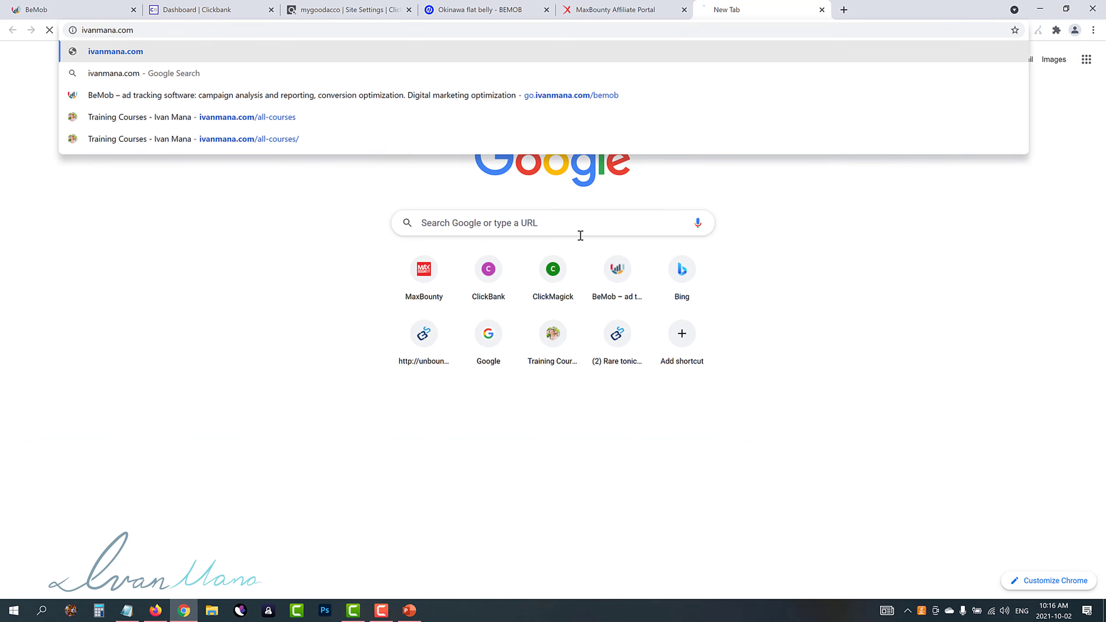
{"action": "key", "text": "Return"}
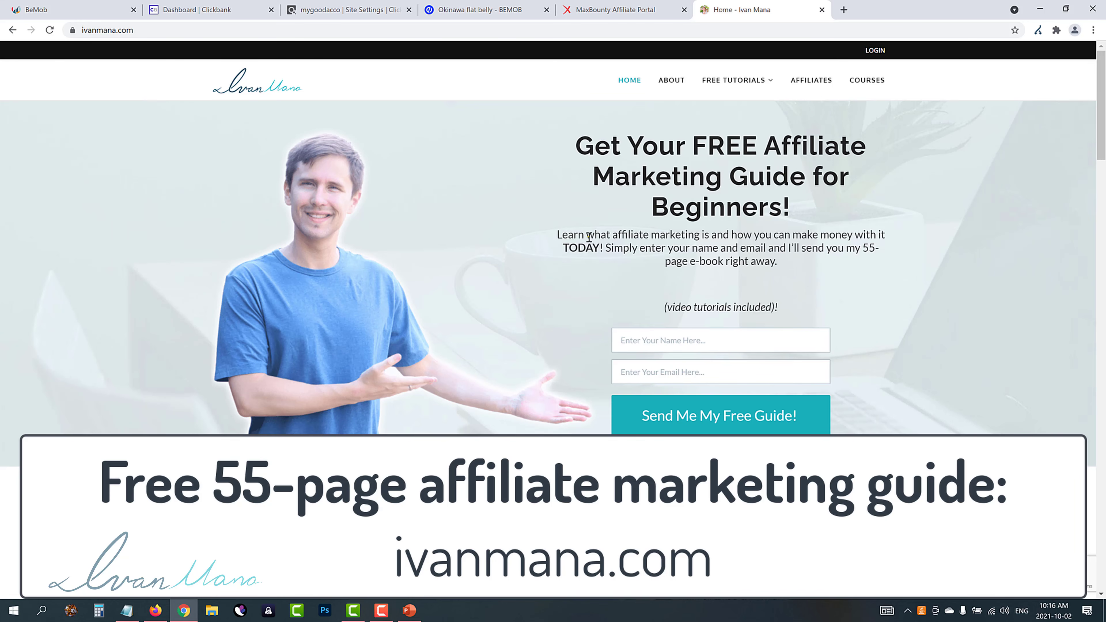
{"action": "left_click_drag", "start_coordinate": [589, 237], "coordinate": [710, 238]}
{"action": "left_click_drag", "start_coordinate": [644, 247], "coordinate": [804, 247]}
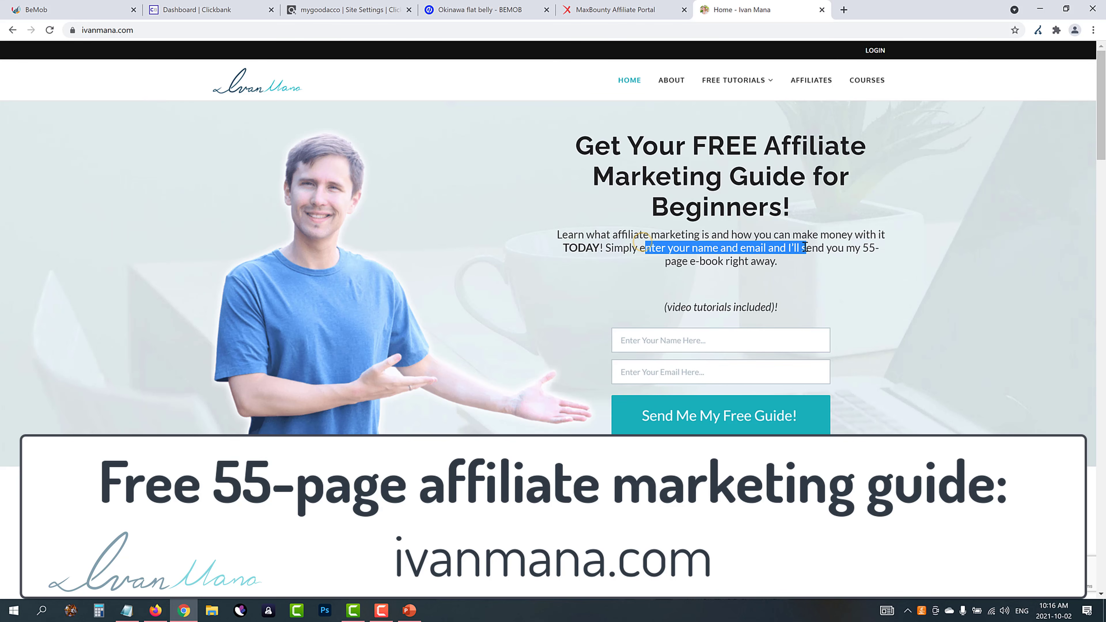